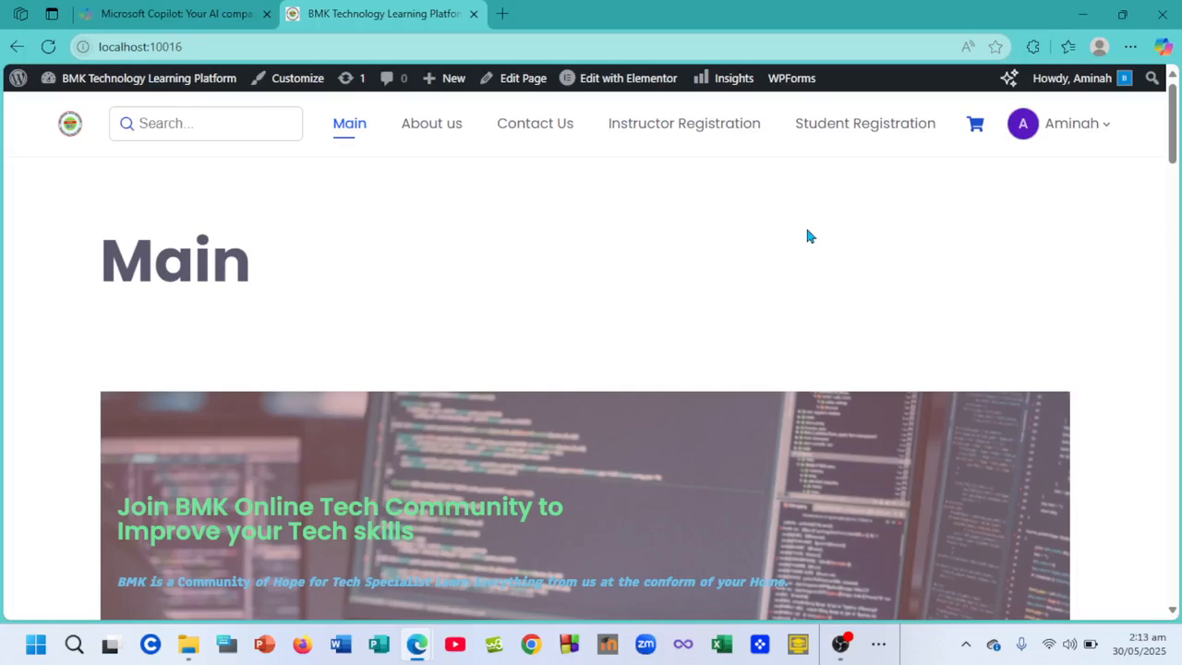
- Go to the Tutor LMS dashboard and open the withdraw method settings from the profile box
mouse_move(1089, 140)
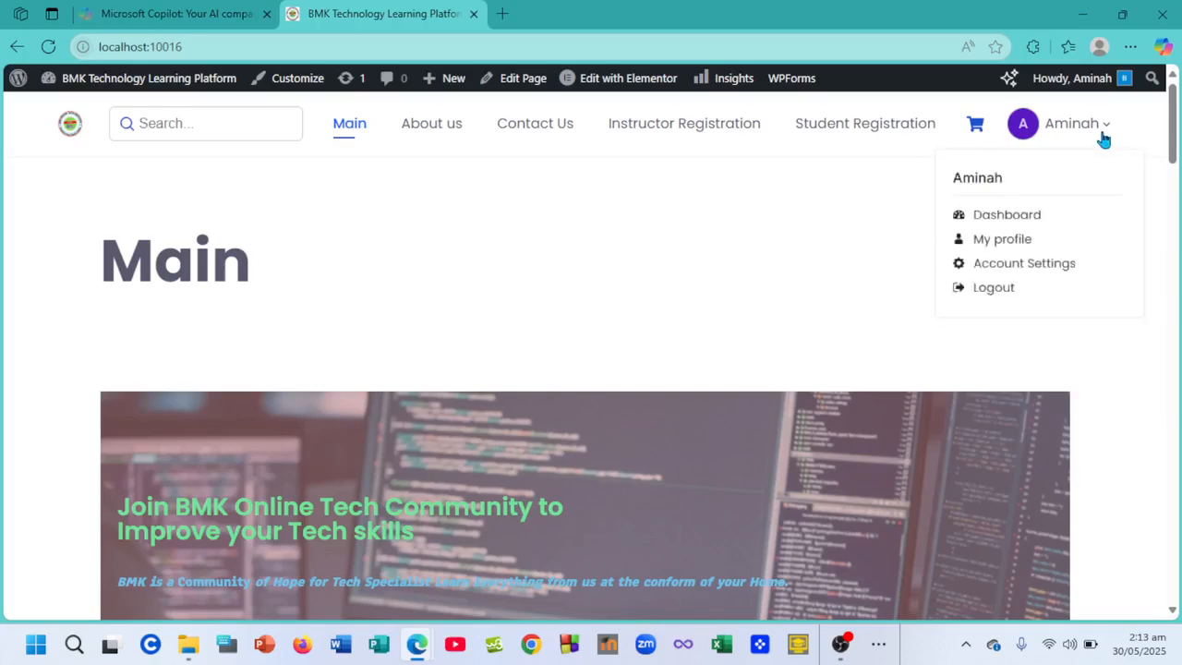
left_click(1010, 216)
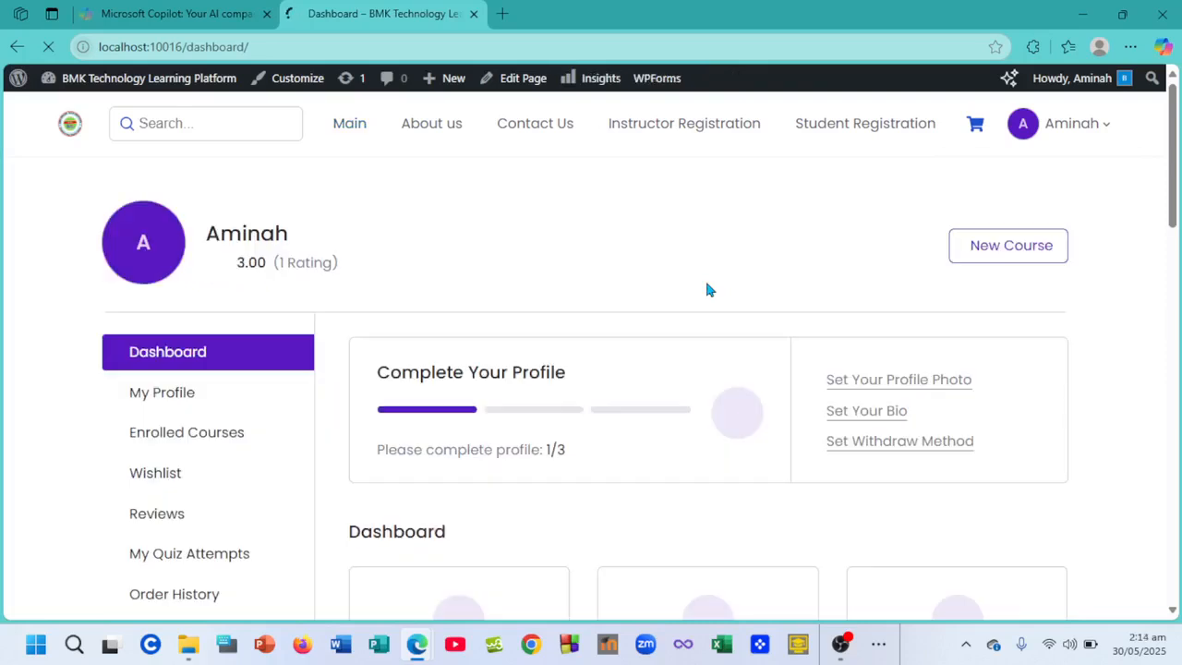
scroll(706, 286, "down", 1)
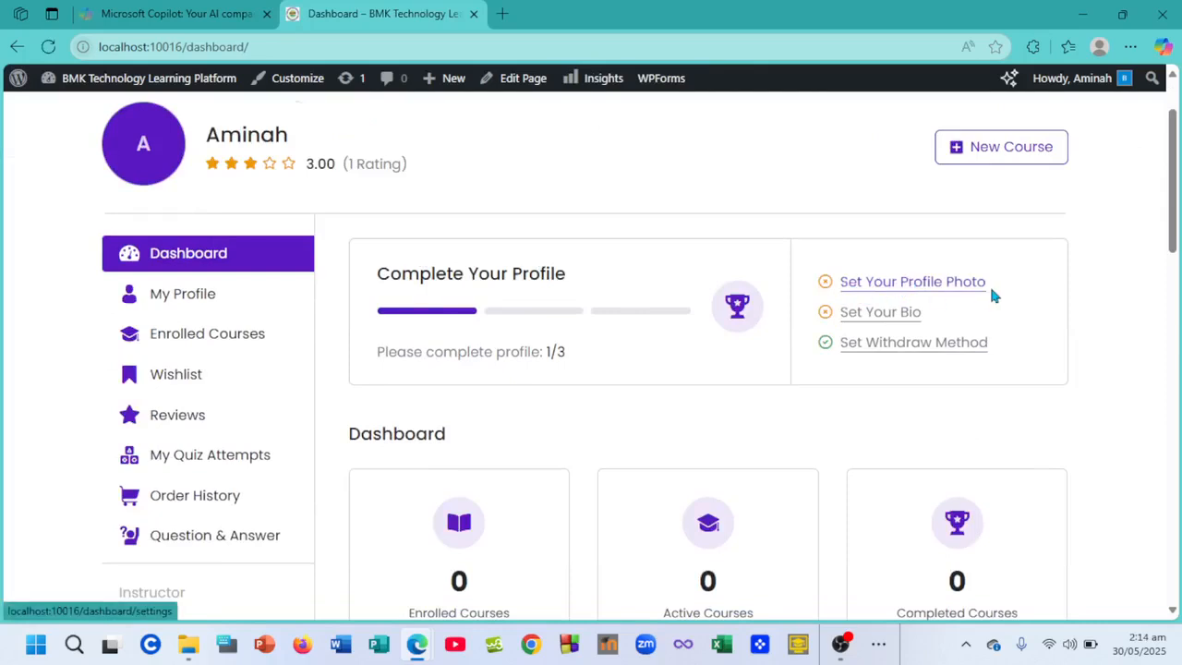
left_click(902, 344)
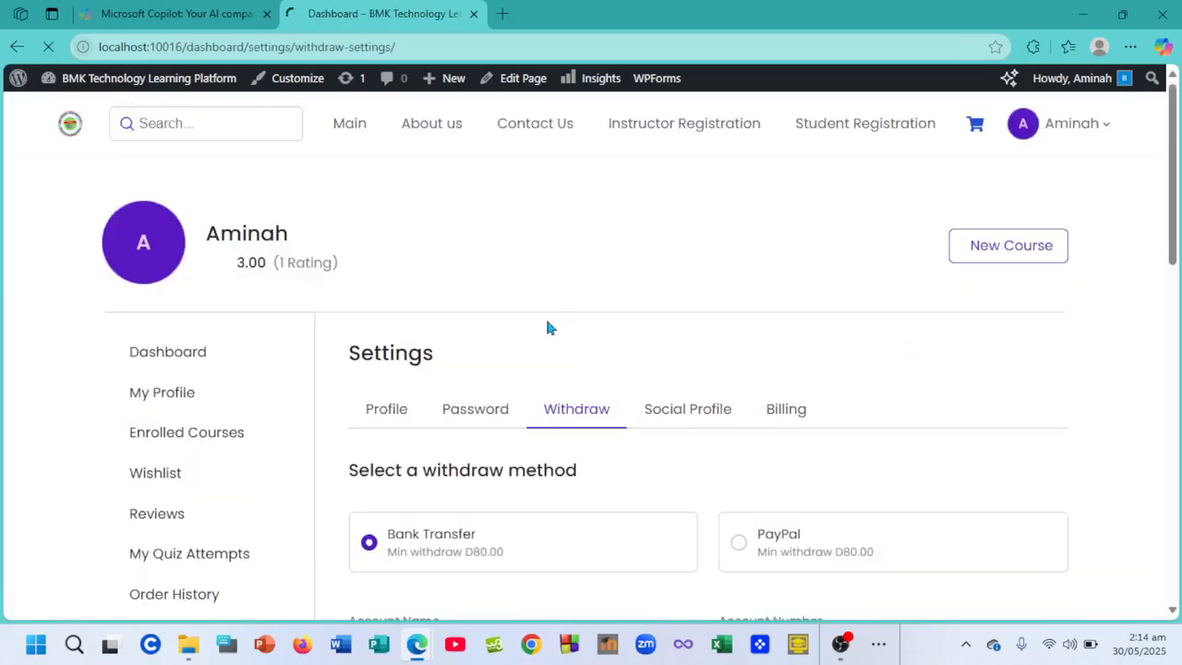
- Review the Bank Transfer fields and save the withdrawal account
scroll(563, 323, "down", 3)
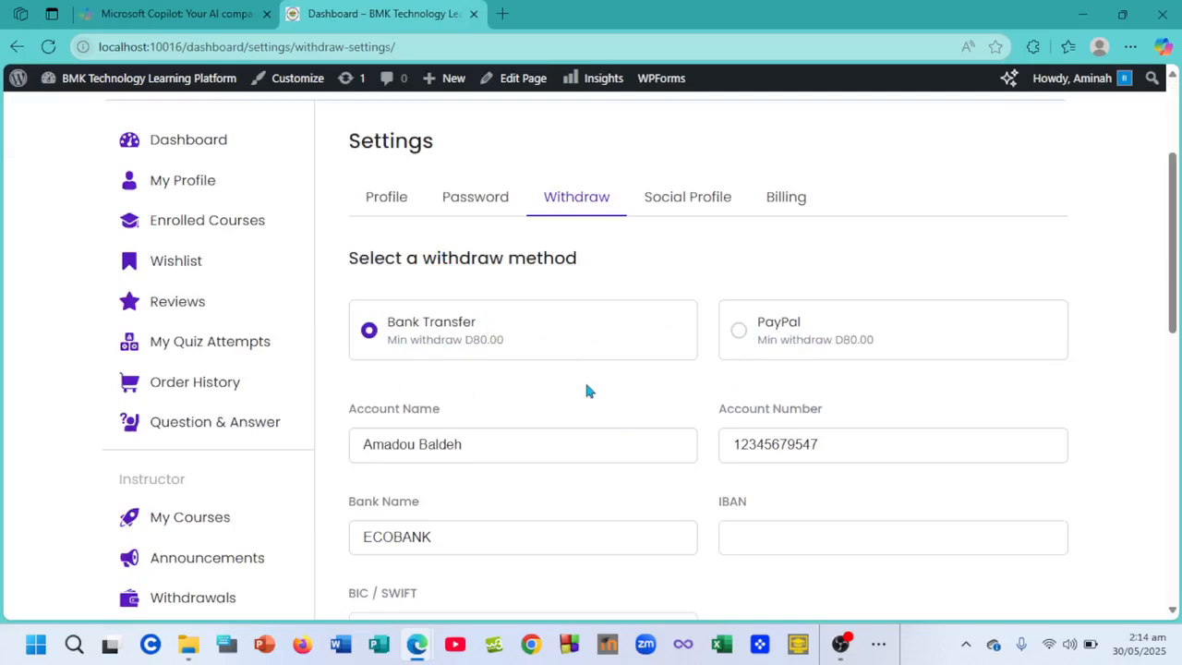
scroll(585, 391, "down", 1)
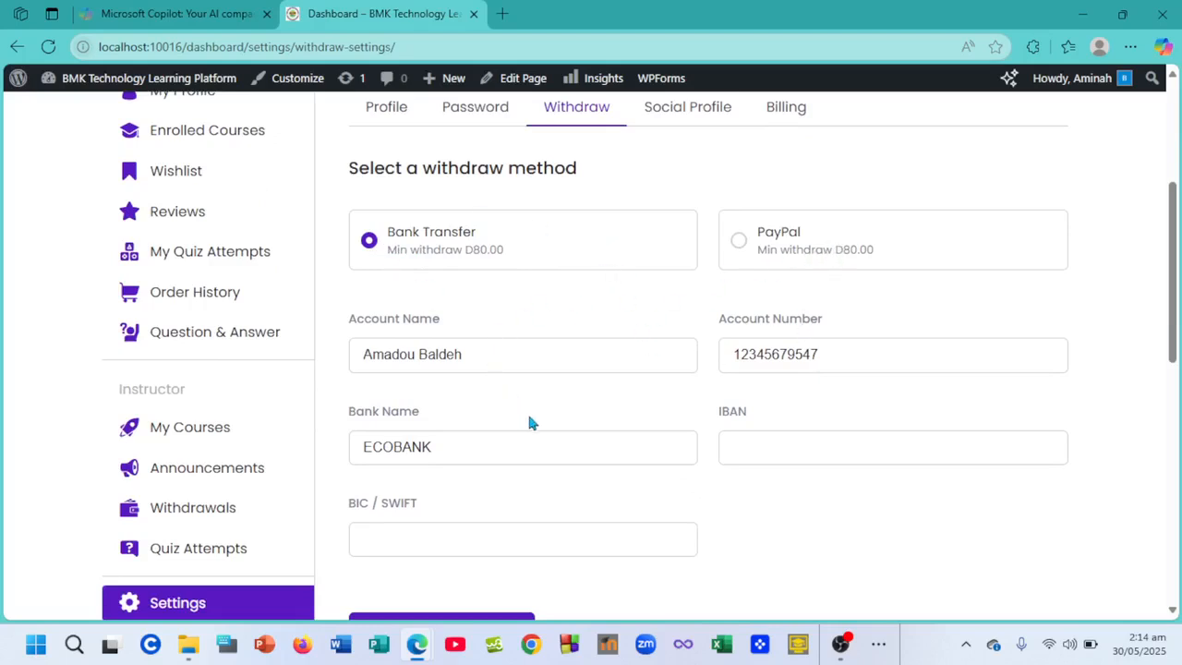
scroll(530, 420, "down", 1)
scroll(529, 417, "up", 2)
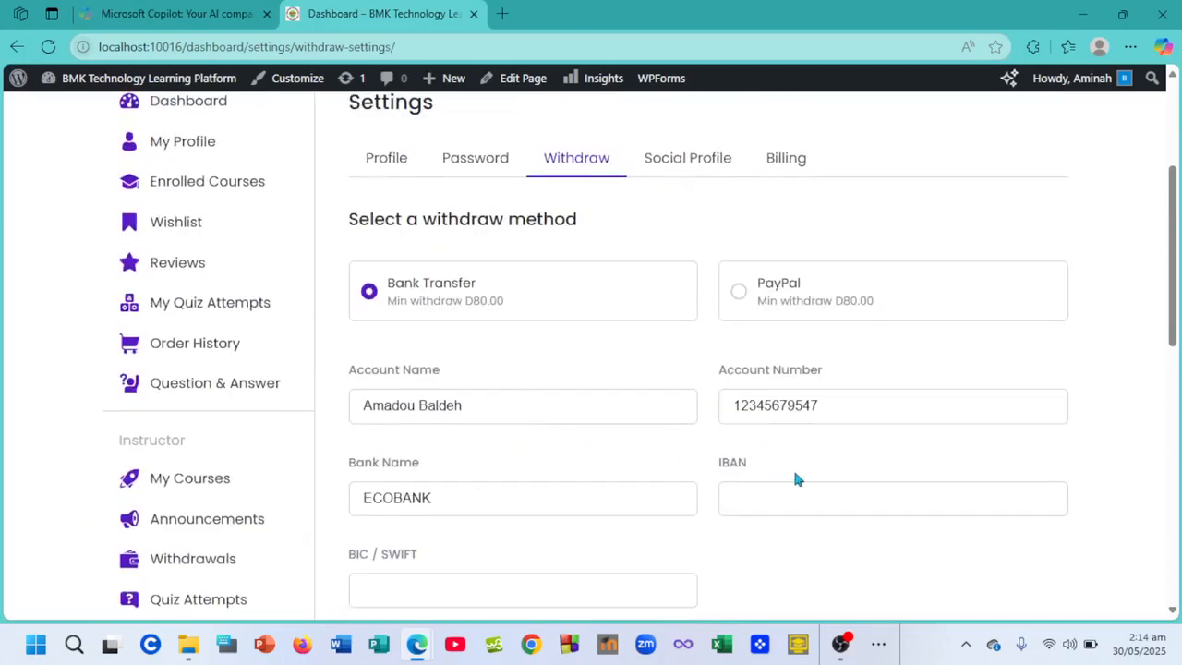
scroll(795, 473, "down", 1)
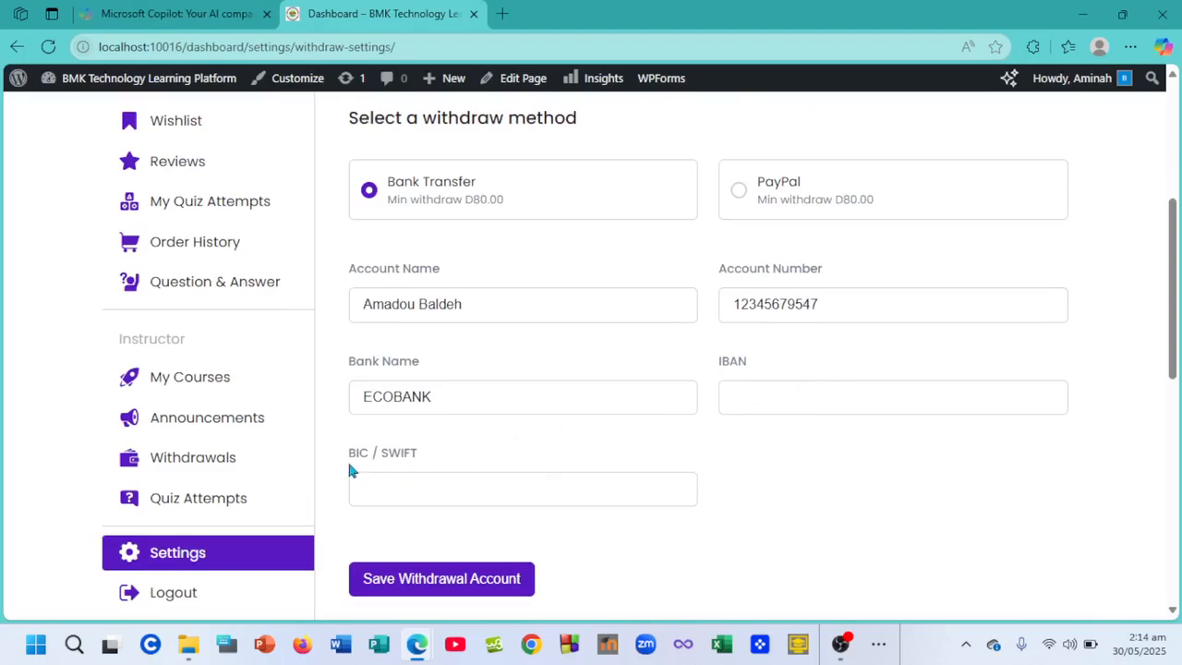
left_click(430, 582)
- Switch the withdraw method from Bank Transfer to PayPal
scroll(559, 453, "up", 3)
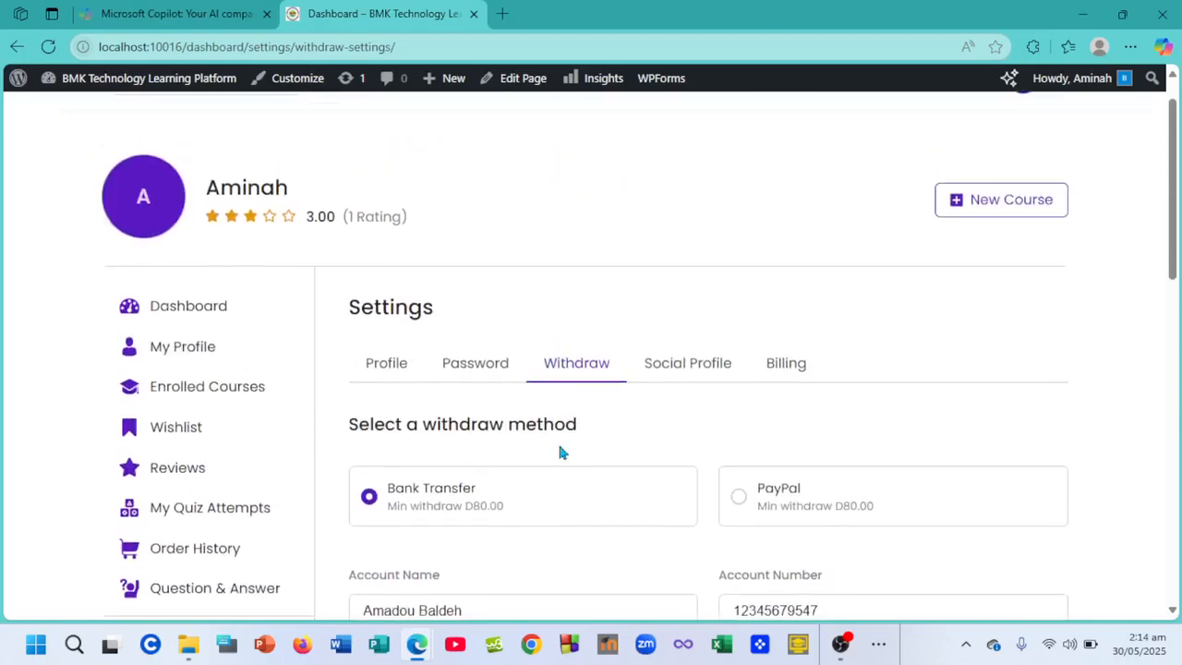
scroll(760, 499, "down", 2)
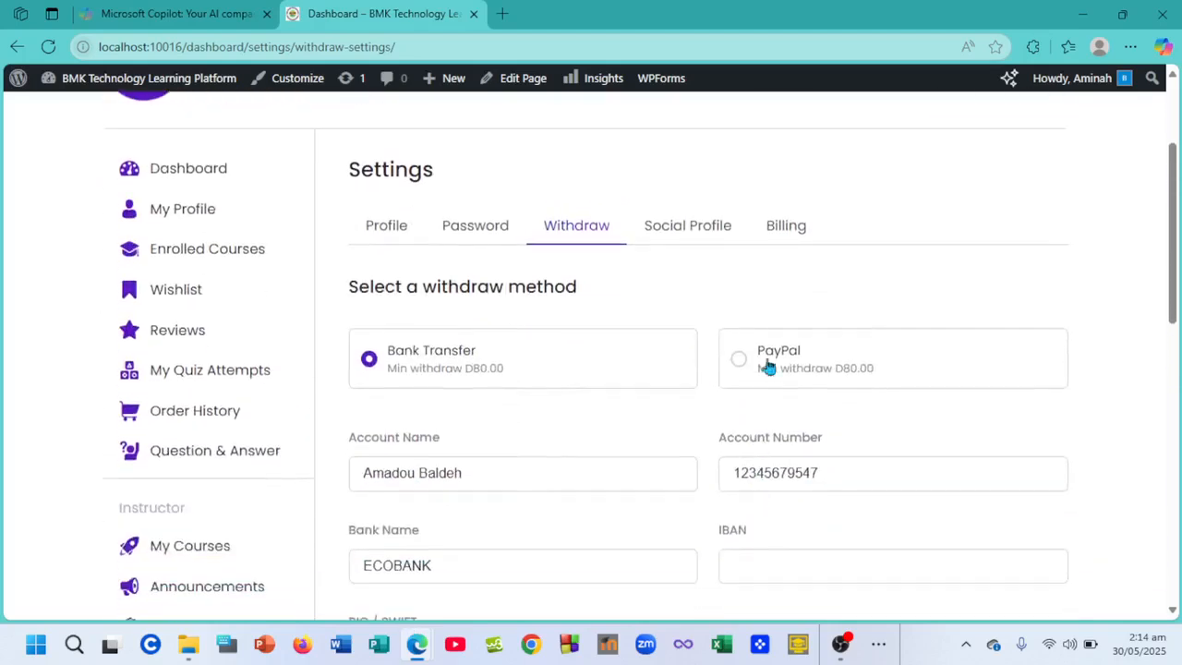
left_click(740, 362)
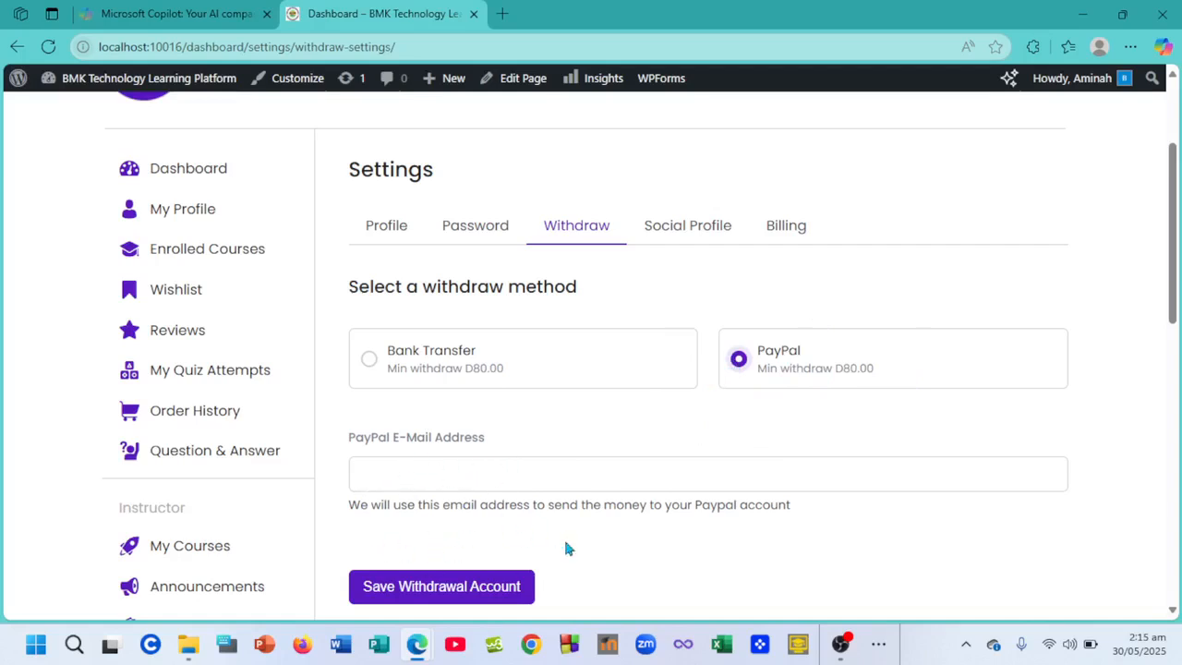
- Go to the Social Profile section of the Settings page
left_click(684, 231)
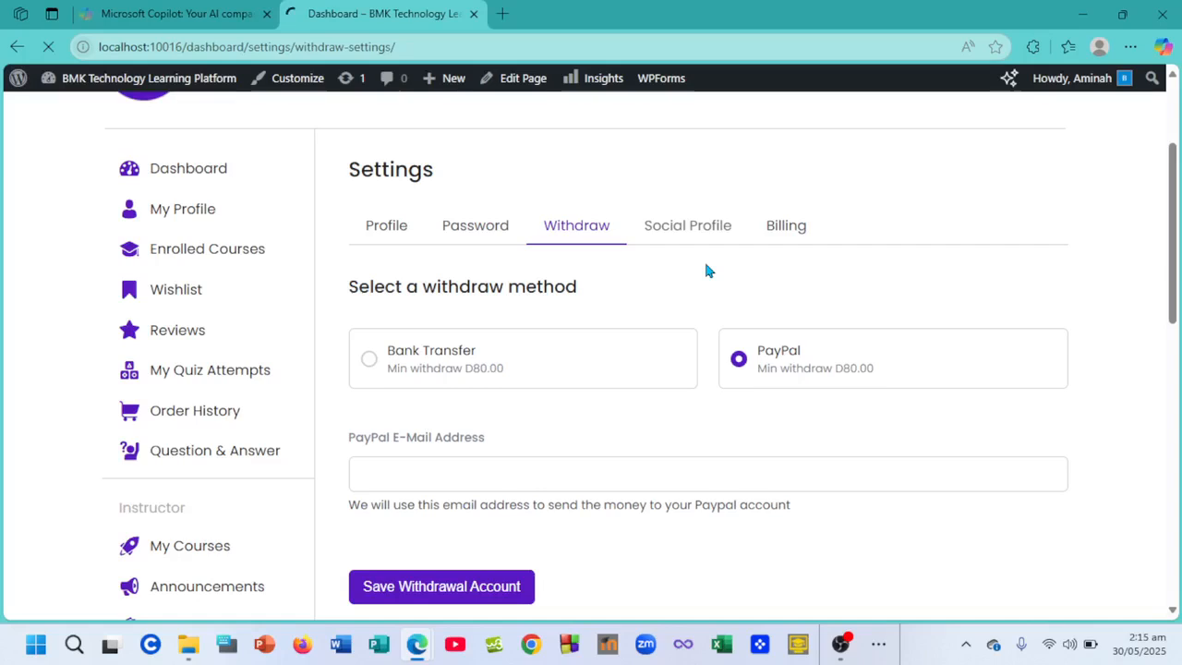
- In the private Contact Us window, enter the visitor's first name and autofill the saved last name and e-mail
mouse_move(417, 644)
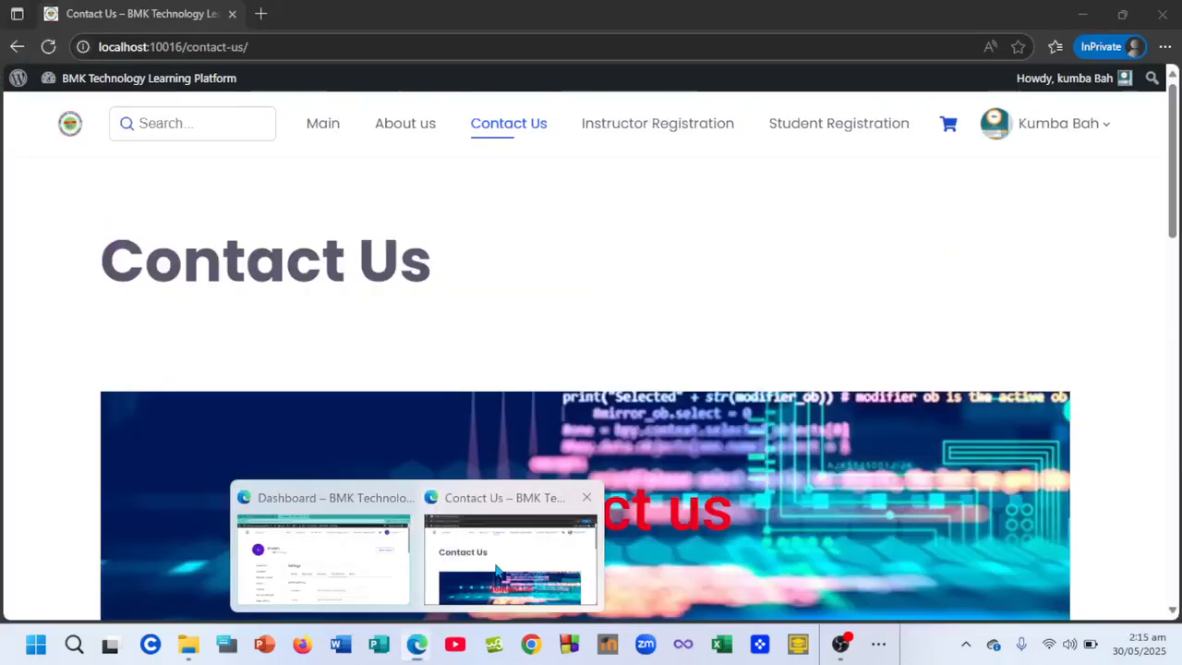
left_click(499, 568)
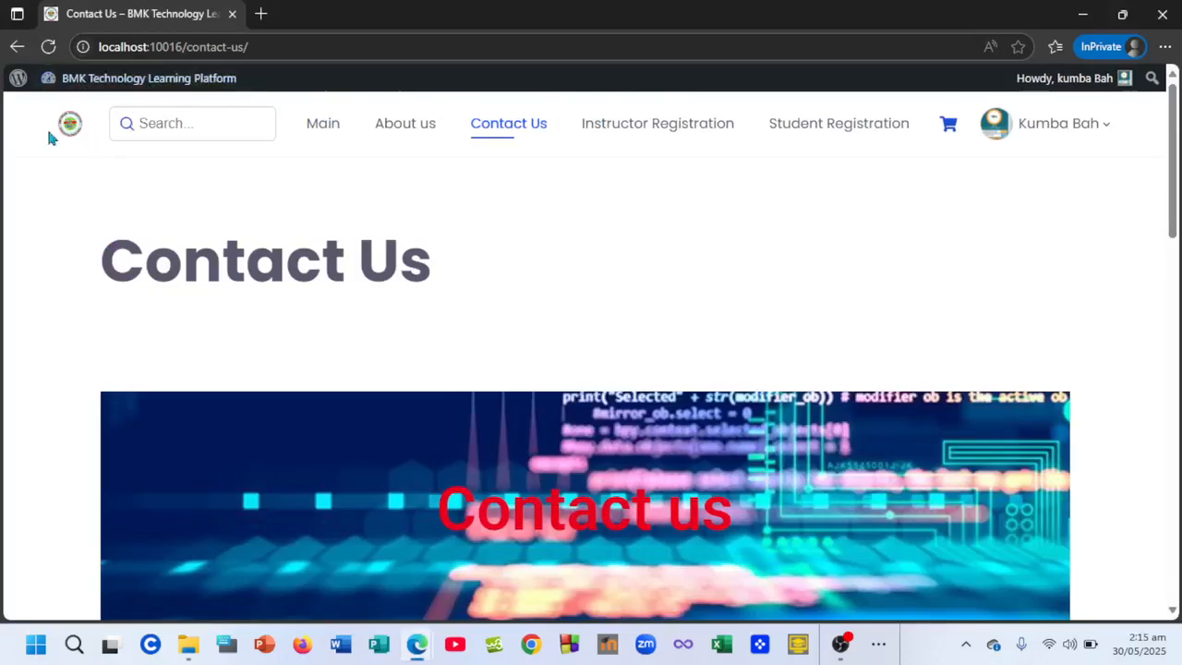
mouse_move(998, 136)
scroll(714, 476, "down", 8)
scroll(714, 470, "up", 4)
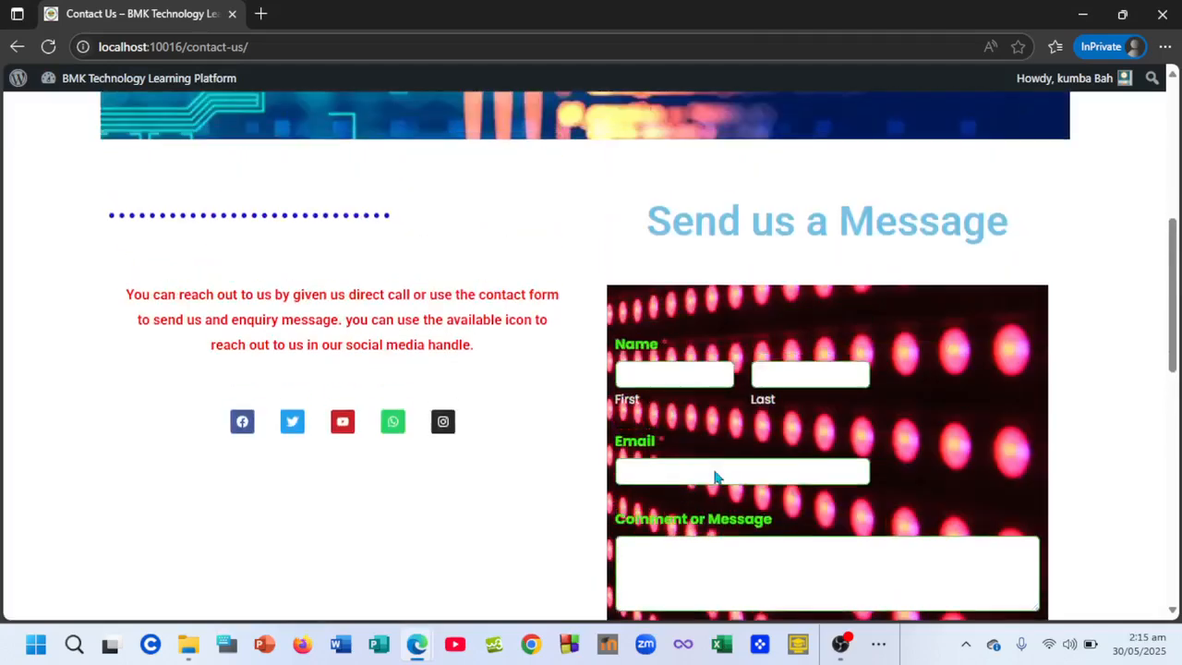
scroll(714, 468, "down", 2)
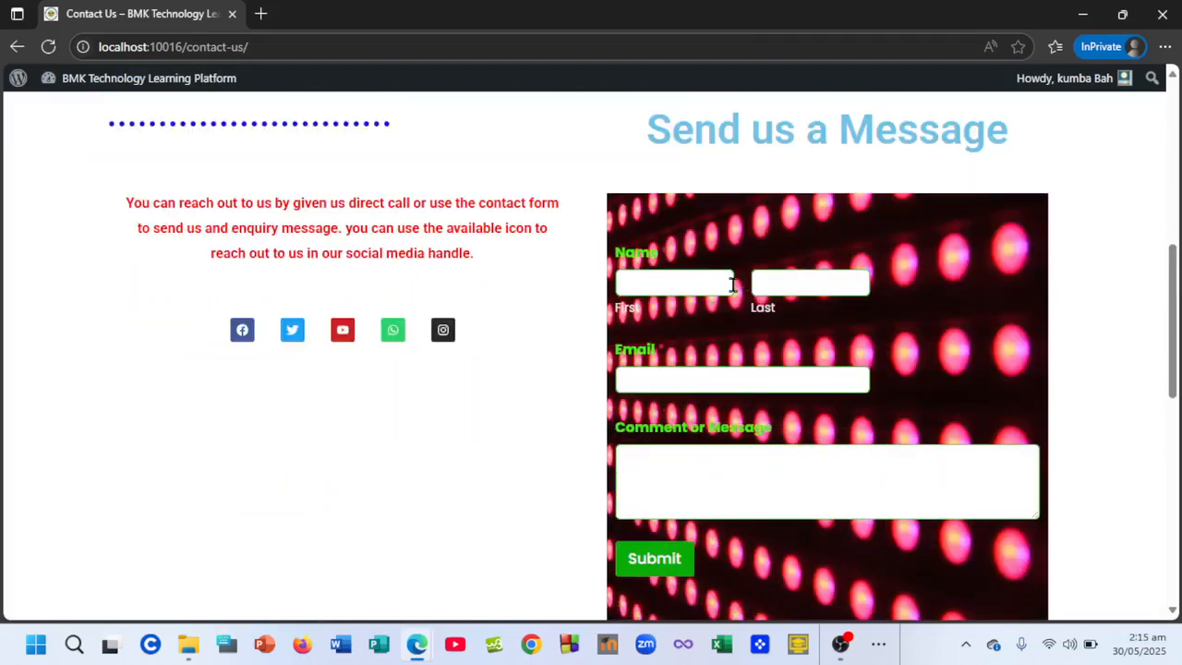
scroll(681, 273, "up", 1)
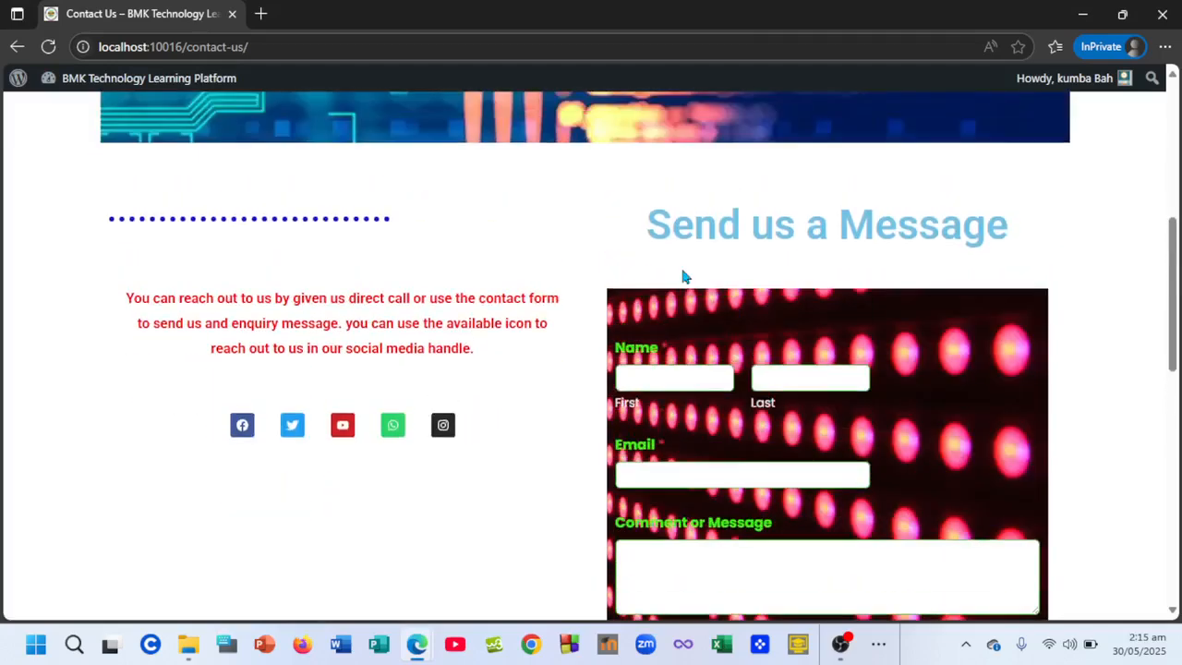
left_click(678, 382)
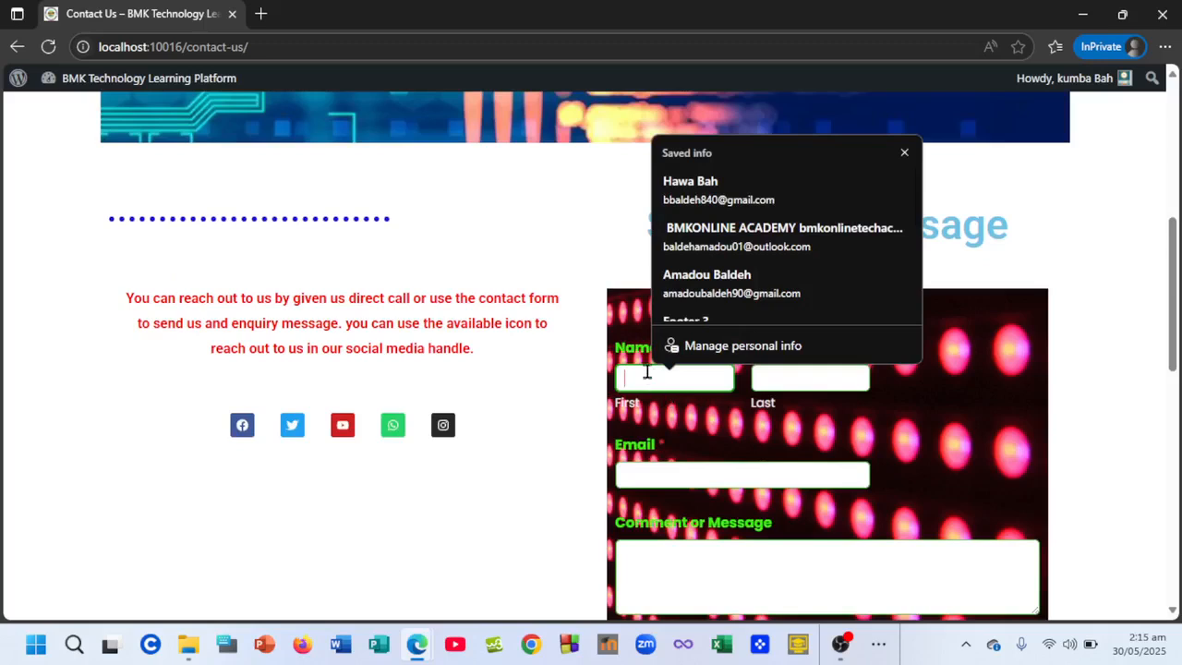
type("Kumba")
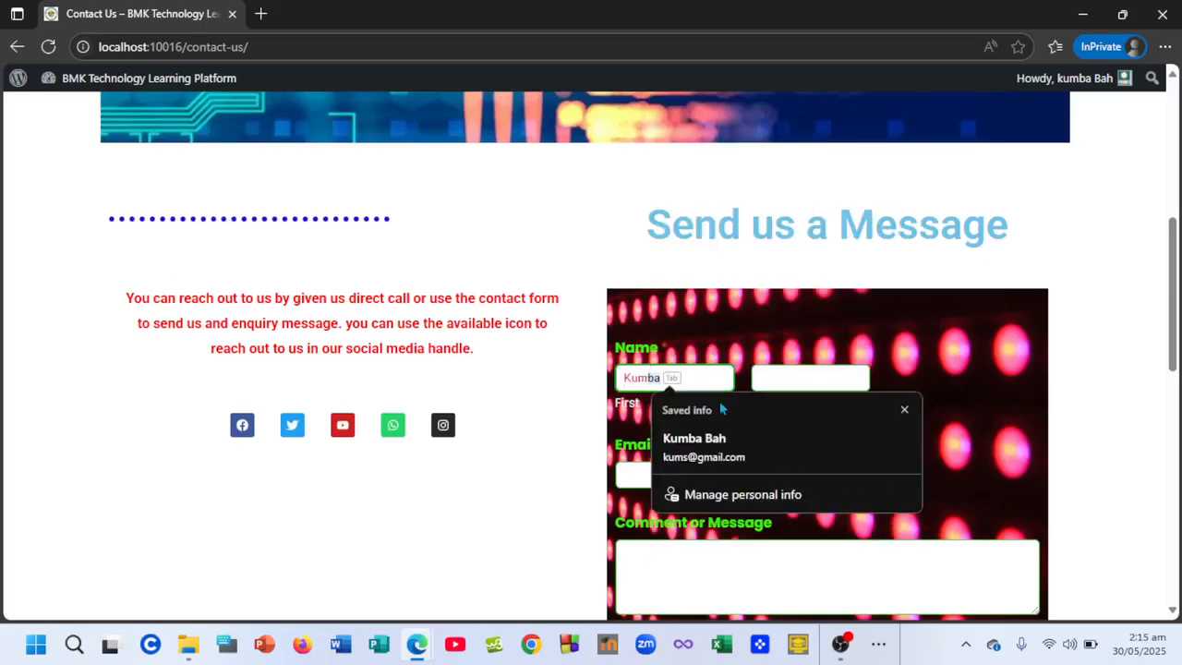
left_click(738, 457)
- Write the message 'i wan to kno the fess' in the Comment or Message box
left_click(659, 573)
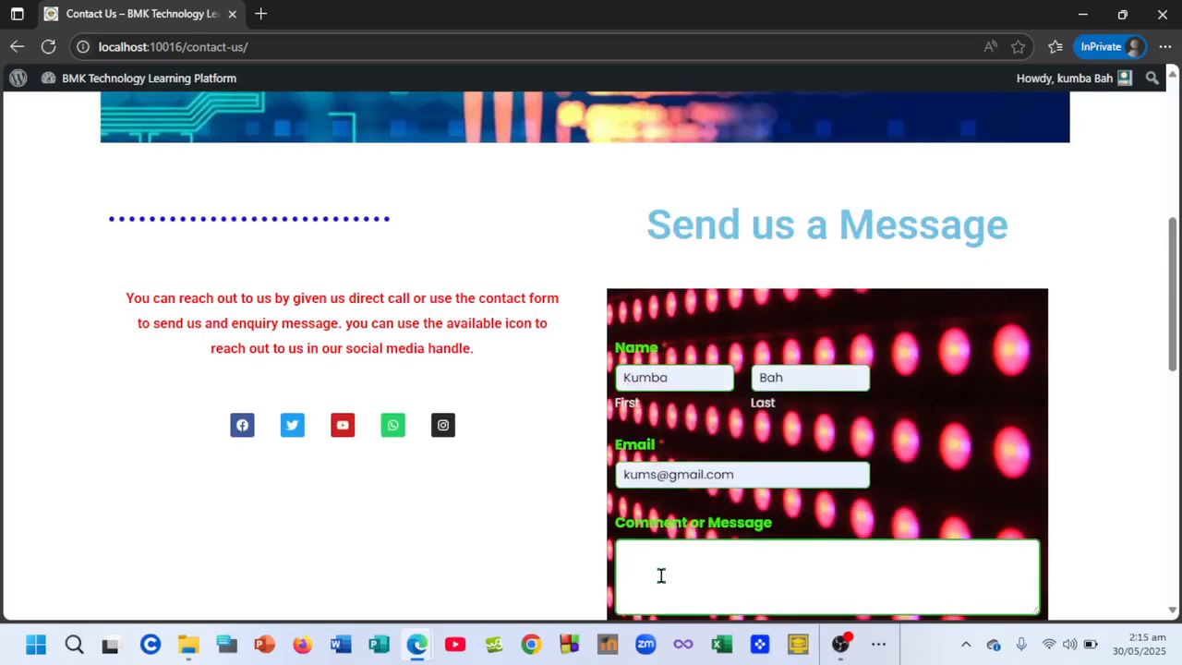
type("iw")
key("BackSpace")
type("wan to kno the fess")
scroll(627, 555, "down", 2)
- Submit the fee enquiry and return to the top of the Contact Us page
left_click(656, 512)
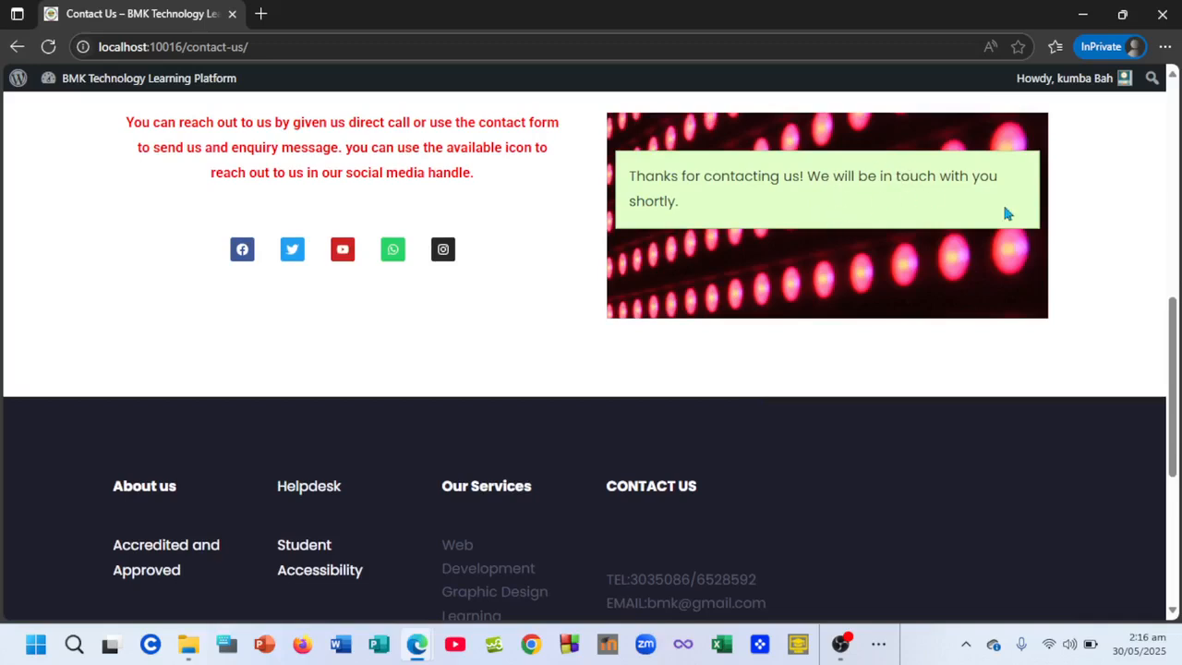
scroll(718, 290, "up", 1)
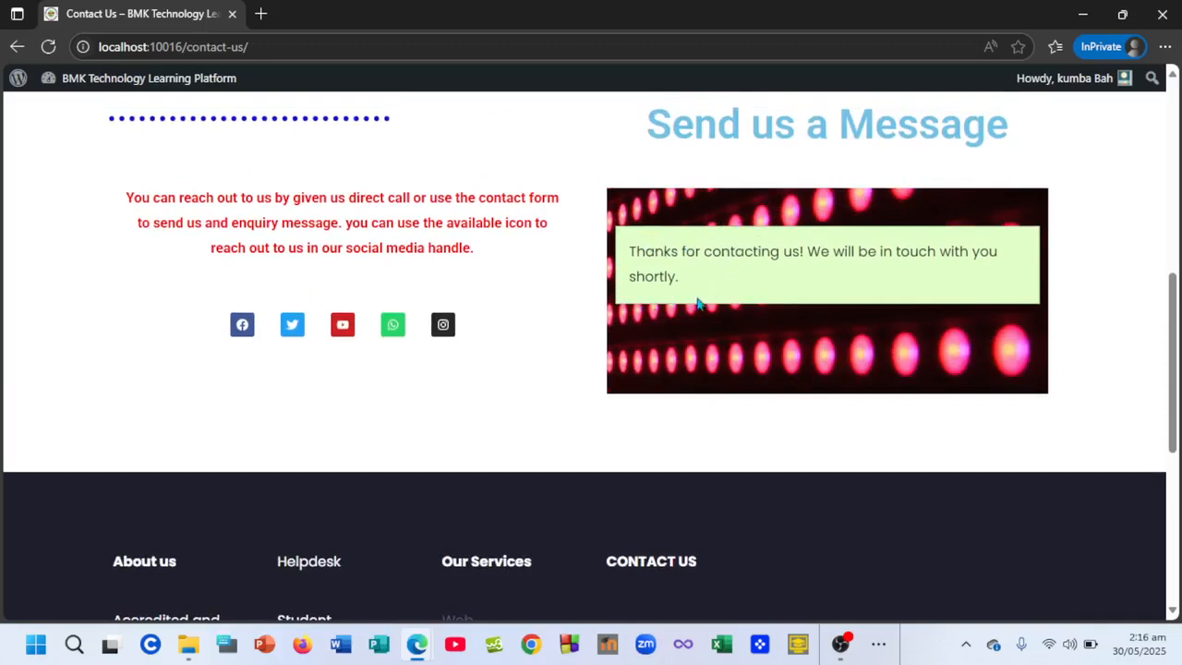
scroll(609, 247, "up", 2)
scroll(608, 247, "up", 2)
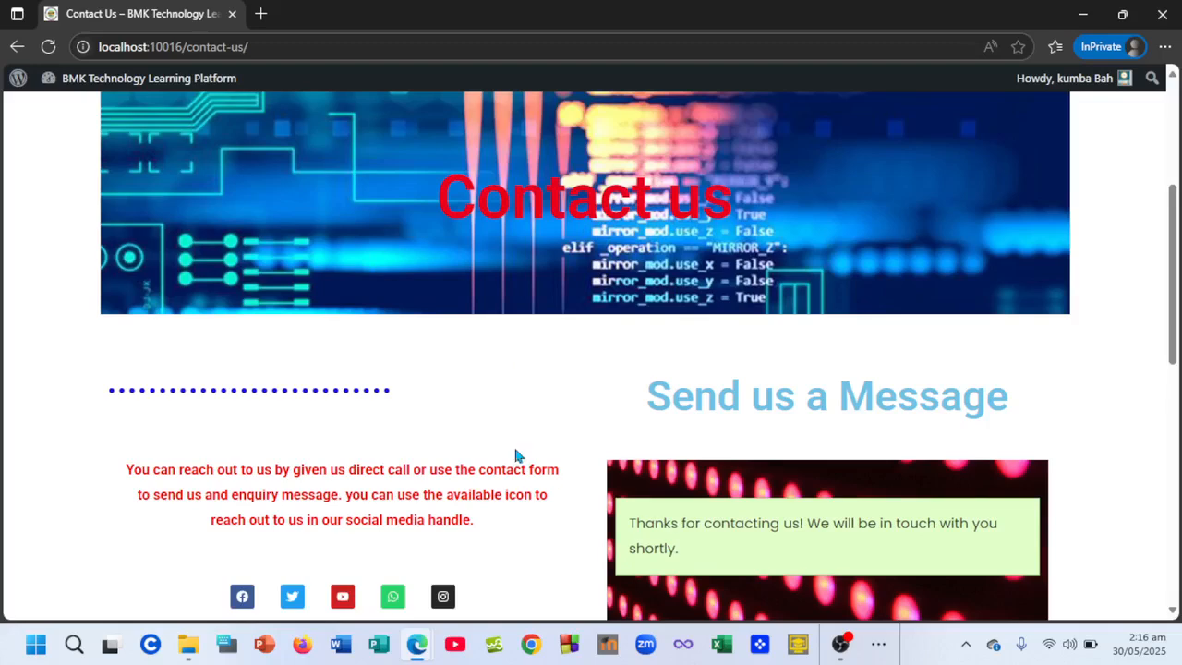
scroll(514, 447, "up", 4)
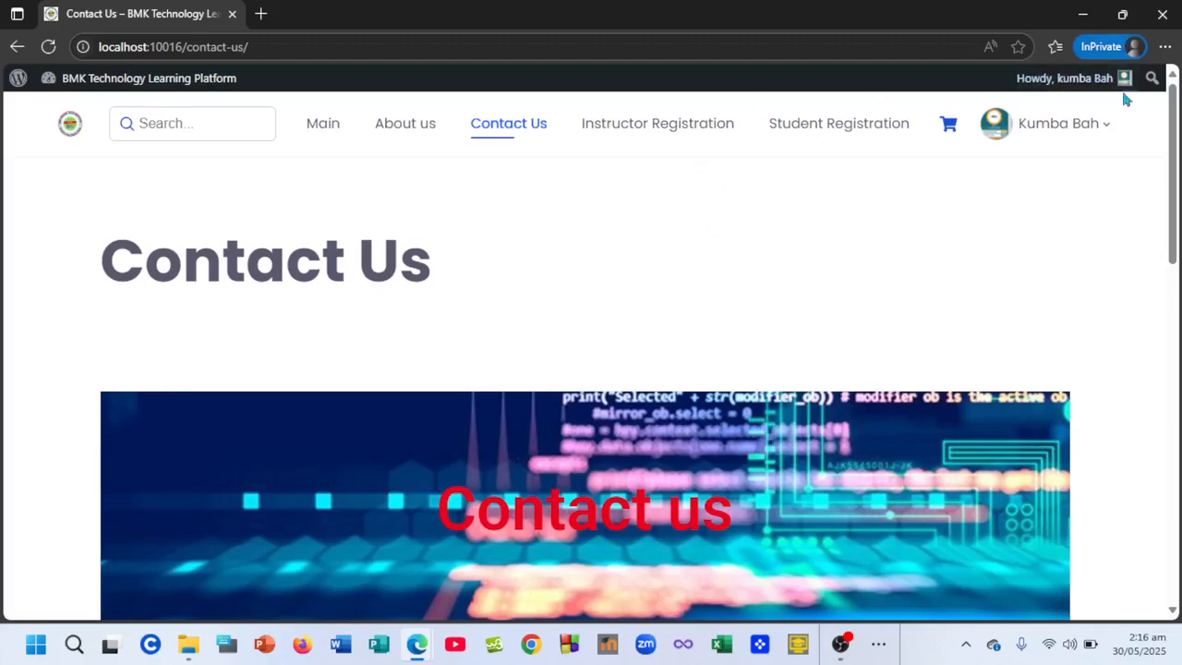
mouse_move(412, 655)
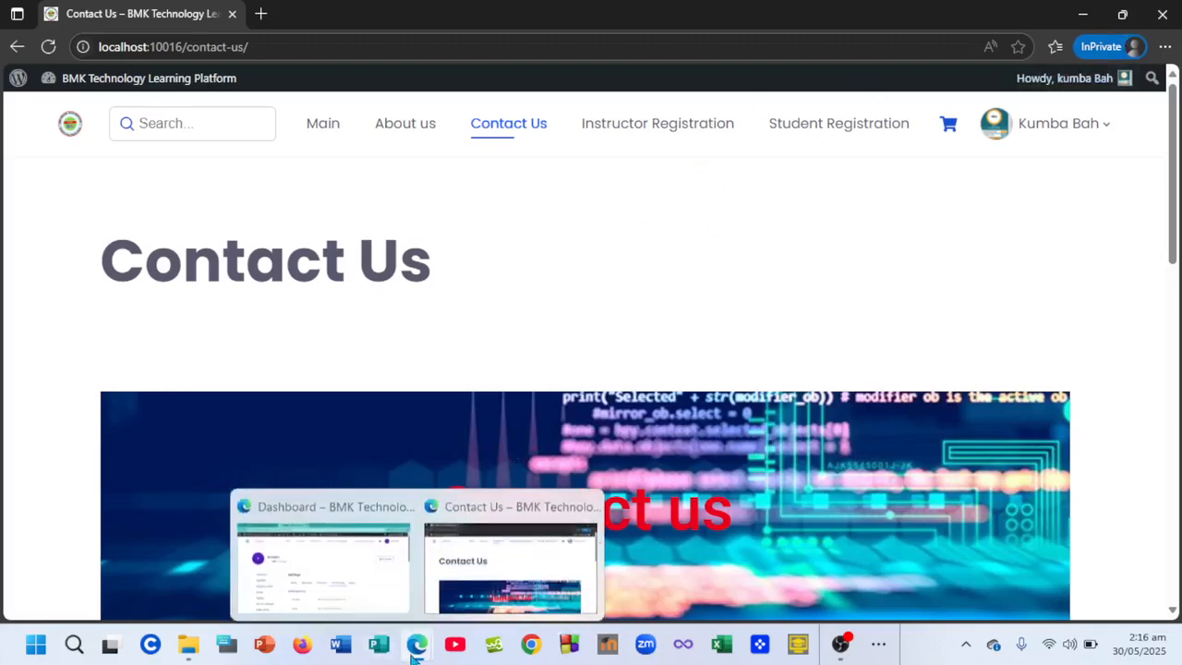
left_click(367, 564)
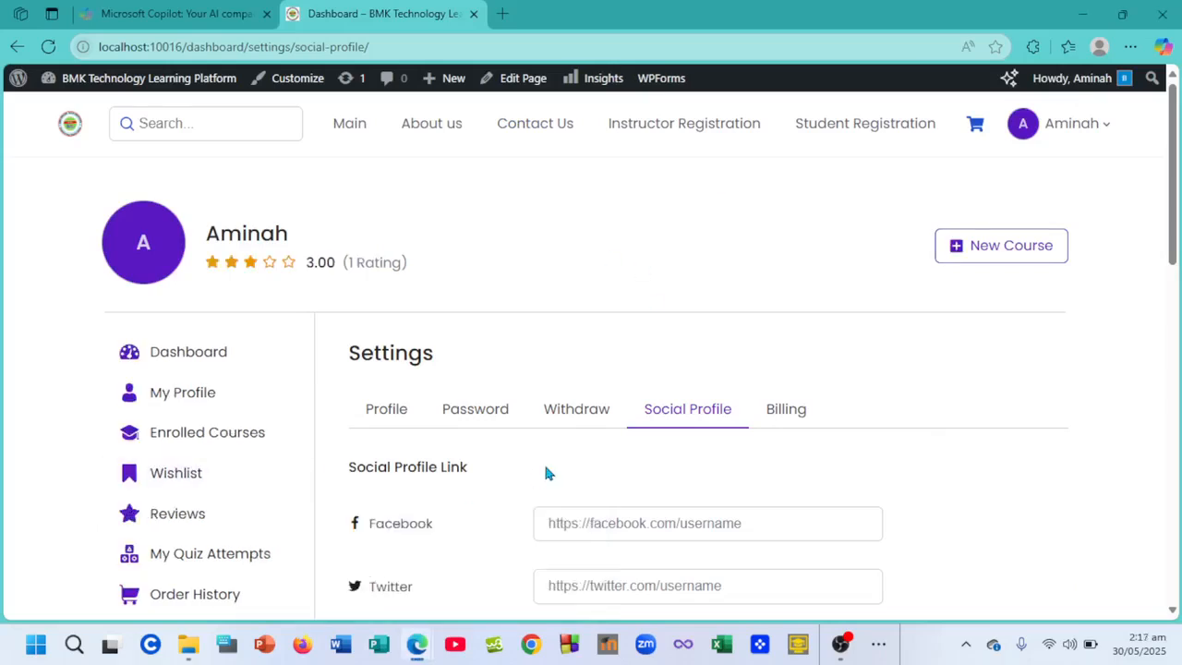
scroll(543, 461, "down", 3)
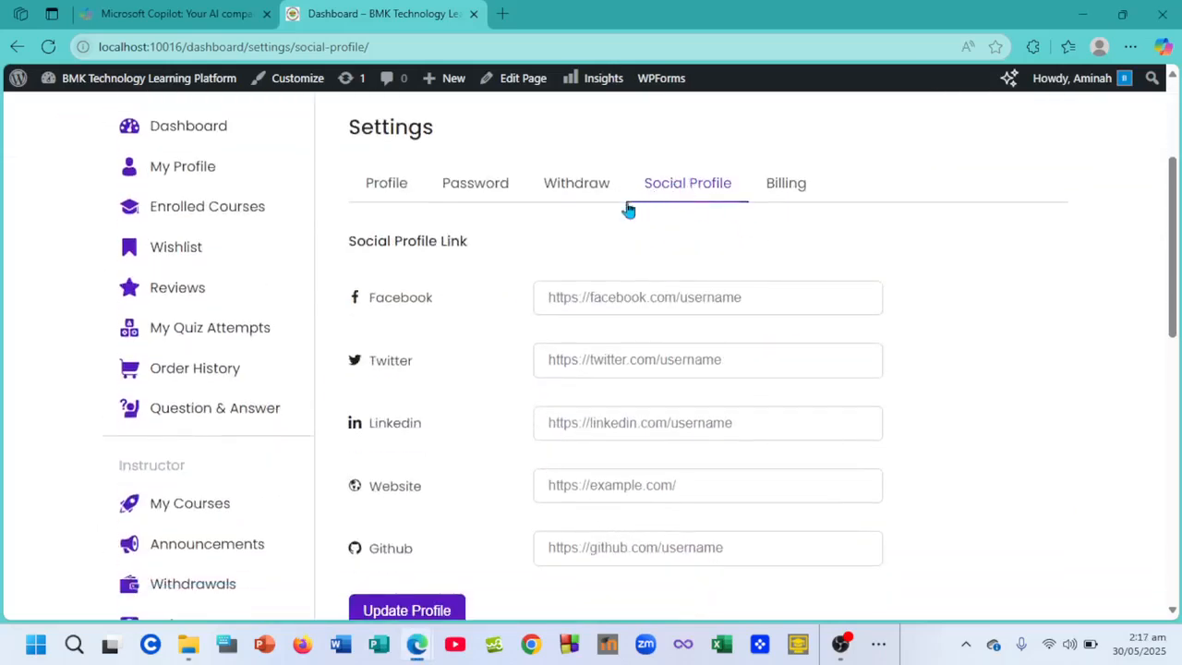
scroll(452, 382, "down", 1)
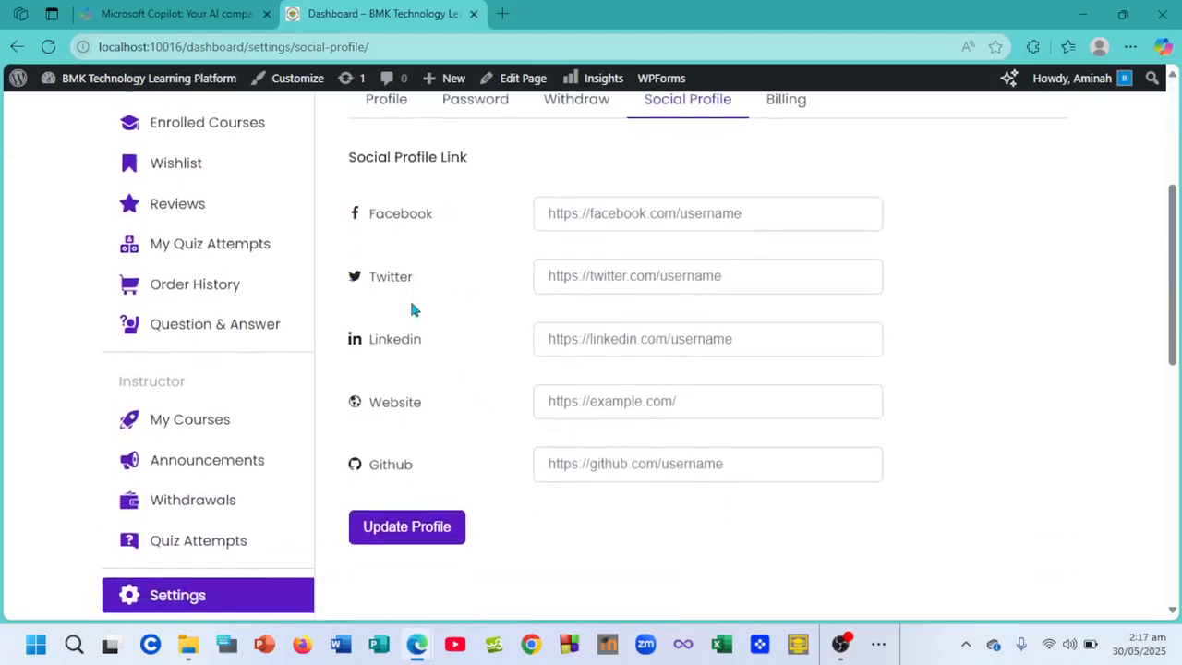
scroll(413, 310, "up", 1)
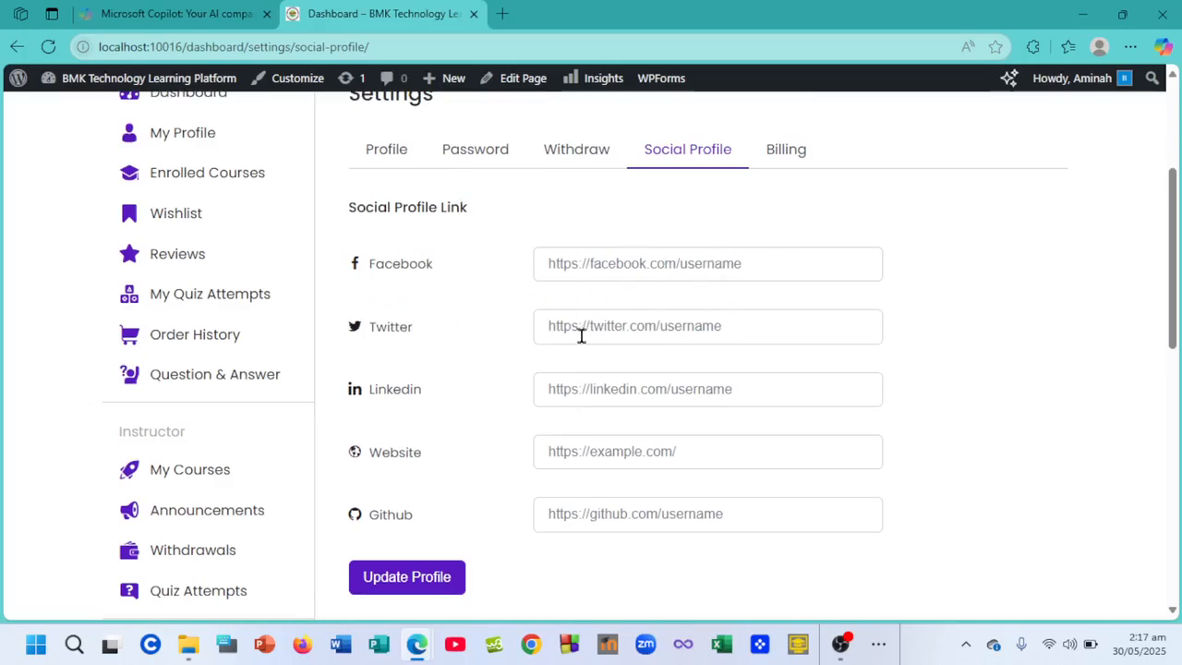
scroll(656, 498, "down", 1)
scroll(567, 464, "down", 2)
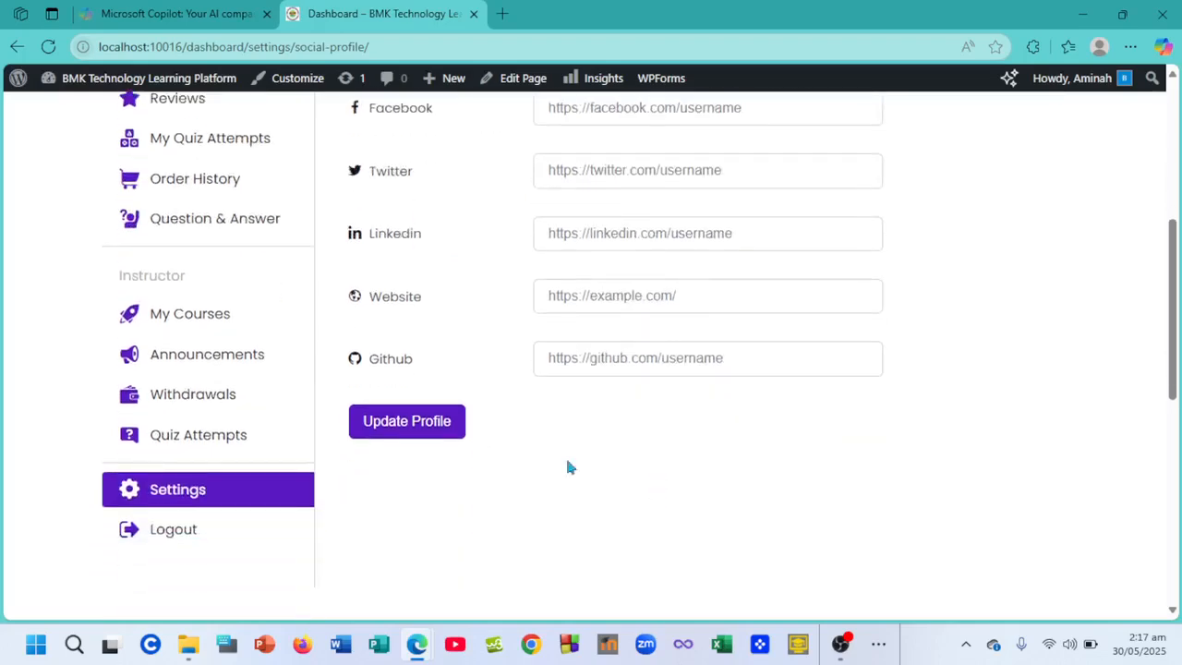
scroll(649, 354, "up", 3)
scroll(652, 362, "down", 1)
scroll(652, 362, "down", 3)
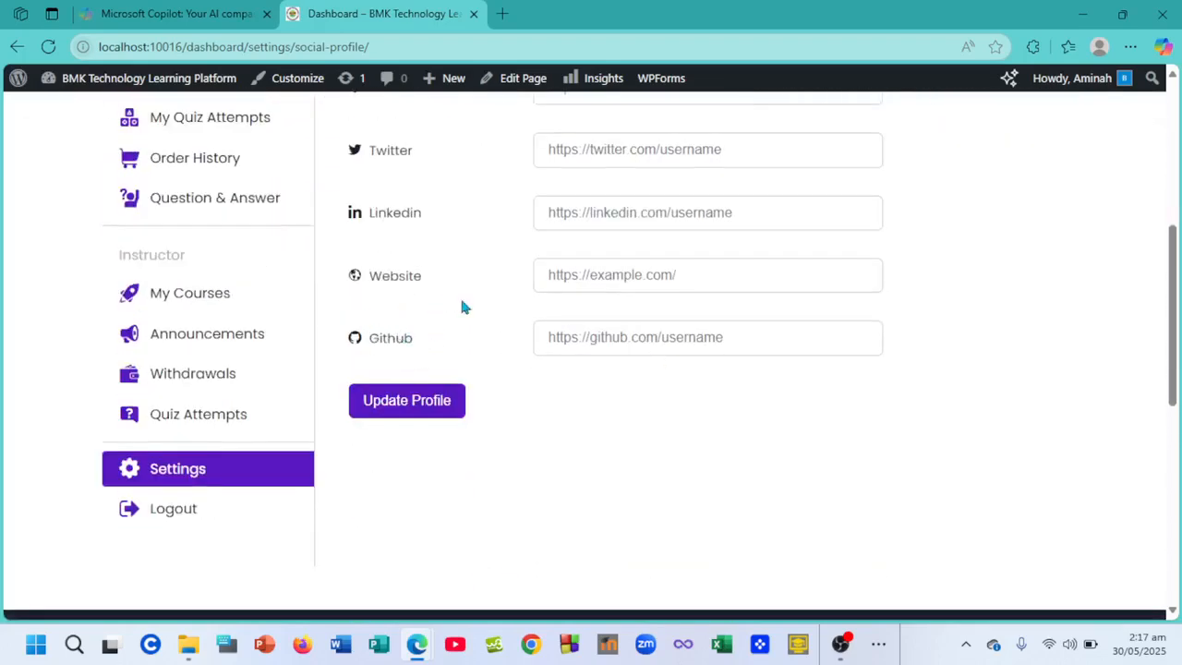
scroll(663, 290, "up", 1)
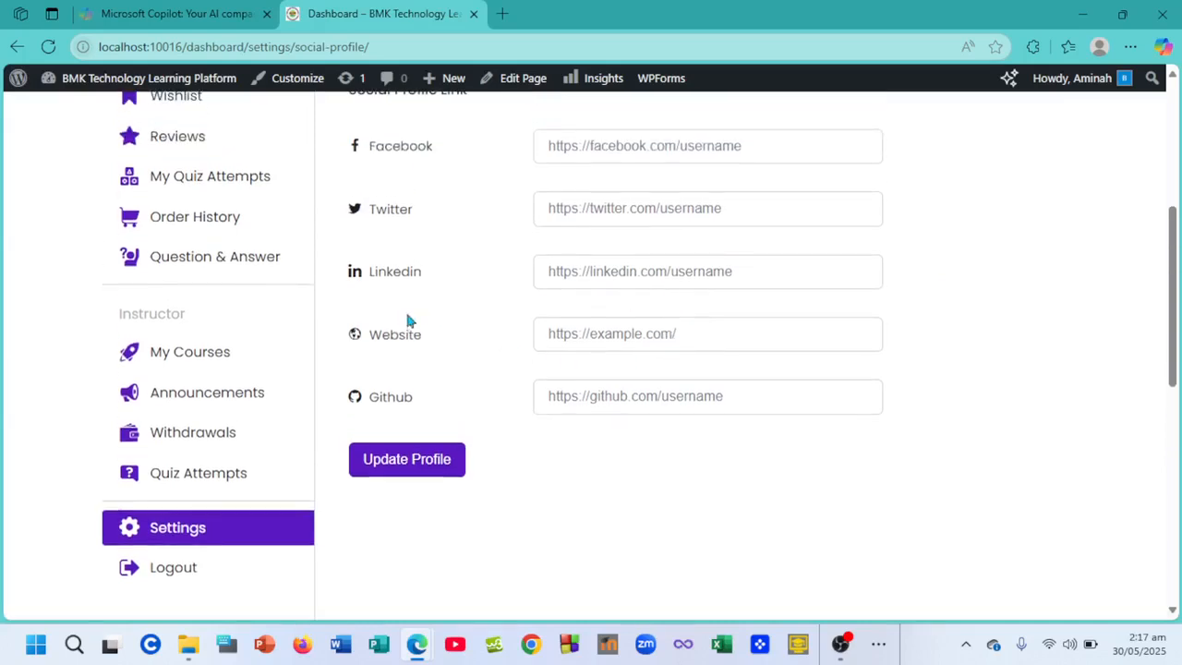
scroll(579, 341, "up", 3)
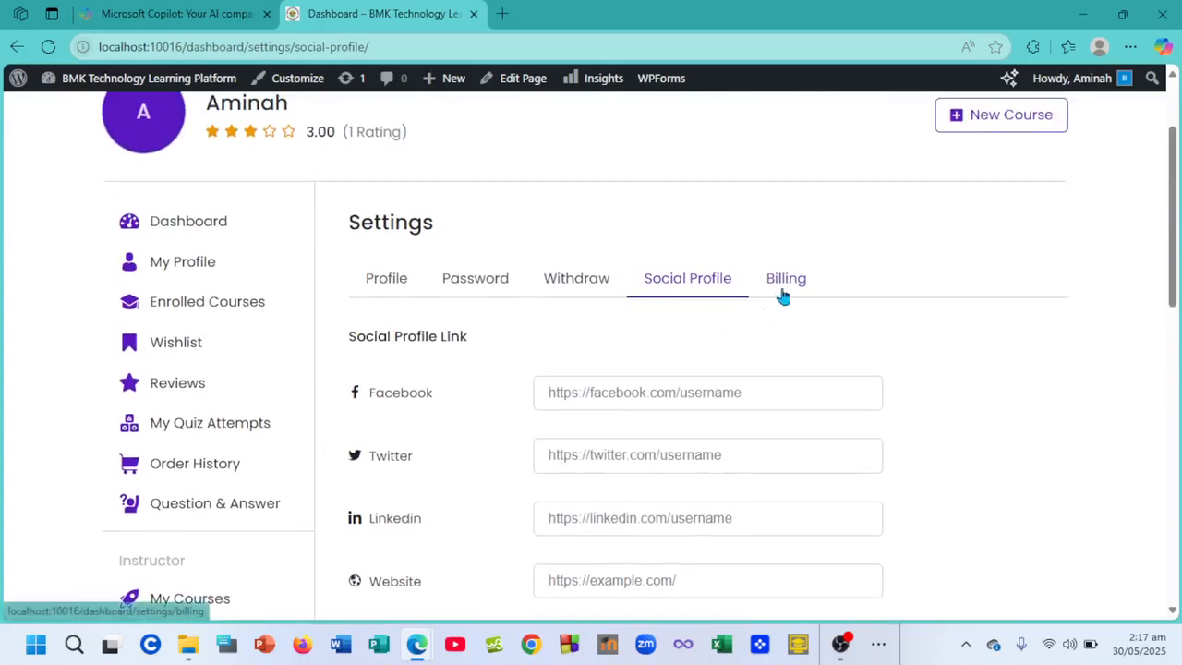
- Load the Billing settings and look through the empty Billing Address form
left_click(786, 279)
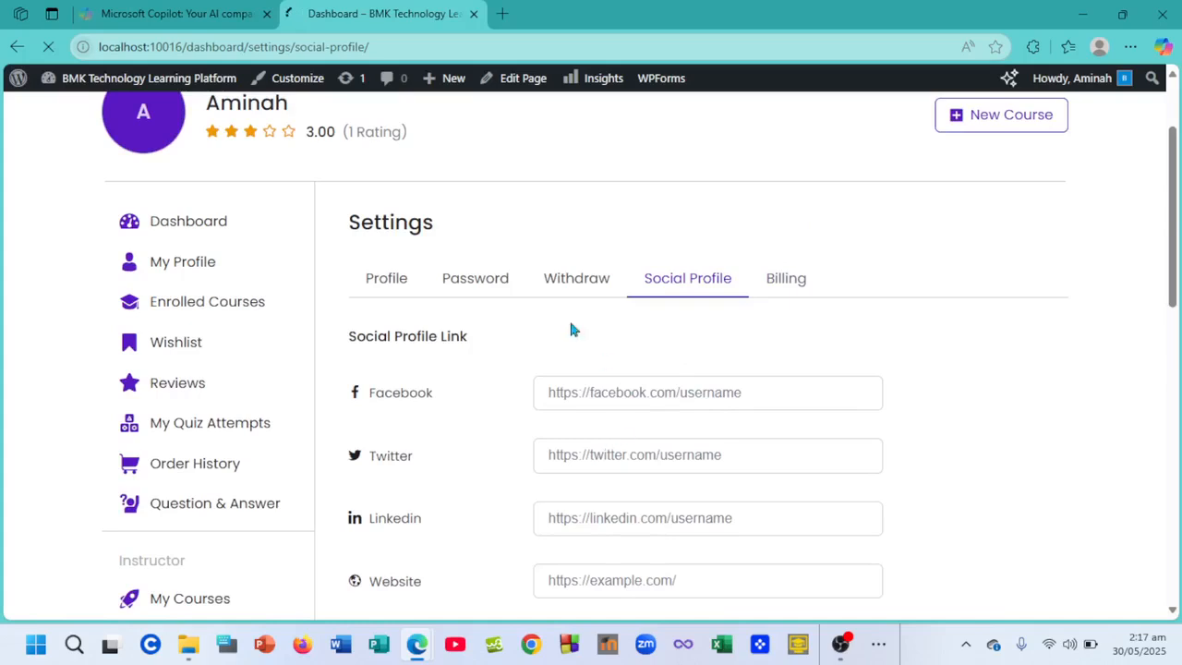
left_click(768, 292)
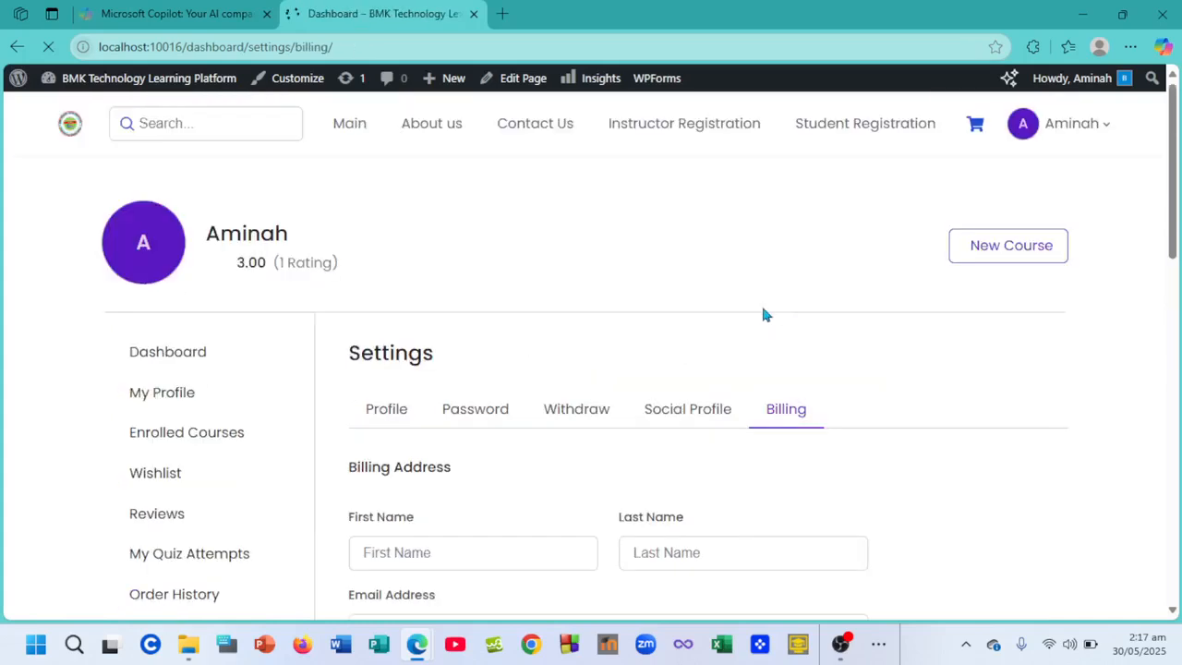
scroll(702, 300, "down", 2)
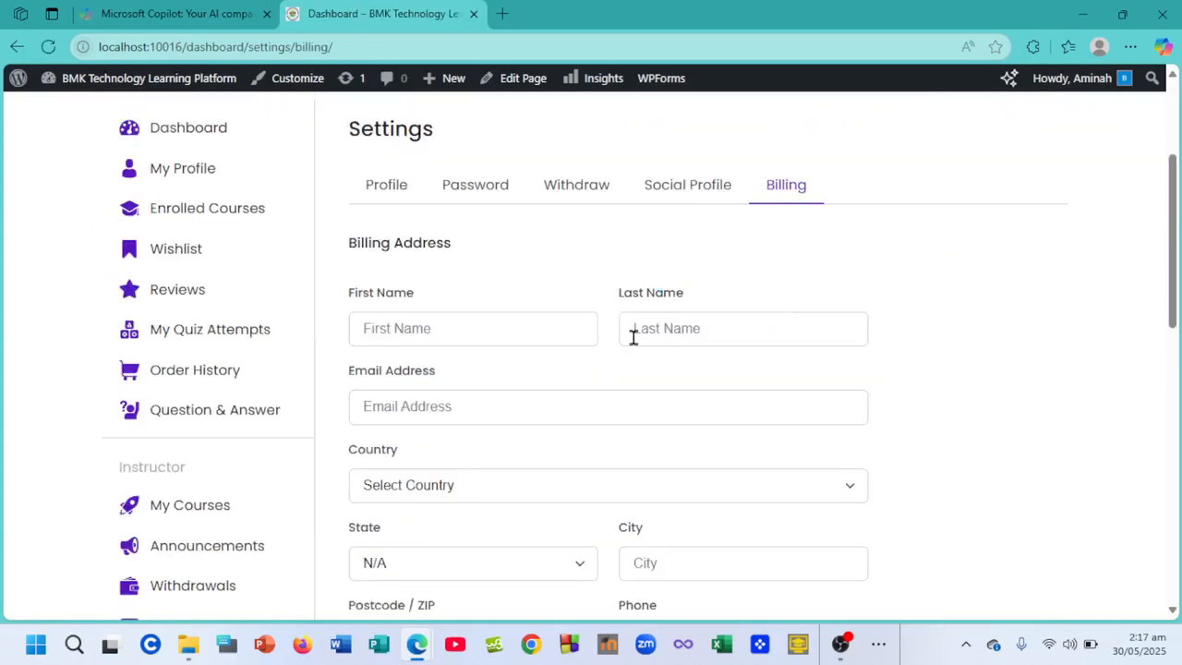
scroll(610, 369, "down", 2)
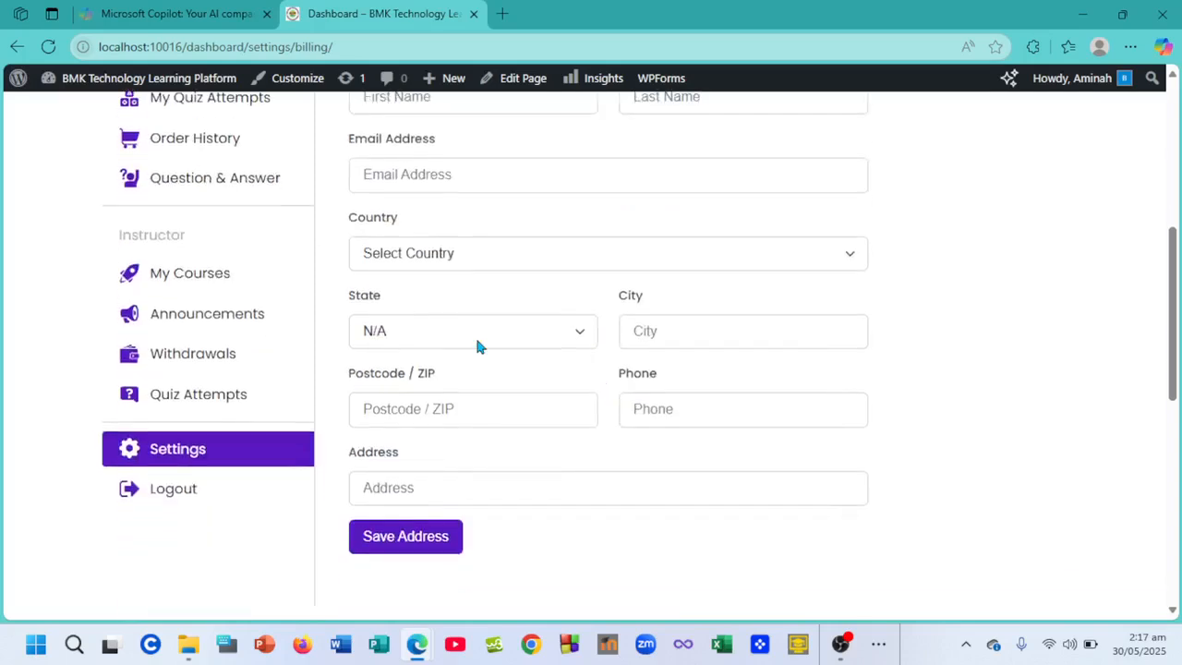
scroll(475, 340, "up", 1)
scroll(572, 465, "down", 1)
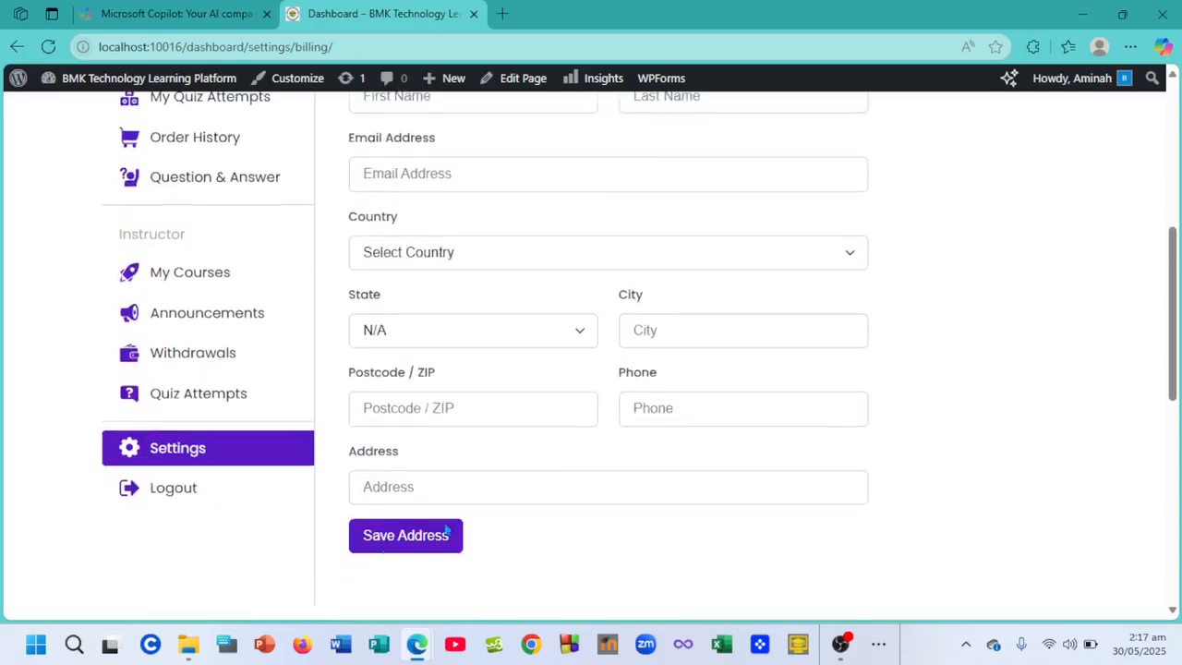
scroll(411, 438, "up", 4)
scroll(410, 440, "up", 1)
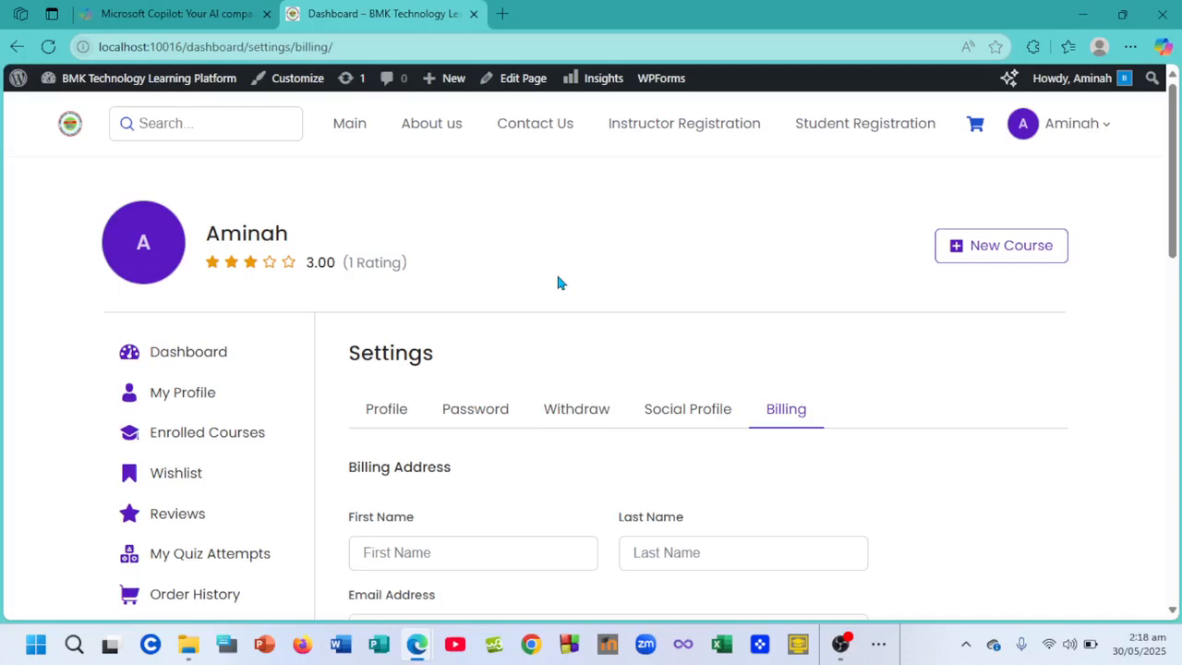
scroll(430, 338, "down", 2)
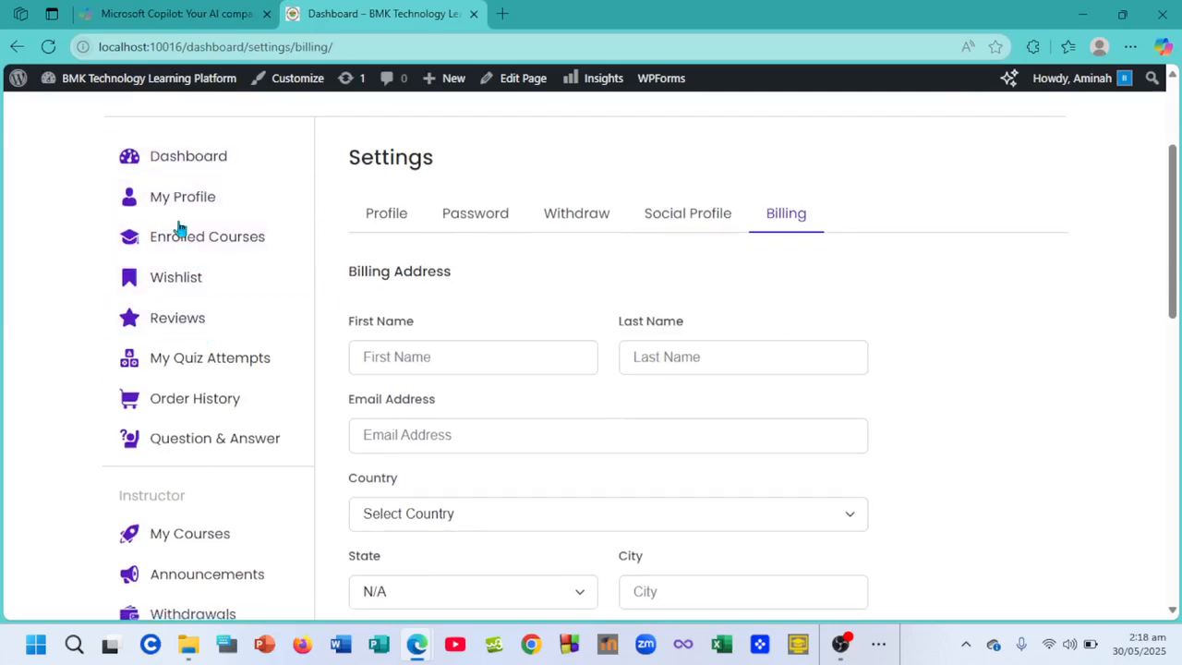
scroll(185, 395, "down", 2)
scroll(185, 395, "down", 1)
- Open Announcements and review the existing 'Exams' announcement for Microsoft Office Excel
left_click(196, 367)
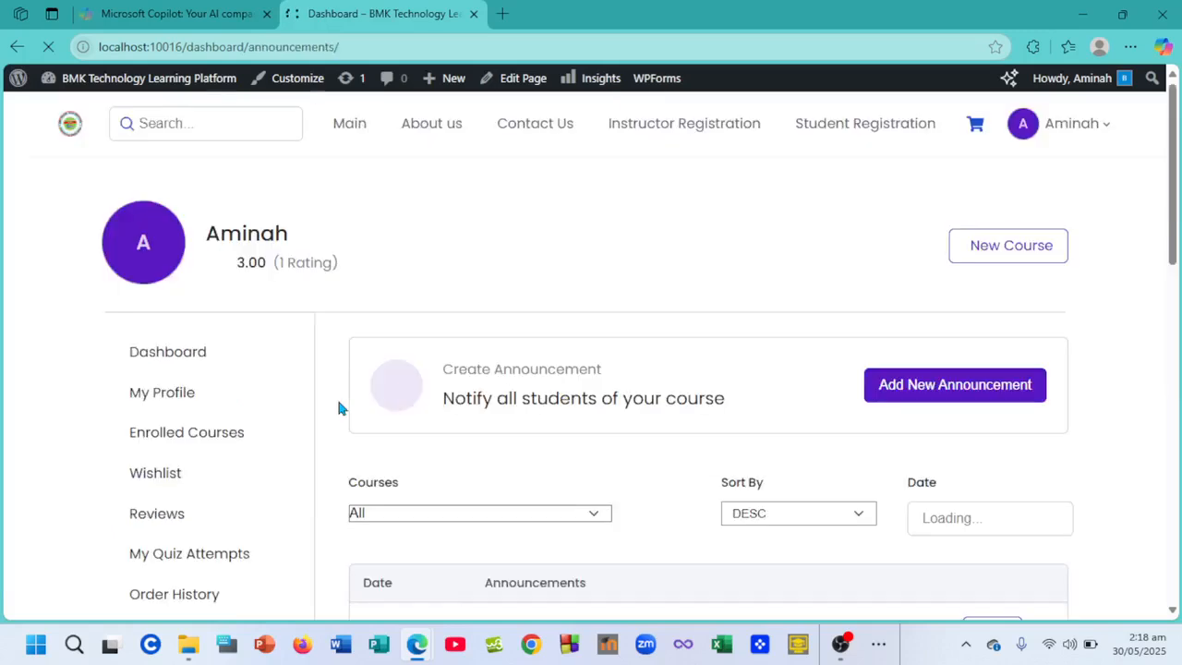
scroll(339, 402, "down", 2)
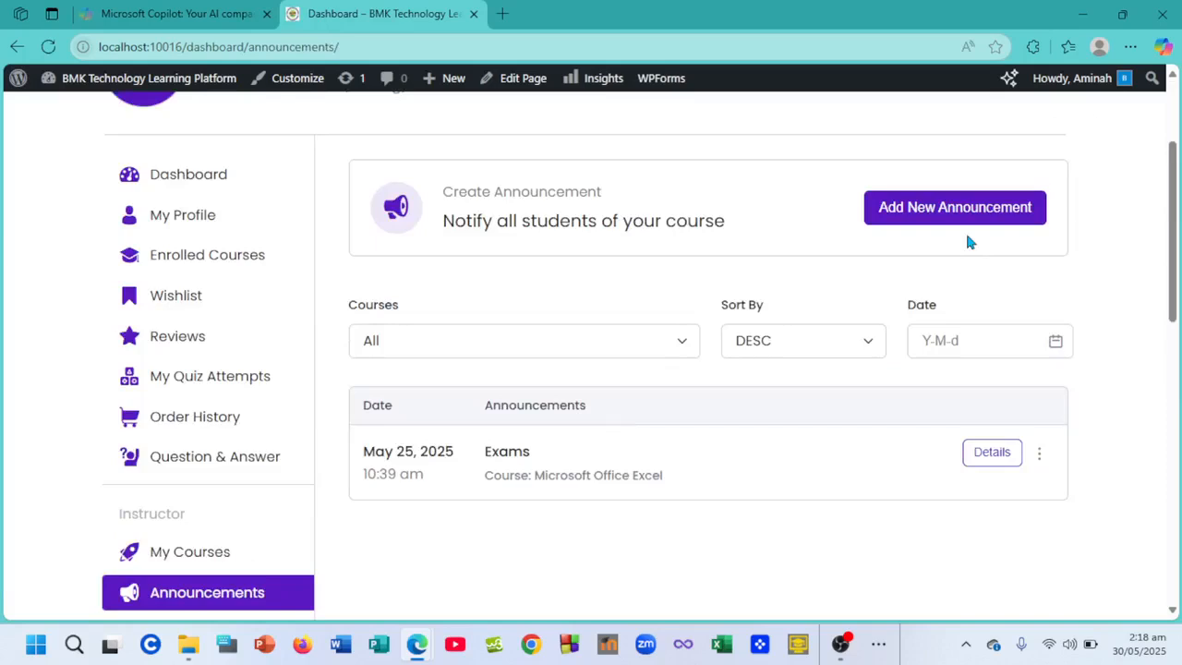
scroll(852, 311, "up", 2)
scroll(853, 312, "down", 1)
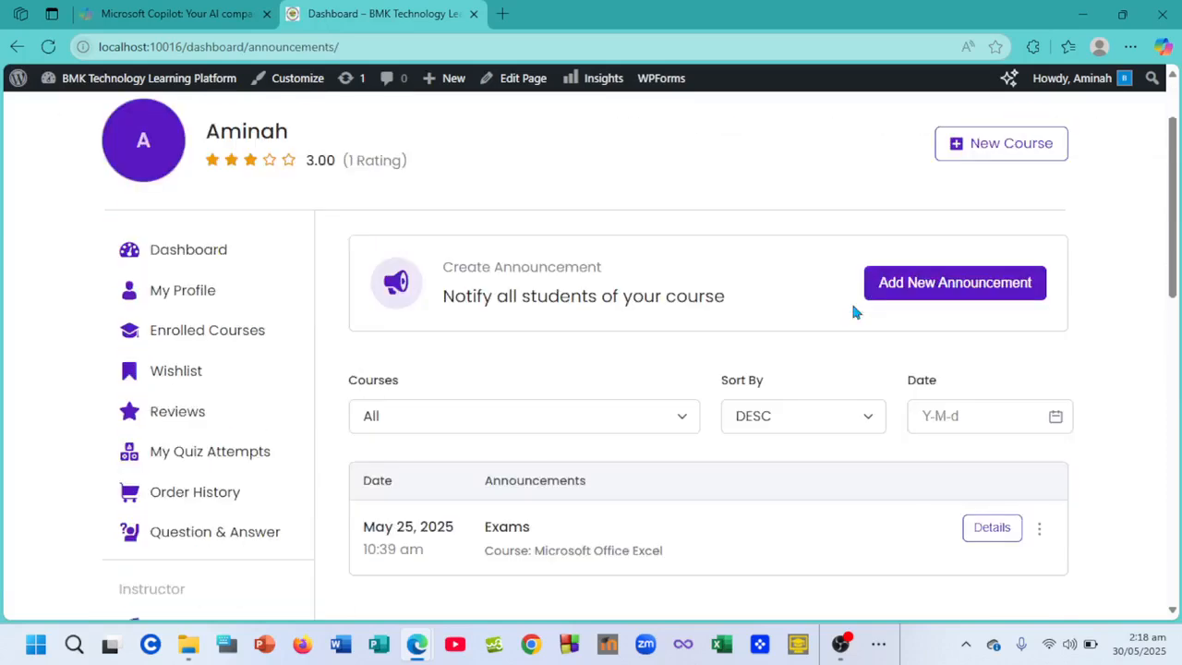
scroll(852, 309, "down", 1)
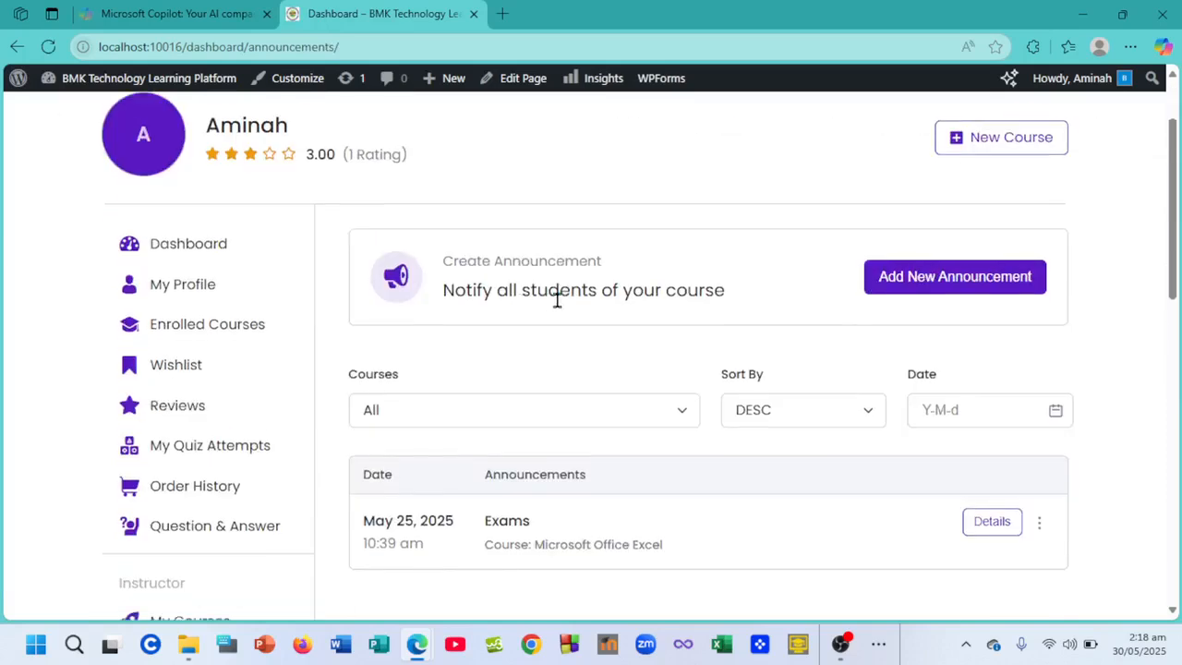
- Start a new announcement with Add New Announcement
left_click(954, 282)
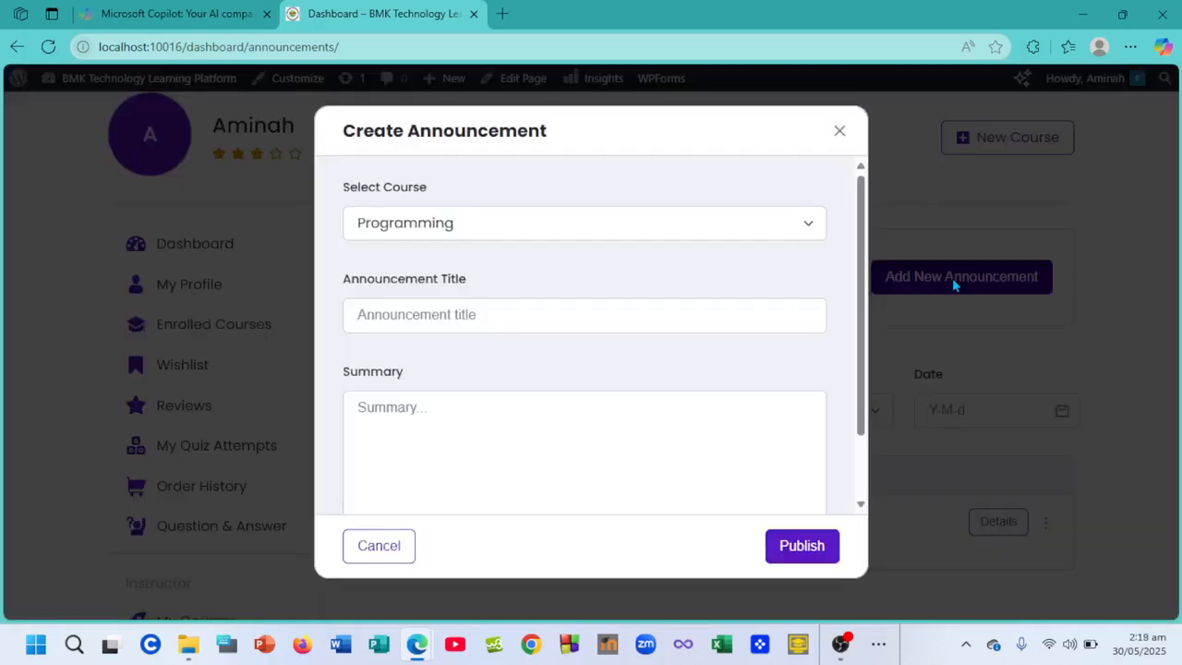
- Target the announcement at Microsoft Office Excel and title it 'Upcoming Exams'
left_click(681, 243)
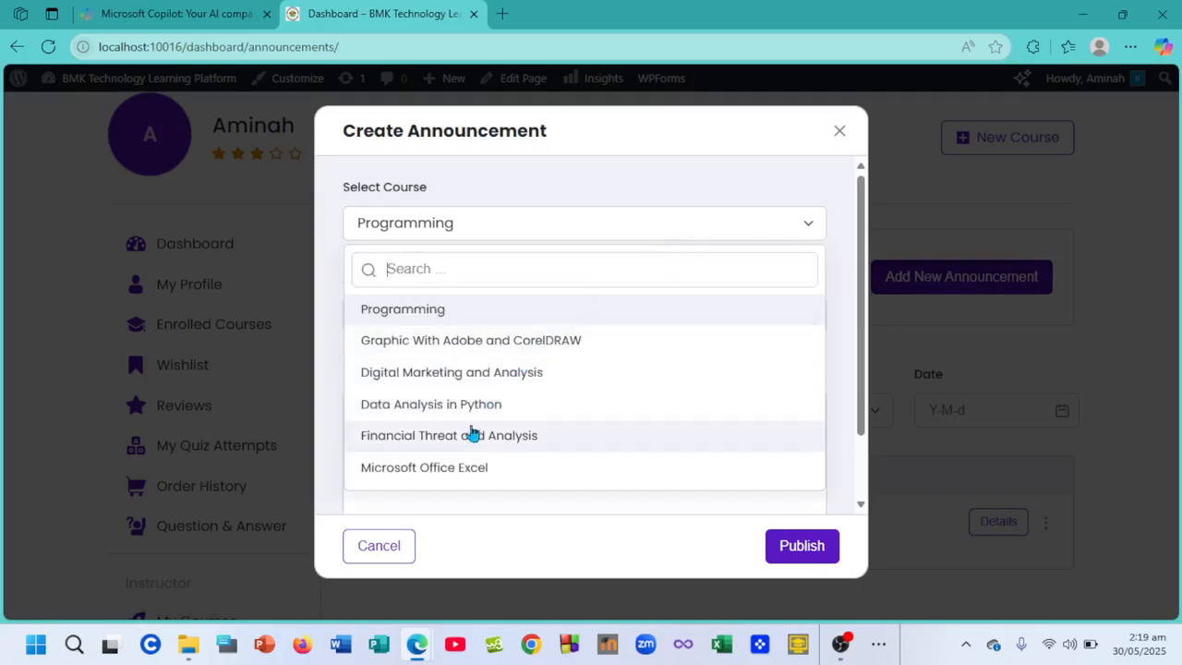
left_click(464, 469)
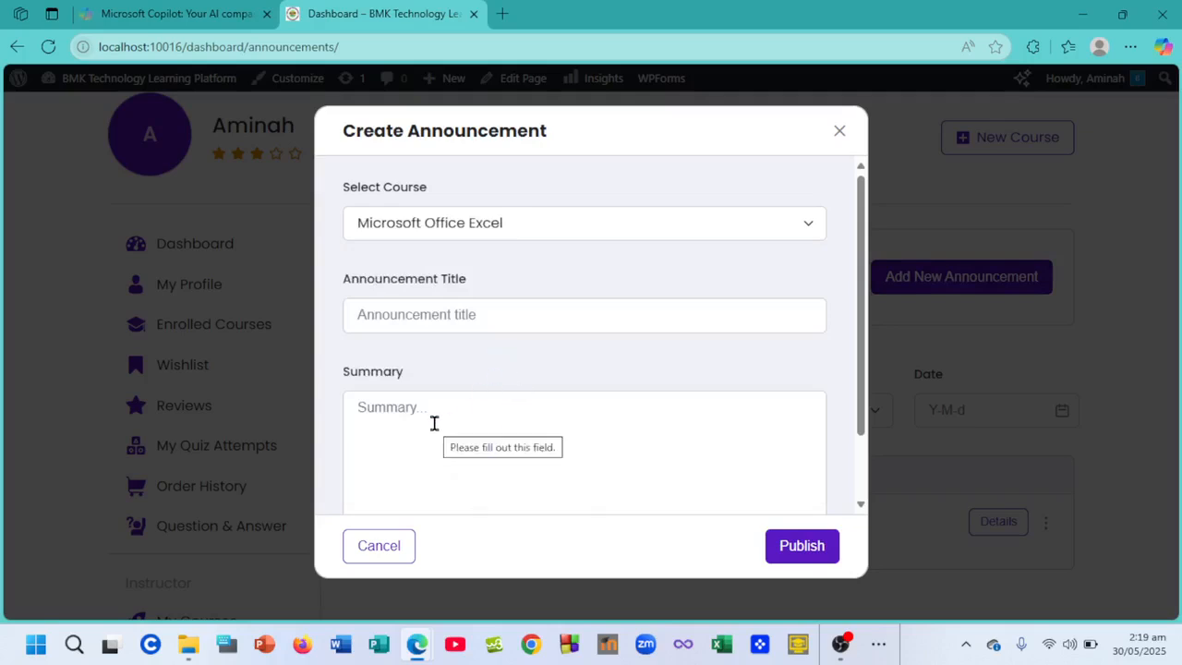
left_click(412, 313)
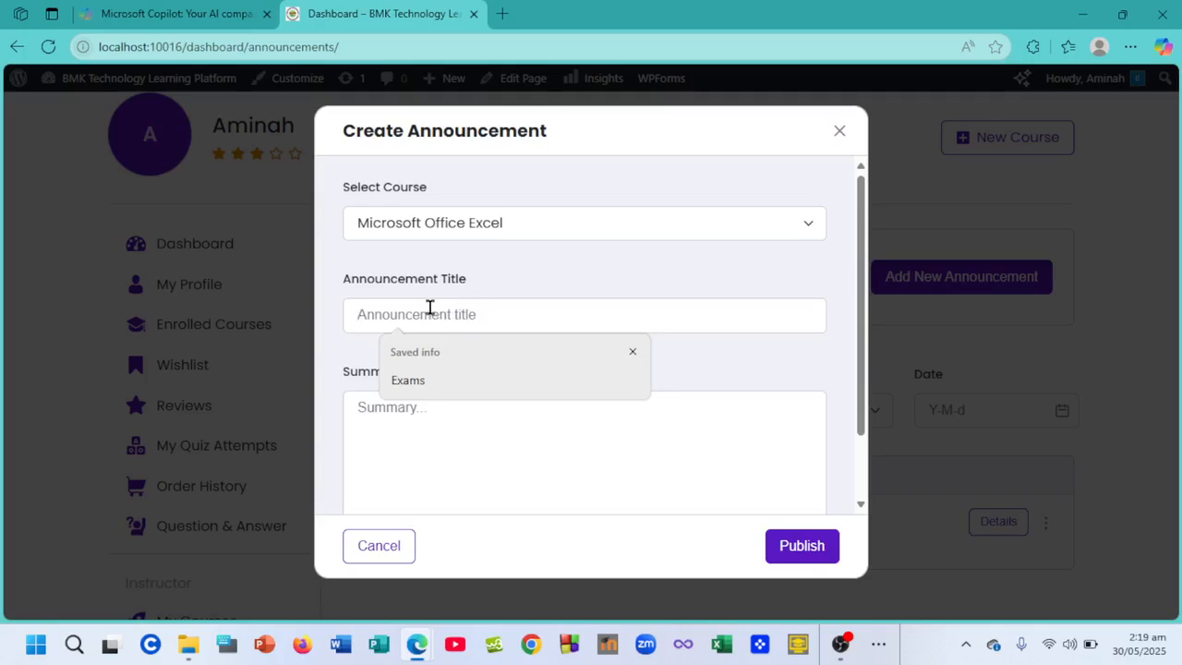
type("U")
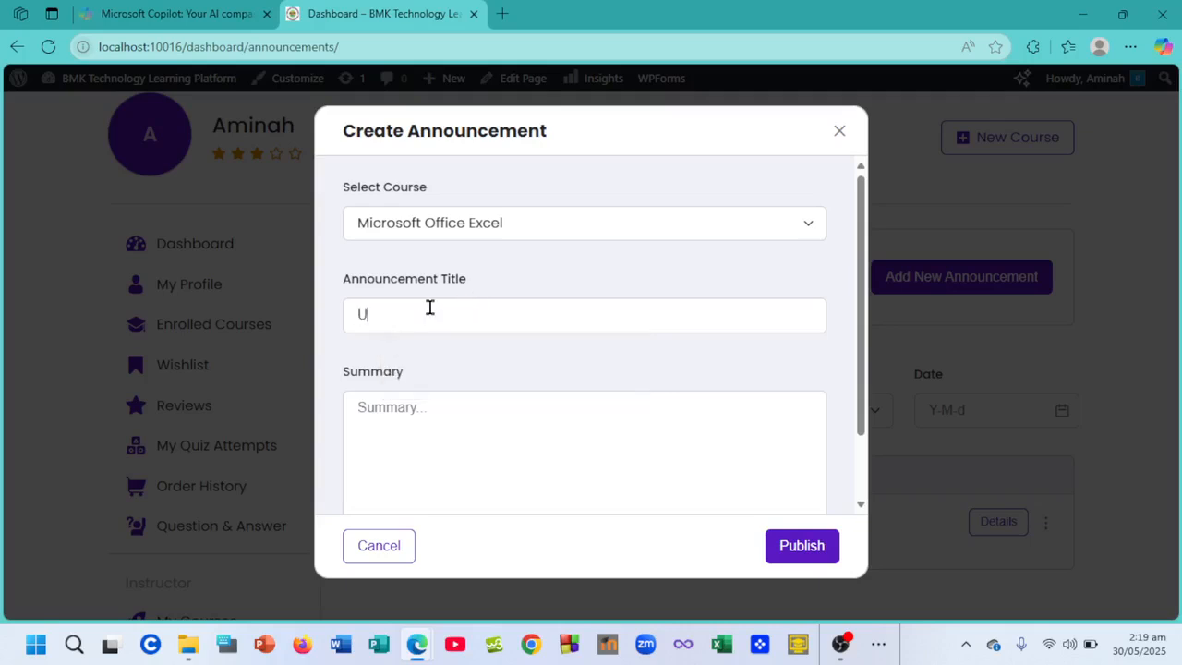
type("pcomingh")
key("BackSpace")
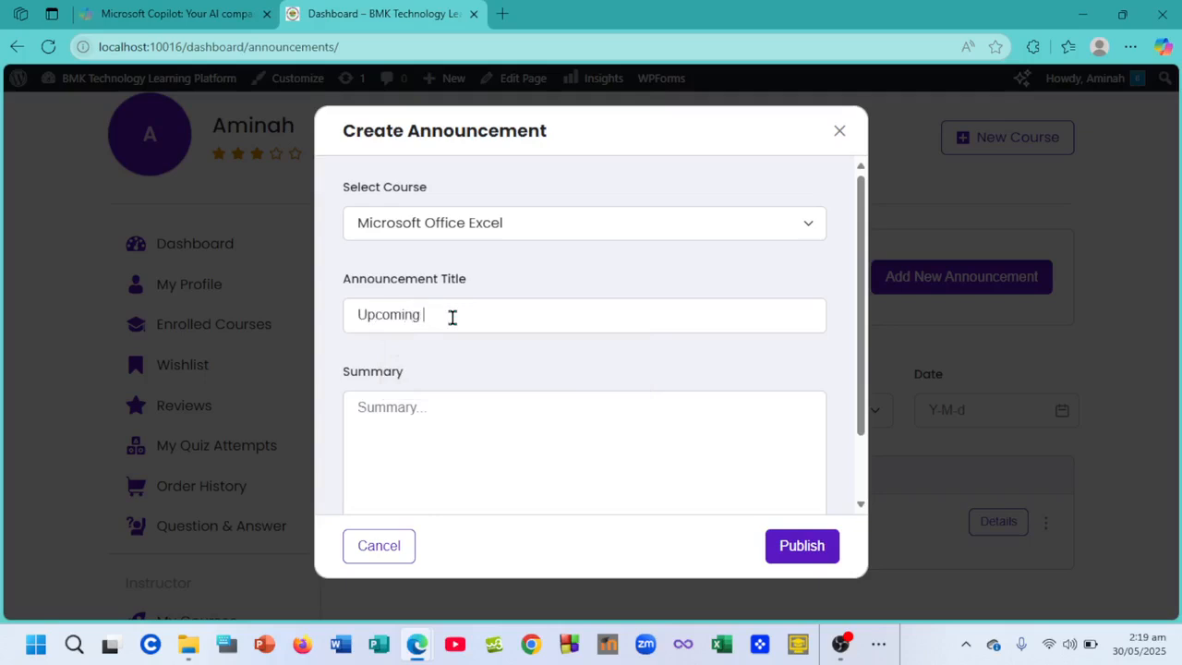
type("Exams")
- Write a summary saying the upcoming exams are scheduled for 23 jan 2025
left_click(410, 400)
type("TThe")
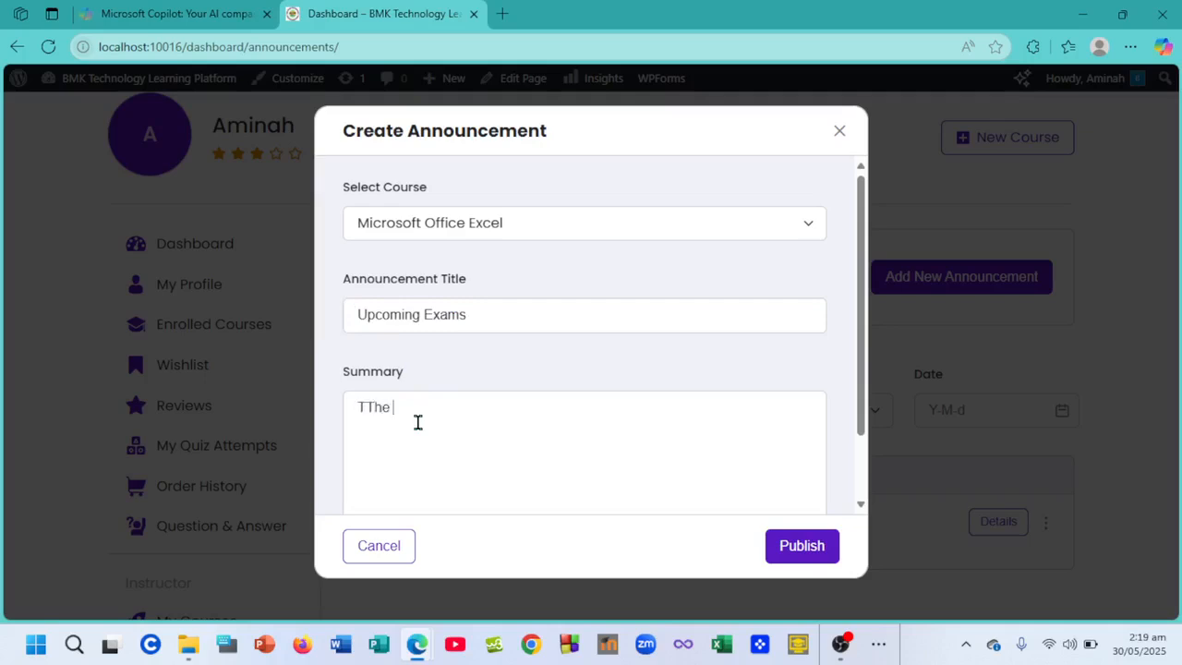
key("BackSpace")
key("BackSpace")
key("BackSpace")
type("he")
type(" Exma")
key("BackSpace")
key("BackSpace")
type("ams")
key("BackSpace")
key("BackSpace")
key("BackSpace")
key("BackSpace")
key("BackSpace")
key("BackSpace")
type("upcim")
key("BackSpace")
key("BackSpace")
type("oming Exams u=")
key("BackSpace")
key("BackSpace")
type("is sc")
type("dul")
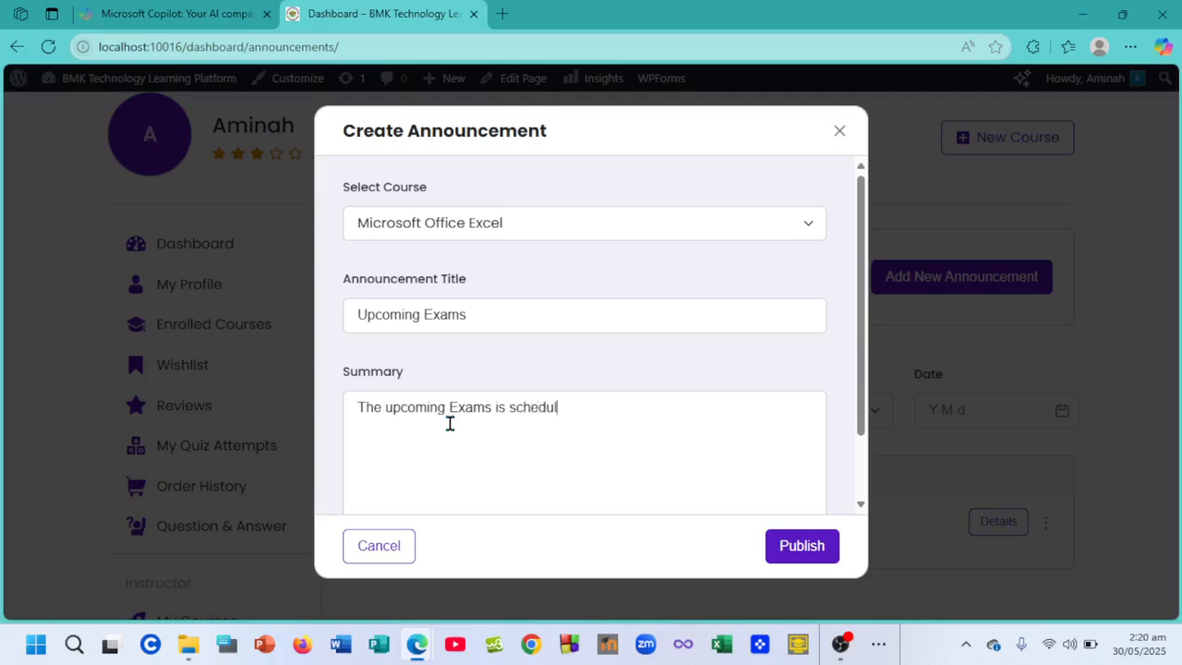
type("e to take place on the")
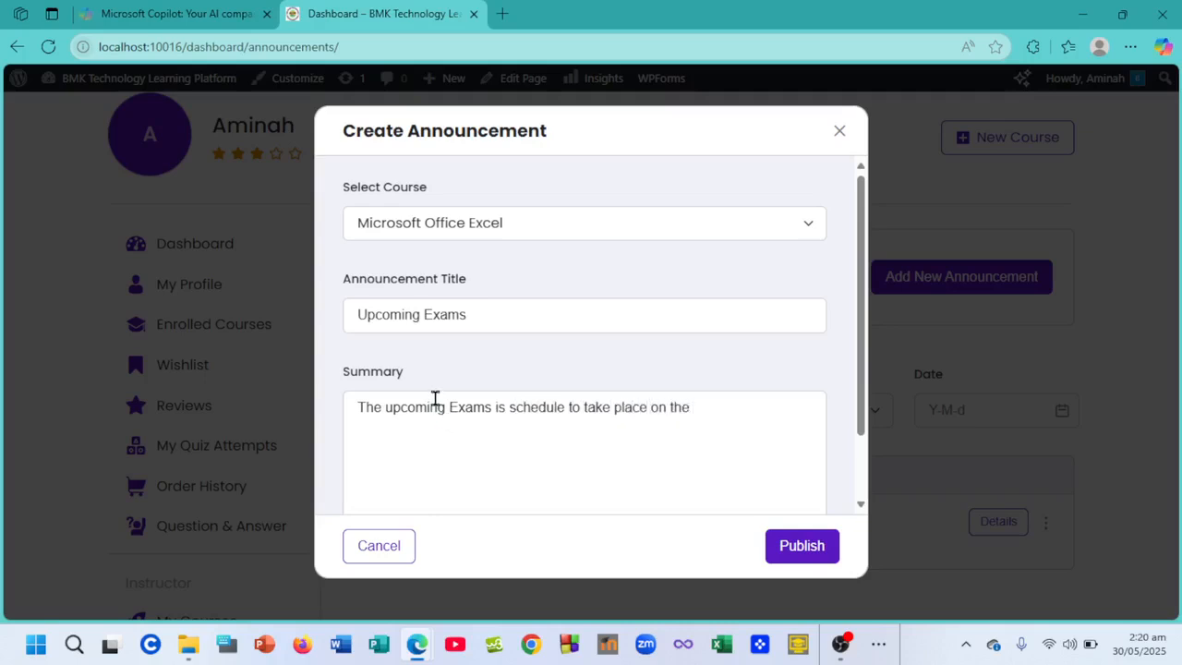
type(" 23 jan 2025")
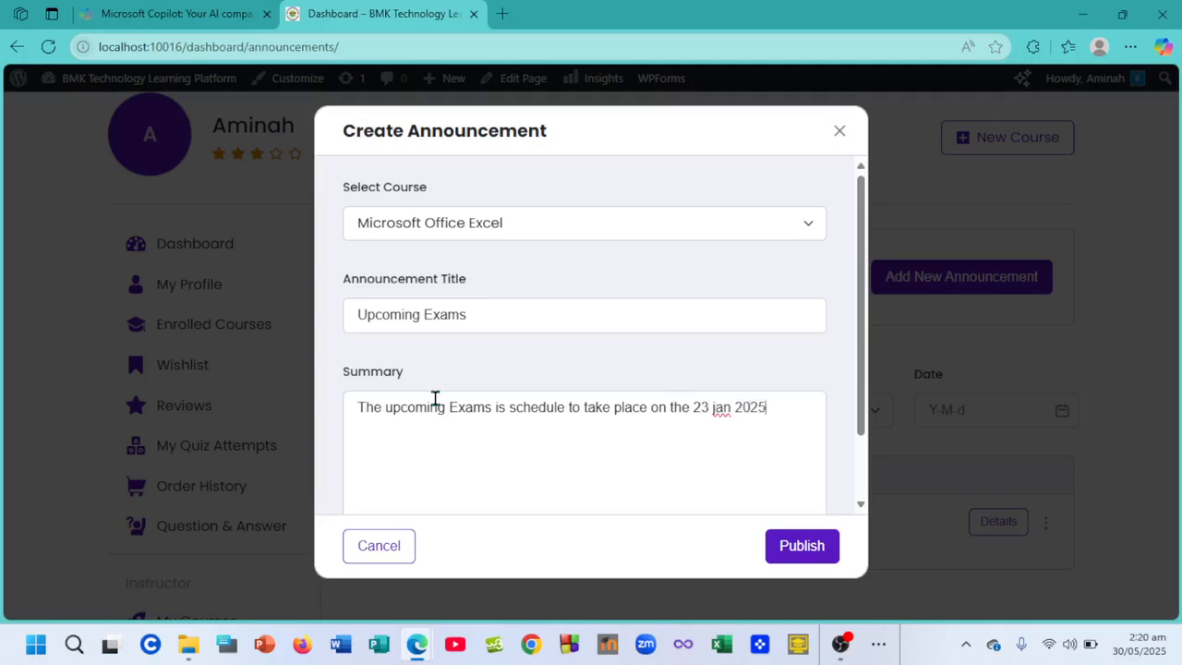
- Publish the Upcoming Exams announcement and compare its posting time with the May 25 entry
left_click(801, 546)
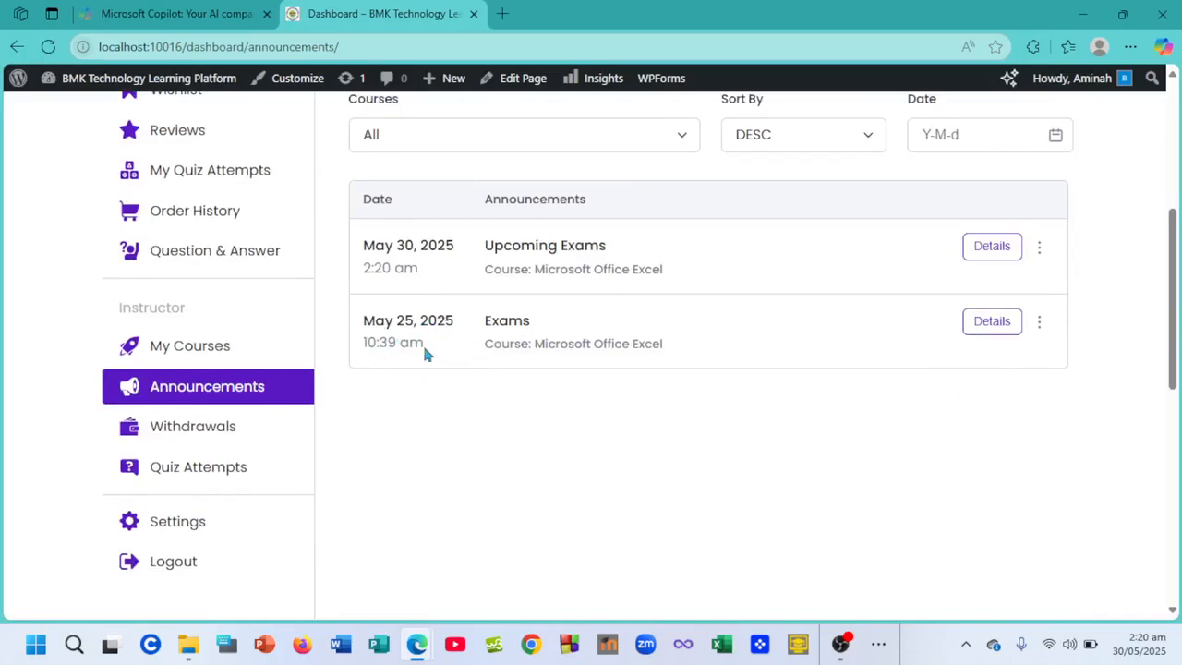
left_click_drag(426, 344, 360, 349)
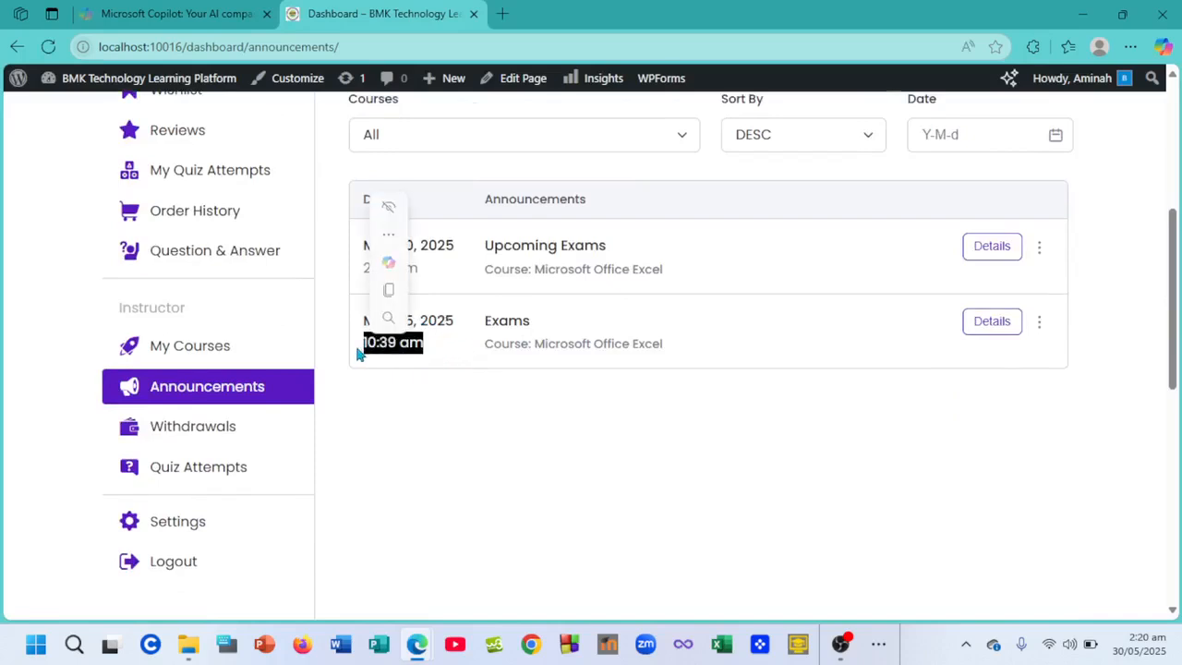
left_click(484, 353)
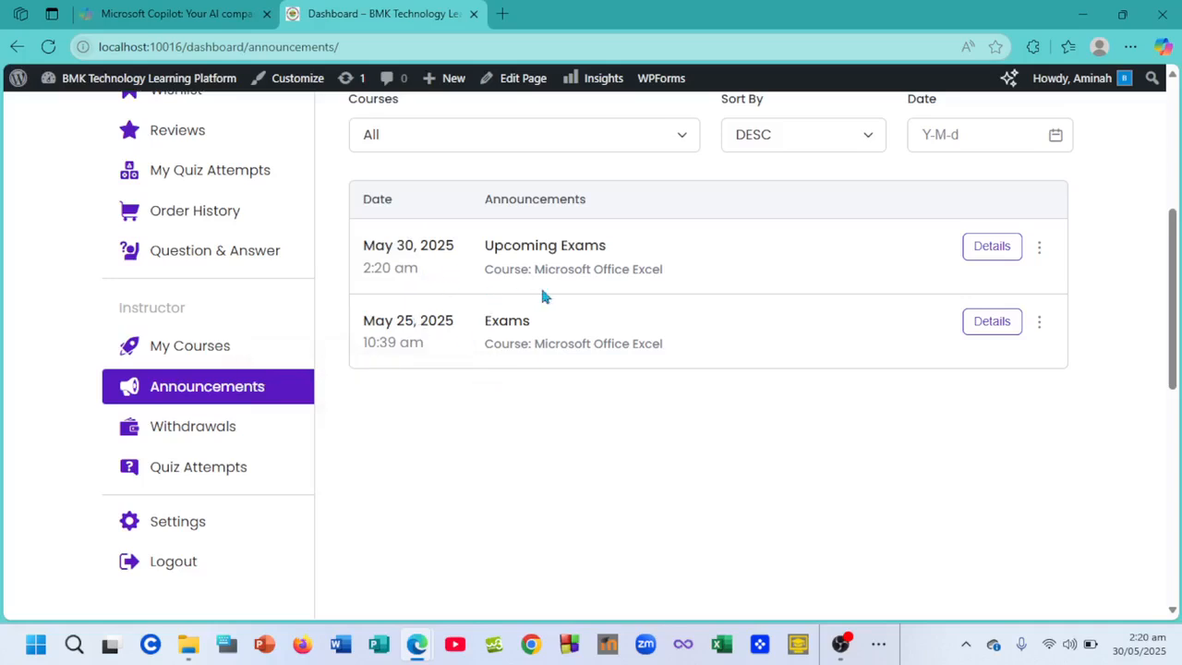
left_click_drag(360, 267, 432, 270)
scroll(708, 298, "up", 1)
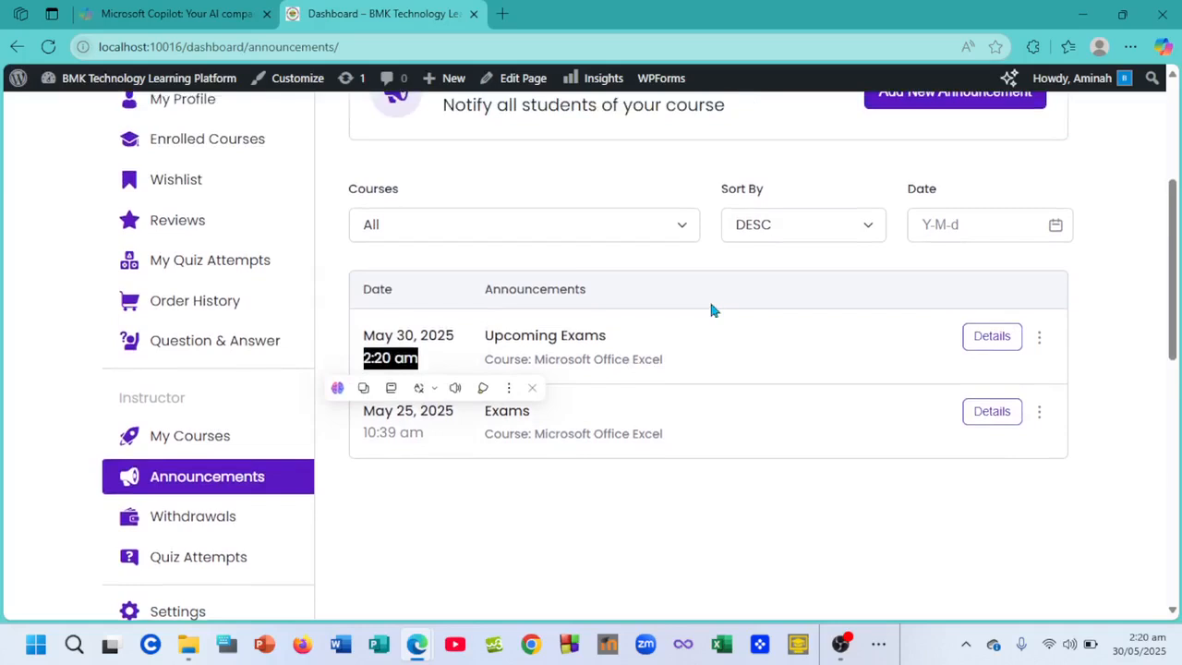
left_click(822, 397)
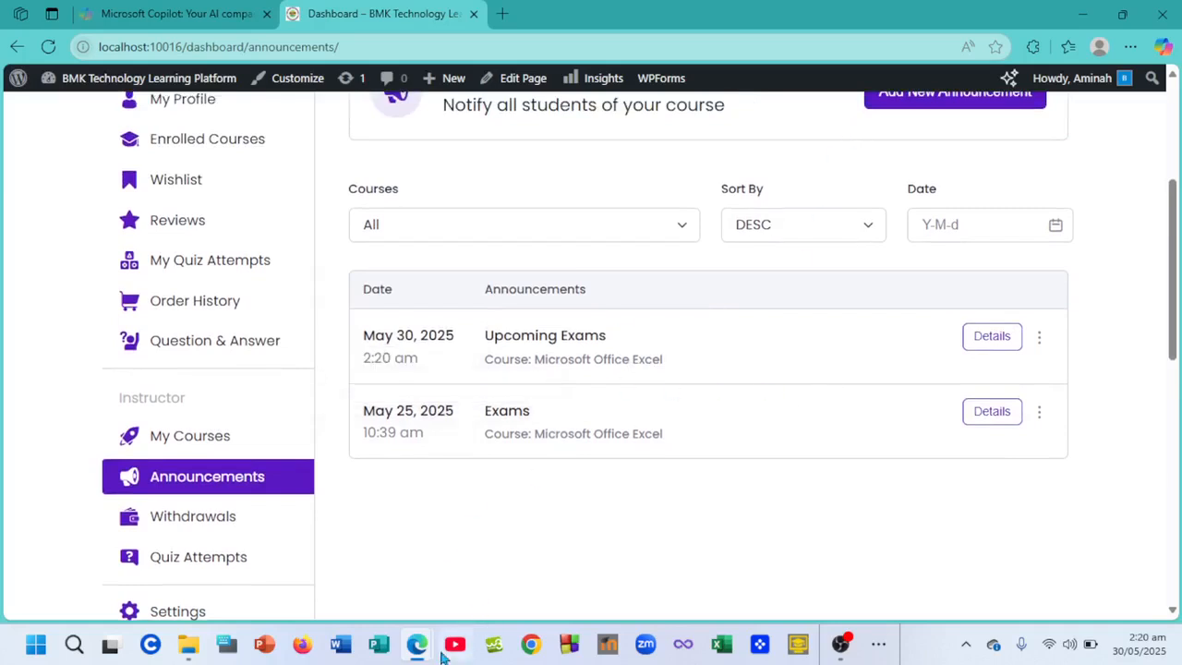
- From the student's dashboard, open the in-progress Microsoft Office Excel course (1/6 lessons, 17% complete)
mouse_move(420, 649)
left_click(494, 572)
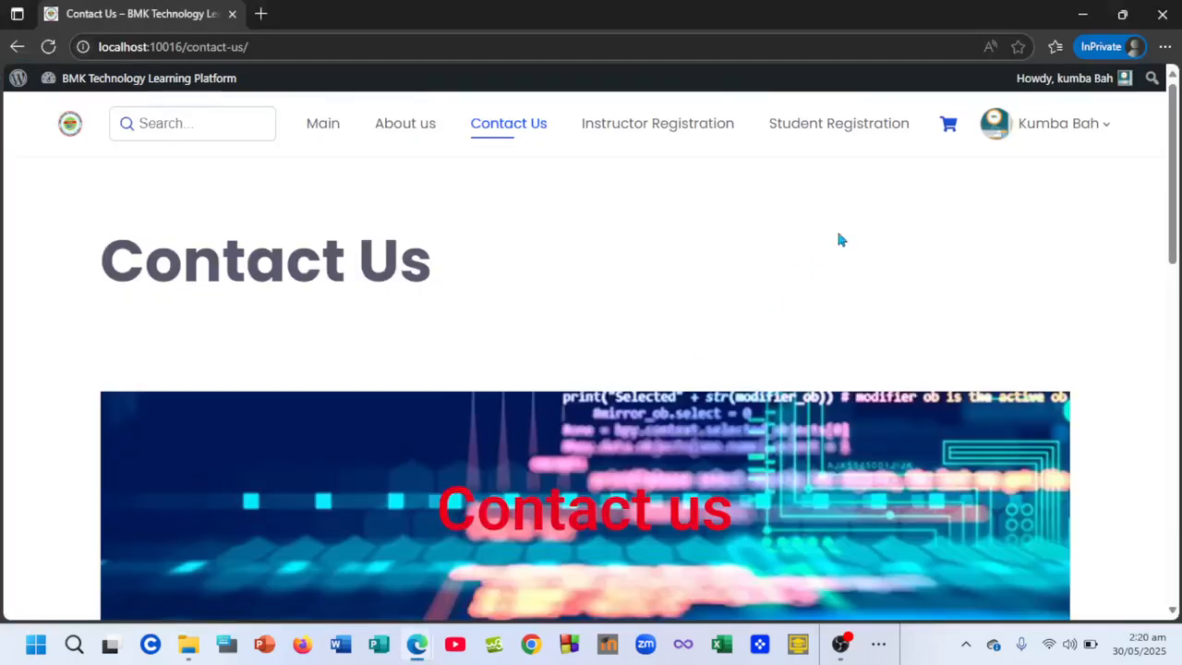
mouse_move(1015, 129)
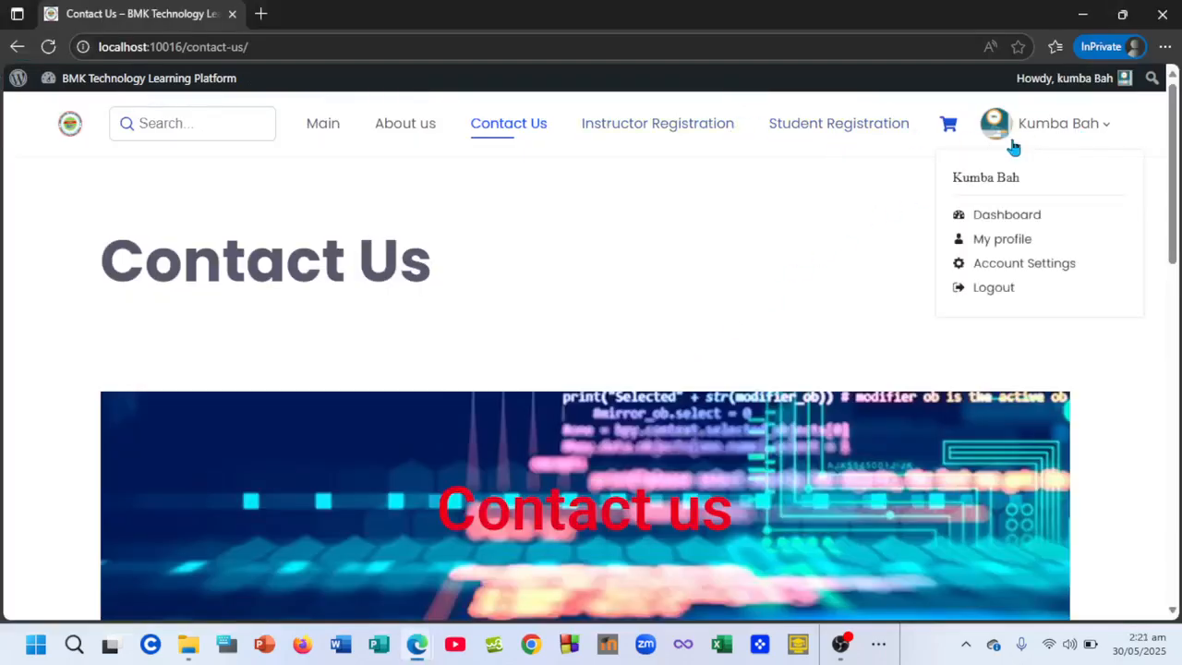
left_click(1011, 214)
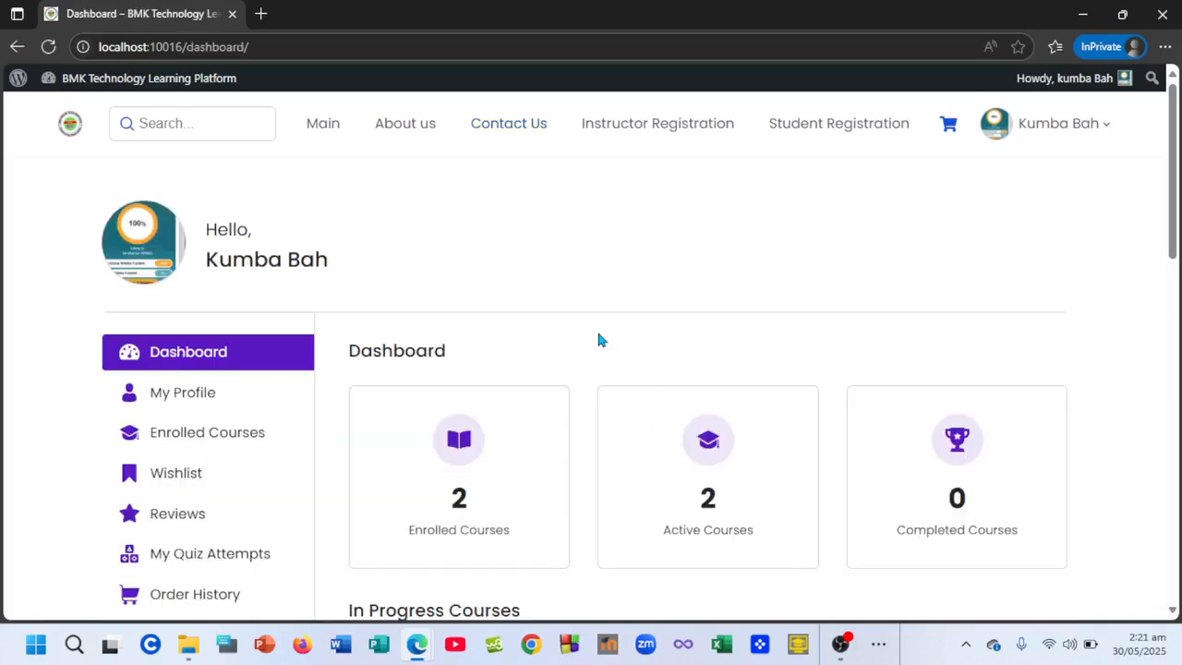
scroll(598, 341, "down", 1)
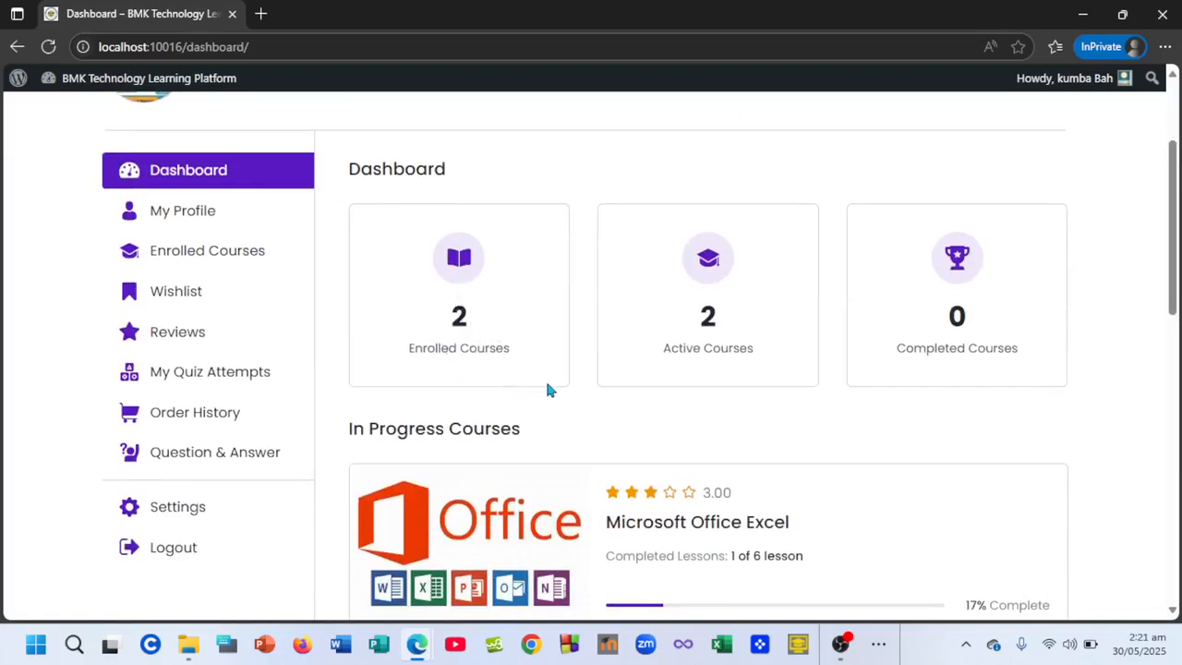
scroll(547, 389, "down", 2)
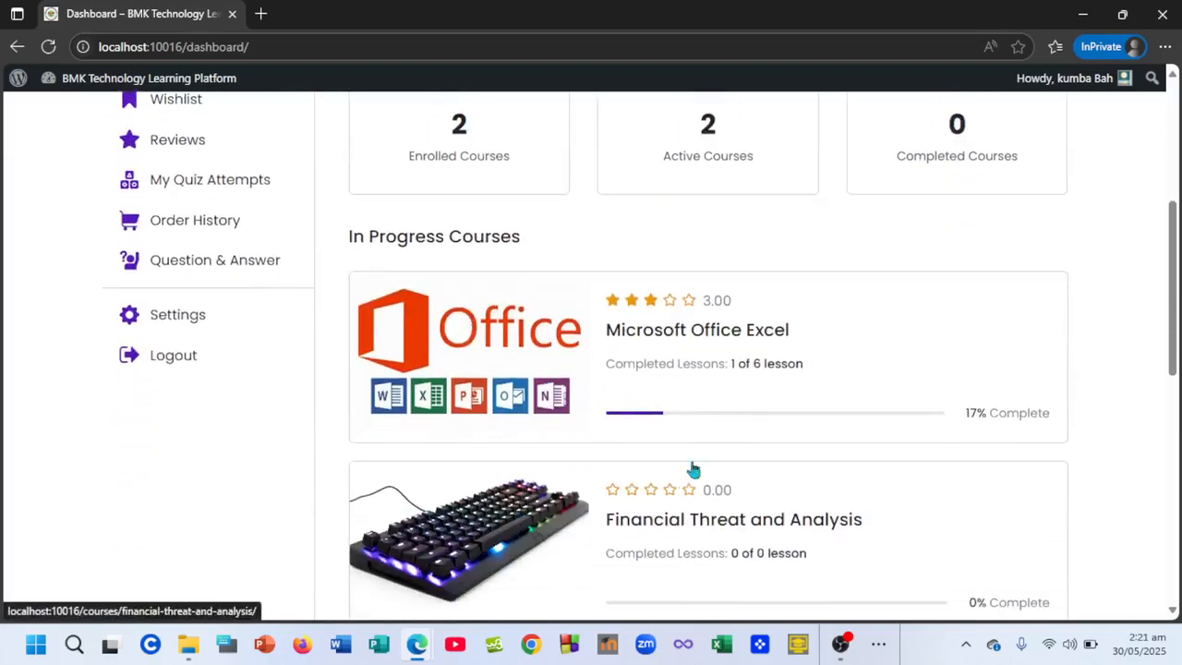
left_click(710, 360)
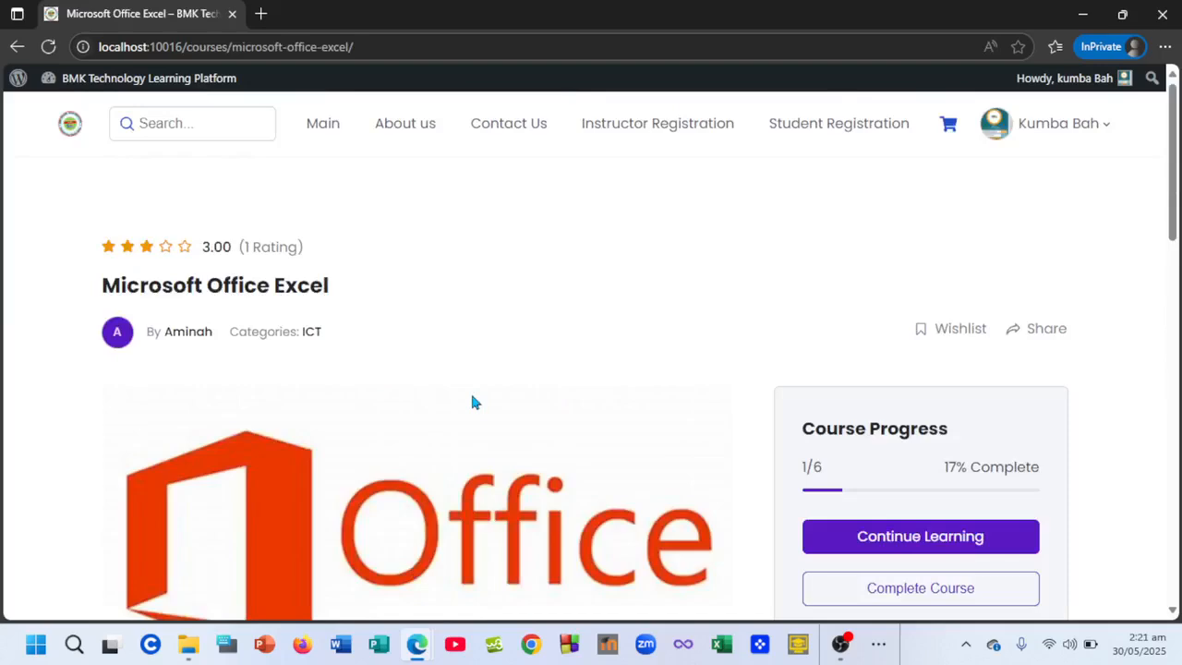
- View the Microsoft Office Excel course's Announcements tab, including Upcoming Exams, then return to the top
scroll(472, 402, "down", 6)
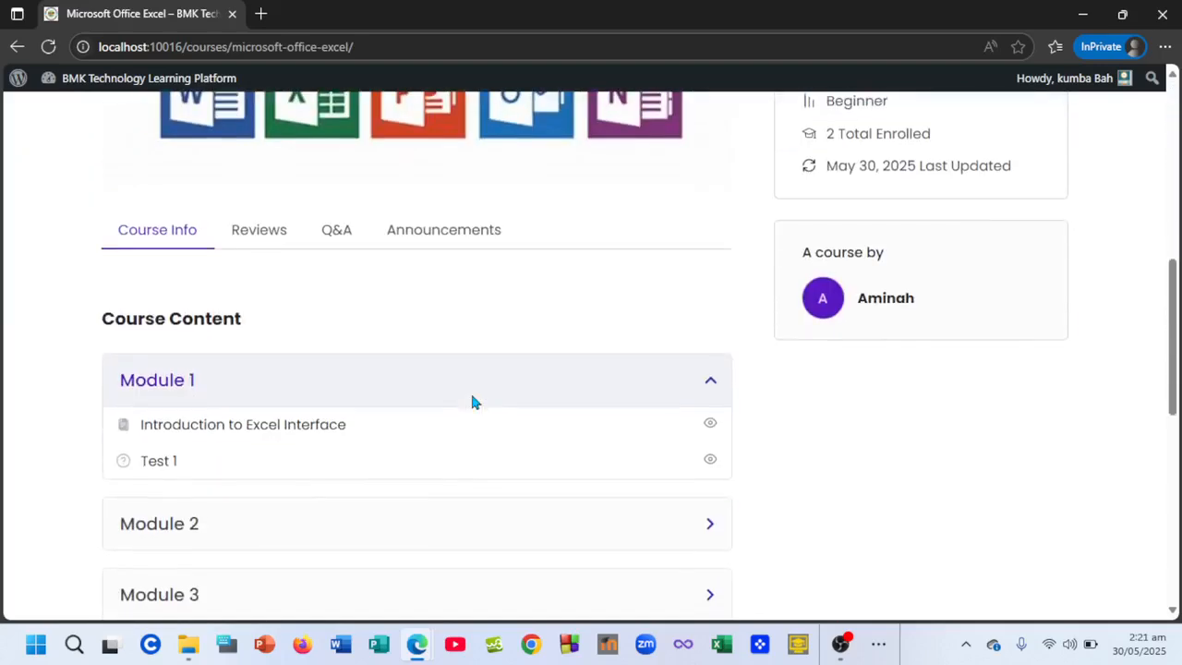
left_click(431, 238)
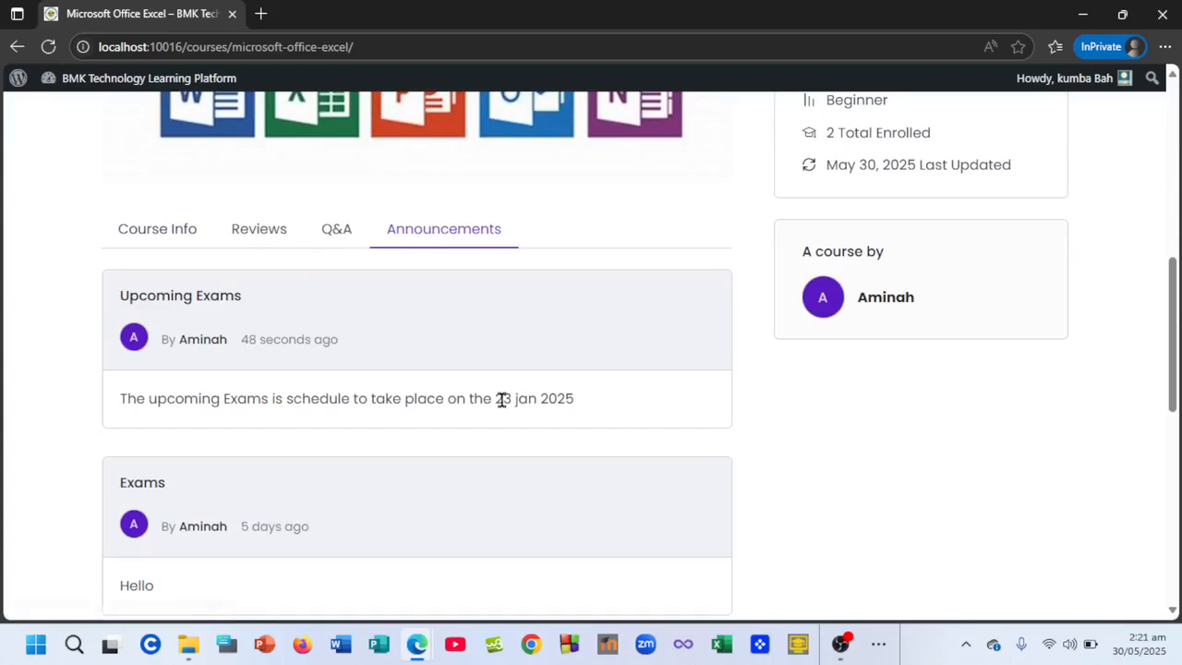
scroll(502, 398, "down", 1)
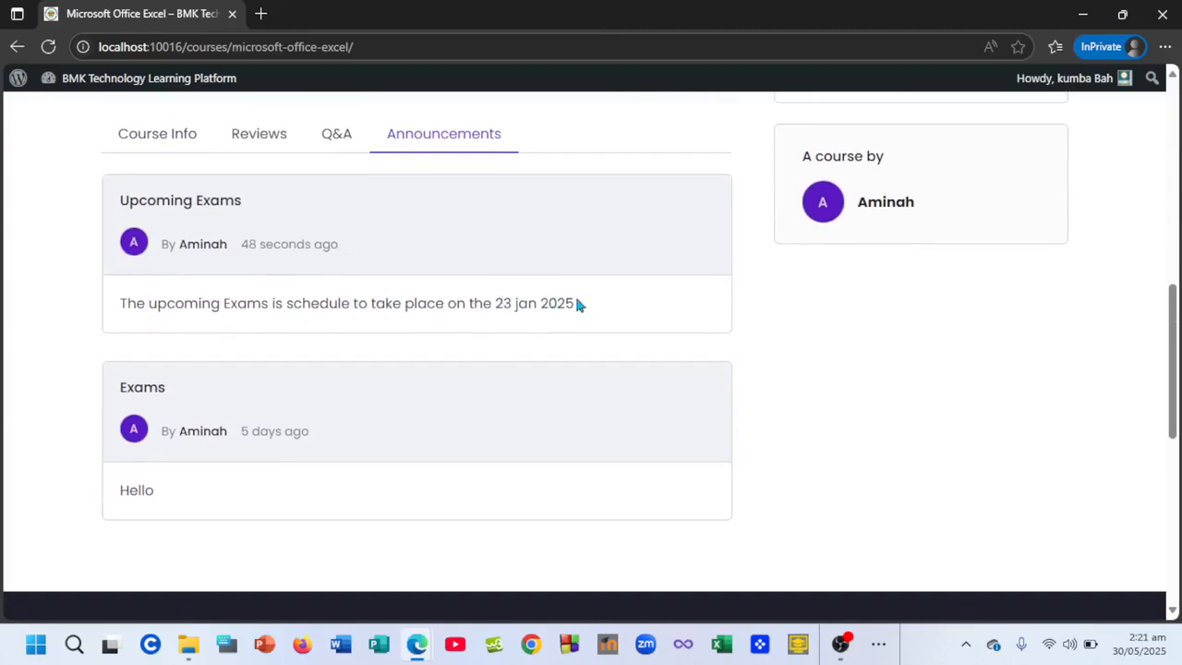
scroll(575, 300, "up", 8)
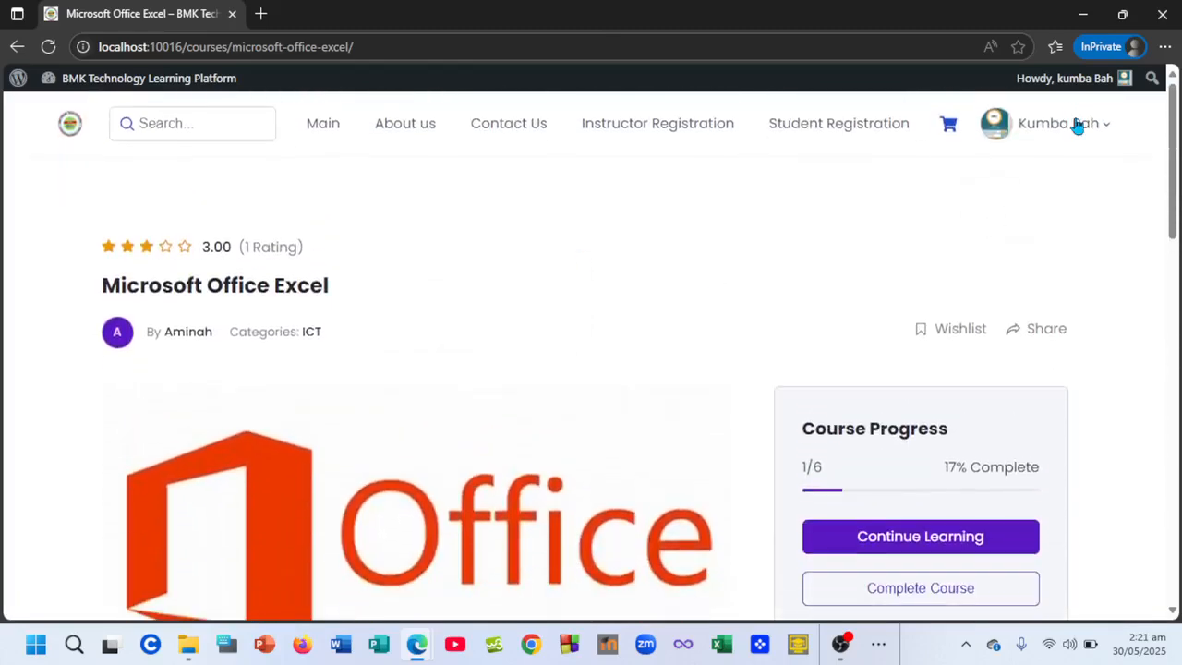
mouse_move(1041, 128)
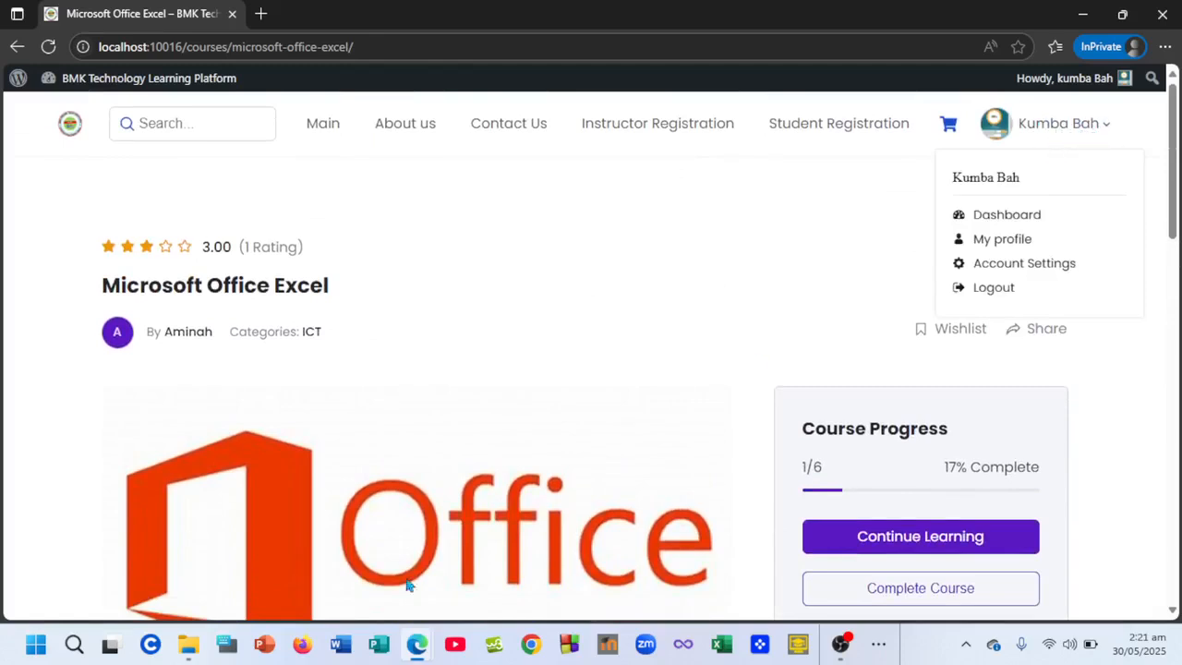
- Review the instructor's Announcements list: Upcoming Exams (May 30, 2025) above Exams (May 25)
mouse_move(416, 643)
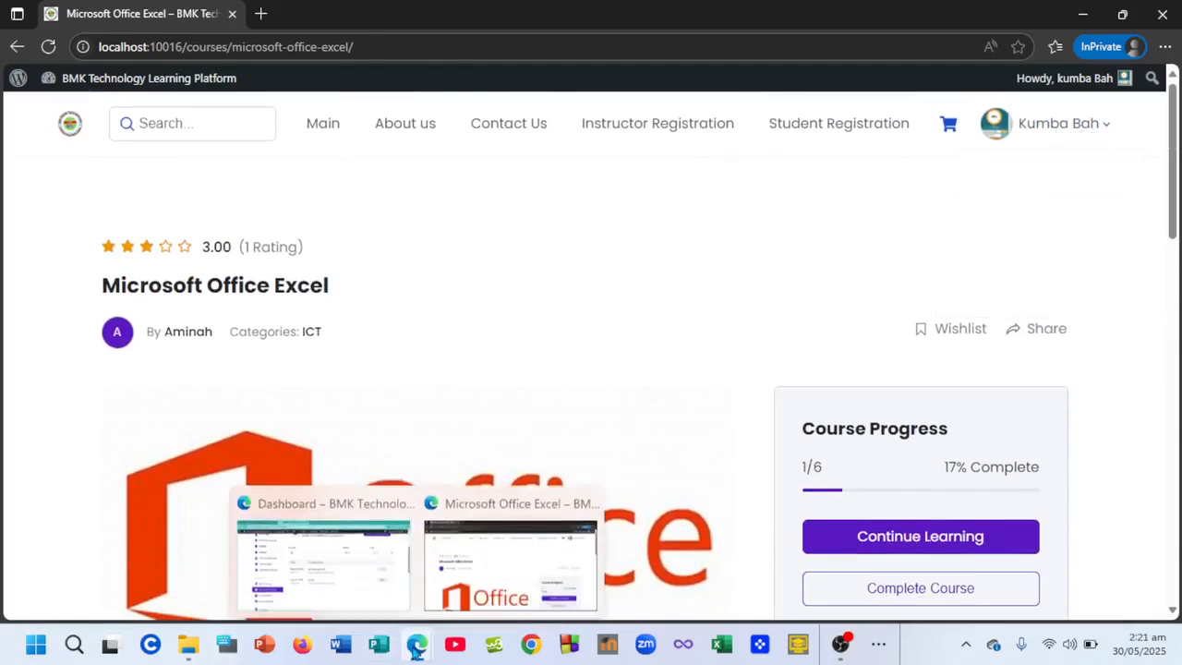
left_click(347, 602)
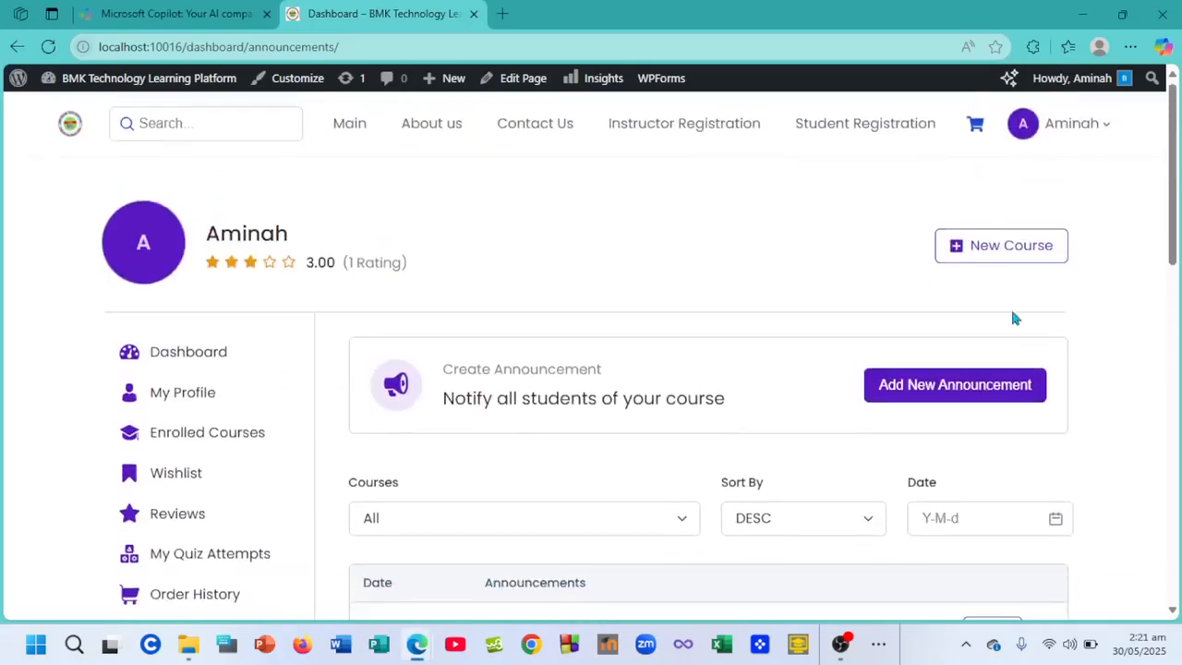
mouse_move(1103, 134)
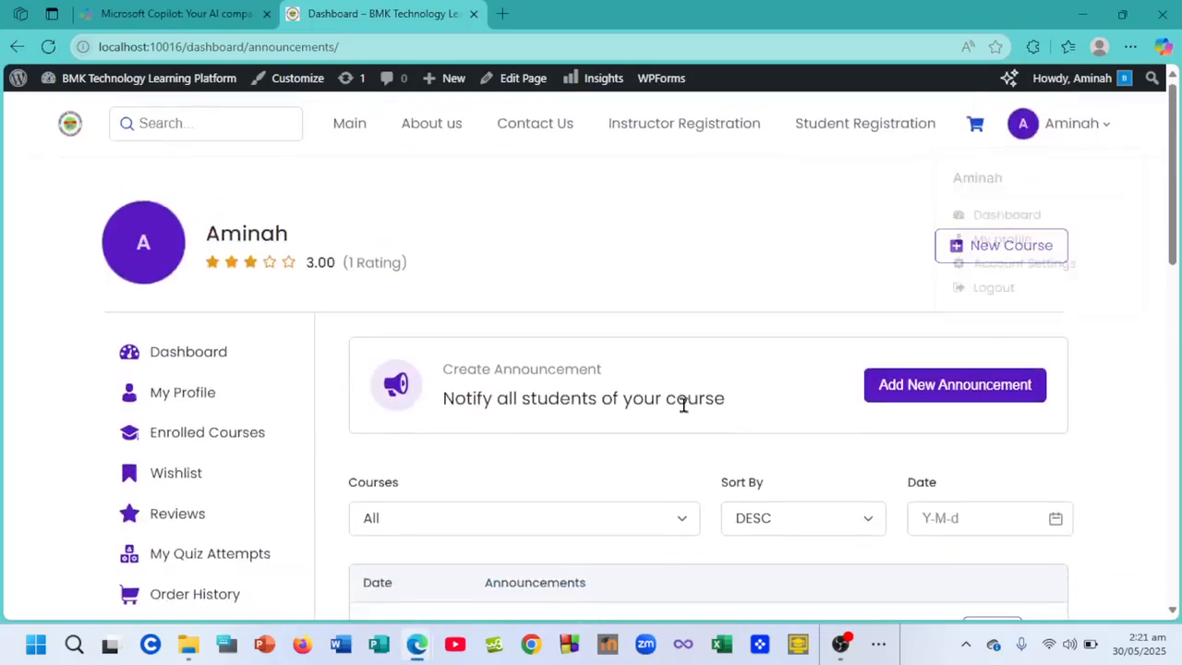
scroll(675, 416, "down", 3)
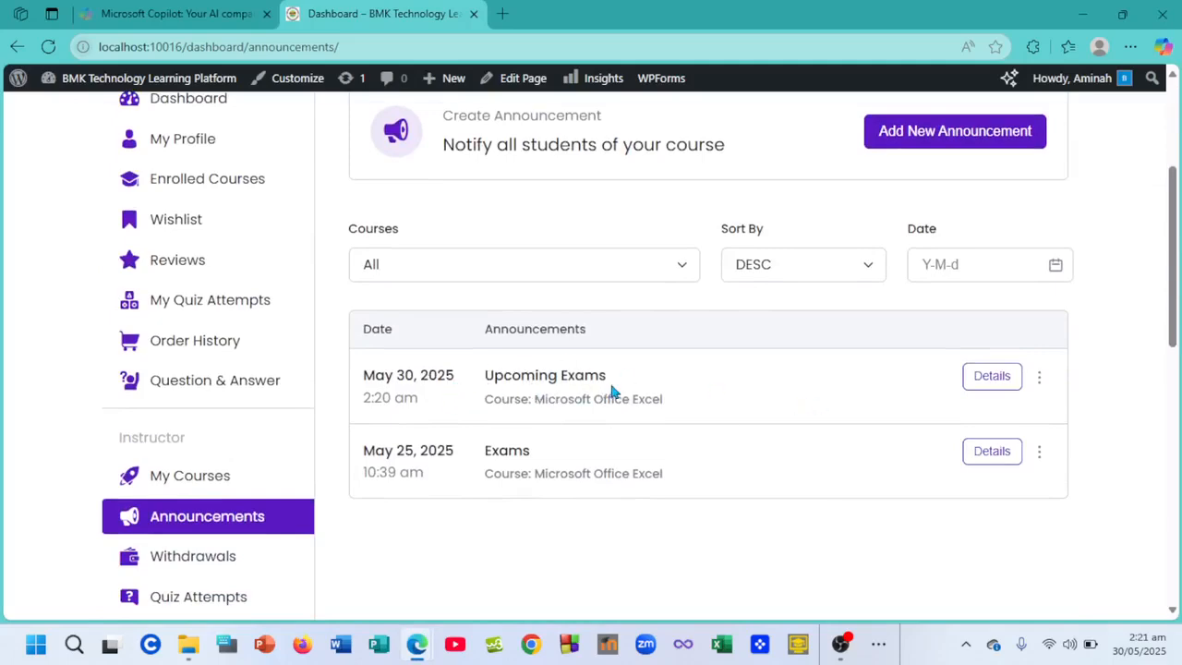
scroll(611, 390, "up", 3)
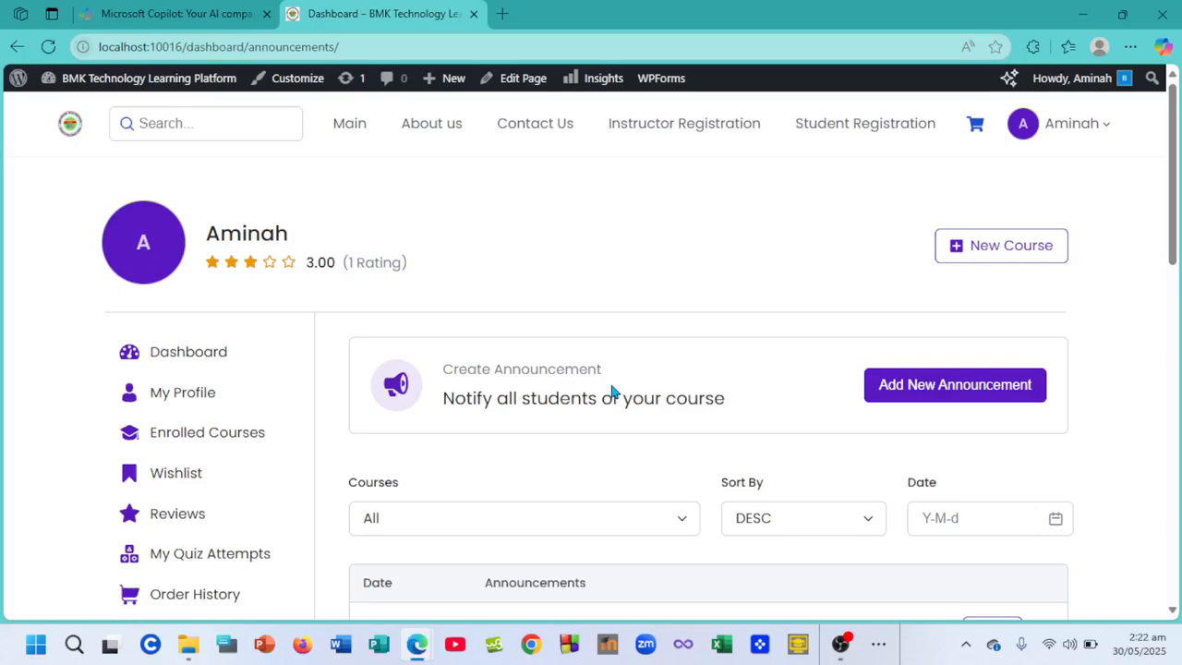
scroll(612, 390, "down", 1)
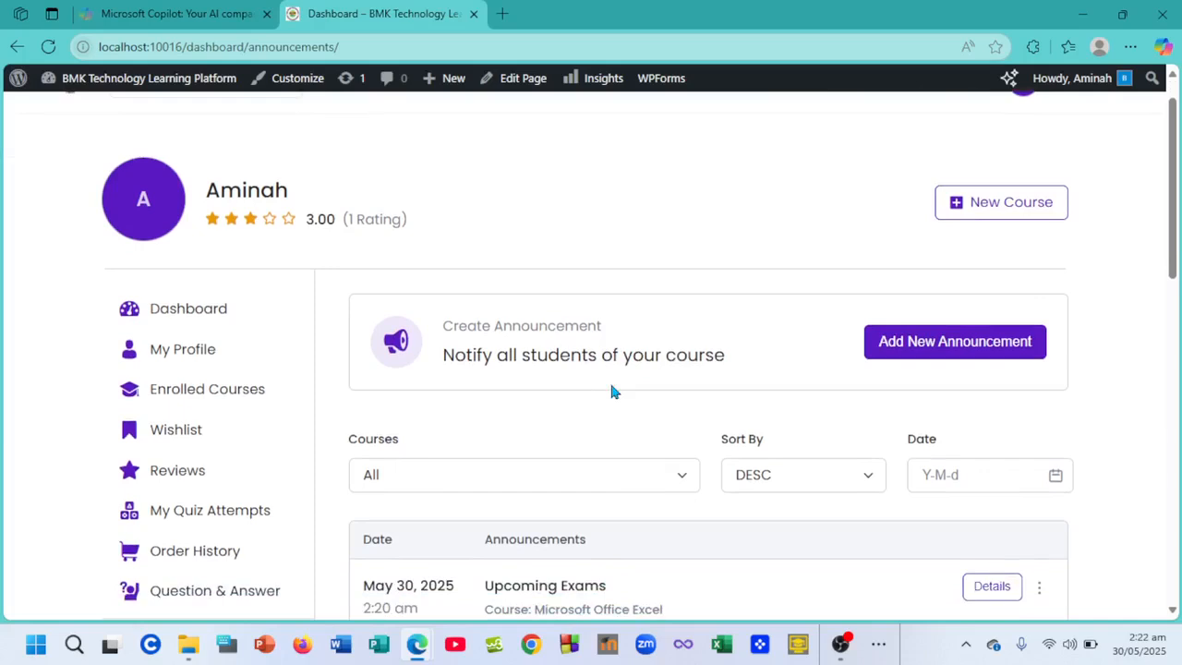
scroll(609, 317, "down", 1)
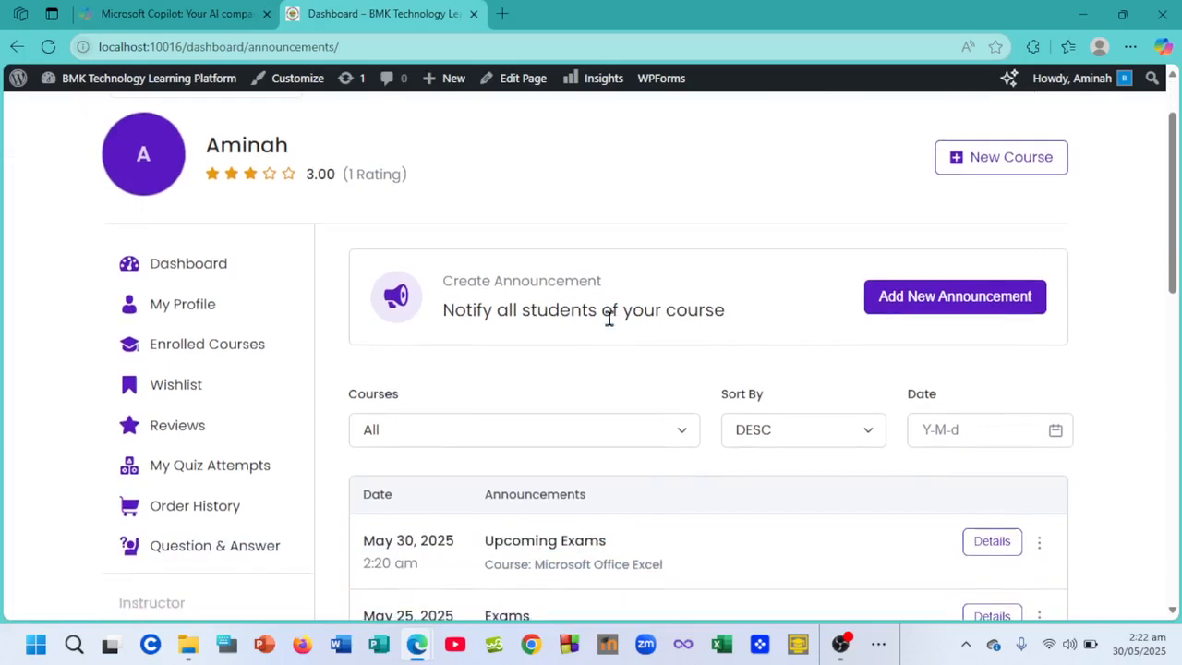
scroll(608, 317, "down", 1)
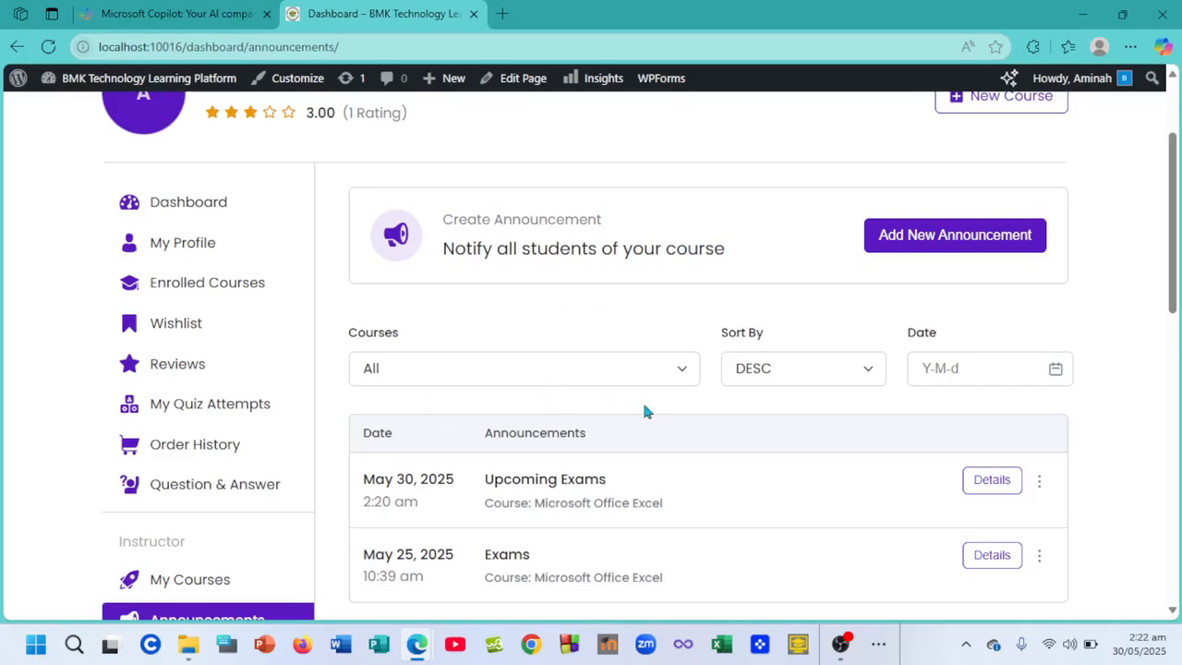
scroll(643, 409, "down", 1)
scroll(644, 409, "up", 4)
scroll(645, 411, "down", 1)
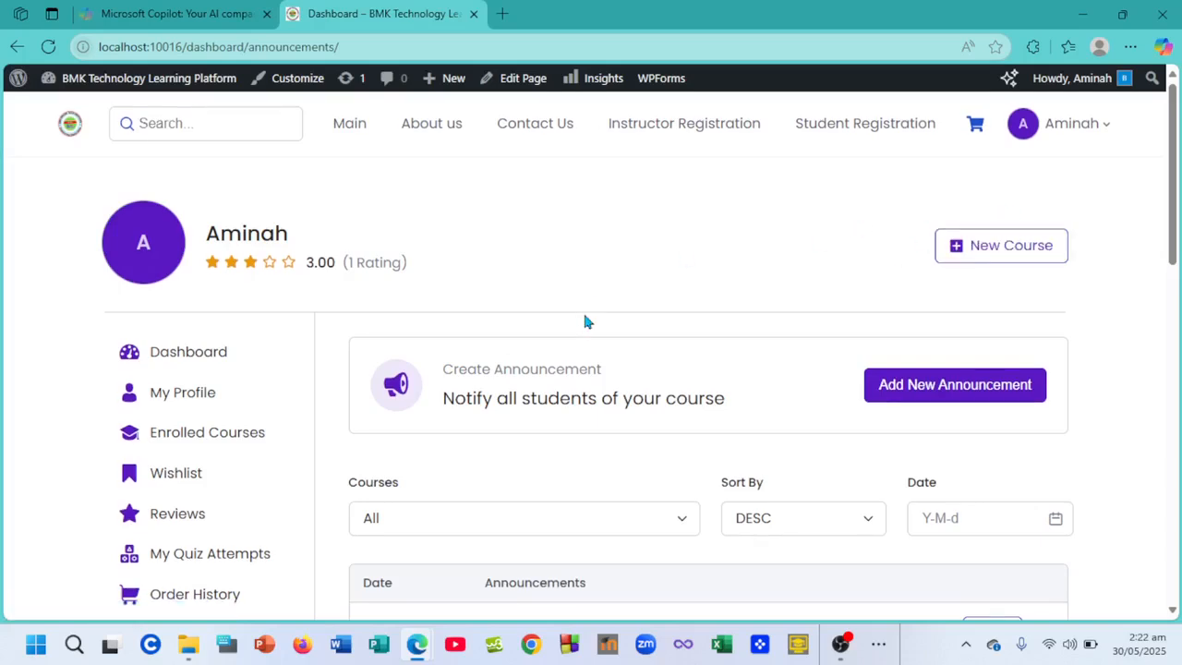
scroll(195, 453, "down", 2)
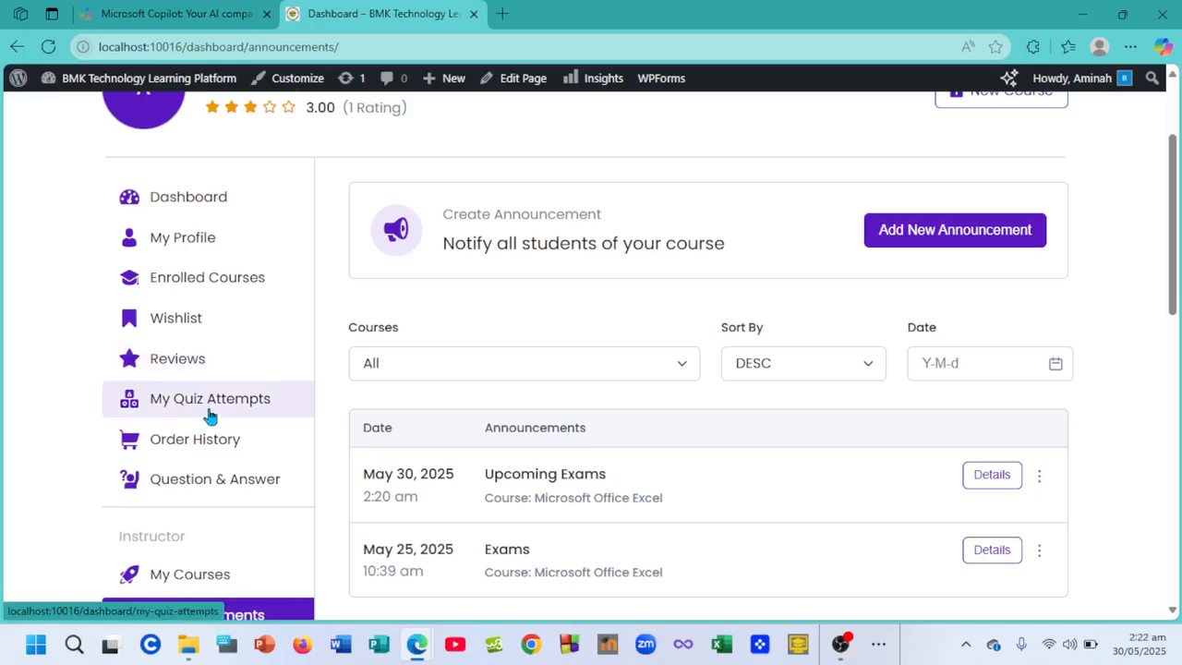
scroll(229, 414, "down", 1)
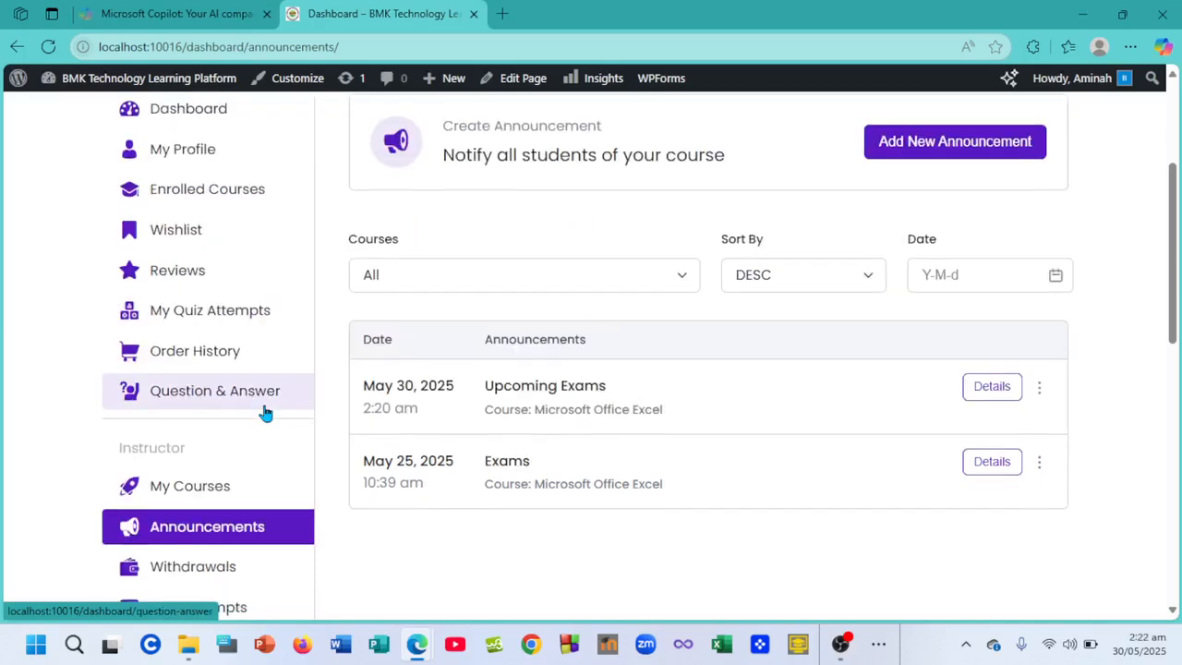
- Check the instructor's Question & Answer page and its Sort By options, leaving All(0) selected
left_click(175, 397)
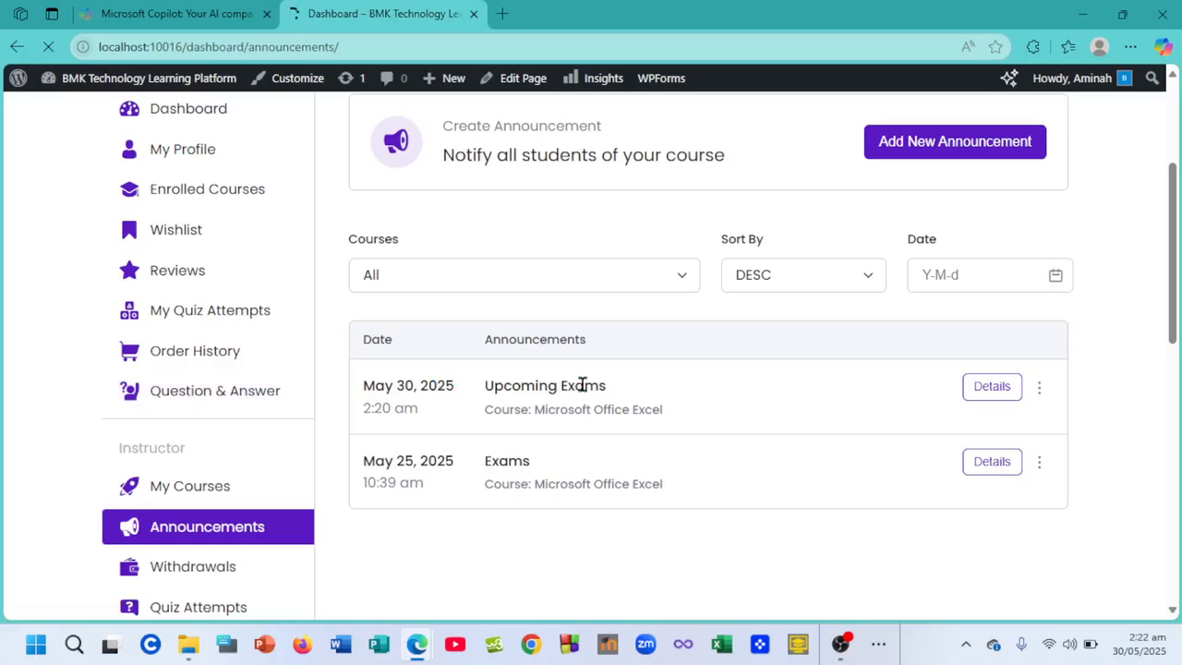
scroll(289, 450, "down", 2)
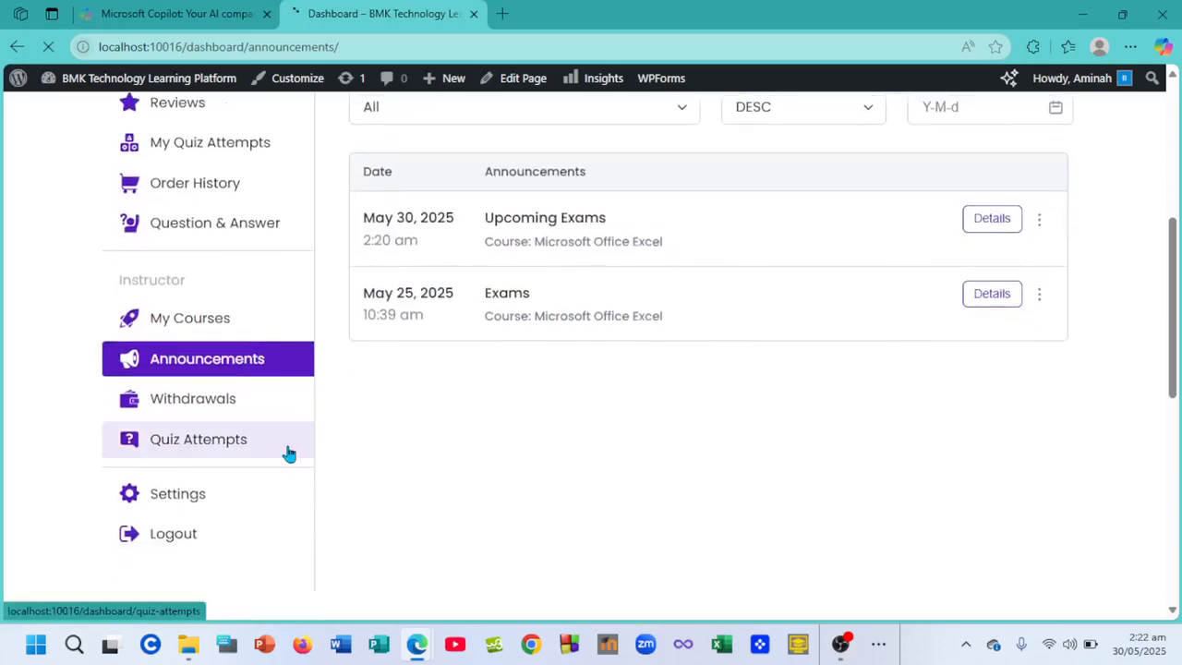
scroll(289, 452, "down", 1)
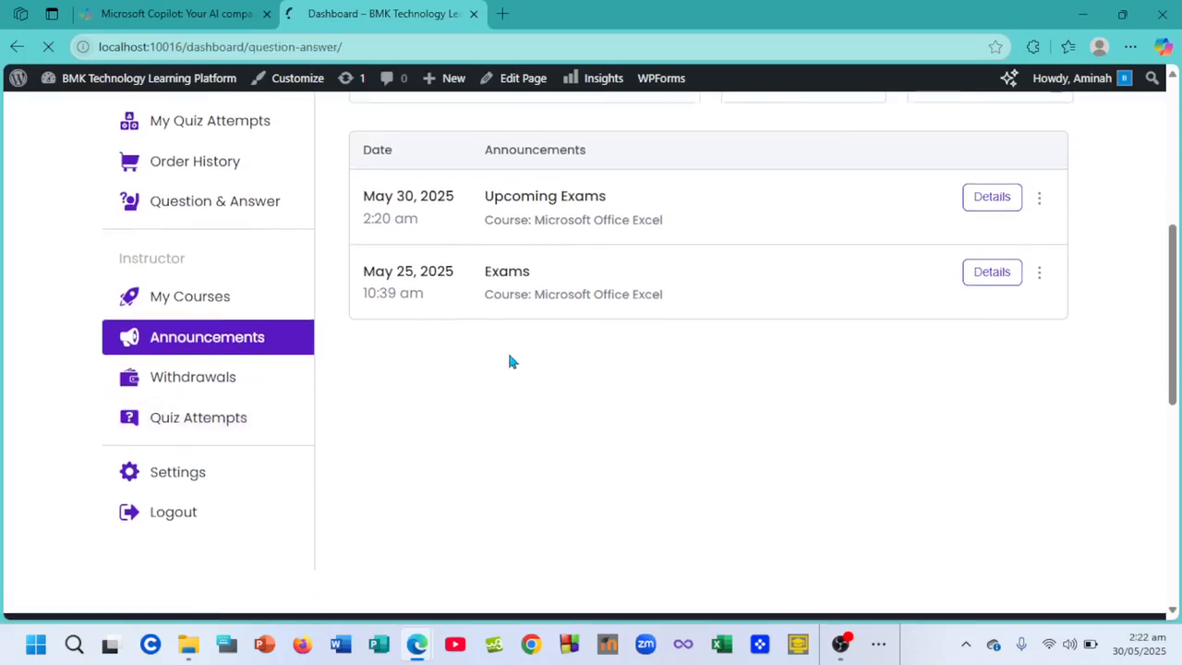
scroll(675, 384, "down", 3)
scroll(675, 384, "up", 1)
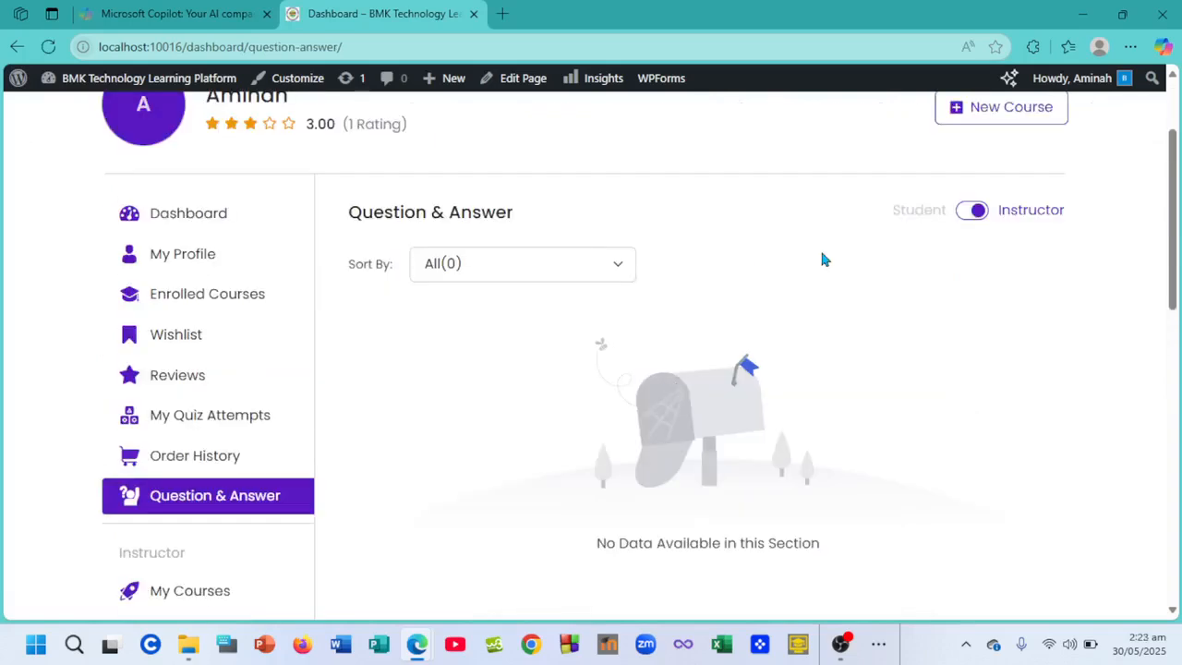
left_click(615, 267)
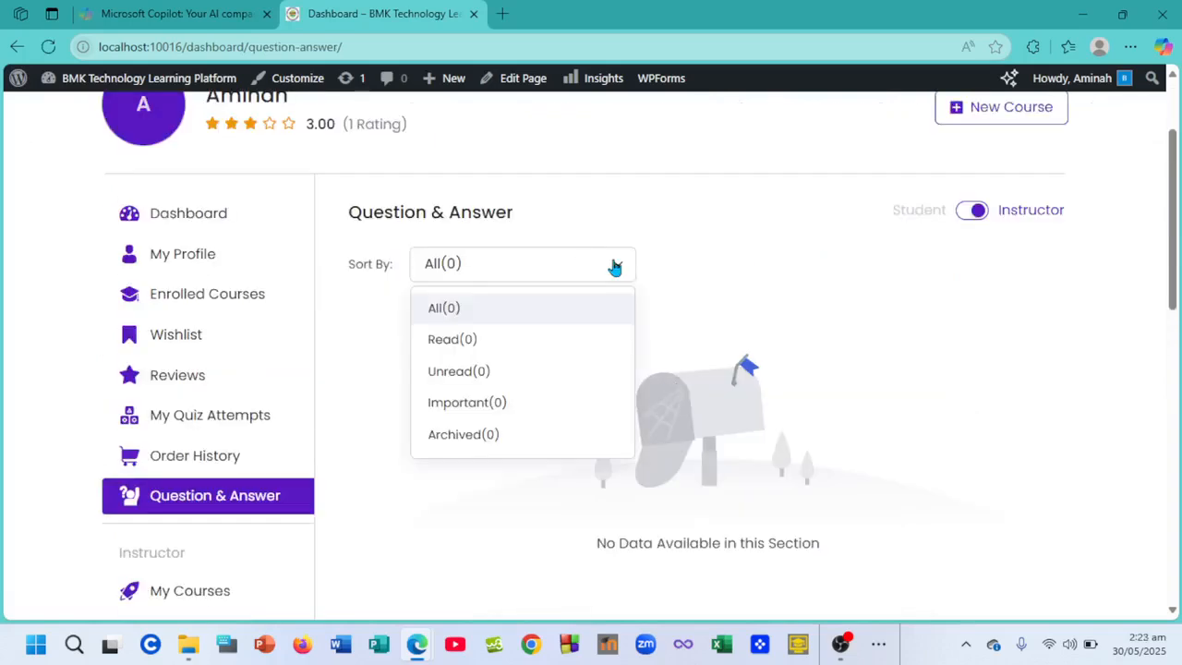
left_click(772, 277)
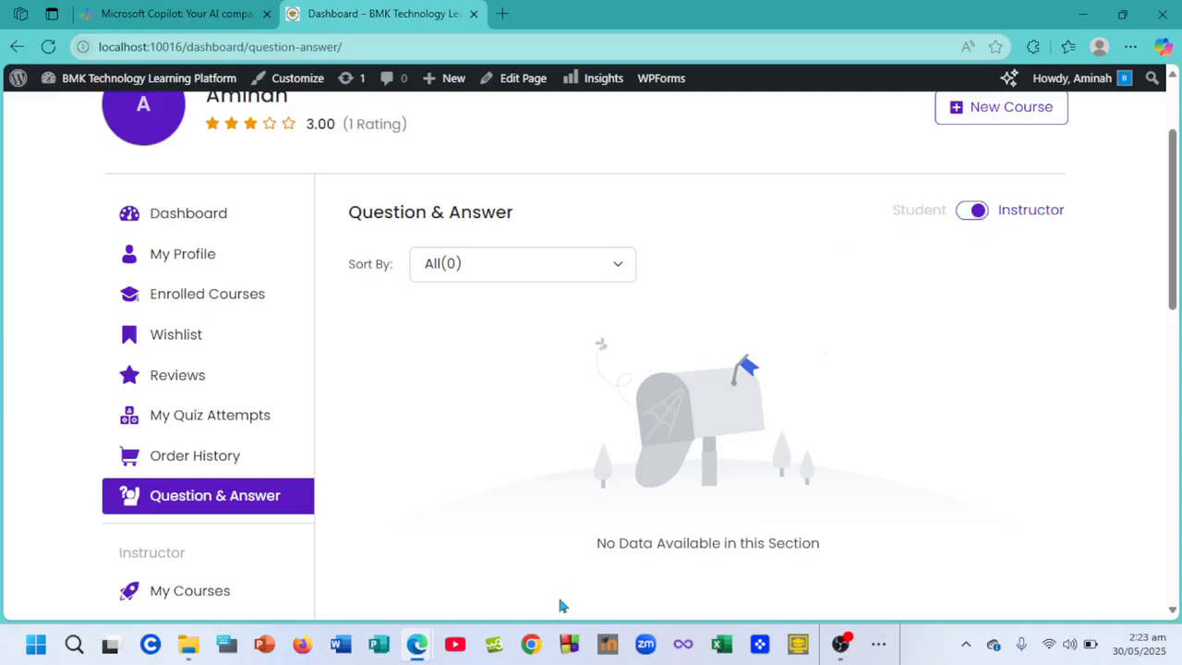
- Open the student's Question & Answer page from the student dashboard
mouse_move(416, 648)
left_click(467, 602)
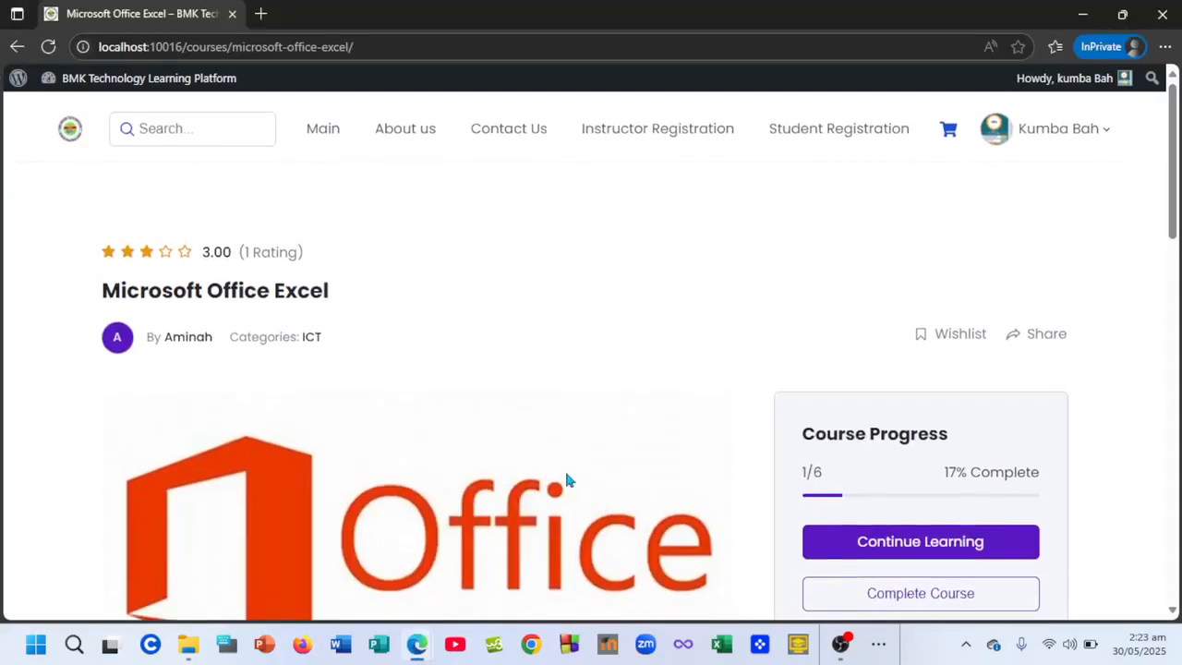
mouse_move(1062, 140)
left_click(976, 217)
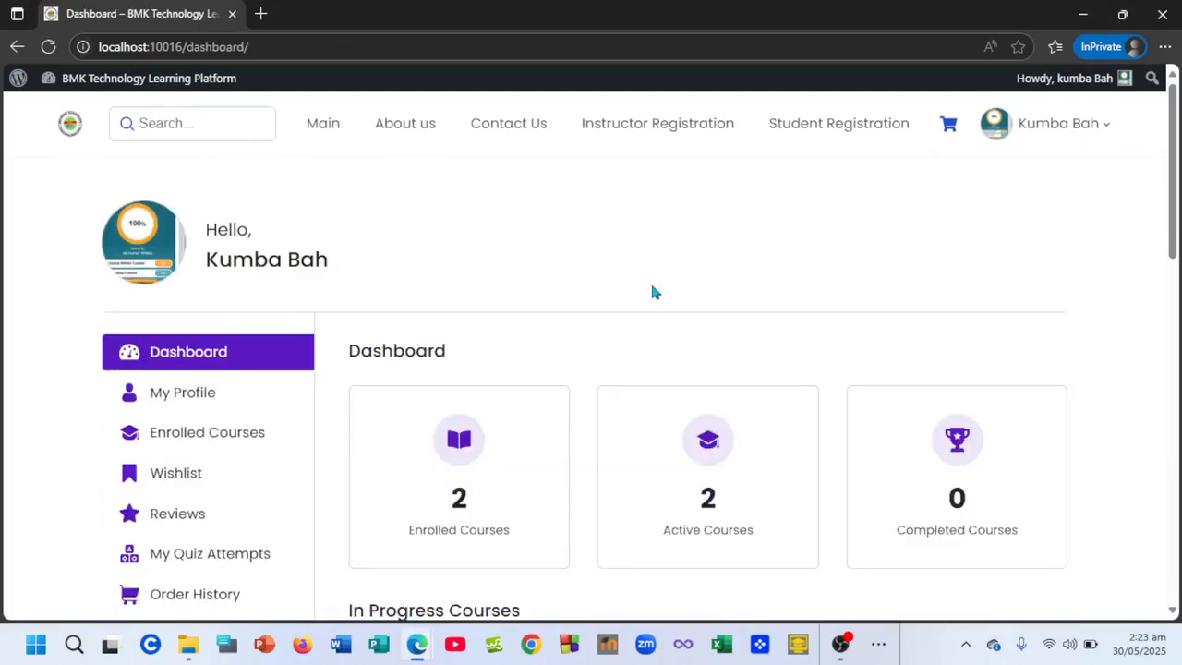
scroll(445, 448, "down", 2)
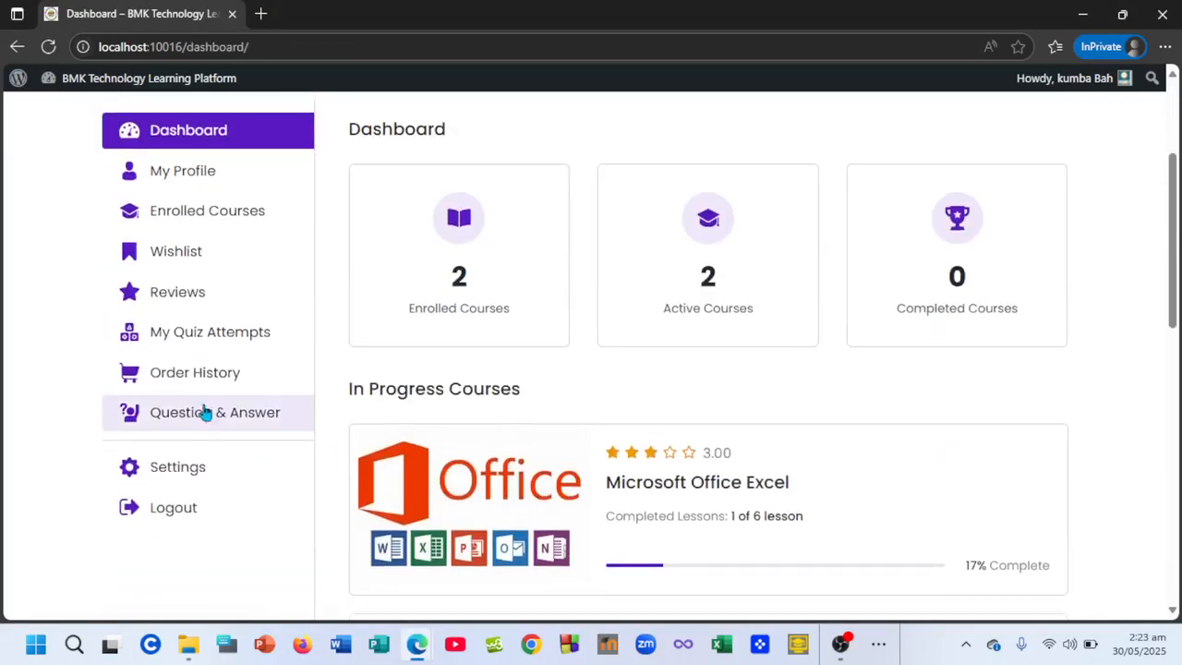
left_click(212, 417)
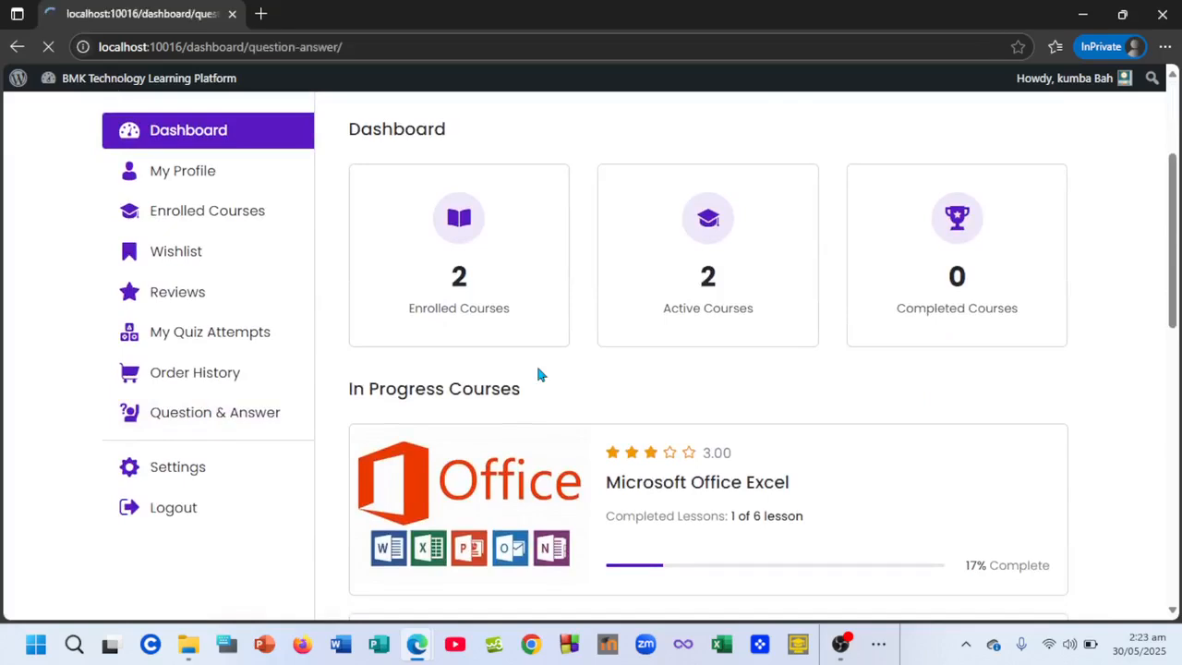
- Sort the student's questions by Unread and refresh, showing Unread(0) with no questions
scroll(540, 374, "down", 1)
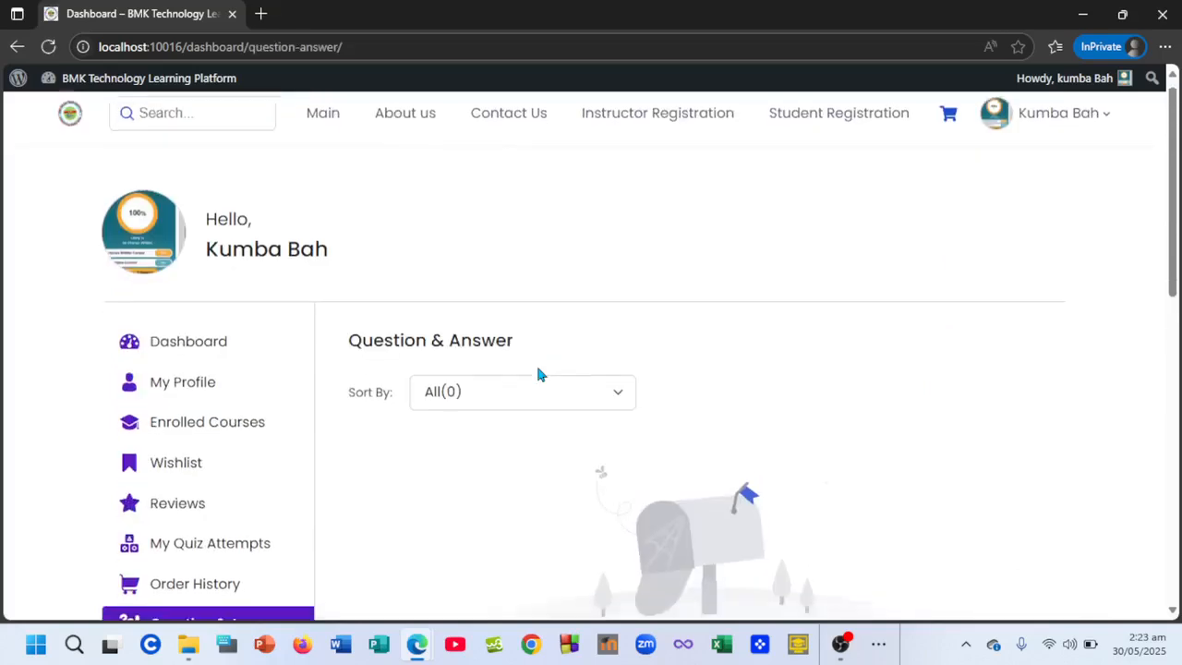
scroll(540, 374, "down", 1)
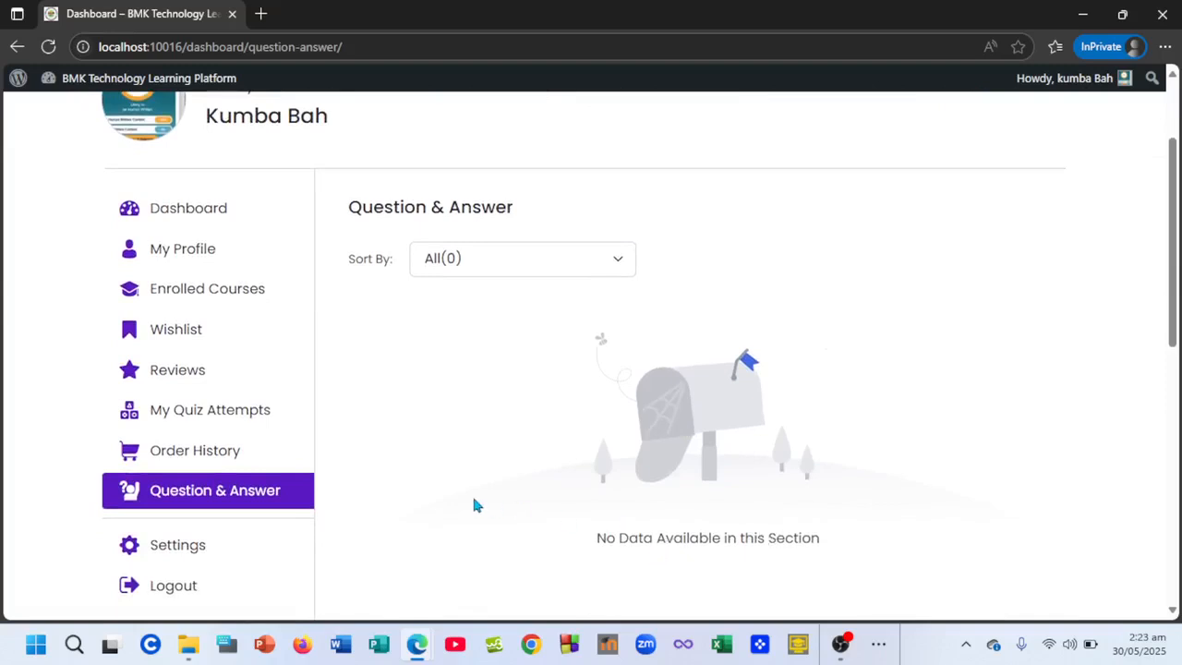
scroll(472, 503, "up", 2)
left_click(629, 378)
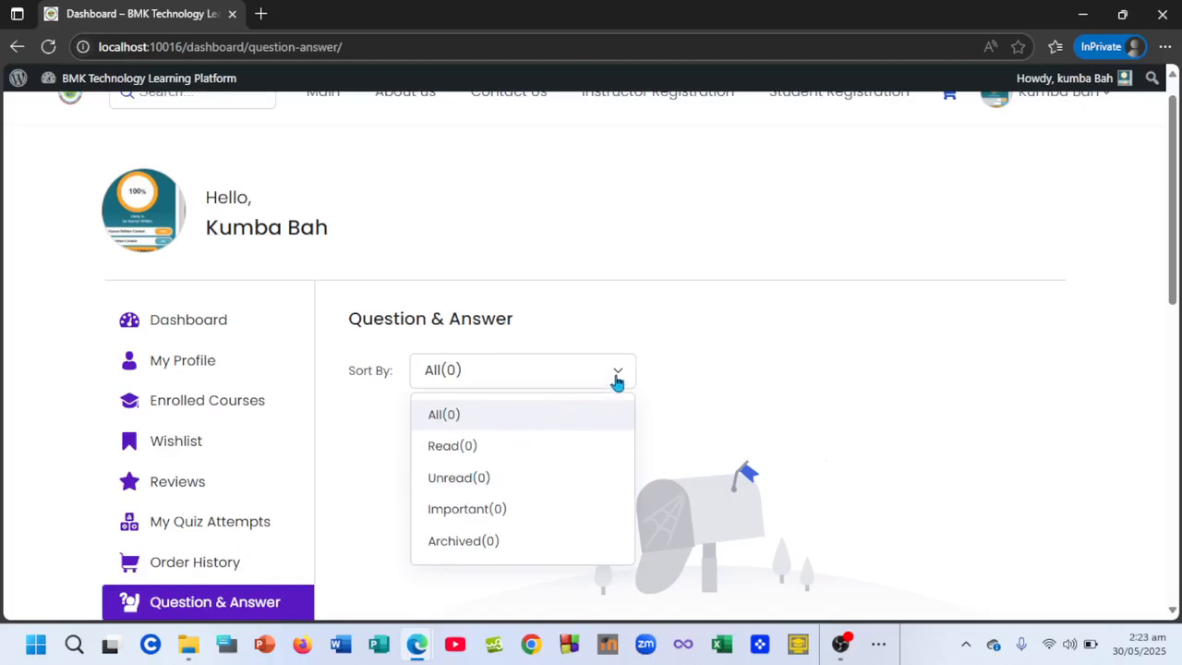
left_click(507, 486)
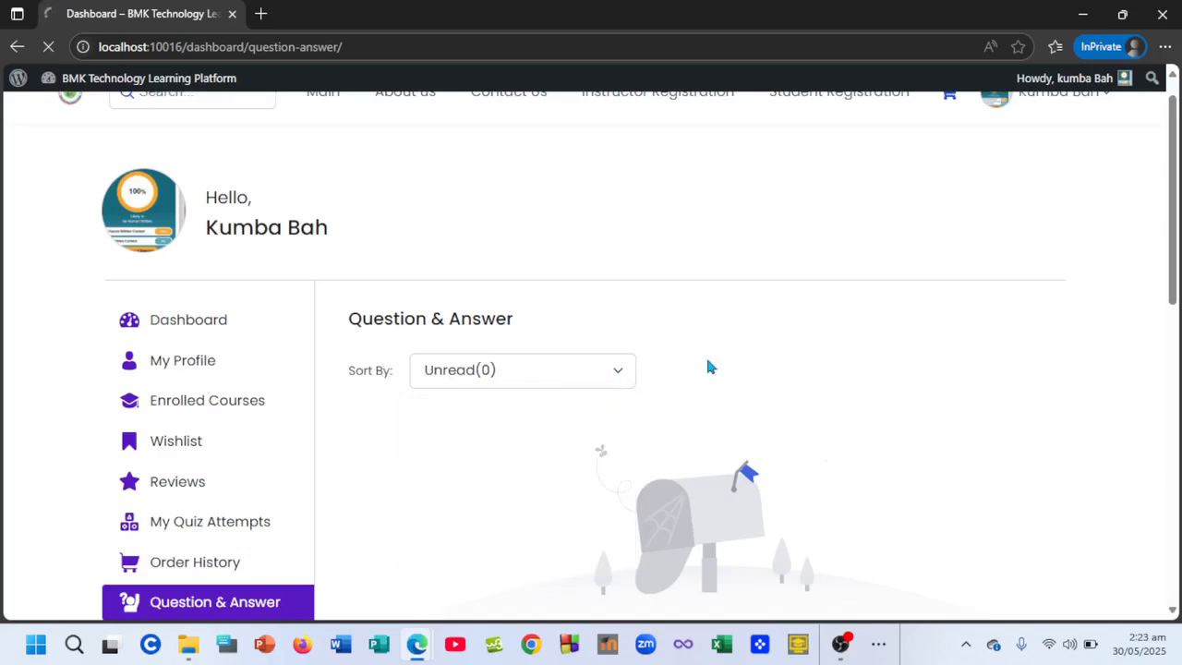
left_click(418, 644)
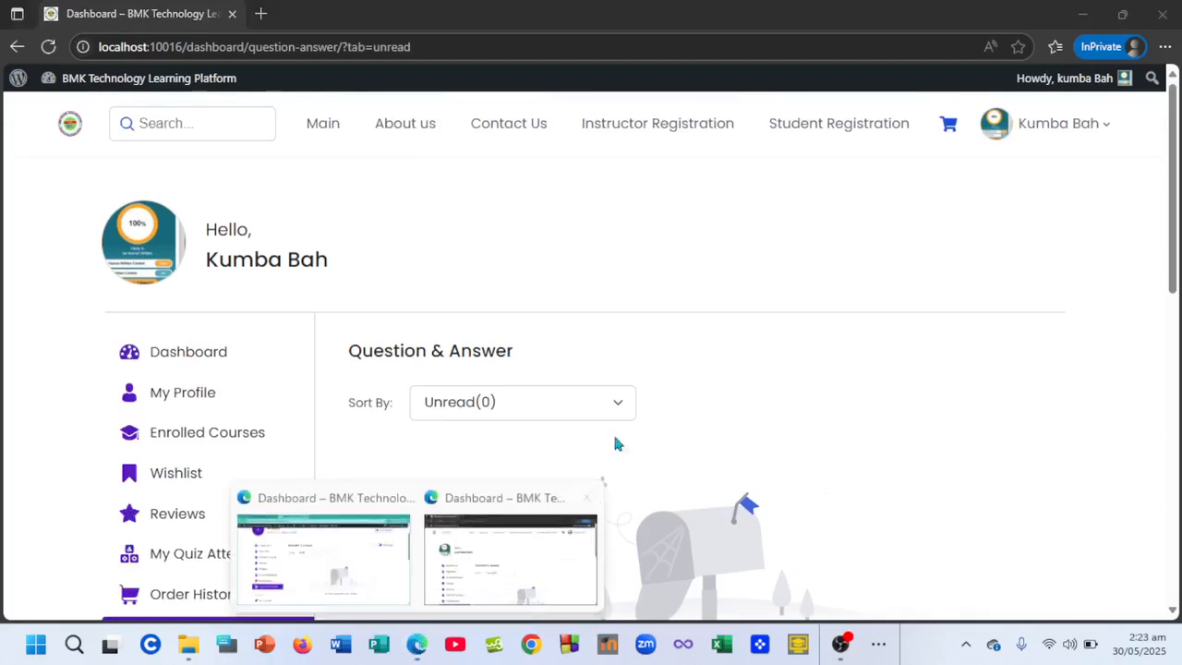
- Bring the instructor's dashboard window forward, then return to the student's window
mouse_move(418, 646)
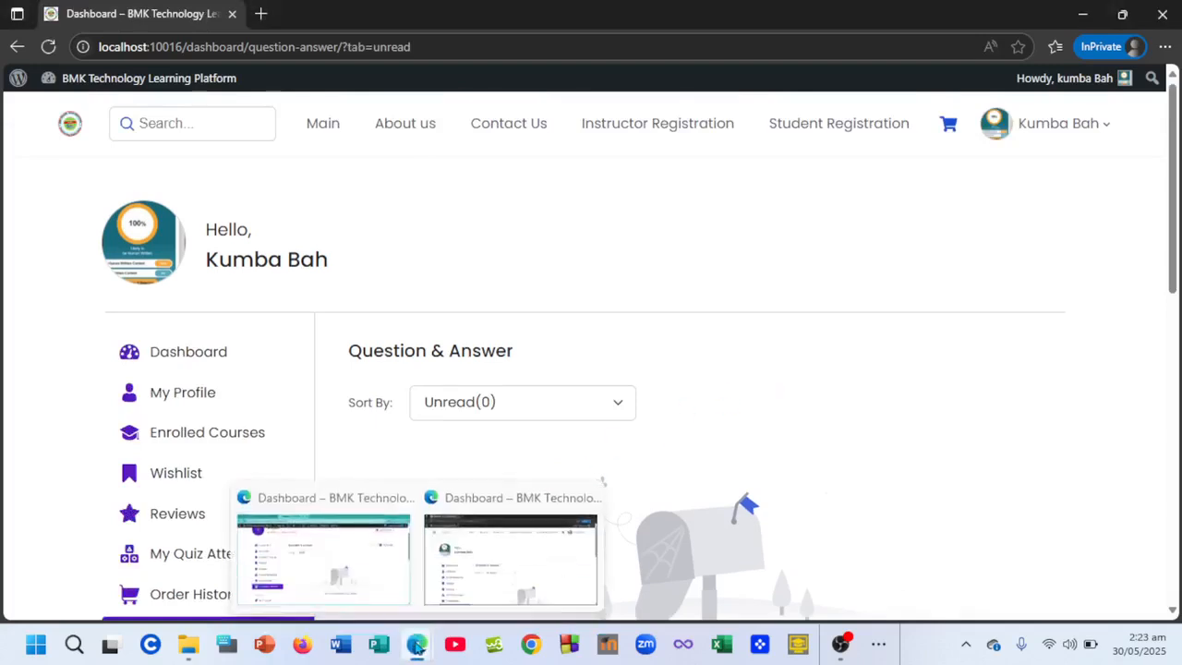
left_click(366, 561)
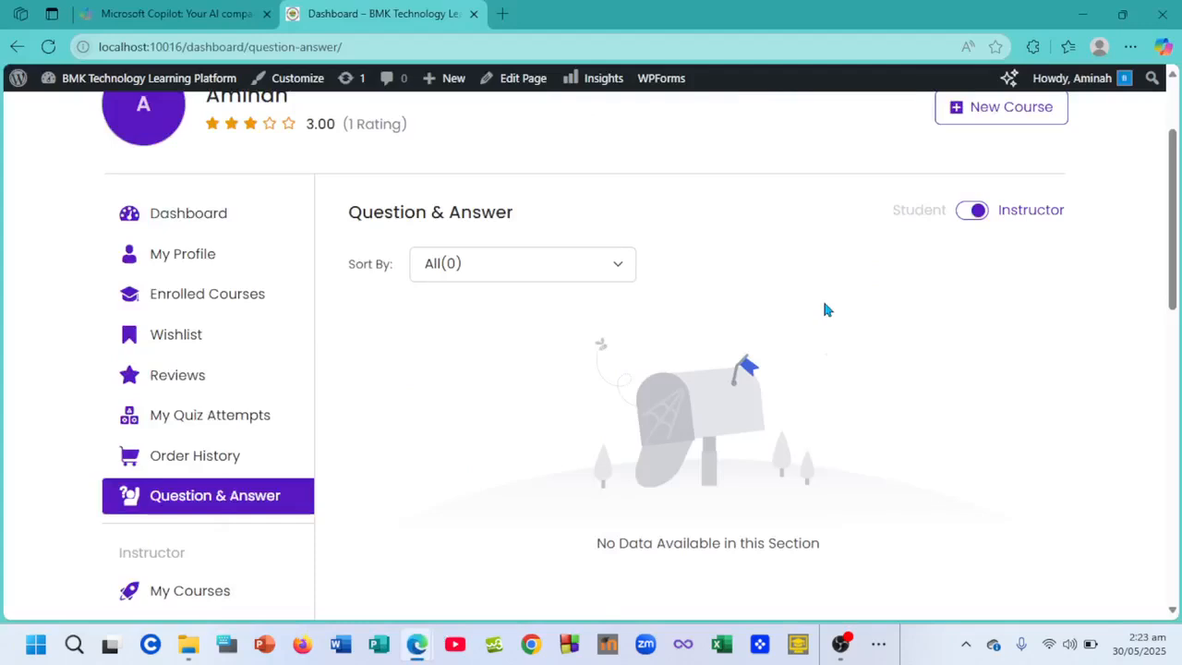
mouse_move(417, 645)
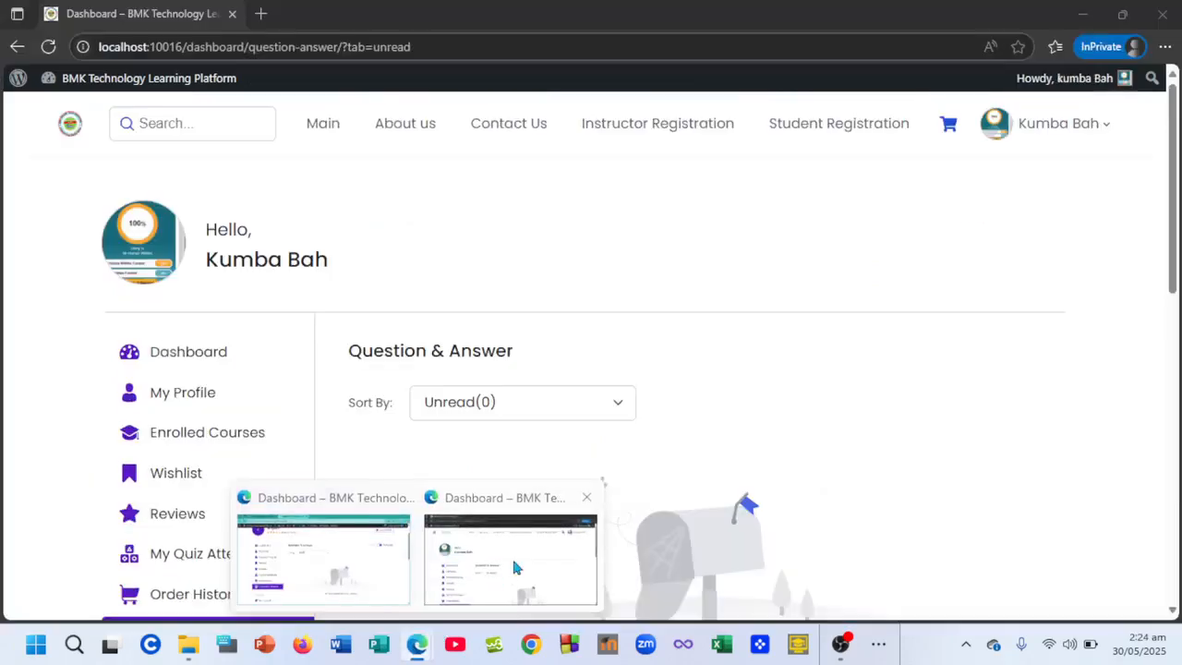
left_click(514, 567)
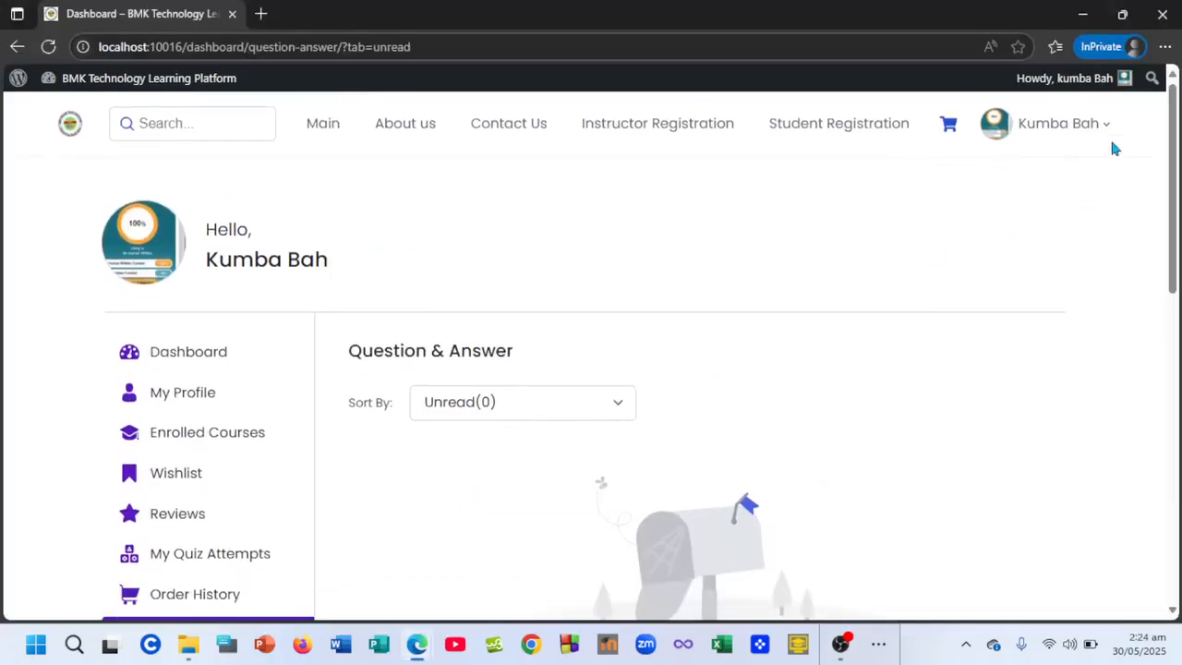
mouse_move(1107, 136)
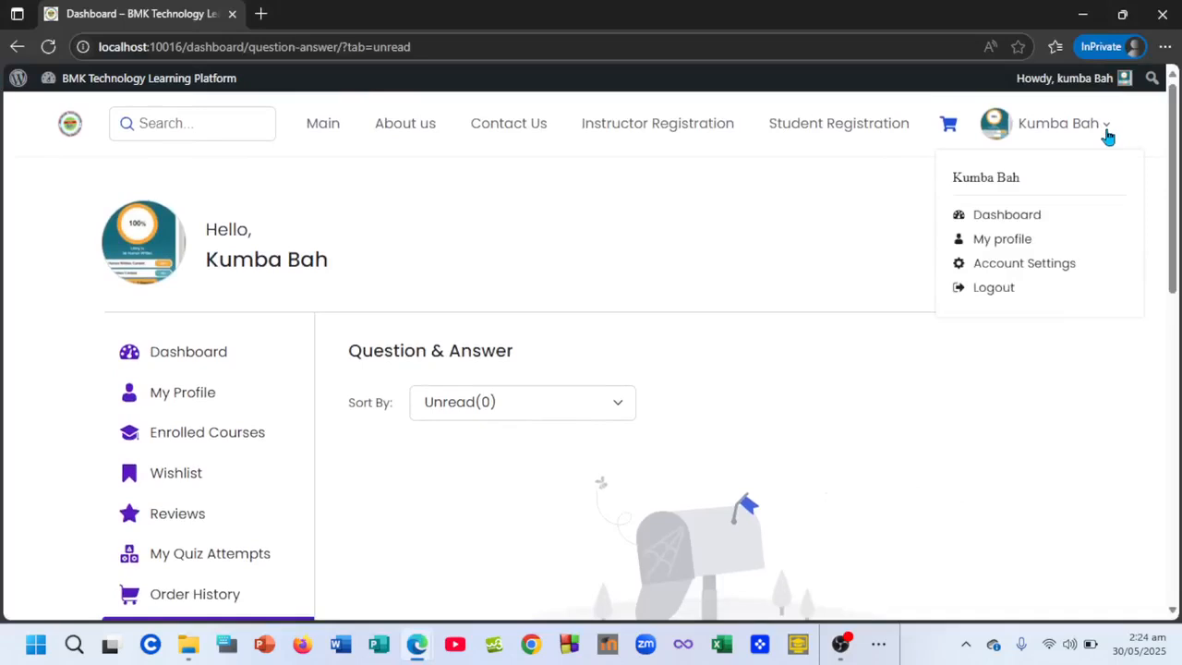
- Log the student out and go to the BMK site's Main home page
left_click(997, 289)
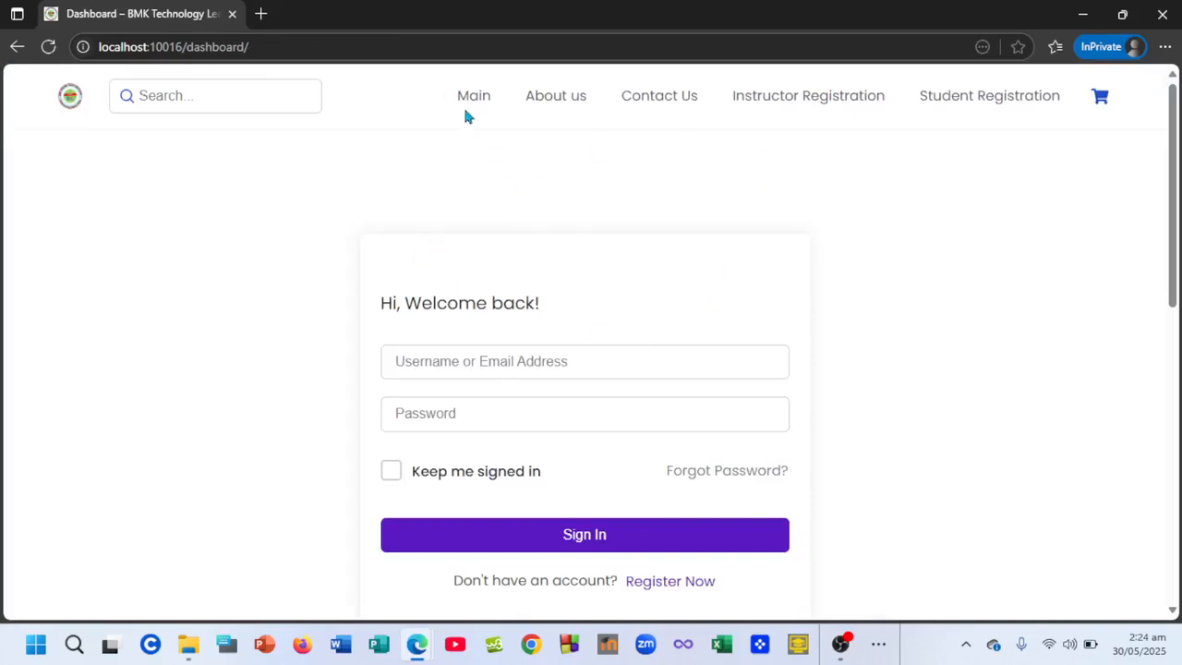
left_click(464, 104)
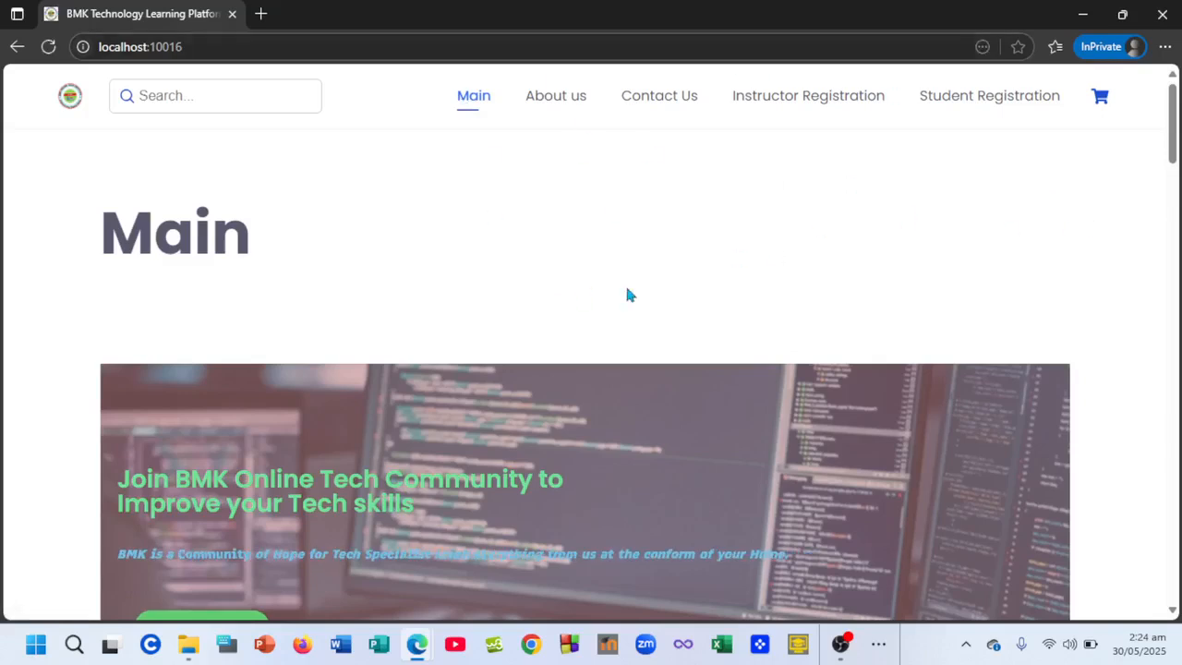
scroll(493, 275, "down", 2)
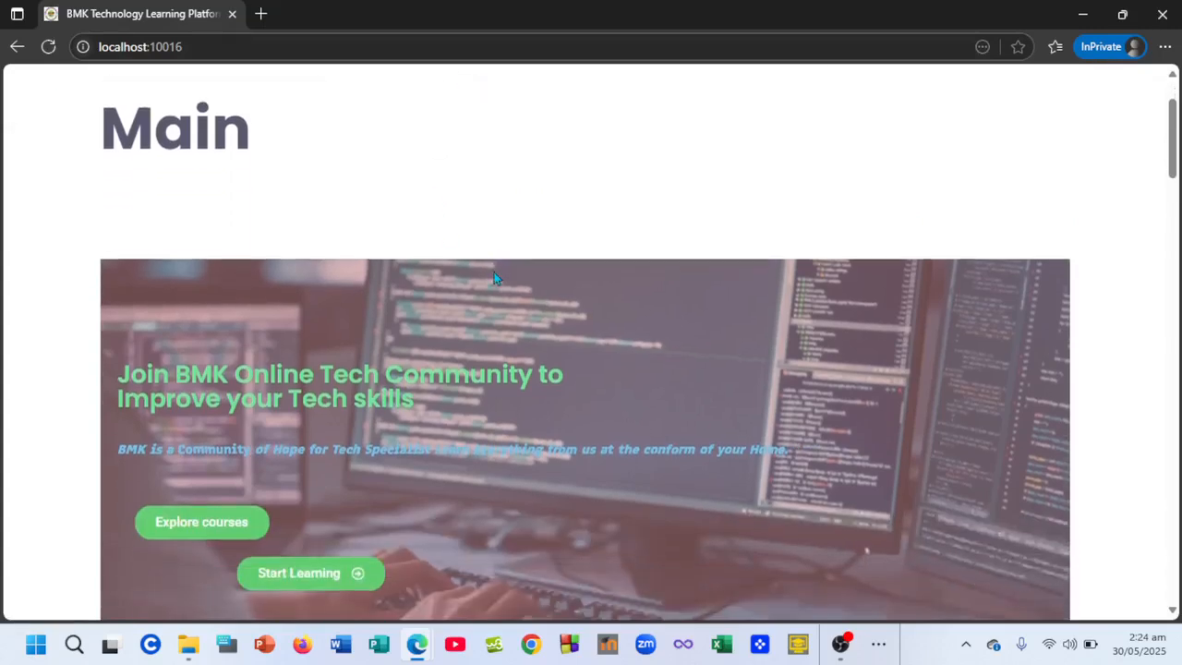
scroll(494, 278, "up", 2)
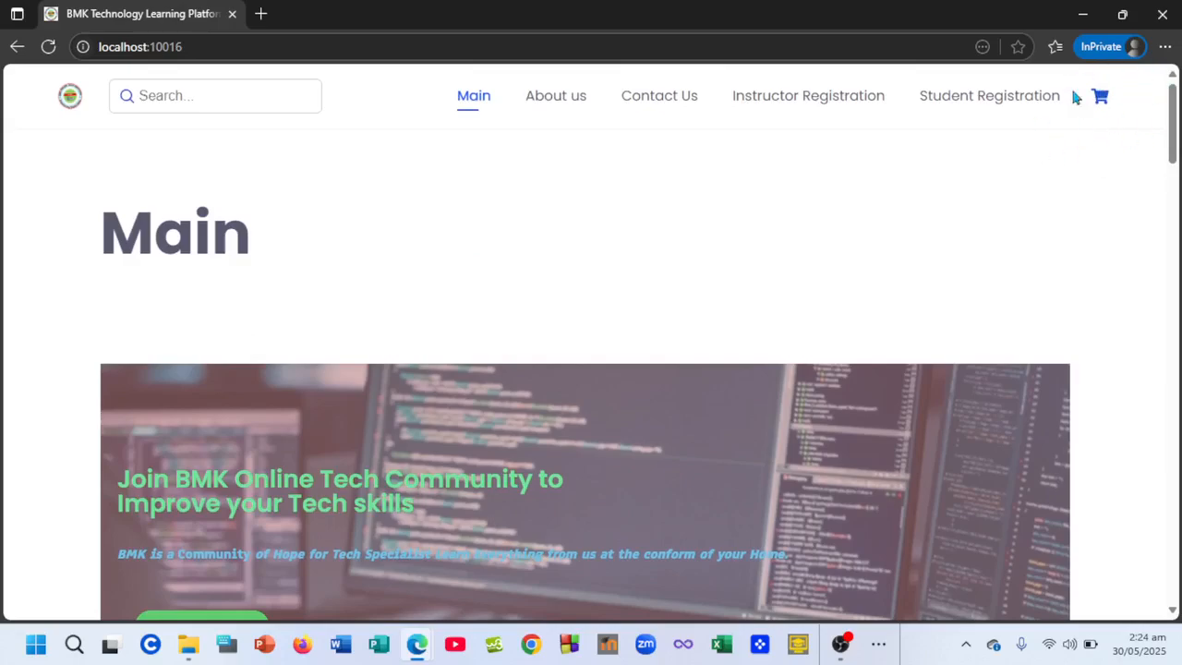
scroll(409, 400, "down", 15)
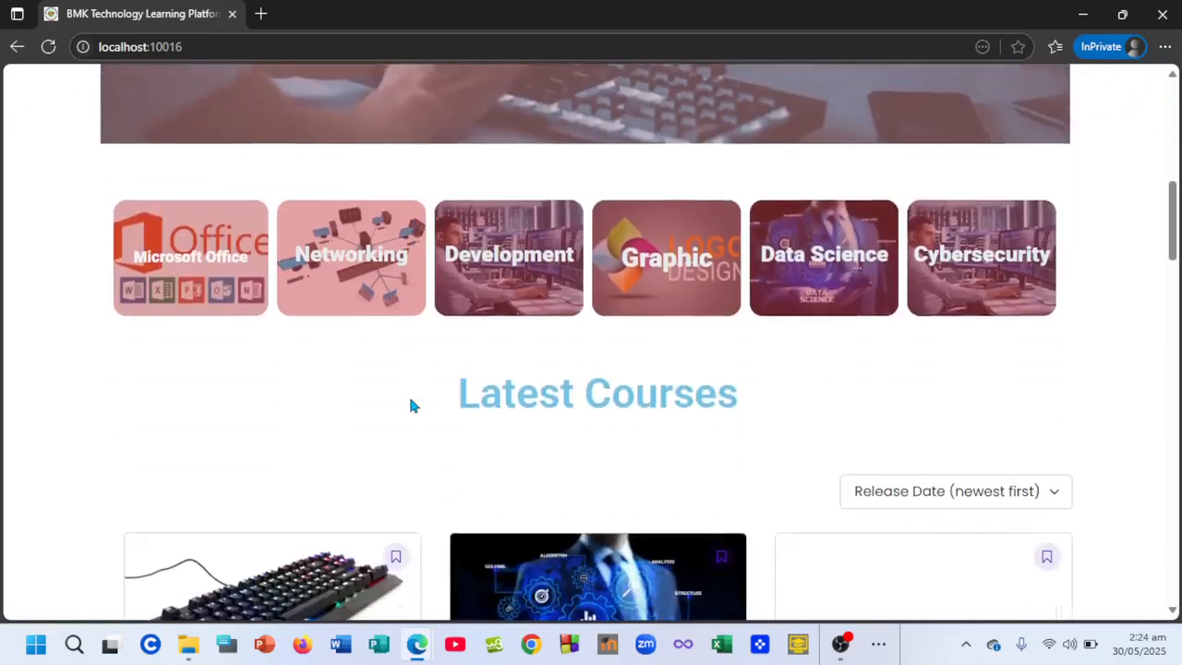
scroll(411, 406, "down", 1)
scroll(413, 406, "up", 1)
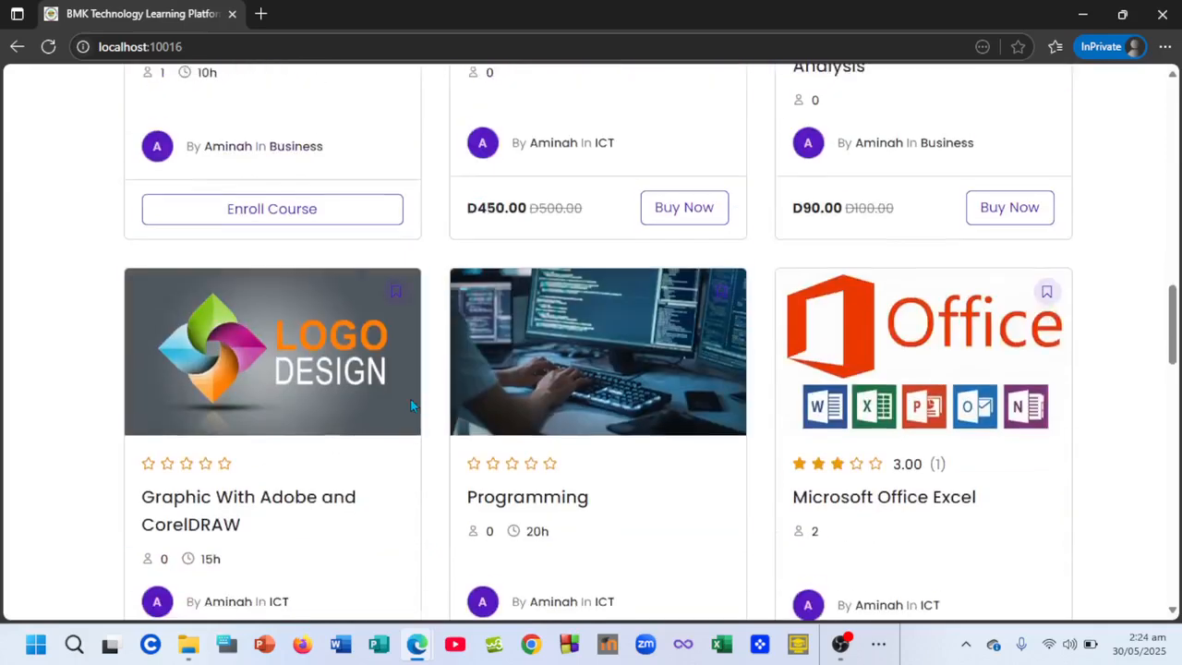
scroll(413, 406, "down", 1)
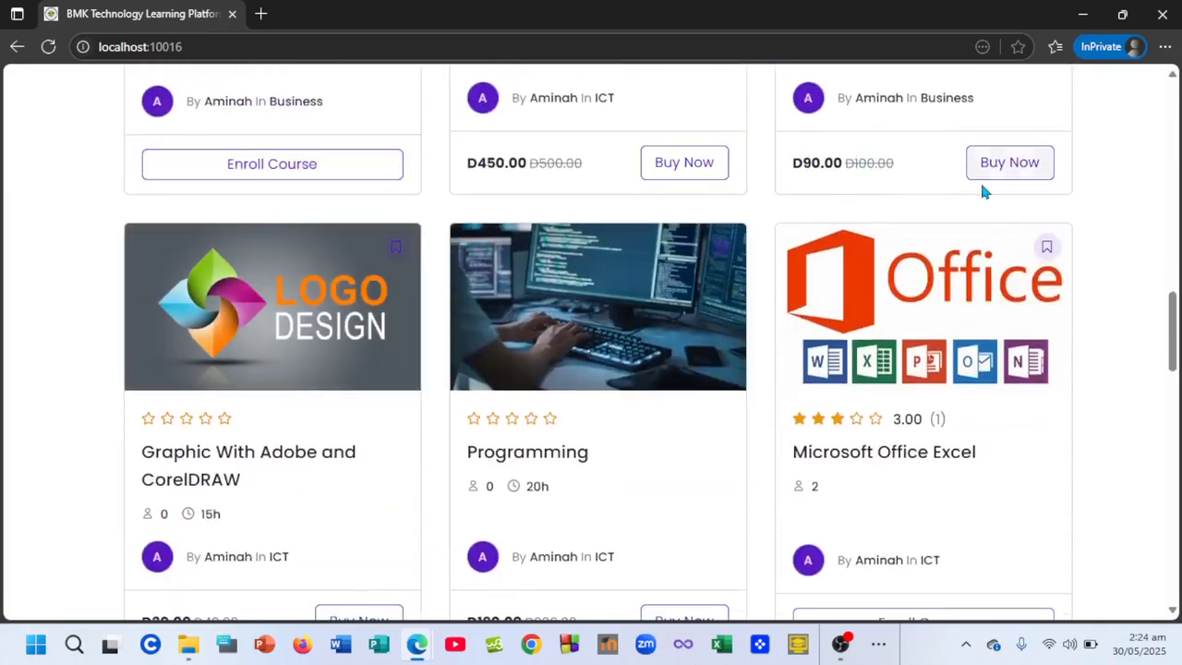
scroll(491, 428, "down", 6)
scroll(492, 435, "down", 1)
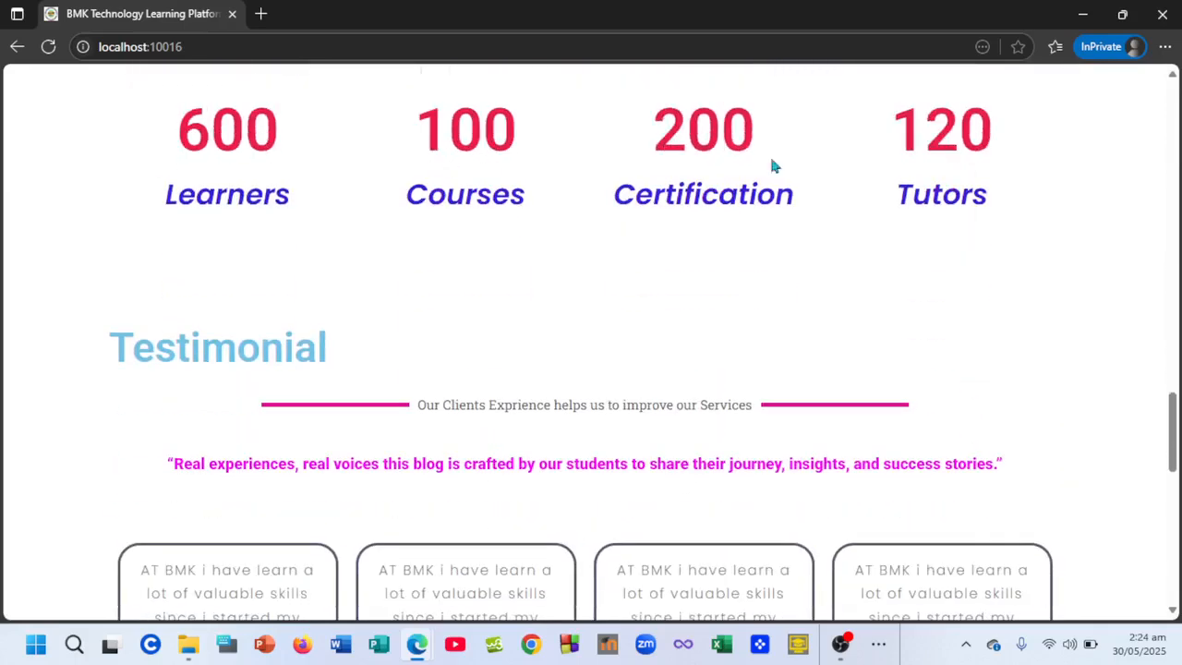
scroll(573, 443, "down", 6)
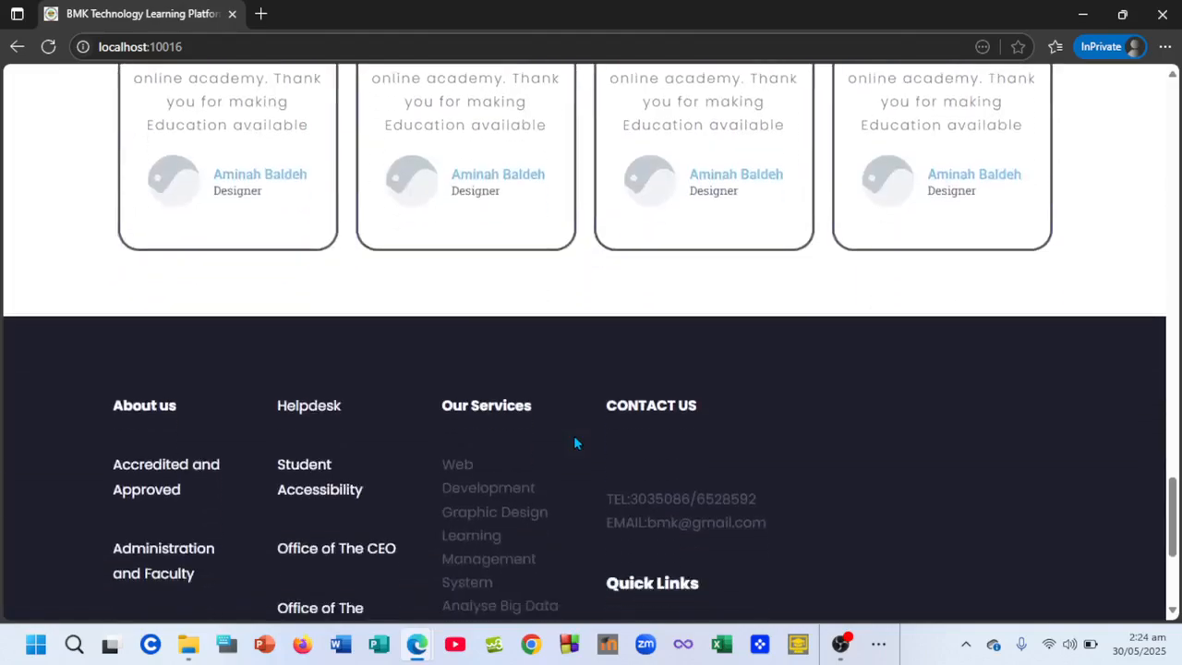
- Scroll the home page to the footer, briefly selecting the copyright text, then back up
scroll(573, 443, "up", 10)
scroll(573, 443, "up", 5)
scroll(573, 443, "down", 15)
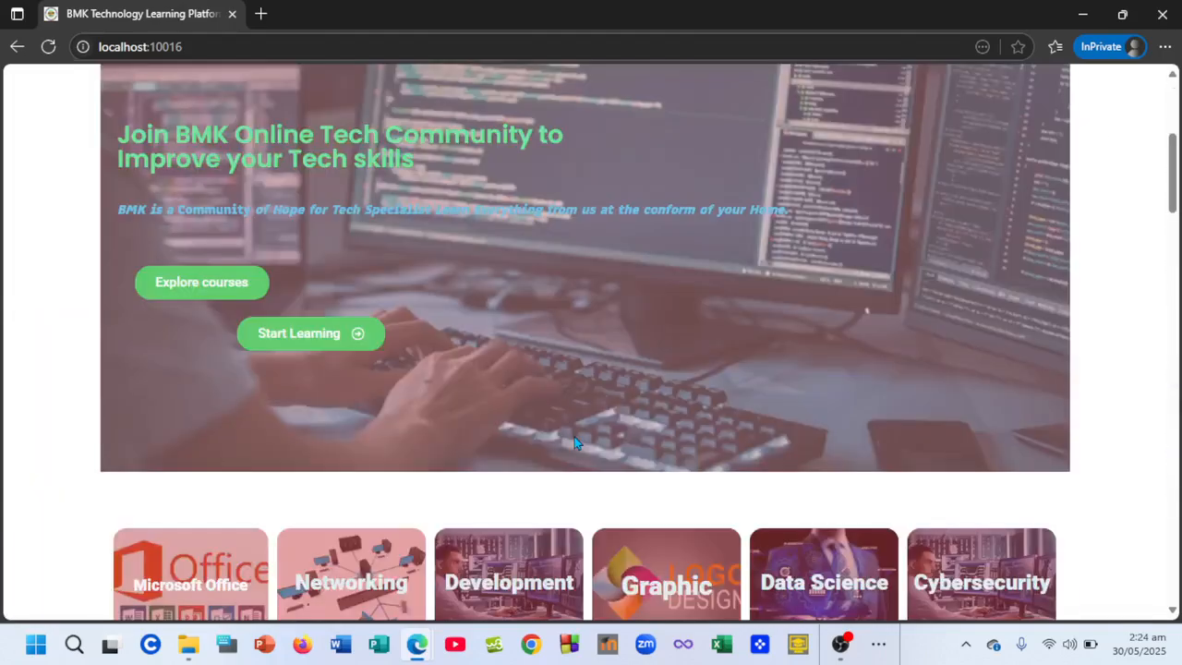
scroll(573, 443, "down", 1)
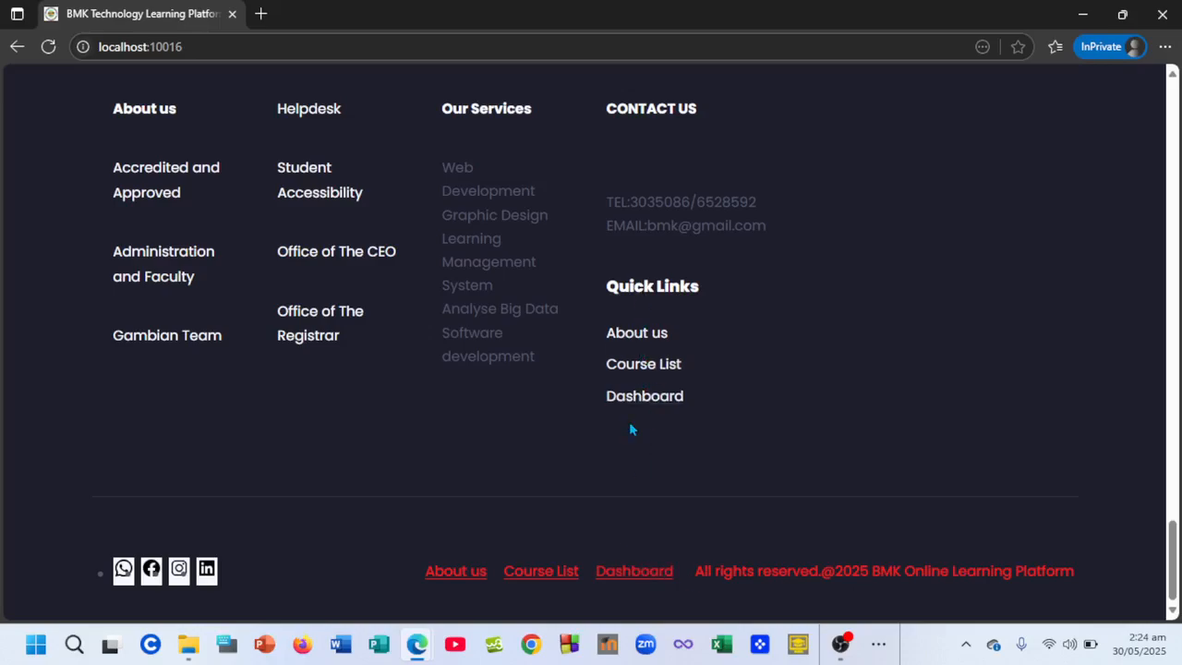
scroll(628, 421, "up", 15)
scroll(629, 427, "up", 10)
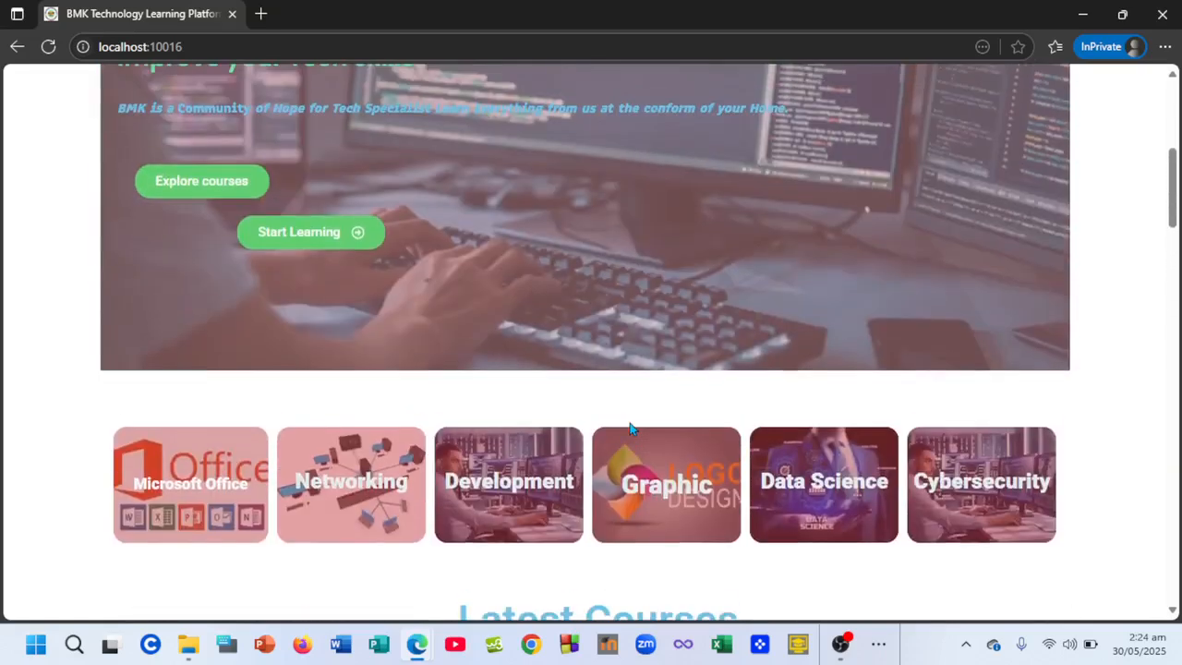
scroll(629, 427, "down", 1)
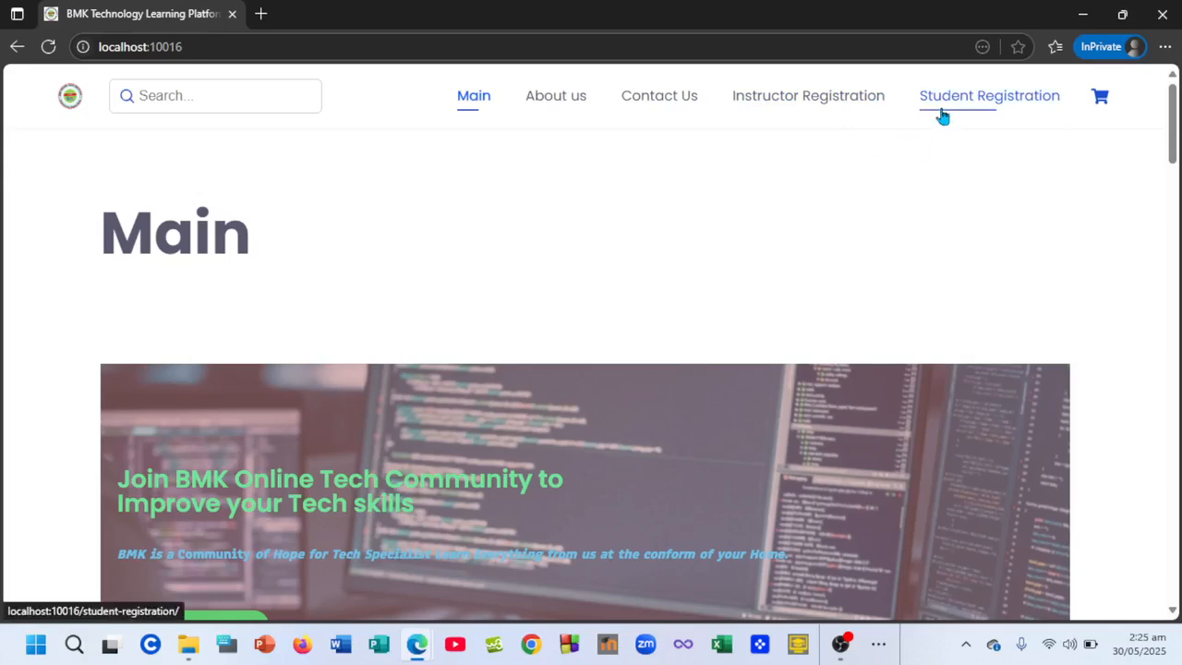
scroll(875, 406, "down", 15)
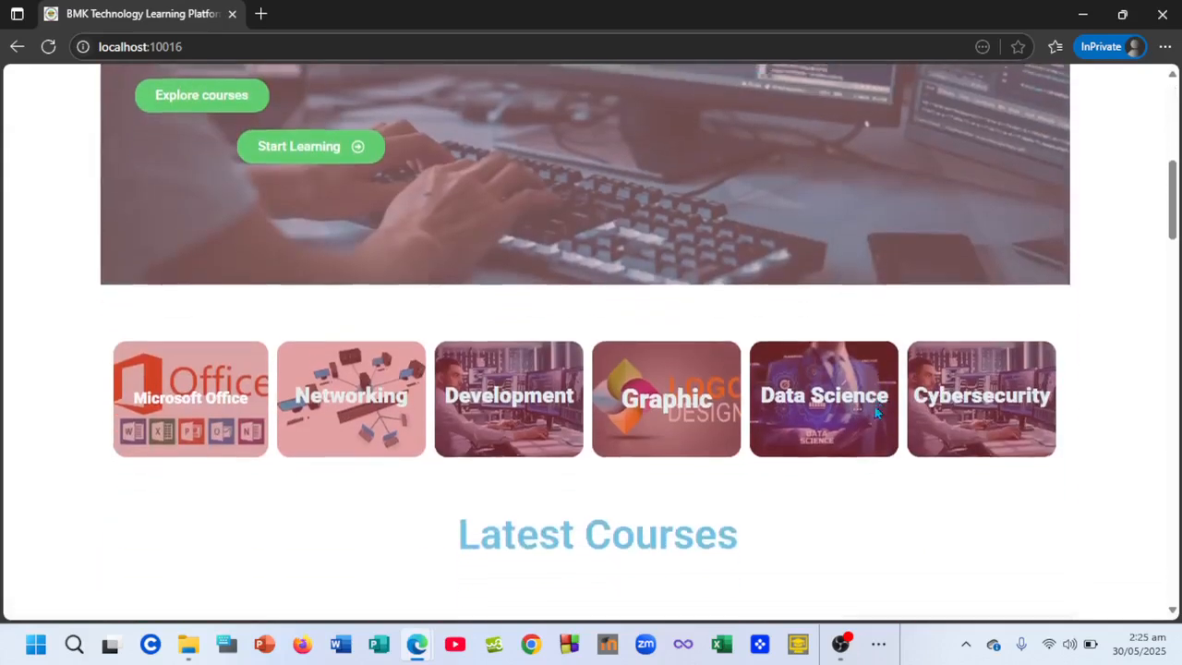
scroll(876, 409, "down", 8)
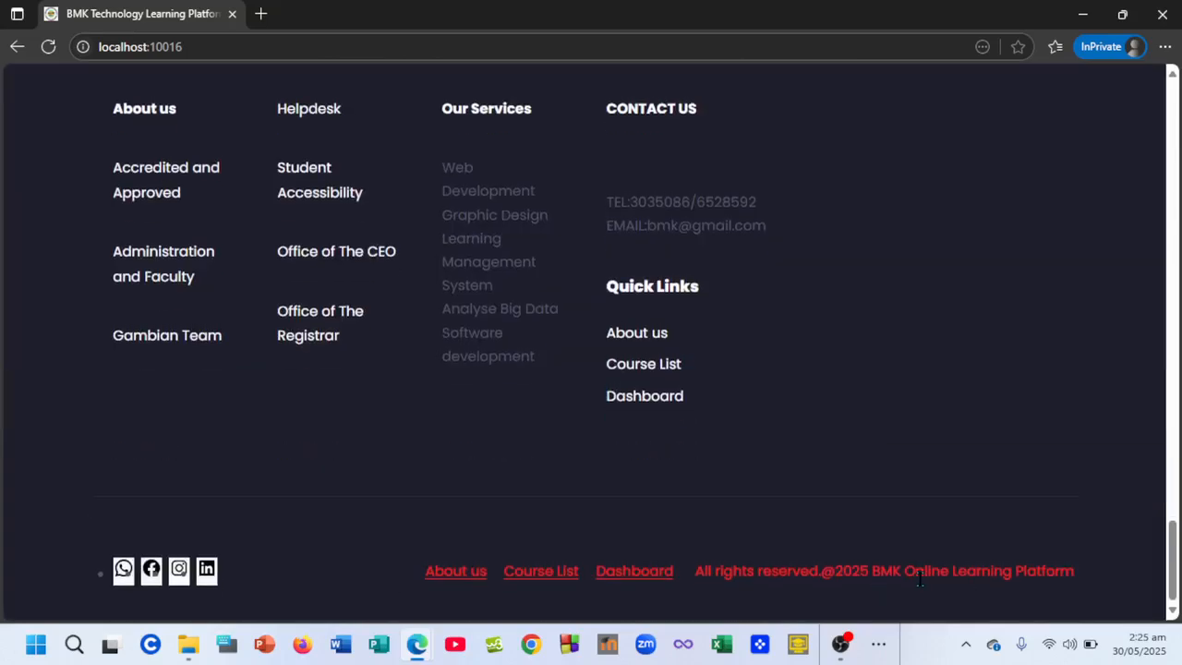
left_click_drag(1072, 570, 831, 624)
left_click(771, 298)
scroll(772, 299, "up", 15)
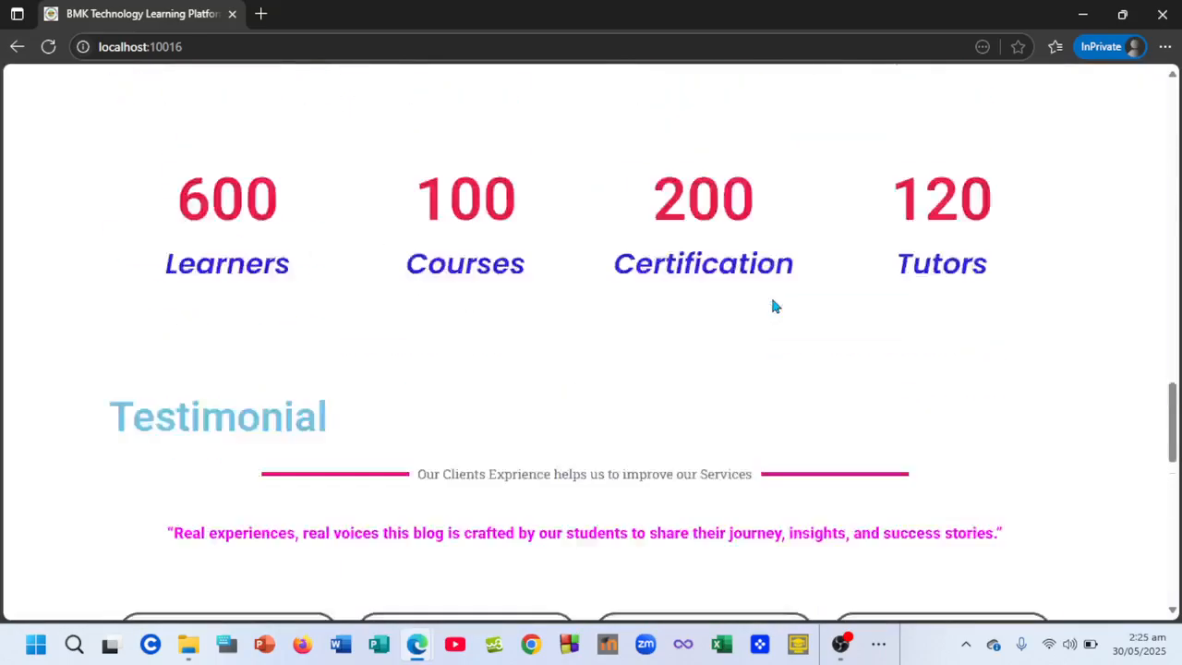
scroll(774, 304, "down", 1)
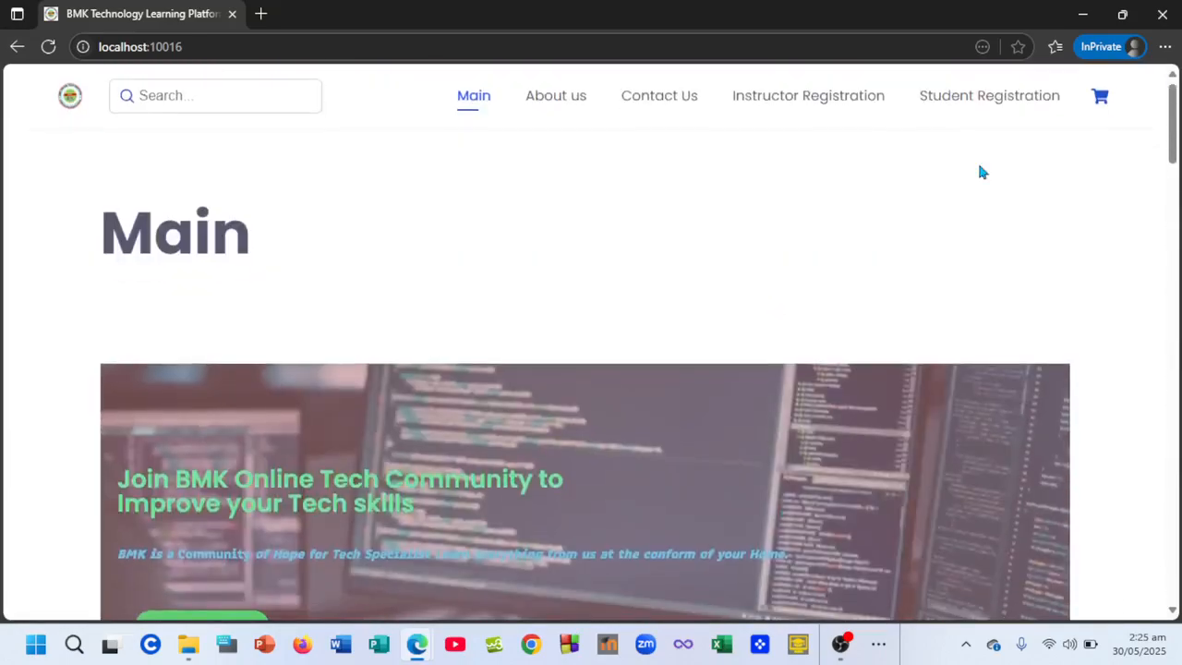
- On the Student Registration page, enter the new student's first name and last name
left_click(971, 110)
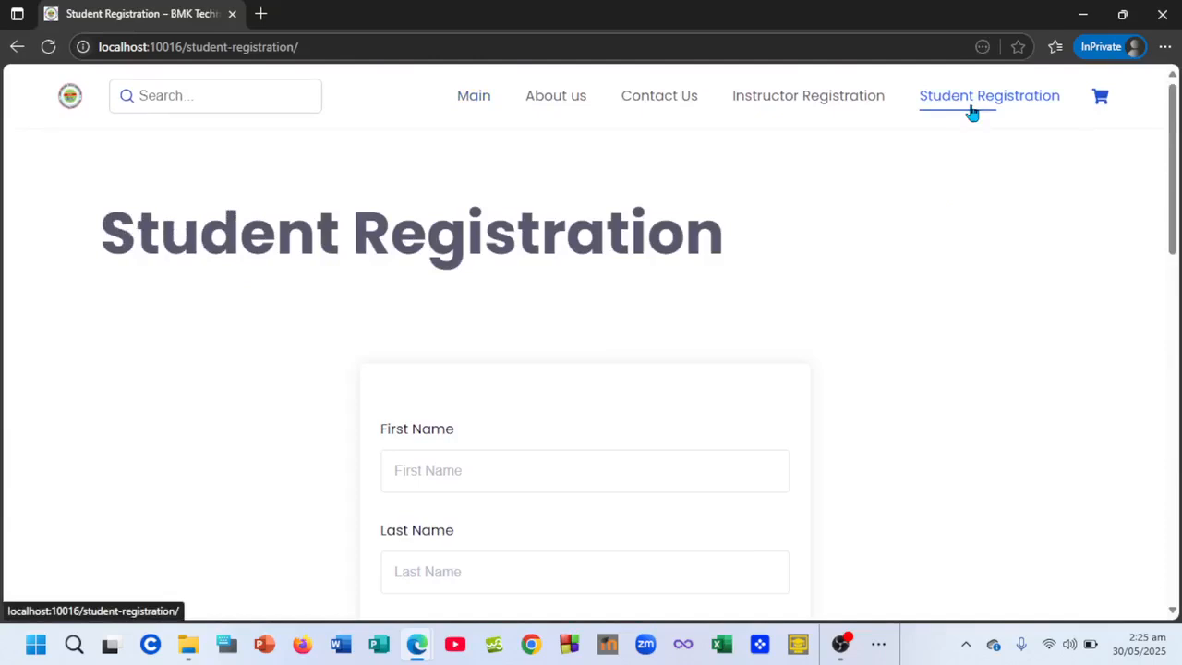
scroll(631, 347, "down", 2)
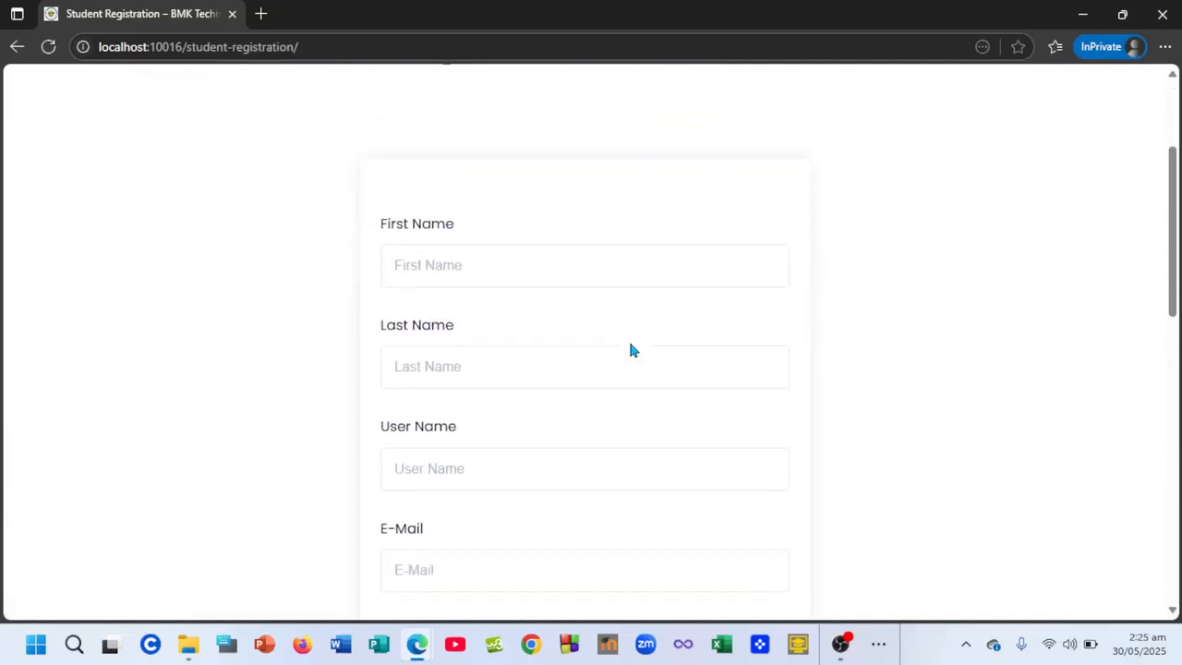
left_click(456, 257)
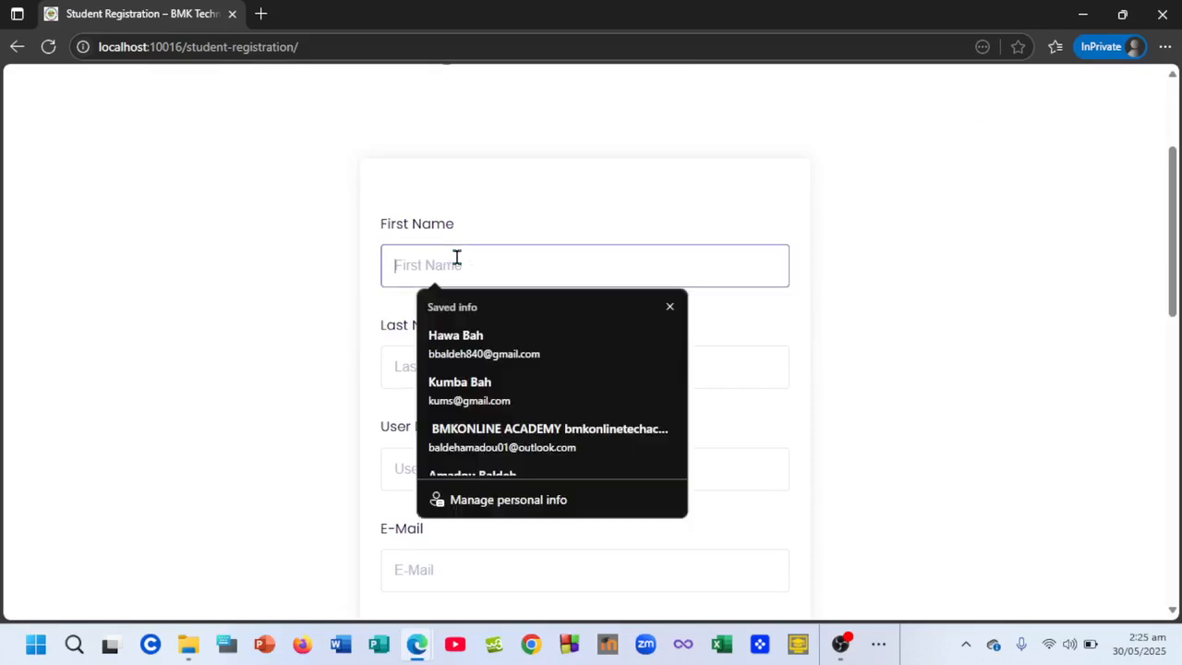
type("Amie")
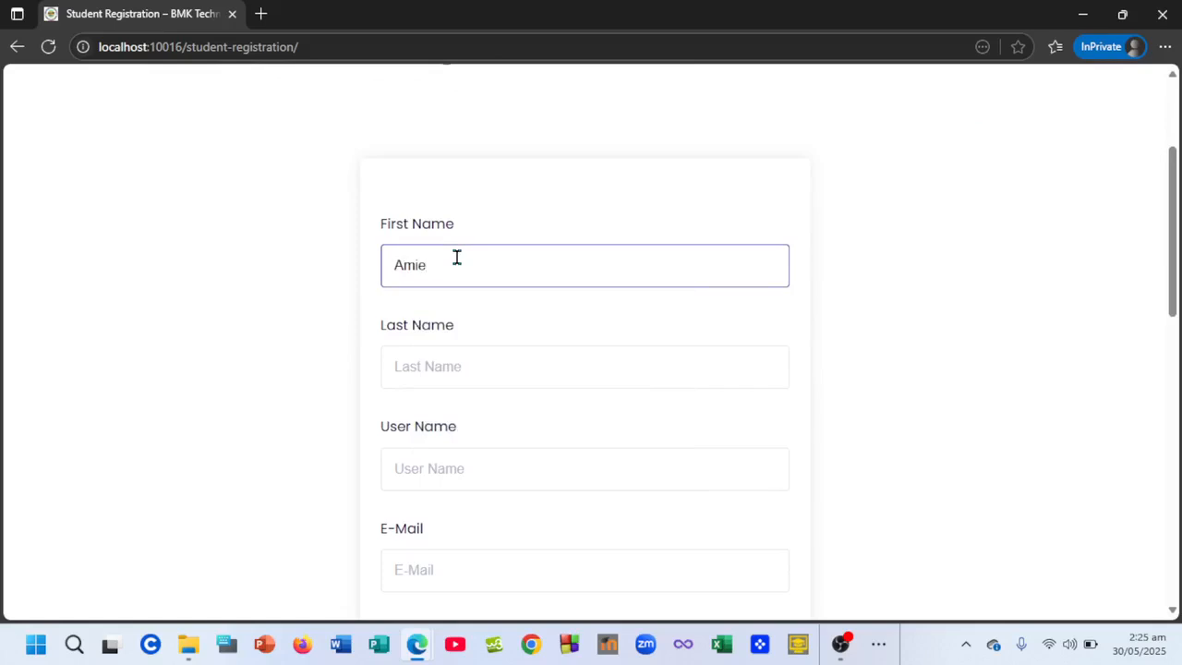
key("BackSpace")
key("BackSpace")
key("BackSpace")
key("BackSpace")
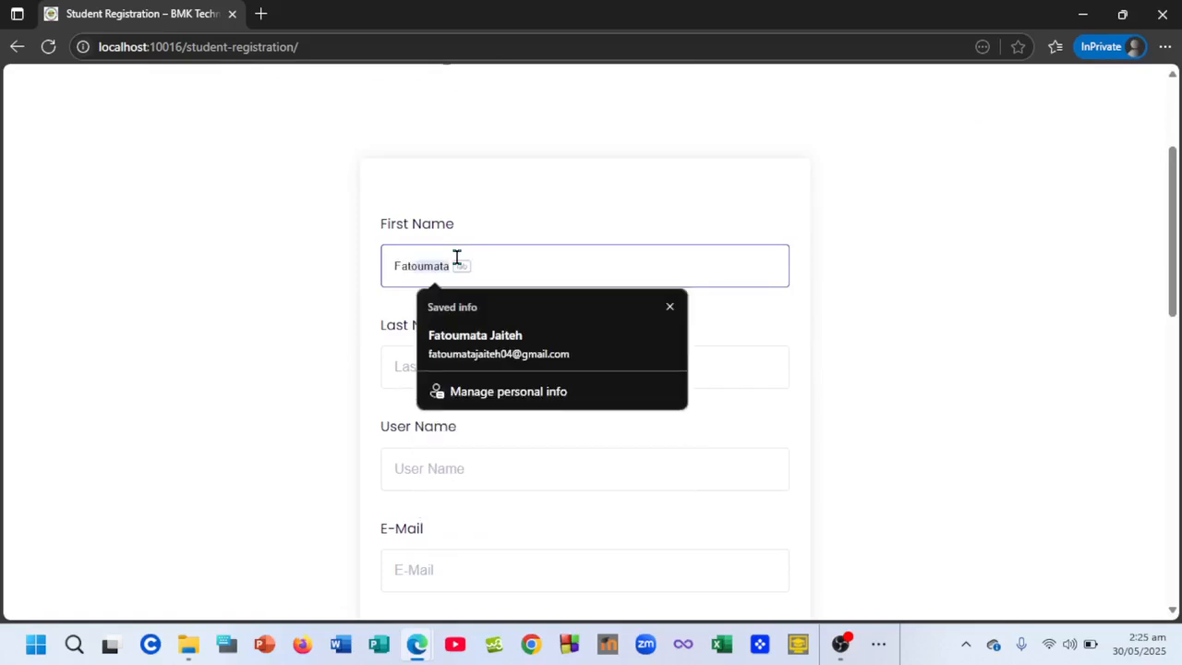
key("Tab")
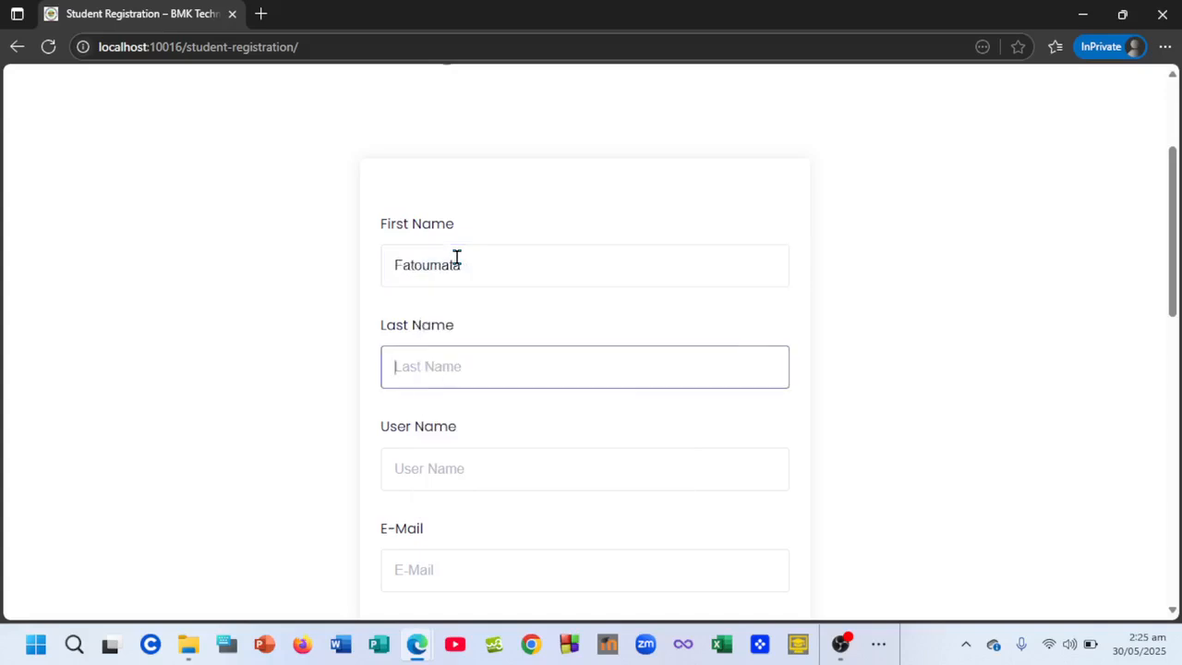
left_click(463, 363)
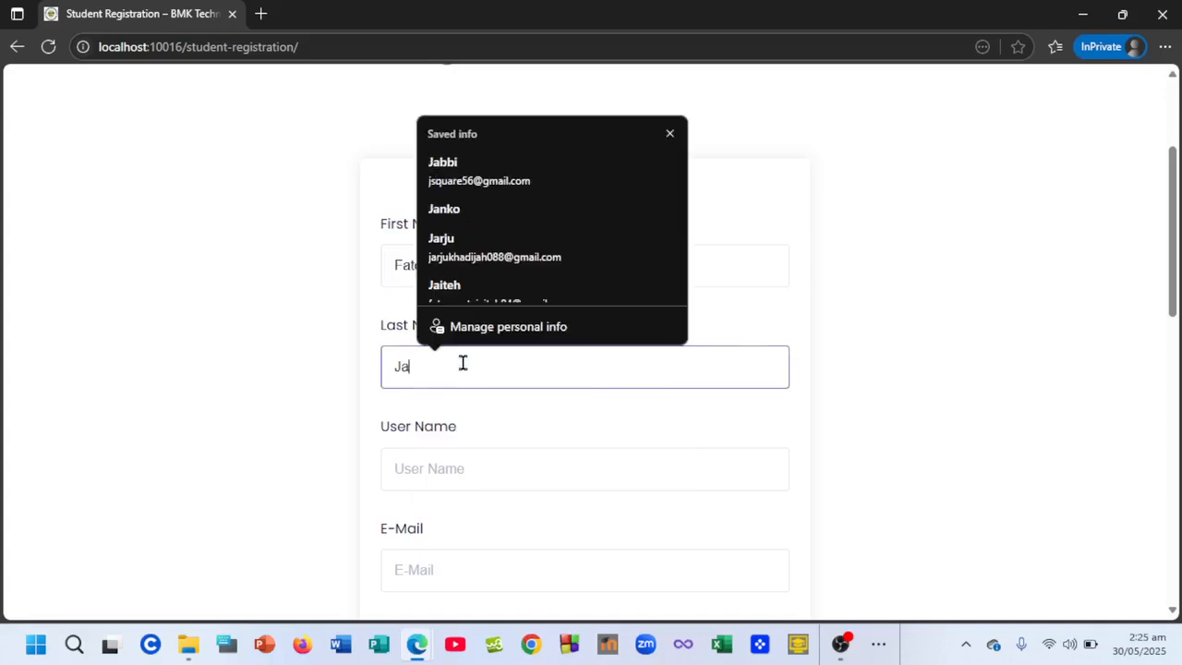
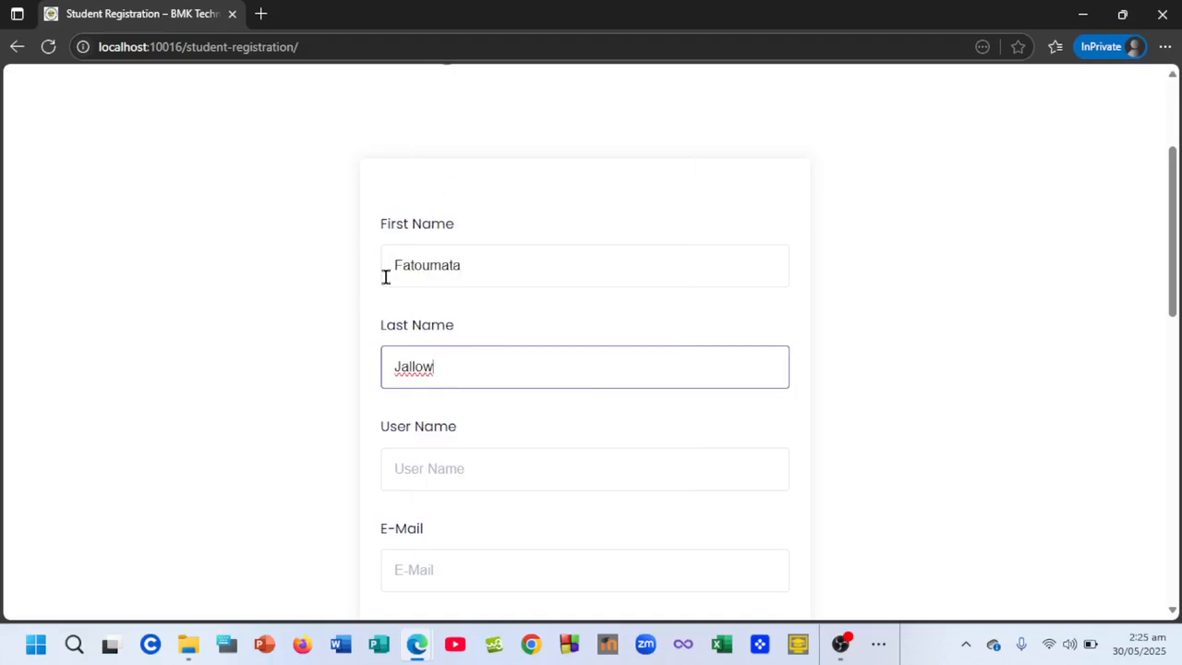
- In the admin window, open Users > All Users listing 4 accounts: Administrator, Subscribers, Tutor Instructors
mouse_move(420, 642)
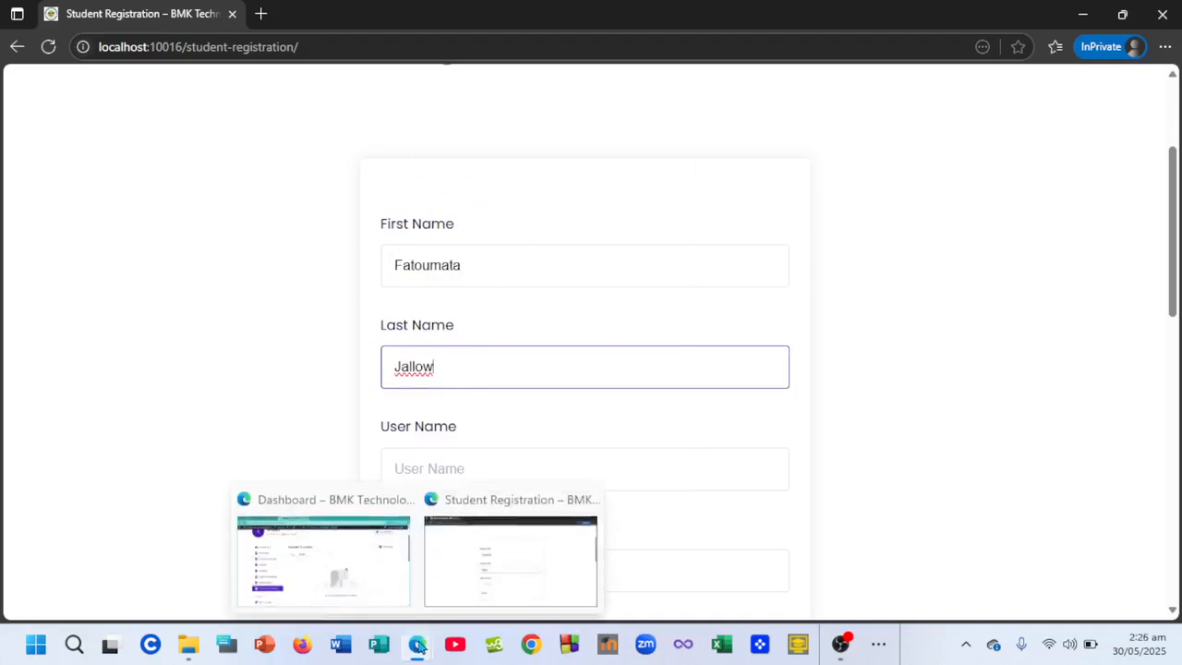
left_click(320, 532)
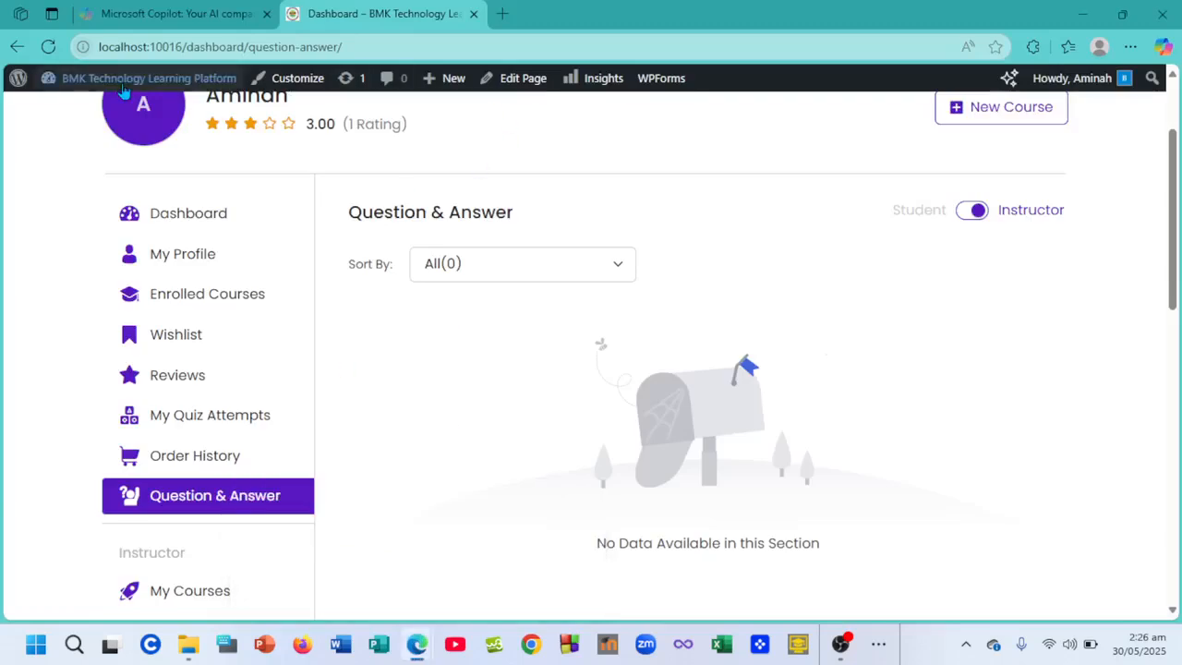
mouse_move(79, 79)
left_click(66, 109)
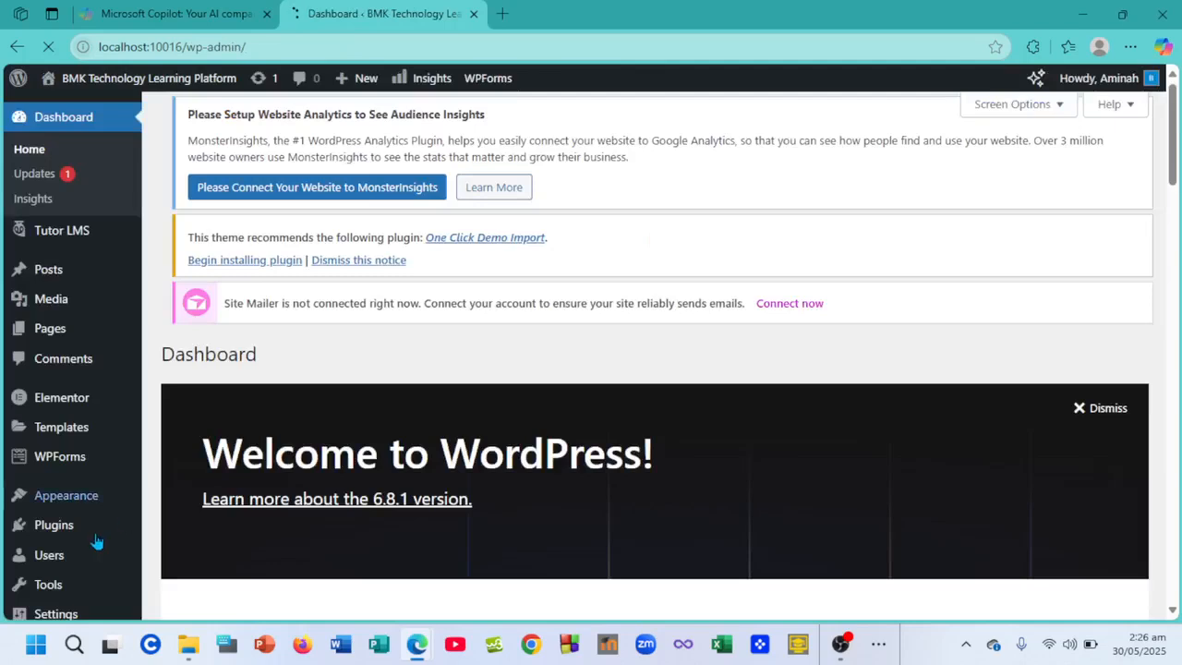
mouse_move(155, 535)
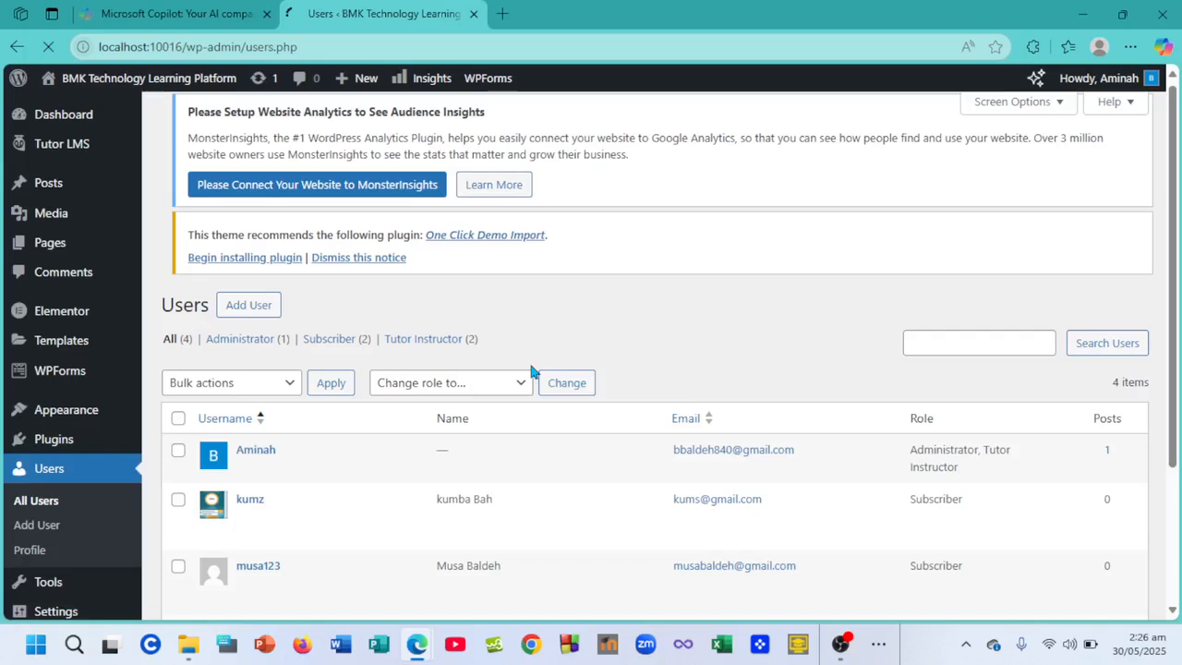
scroll(517, 370, "down", 5)
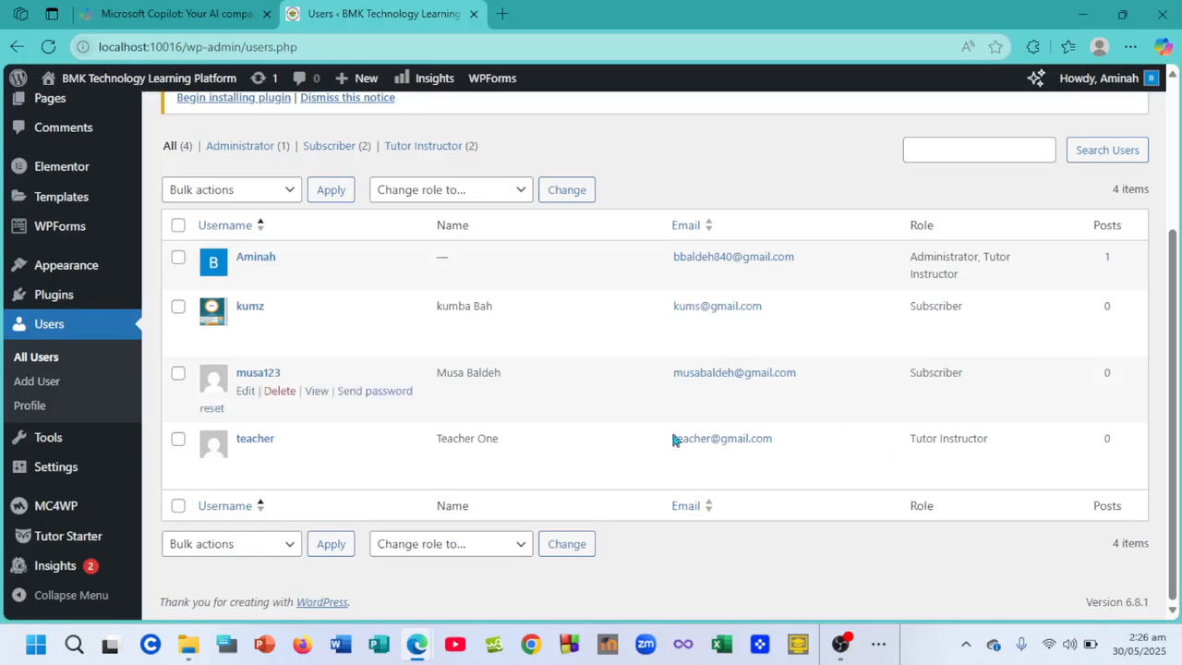
- Back on the registration form, enter the new student's username
left_click(498, 552)
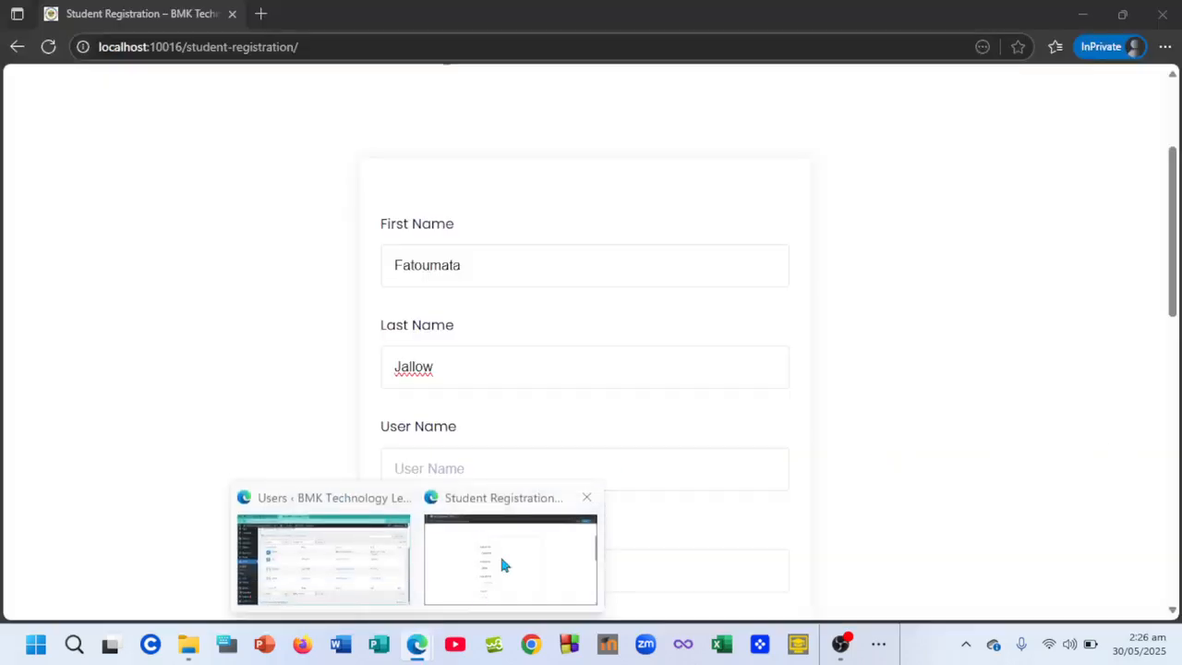
scroll(591, 304, "up", 3)
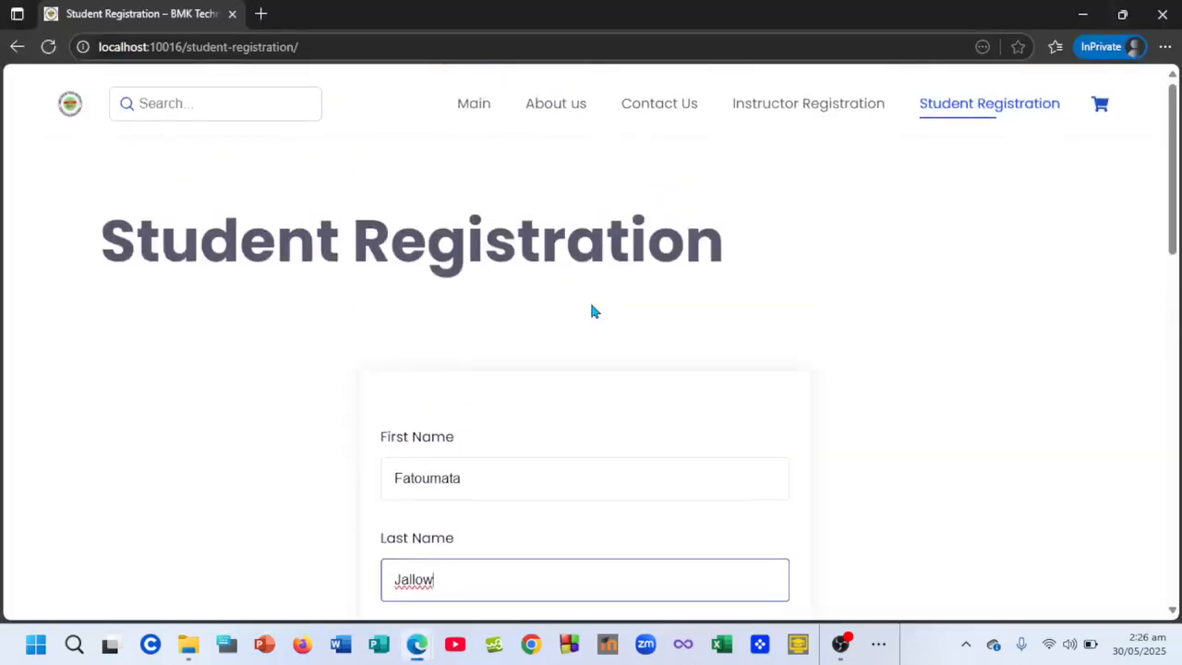
scroll(591, 305, "down", 2)
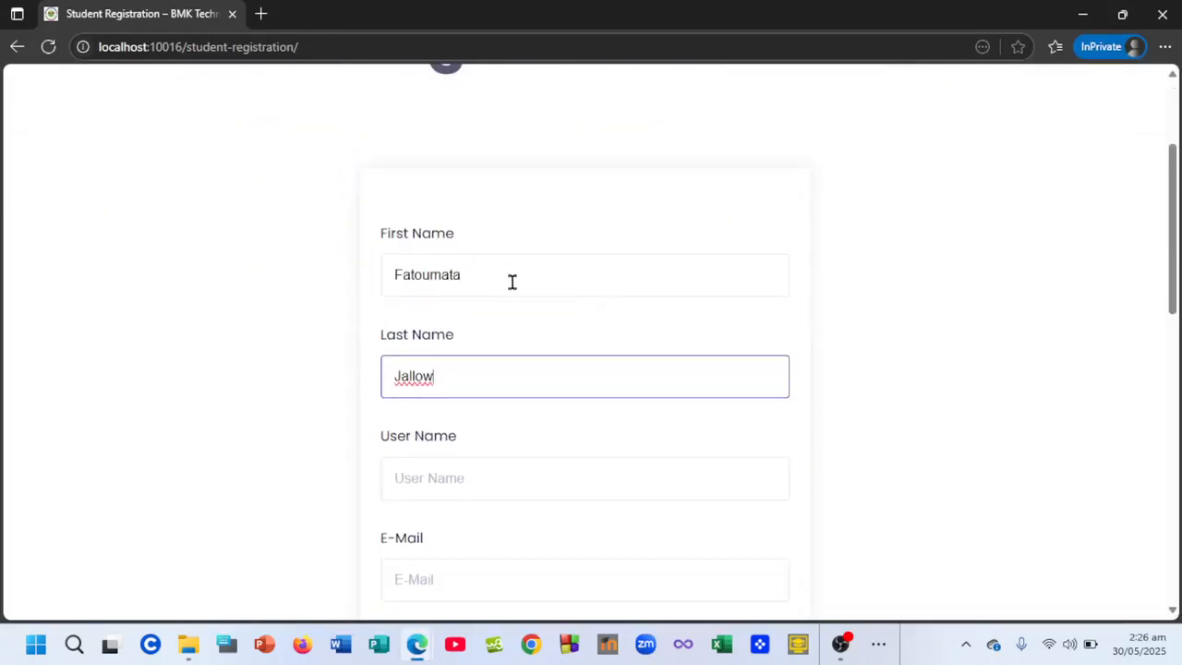
scroll(513, 314, "down", 1)
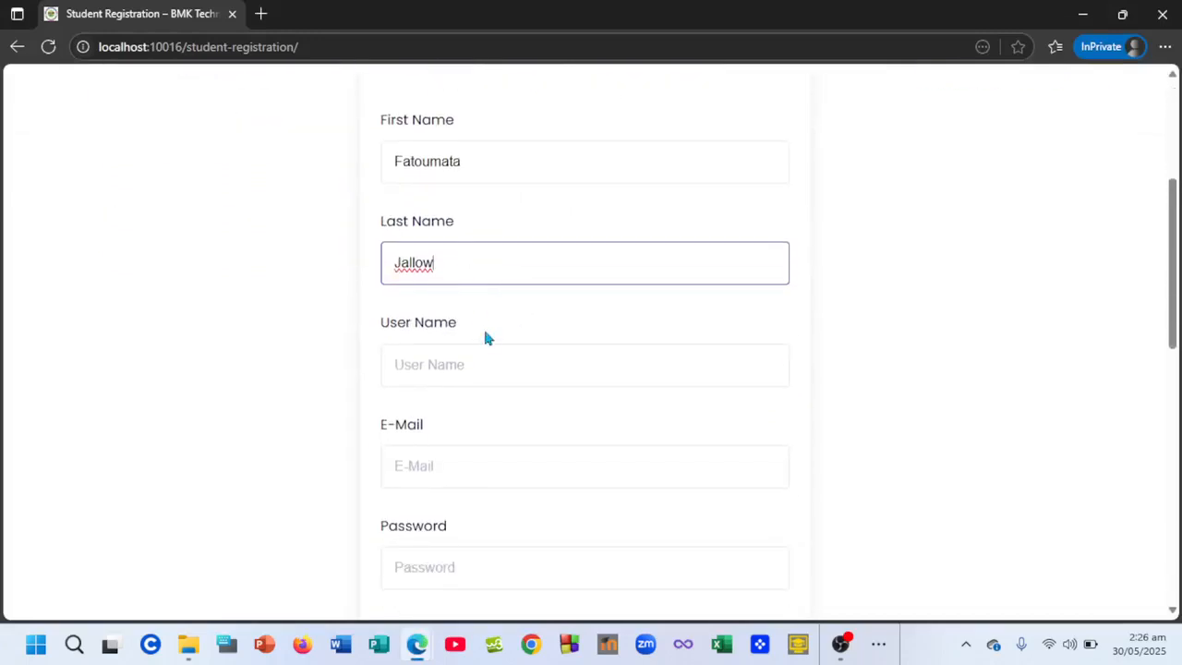
left_click(469, 364)
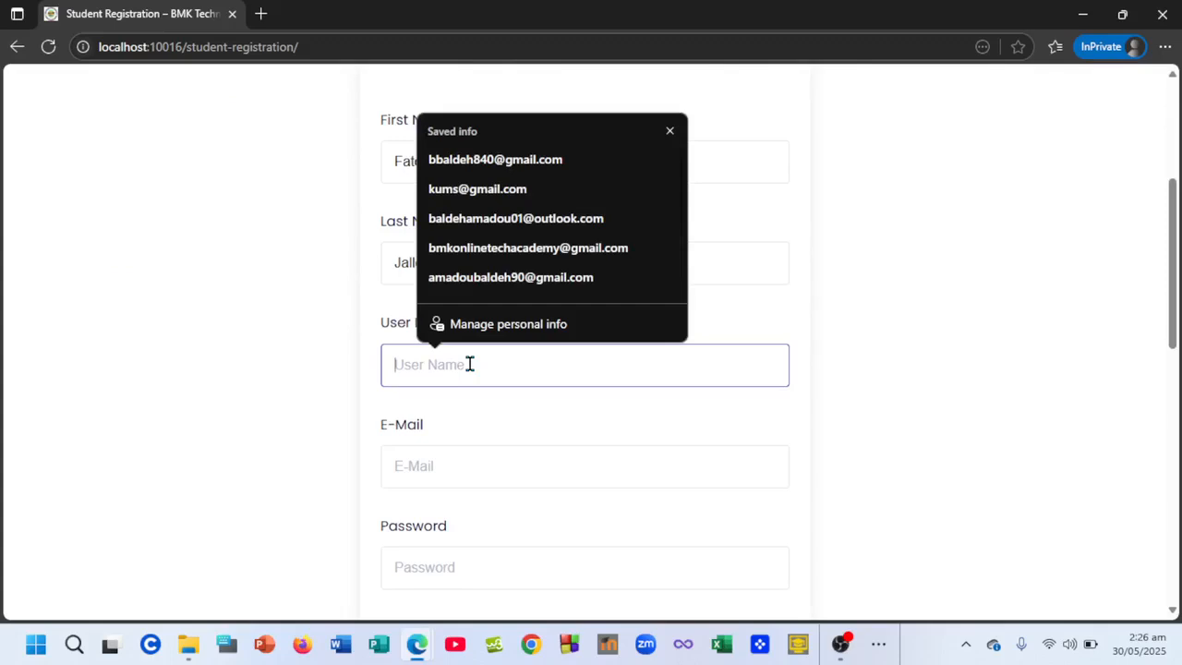
type("famj")
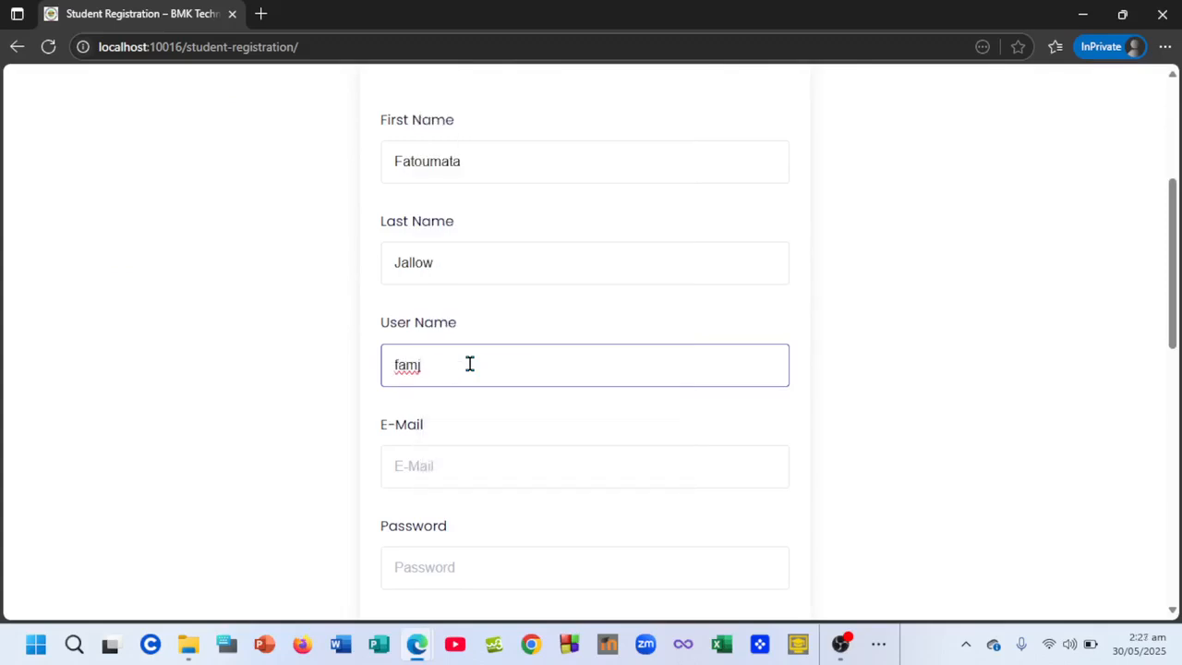
- Fill in the student's e-mail address, correcting its ending
scroll(469, 364, "down", 1)
left_click(449, 359)
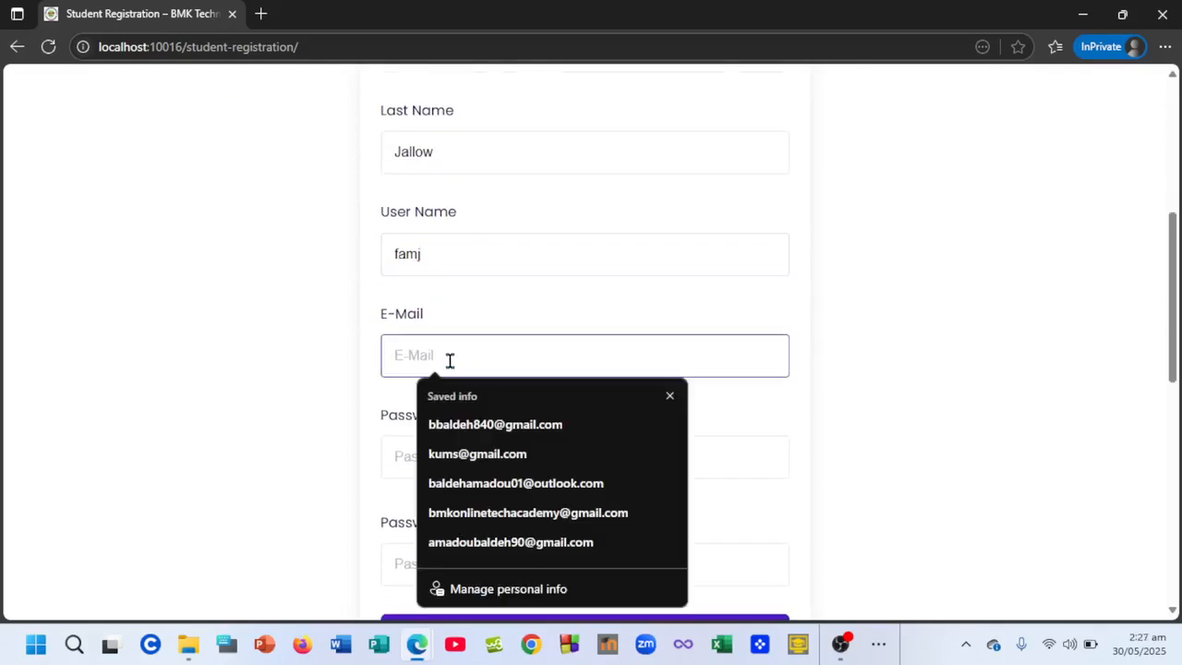
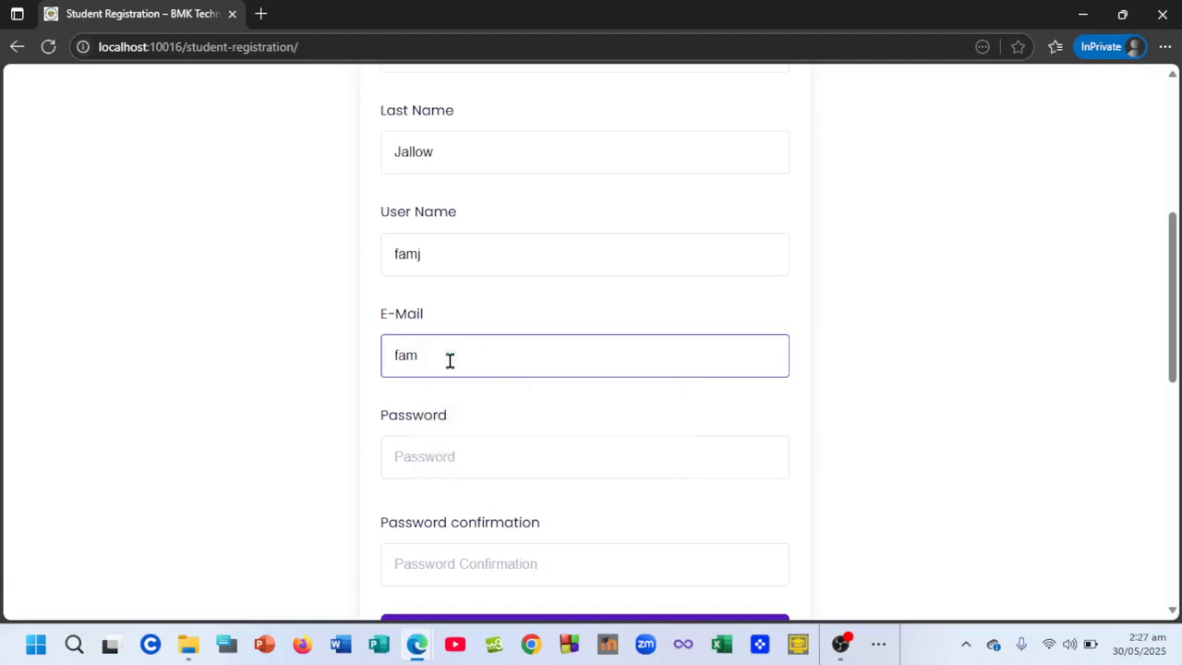
type(".com")
- Enter a Strong-rated password, verify it with the eye toggle, and paste it into Password confirmation
left_click(471, 467)
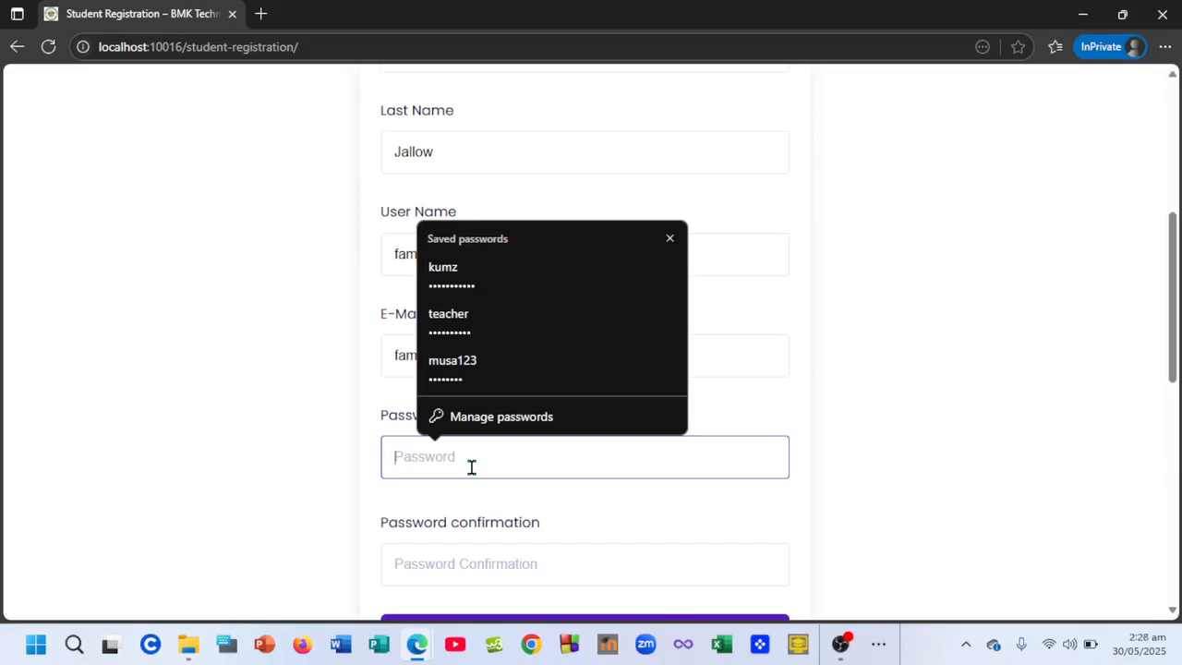
type("•••••")
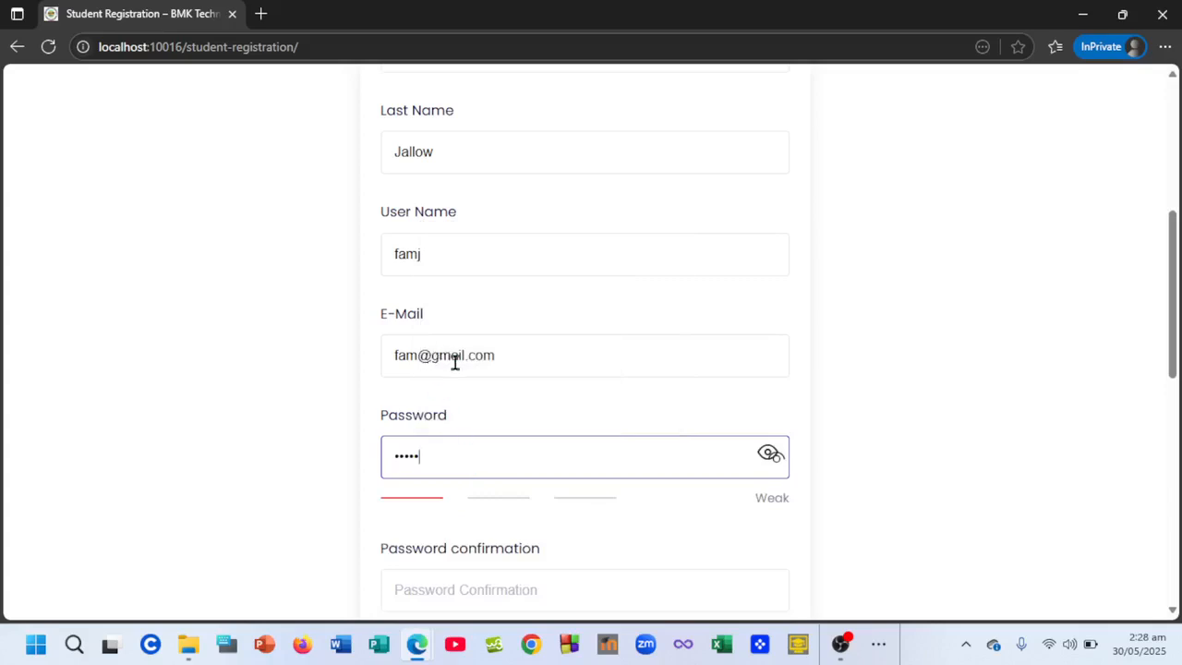
type("••••")
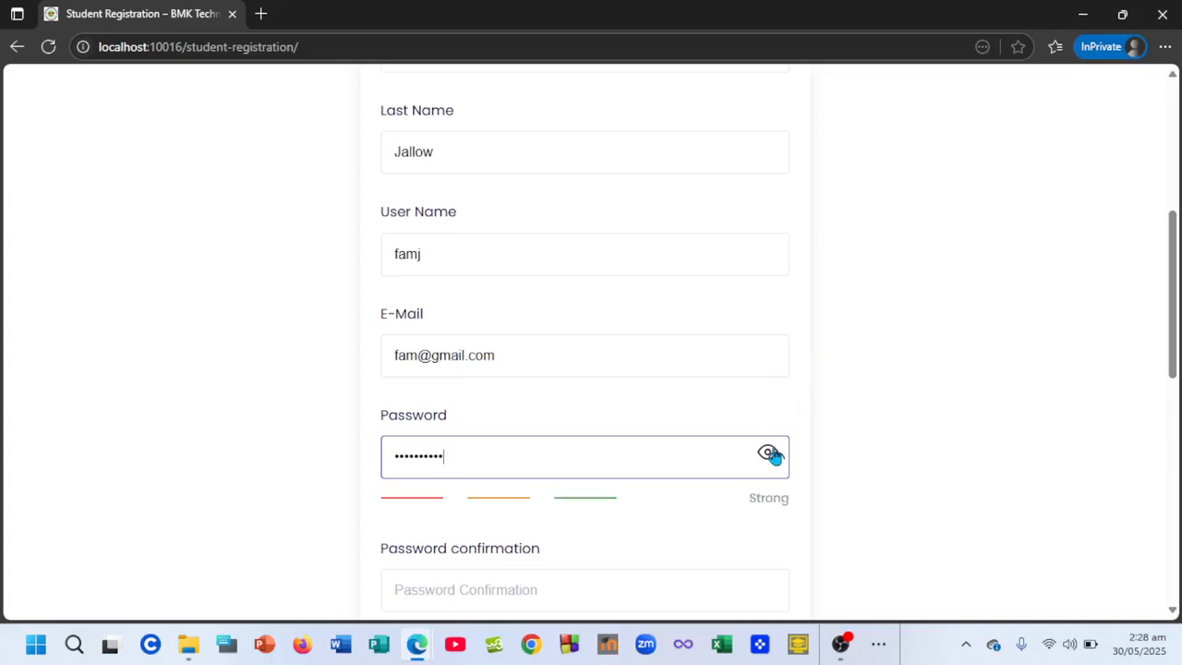
scroll(655, 351, "down", 2)
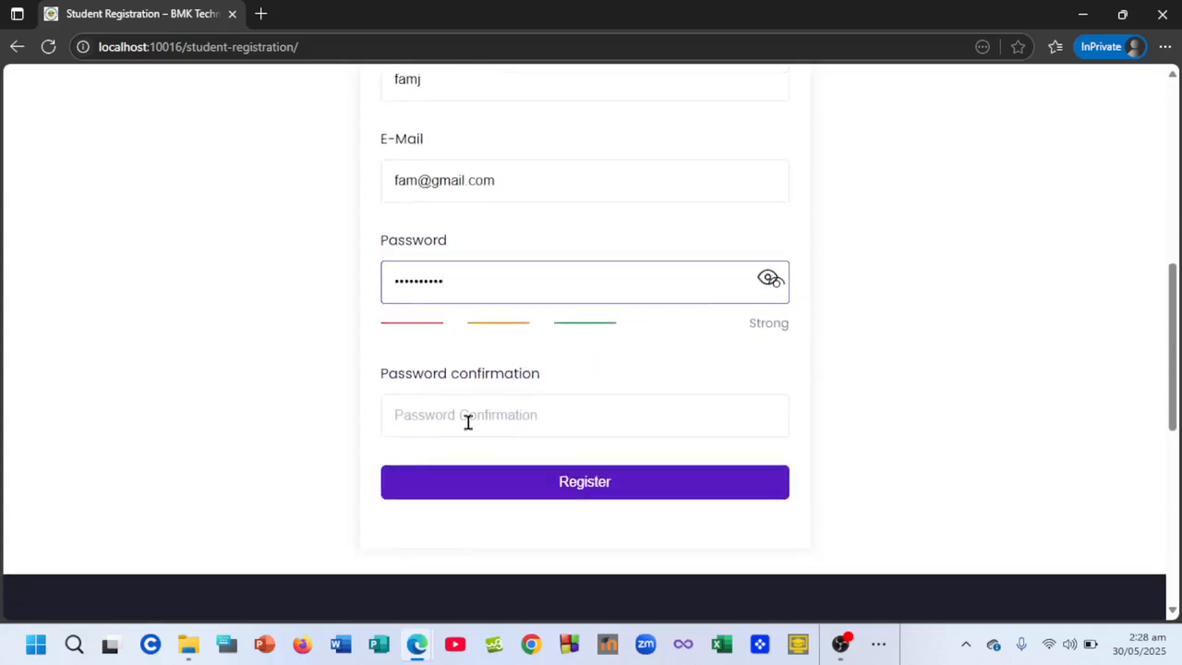
left_click(772, 280)
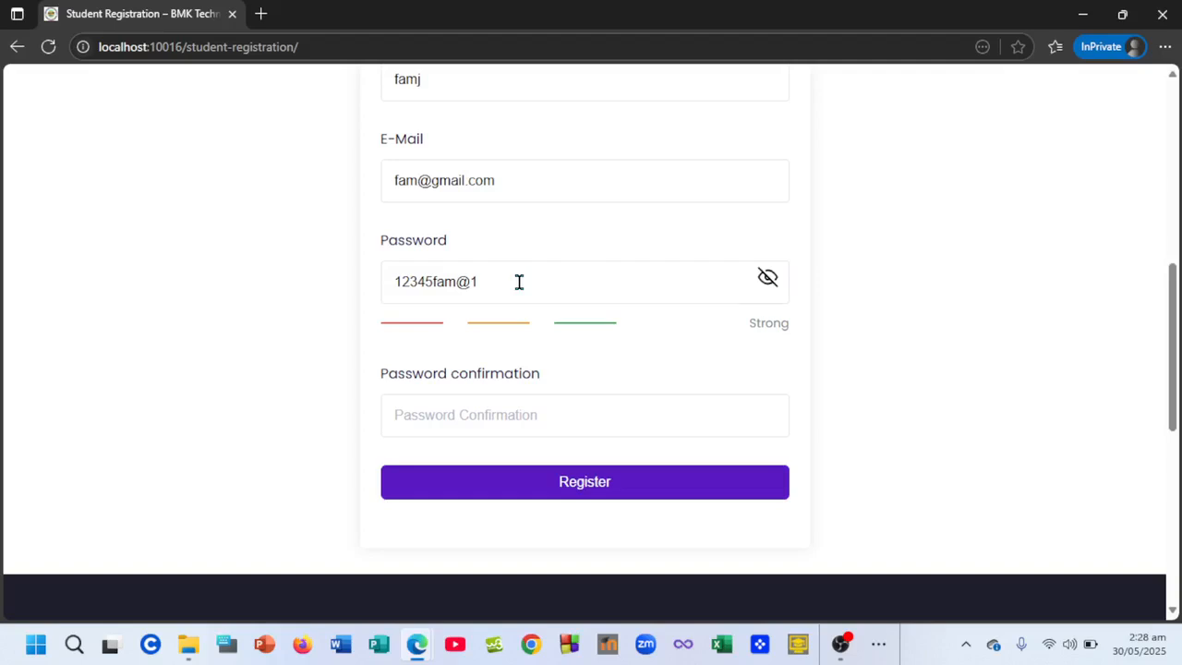
left_click_drag(519, 282, 382, 290)
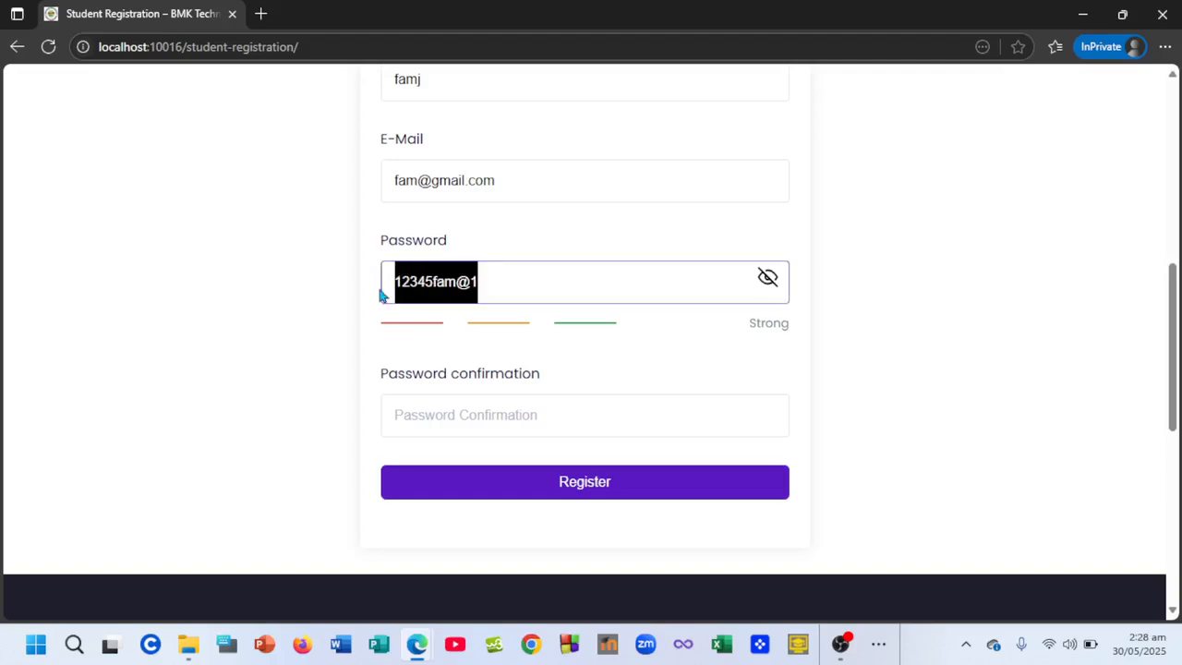
left_click(772, 285)
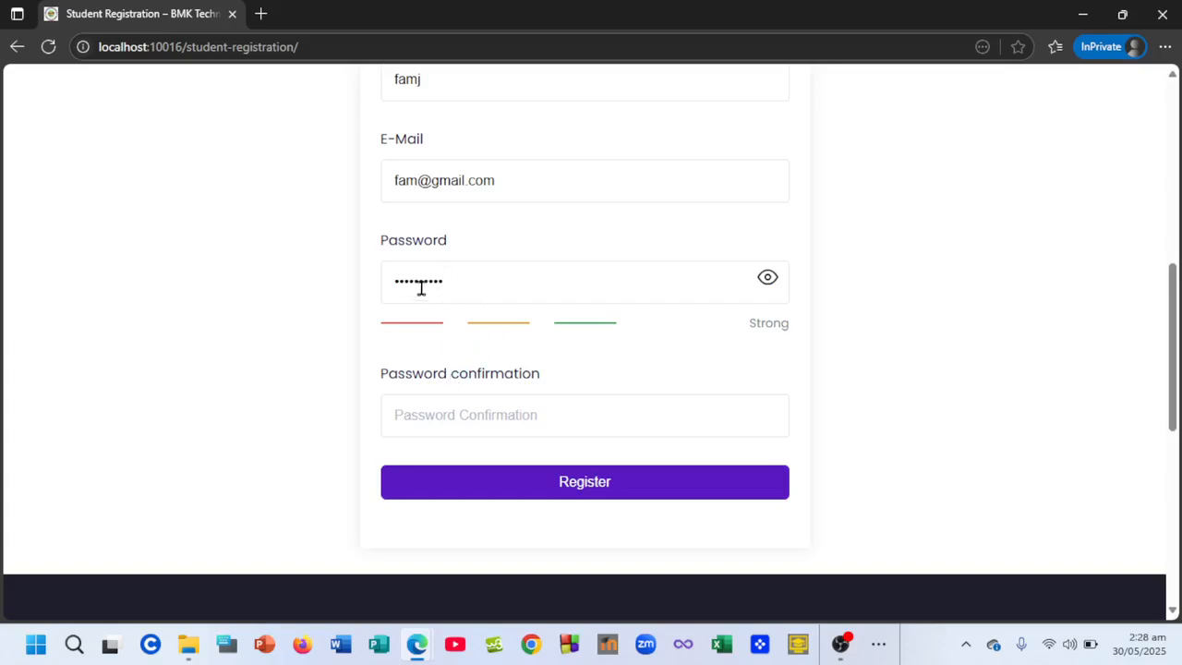
left_click_drag(490, 275, 392, 280)
left_click(394, 281)
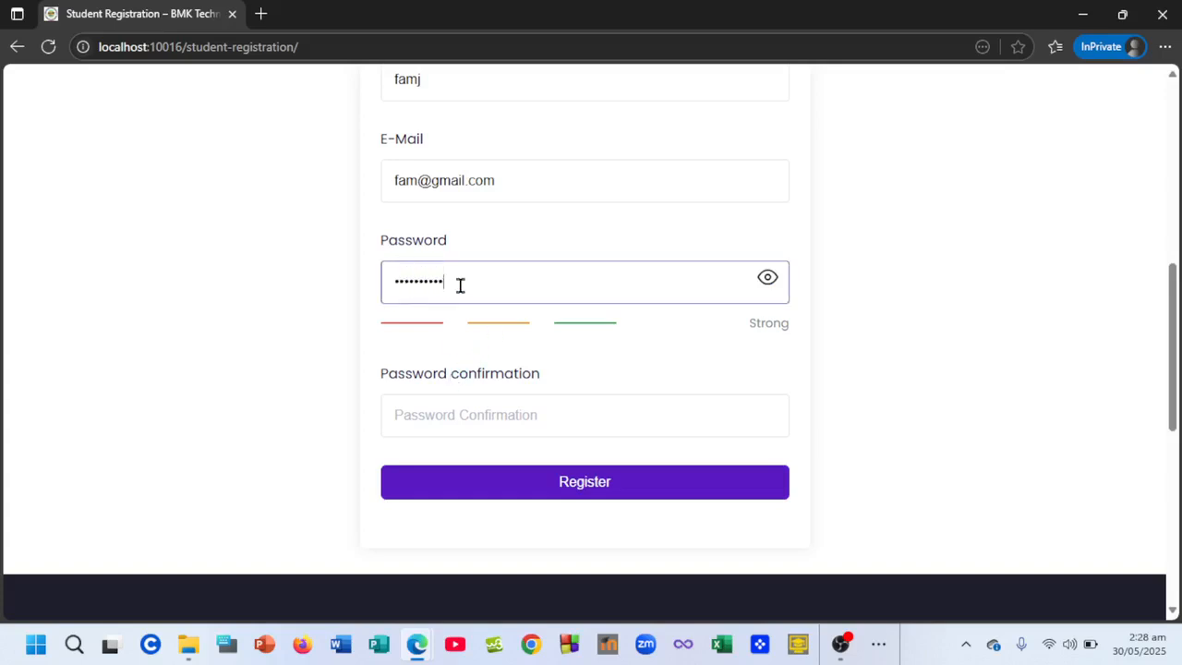
left_click(433, 406)
key("ctrl+v")
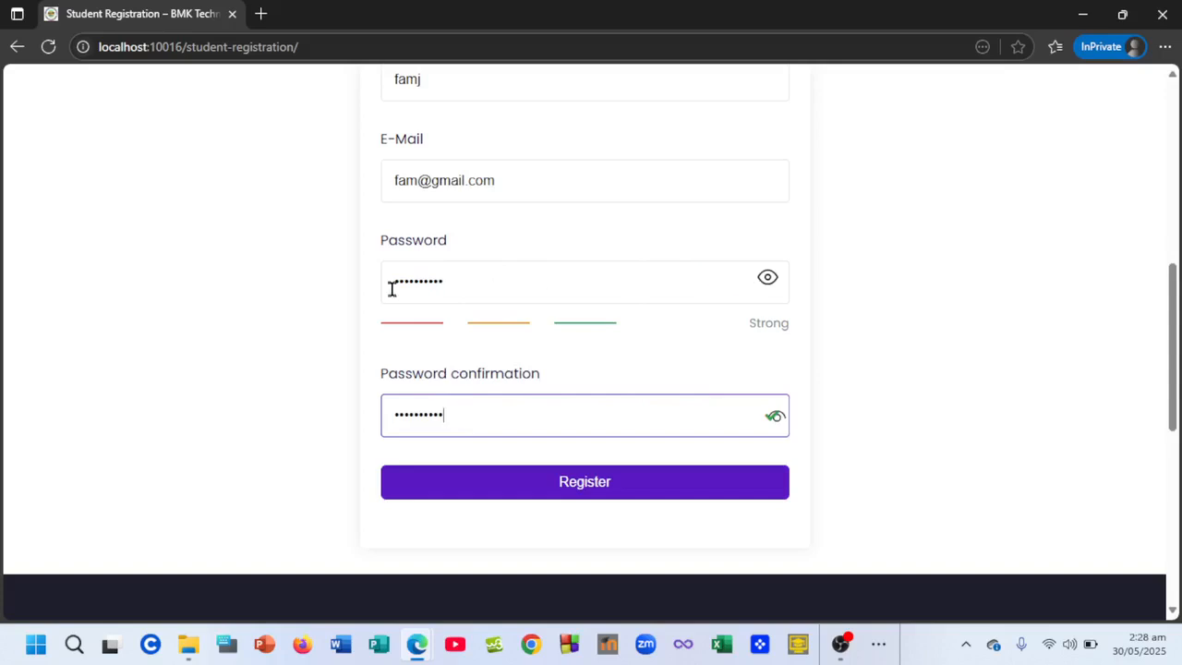
scroll(566, 407, "down", 1)
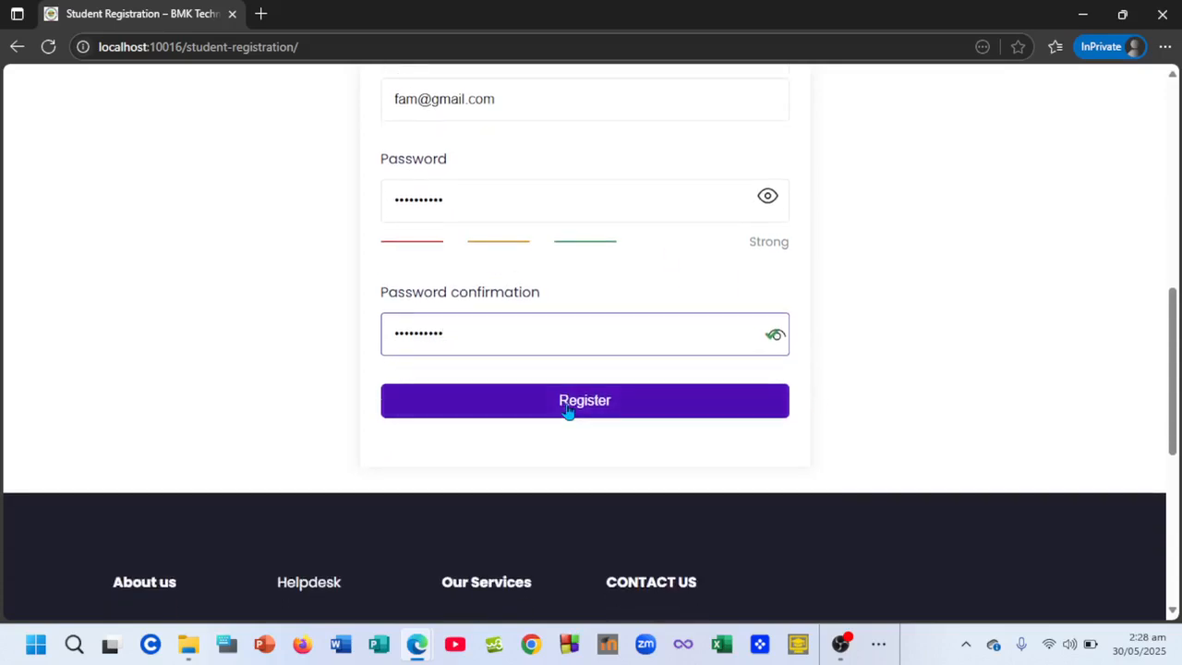
- Submit the registration and scroll the new student's dashboard showing 0 enrolled, active and completed courses
left_click(584, 412)
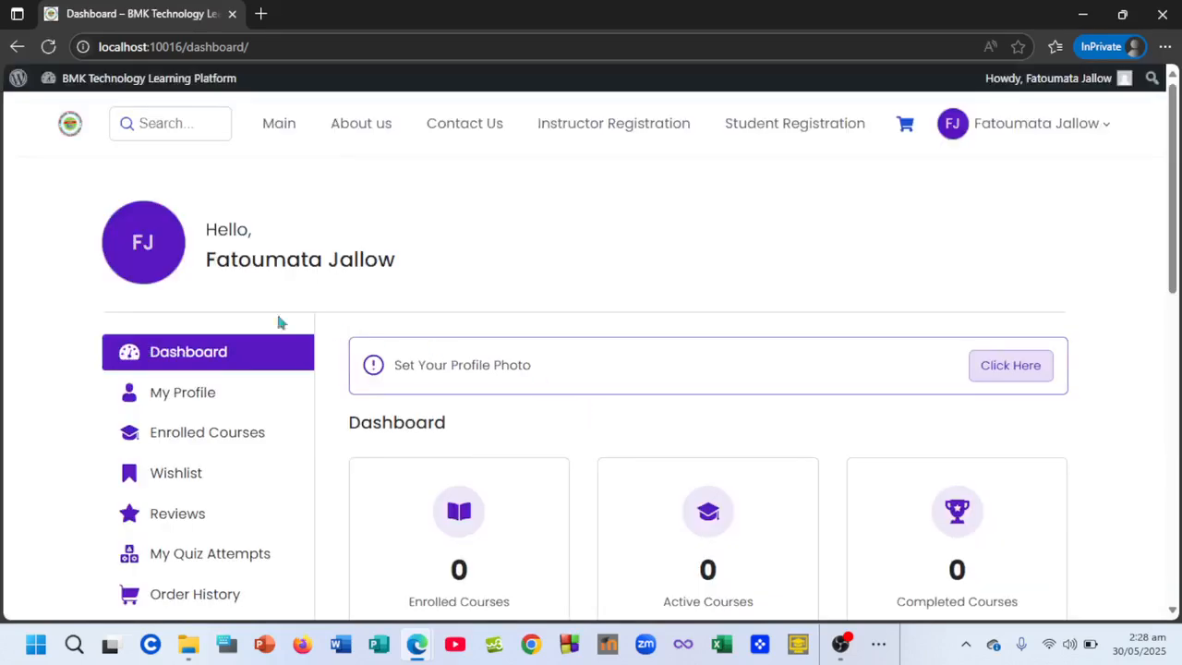
scroll(491, 271, "down", 3)
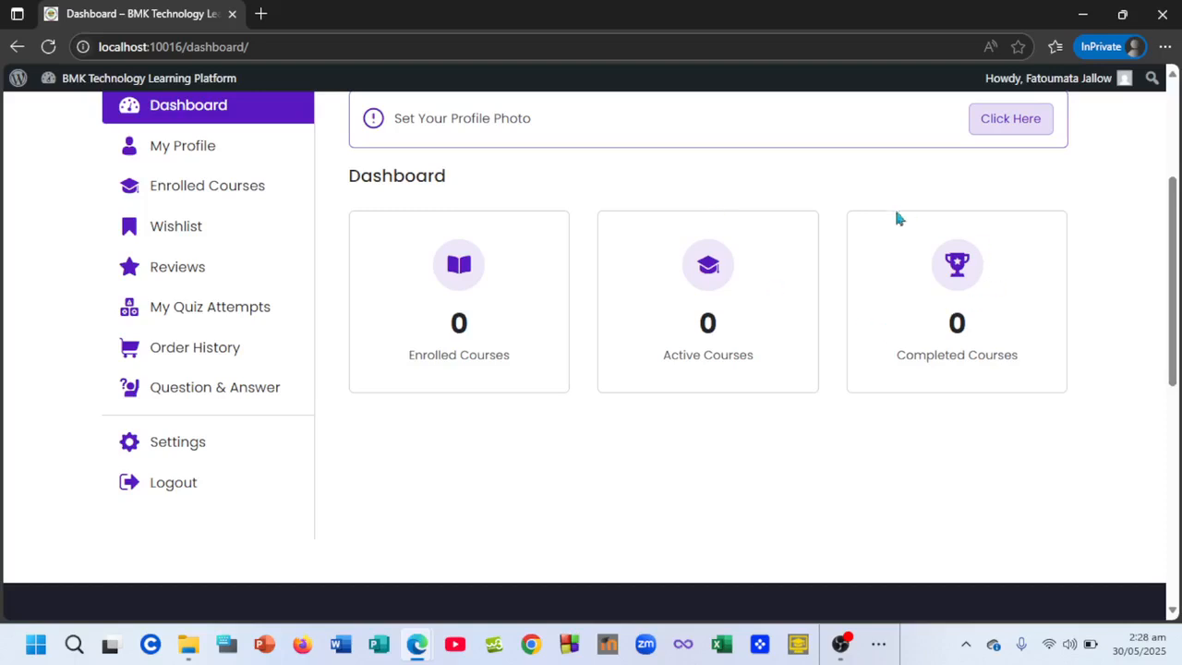
scroll(940, 336, "up", 3)
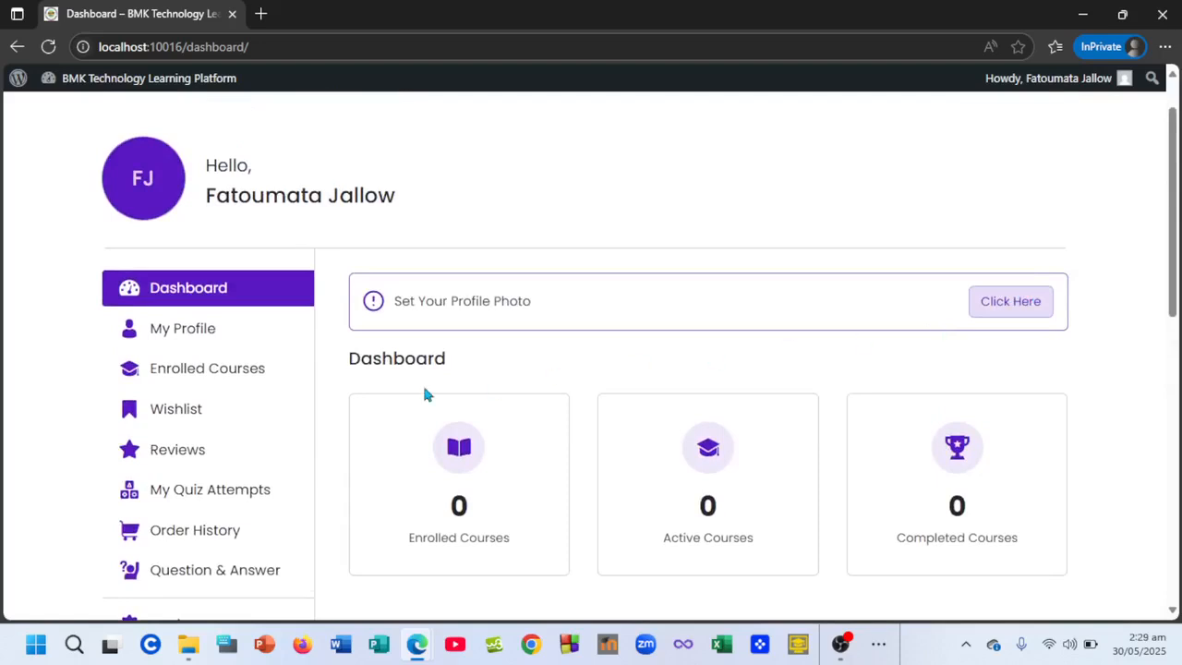
scroll(425, 394, "down", 2)
- Reload the admin All Users list to see the new student as a fifth account, a Subscriber
mouse_move(417, 644)
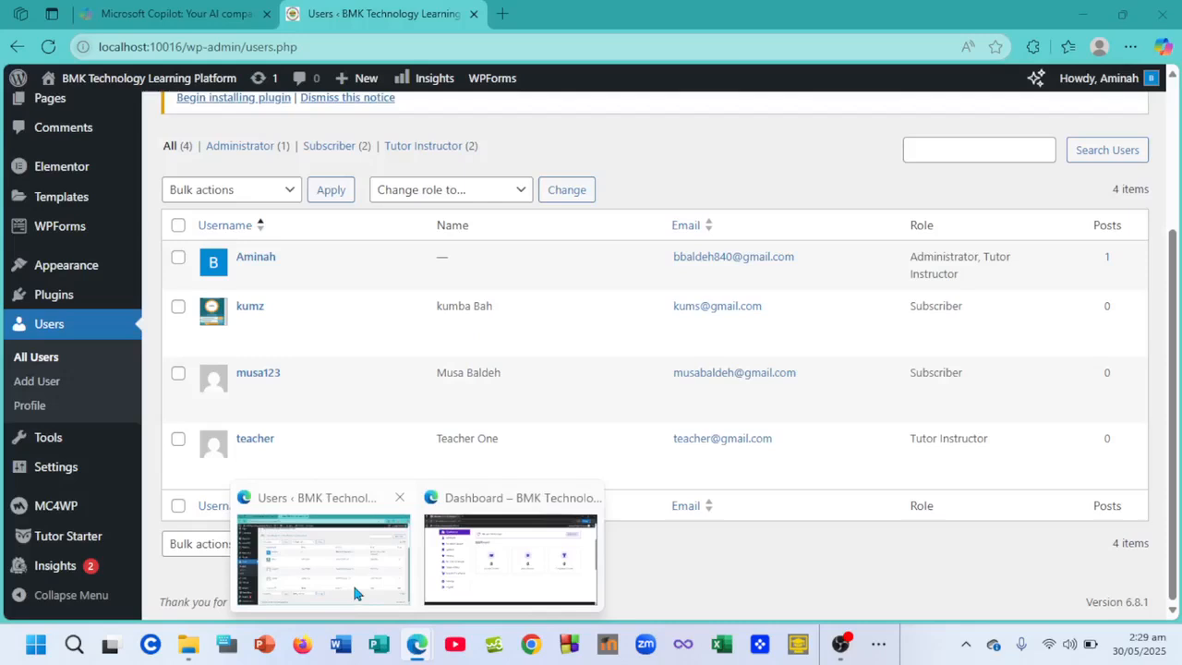
left_click(353, 592)
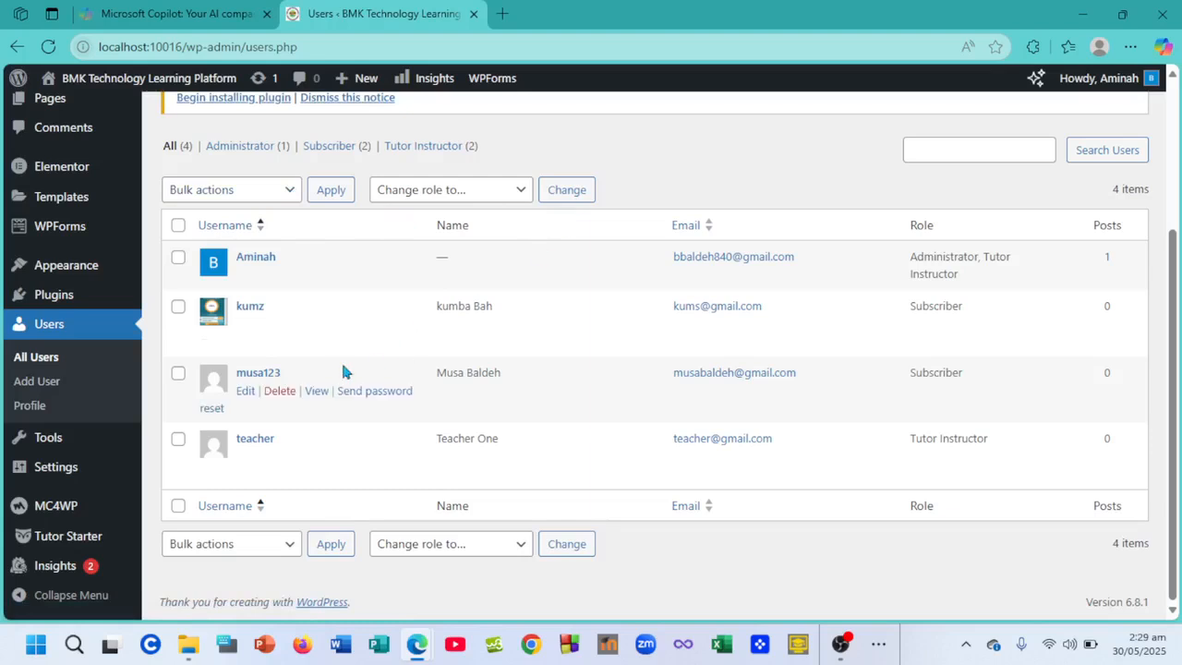
scroll(336, 363, "down", 2)
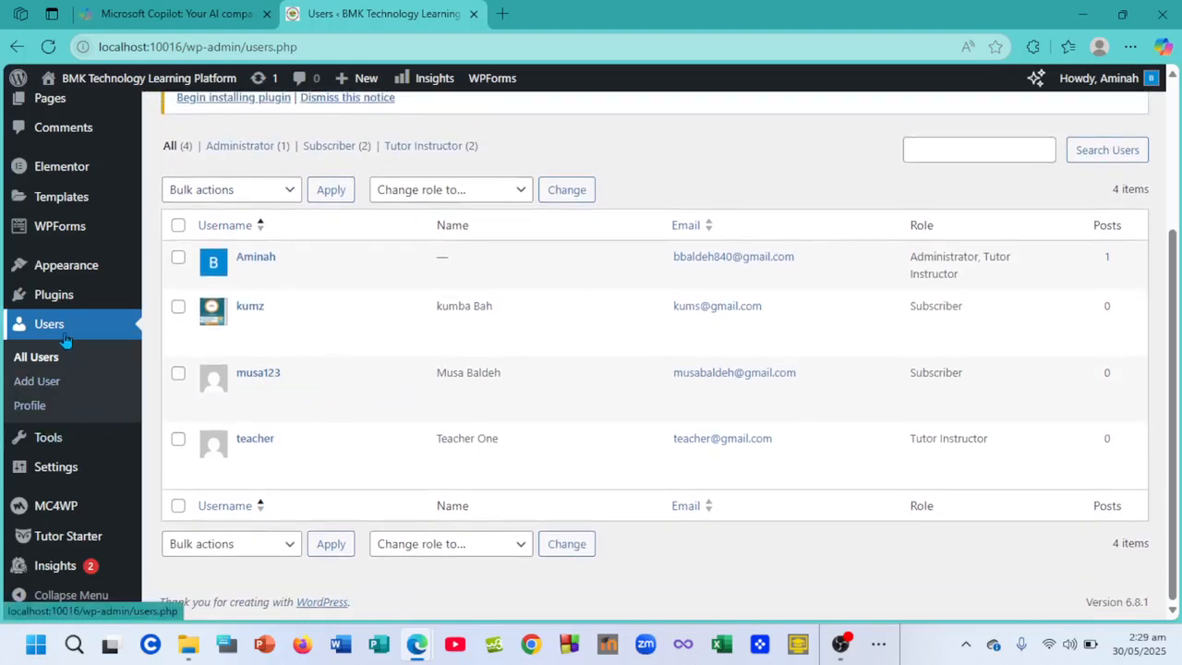
left_click(69, 357)
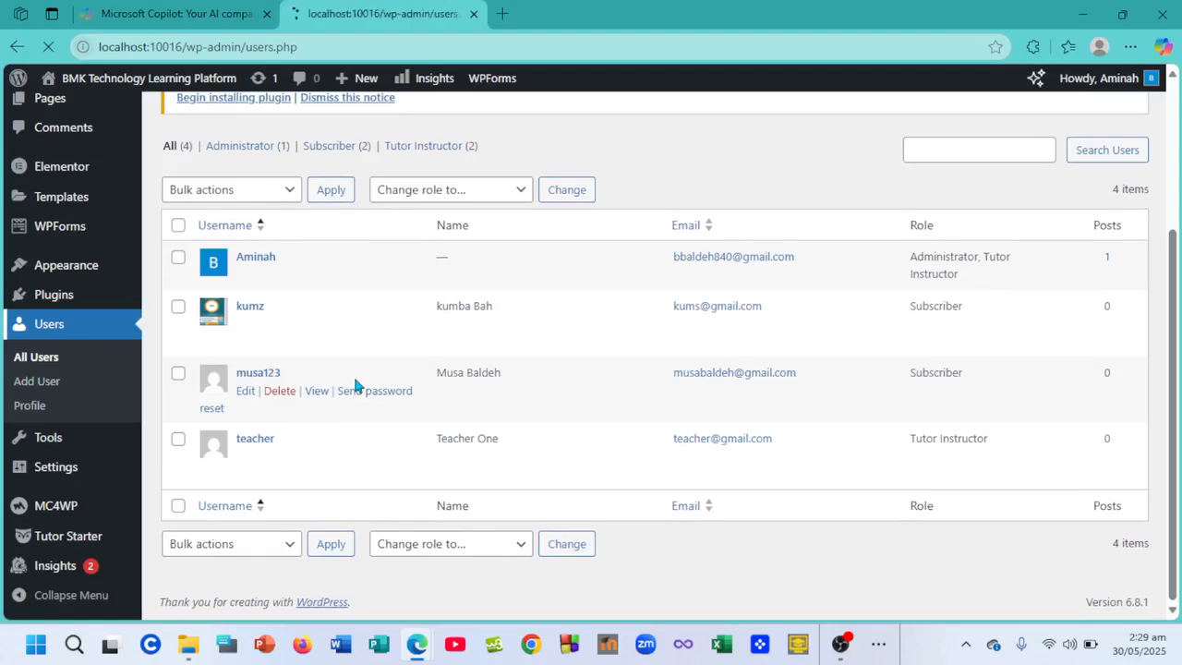
scroll(394, 506, "down", 5)
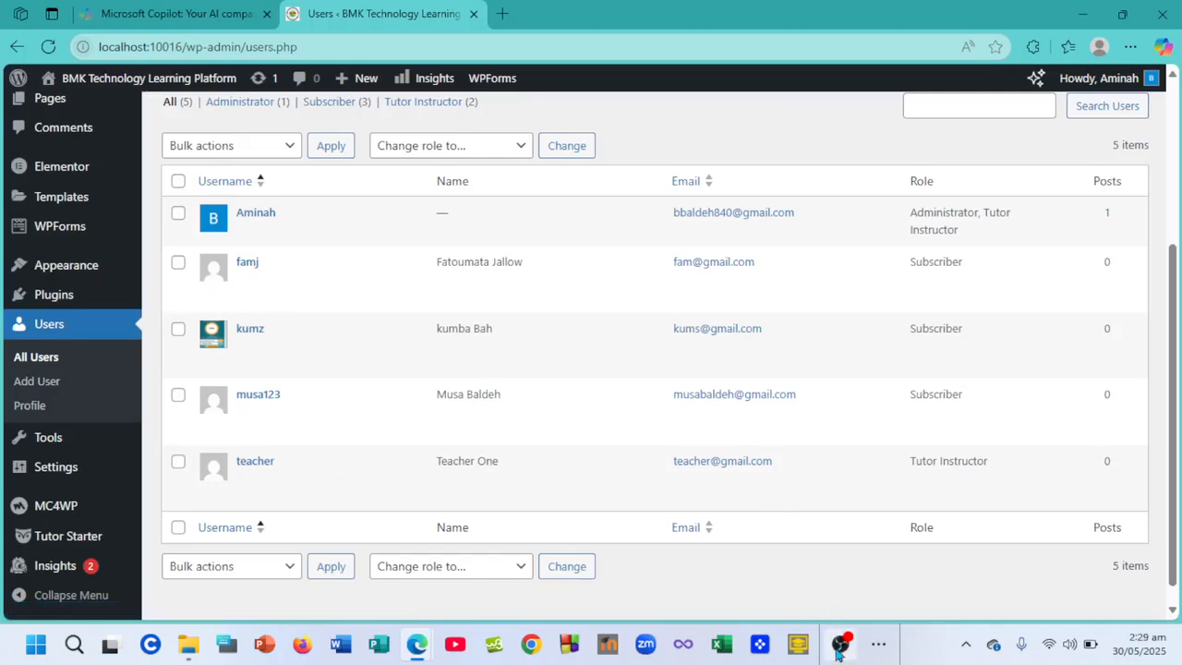
- Return to the student's dashboard and log out through the header account menu
mouse_move(837, 651)
mouse_move(420, 651)
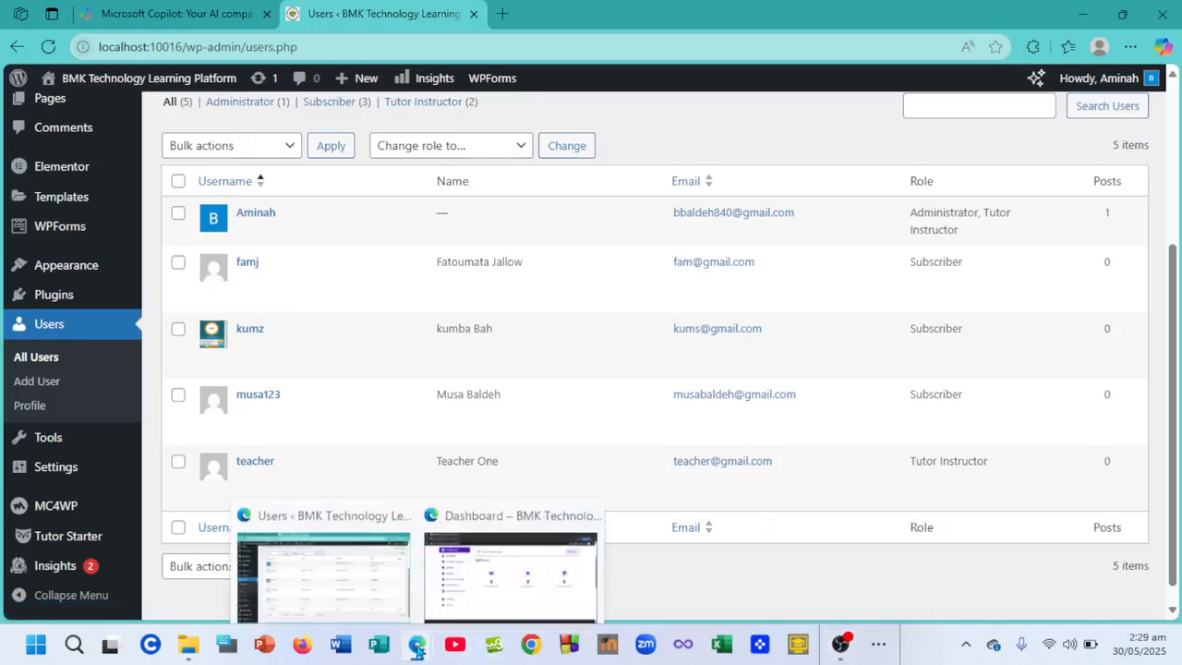
left_click(499, 581)
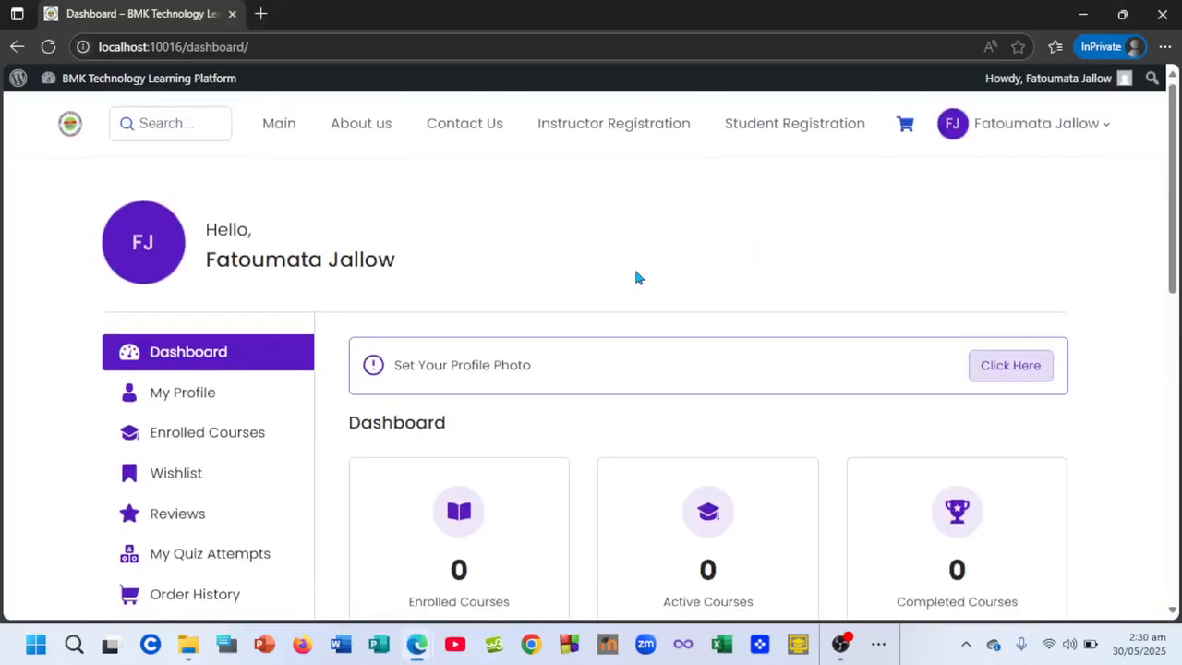
scroll(636, 277, "down", 1)
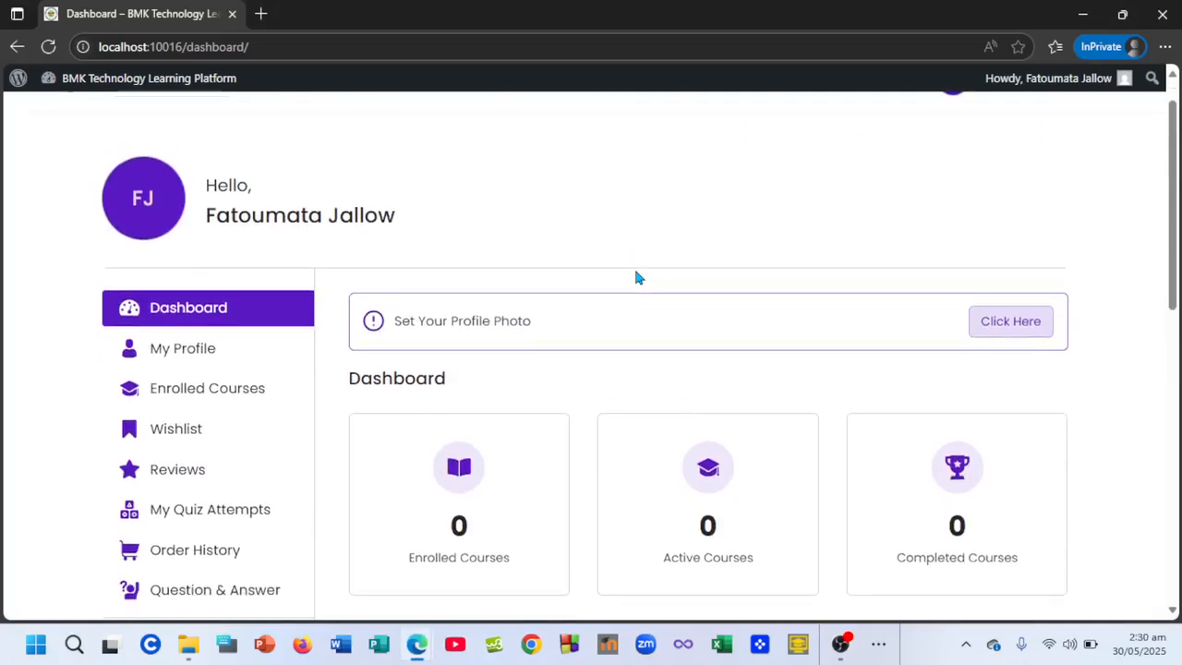
scroll(635, 277, "up", 1)
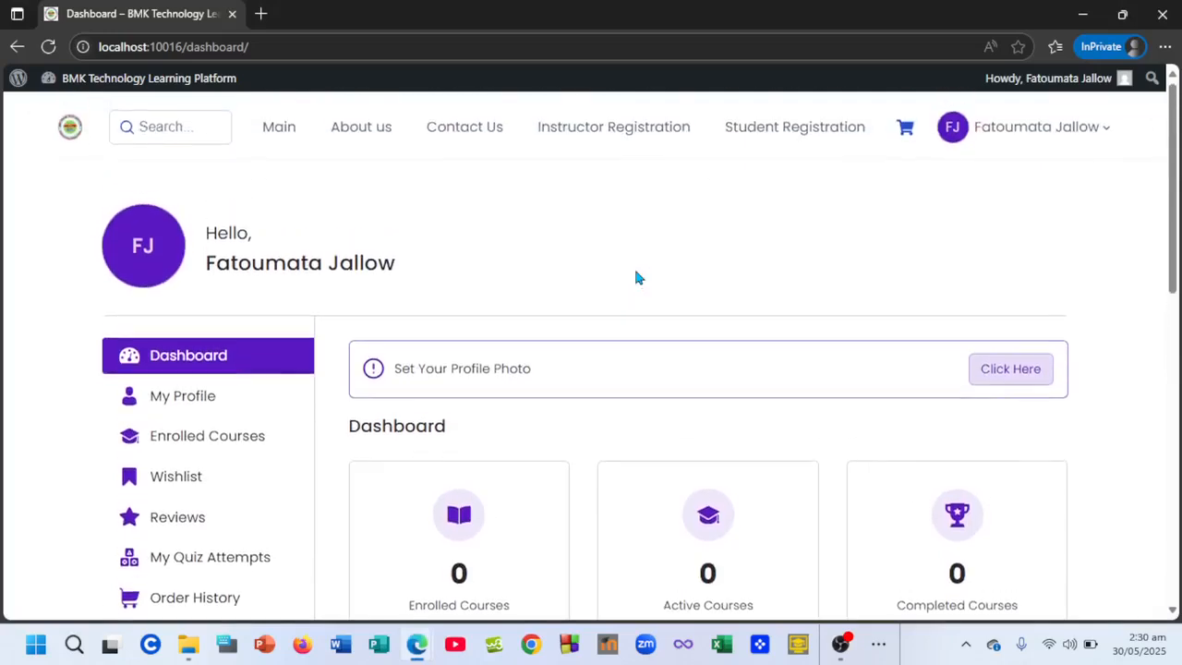
mouse_move(1030, 124)
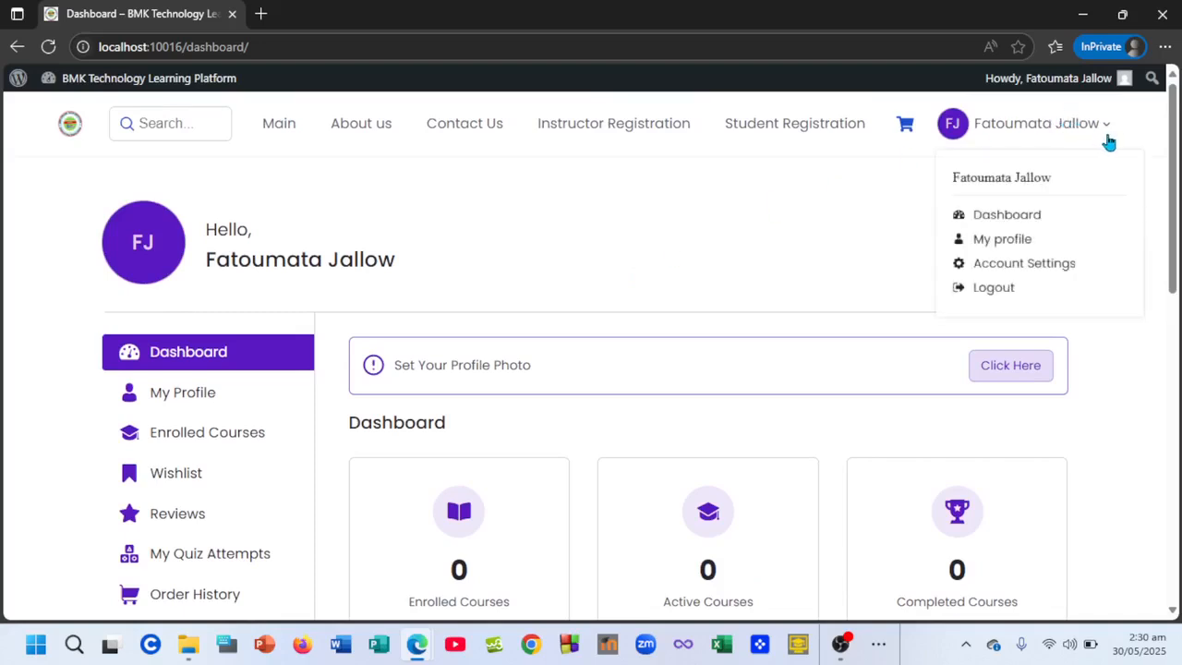
left_click(1014, 290)
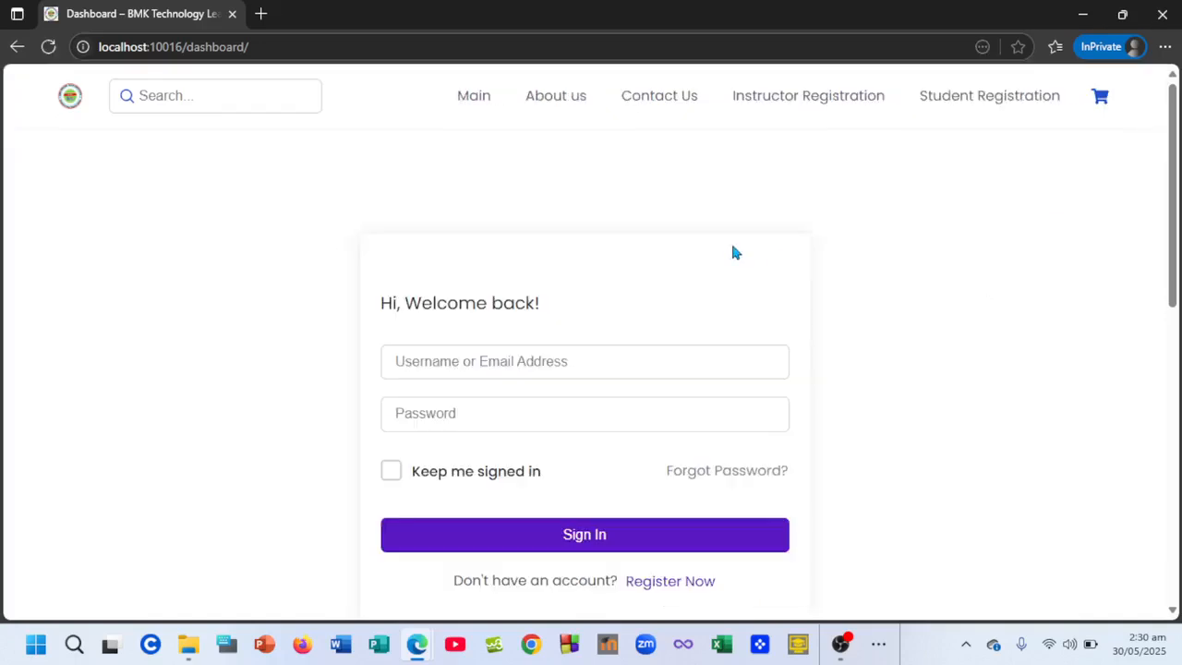
- Sign in with the saved teacher account from Edge's saved logins, with Keep me signed in ticked
left_click(622, 363)
scroll(623, 364, "down", 1)
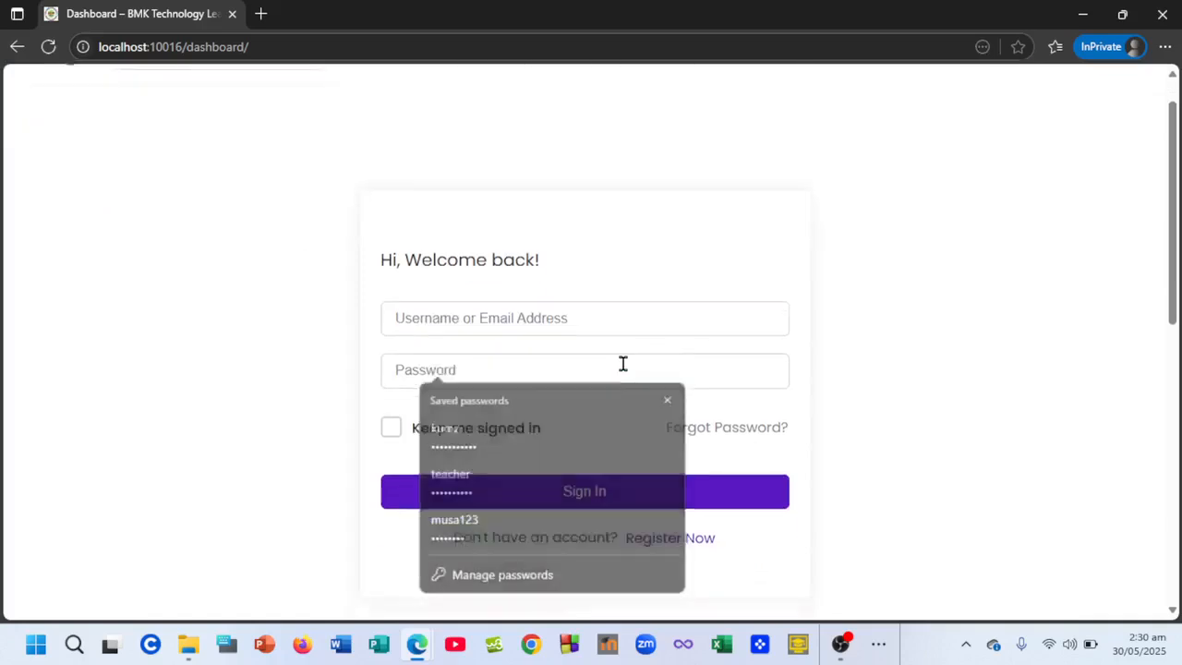
scroll(623, 371, "up", 1)
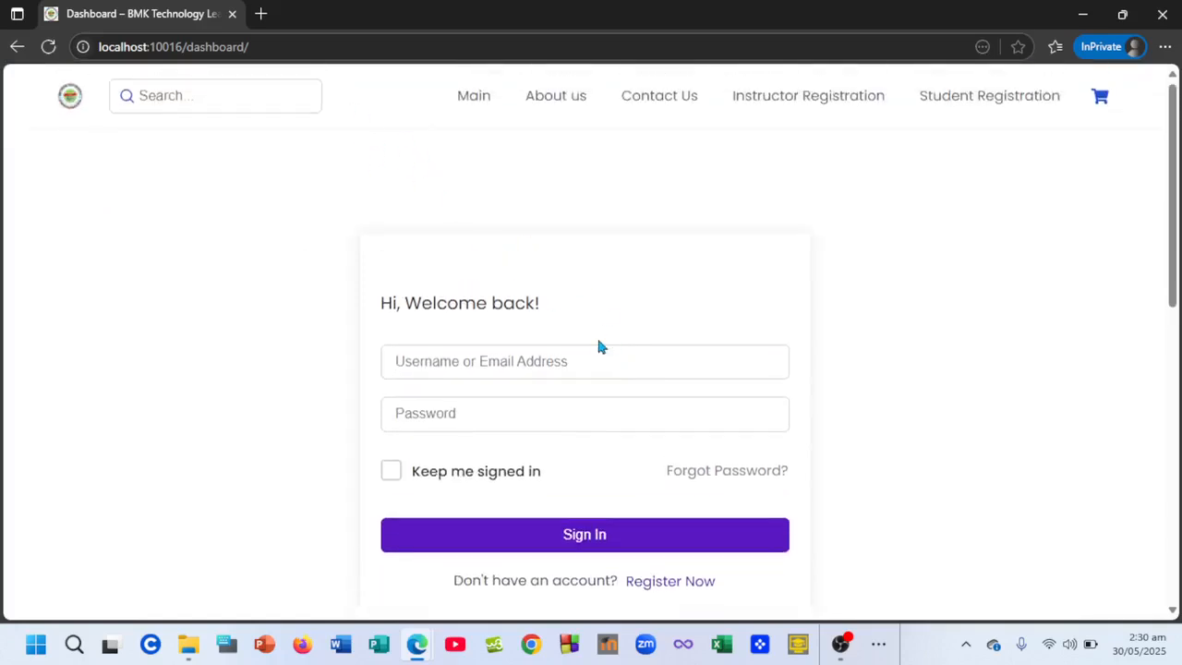
scroll(598, 347, "down", 1)
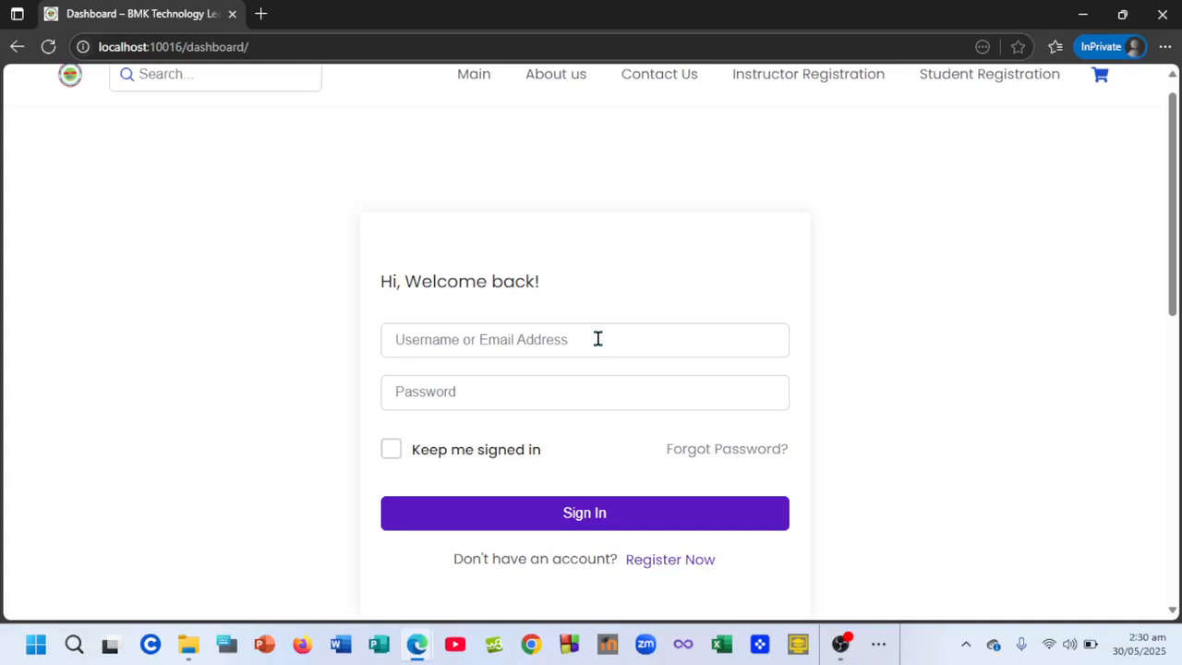
left_click(597, 339)
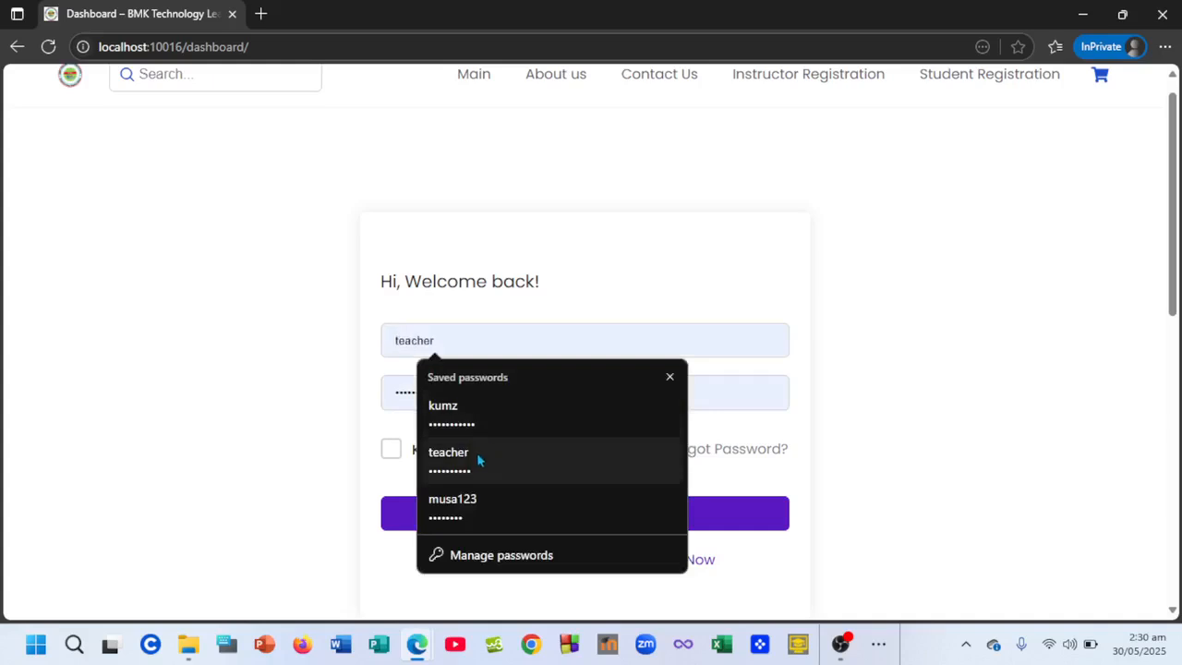
left_click(476, 457)
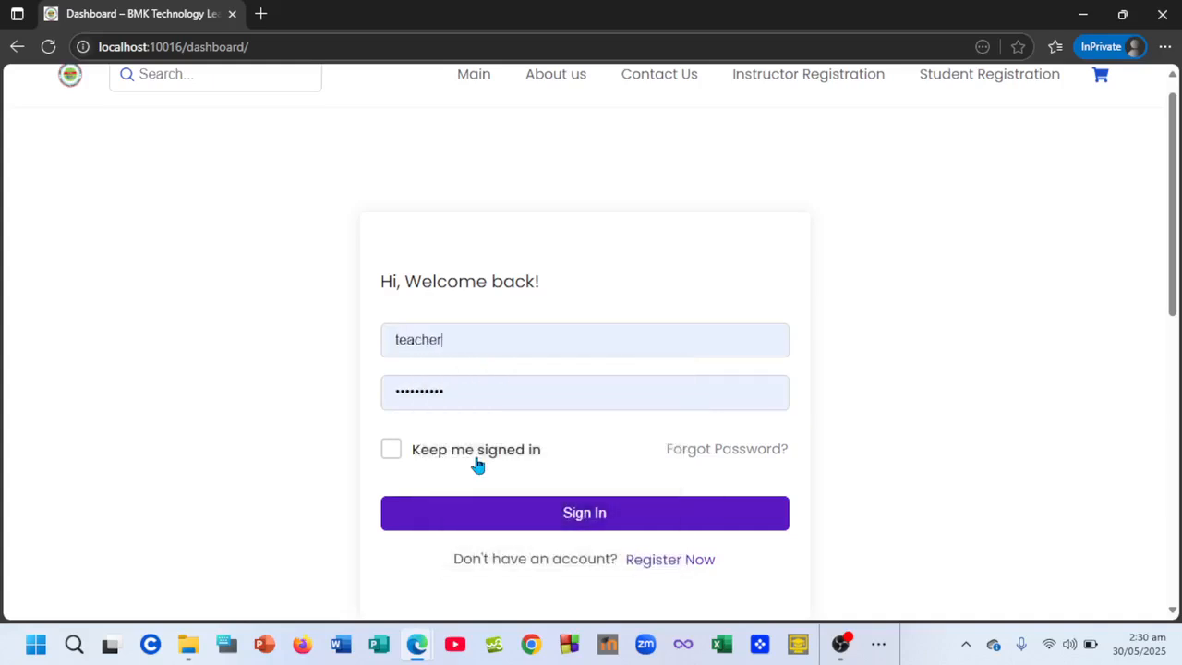
left_click(392, 450)
left_click(536, 513)
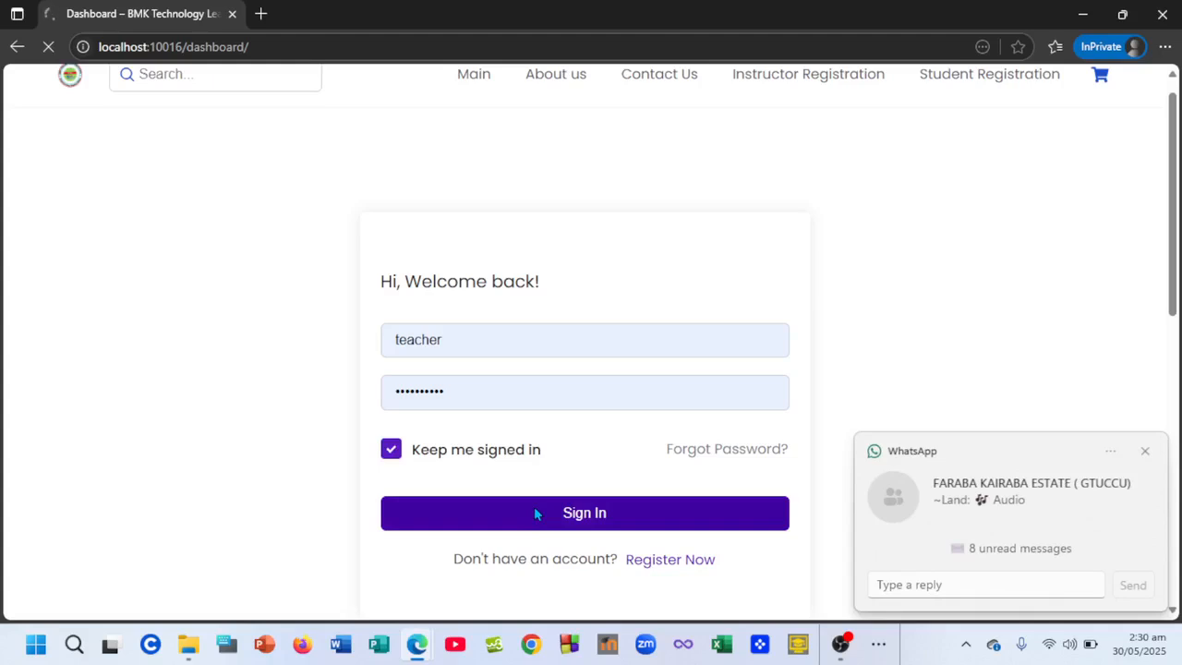
left_click(1144, 451)
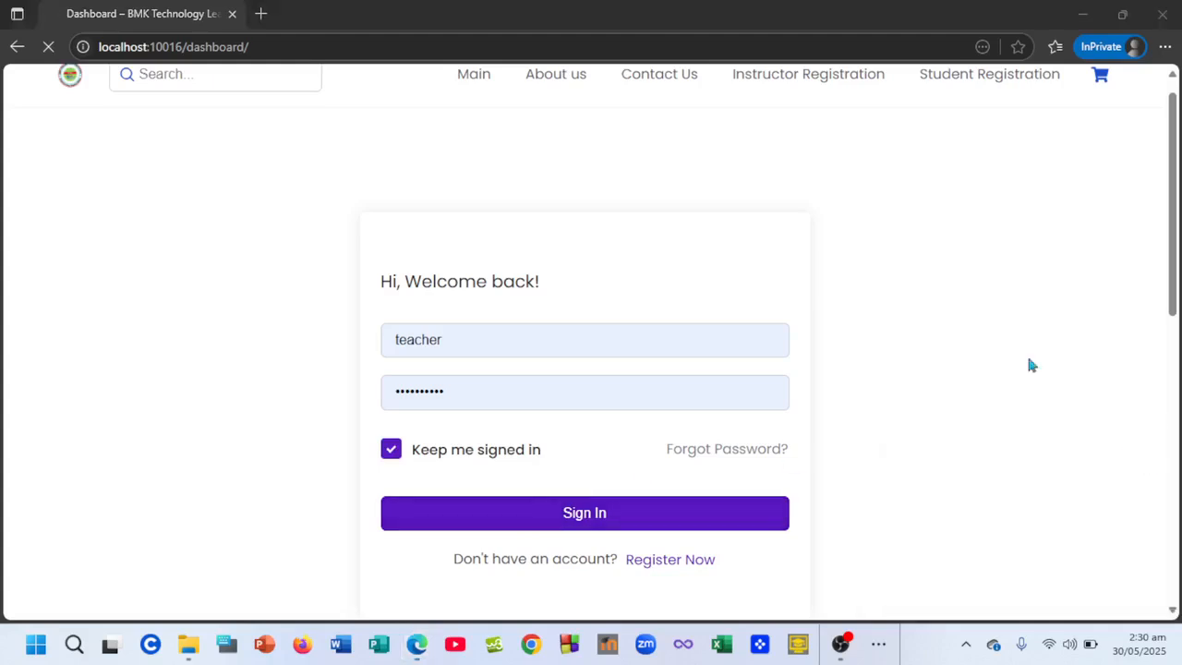
left_click(584, 238)
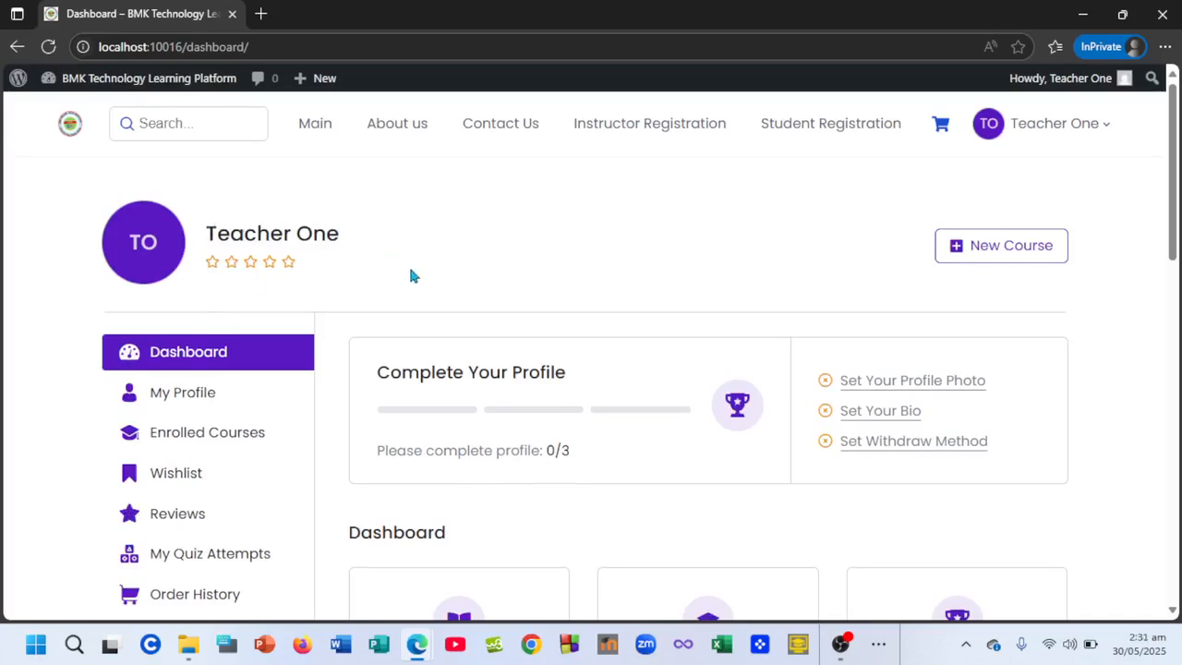
- Scroll through the instructor dashboard's stat cards, then open Course Builder for a new draft course
scroll(413, 275, "down", 2)
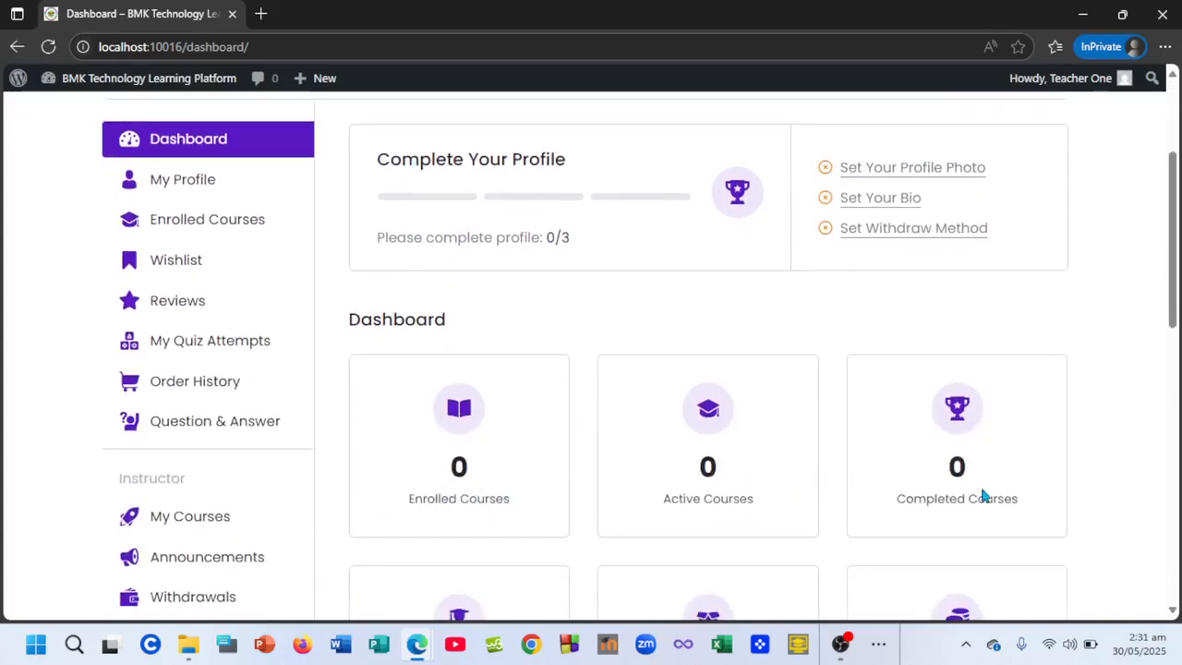
scroll(574, 446, "down", 2)
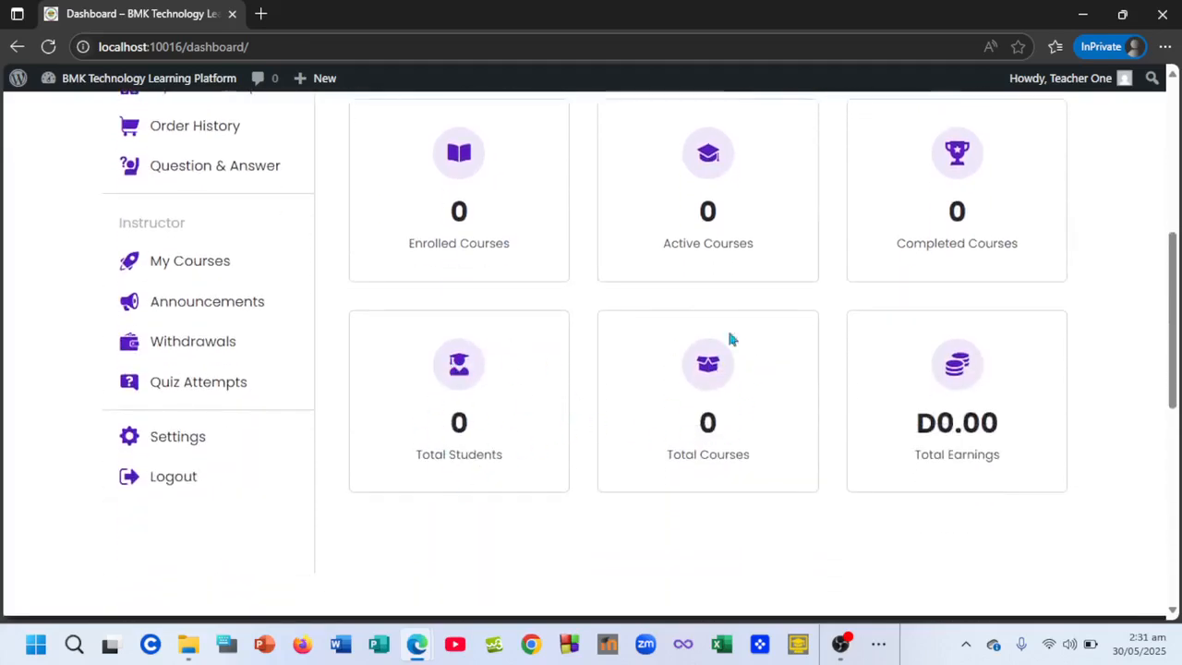
scroll(829, 402, "up", 3)
scroll(829, 407, "up", 1)
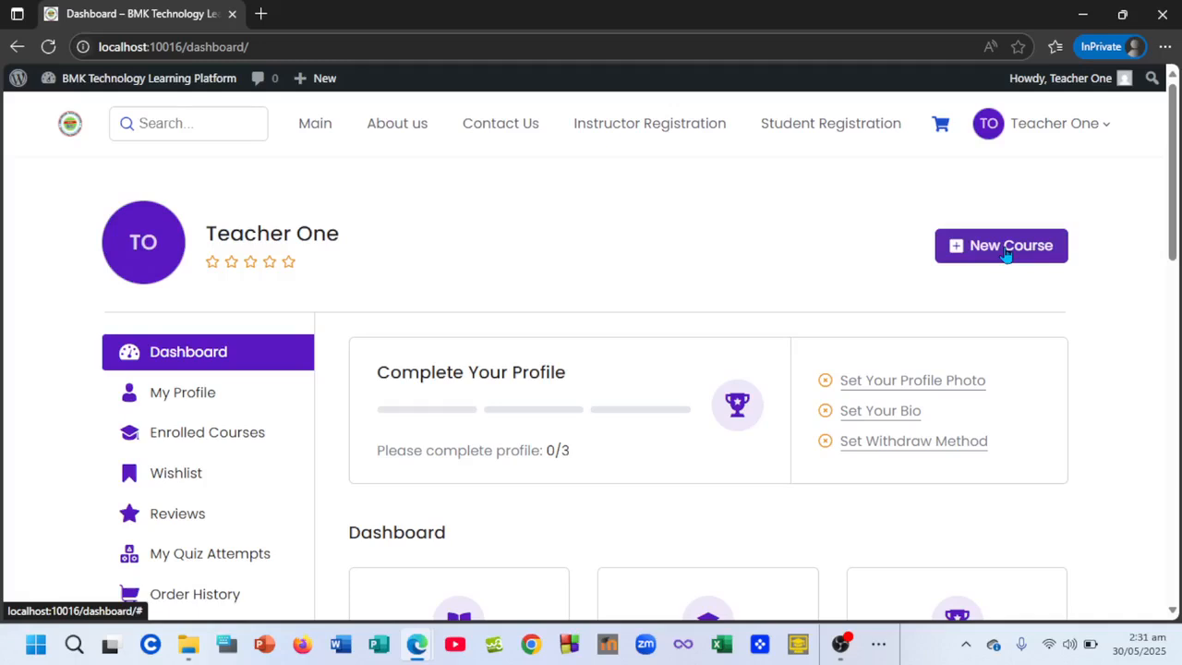
left_click(1006, 254)
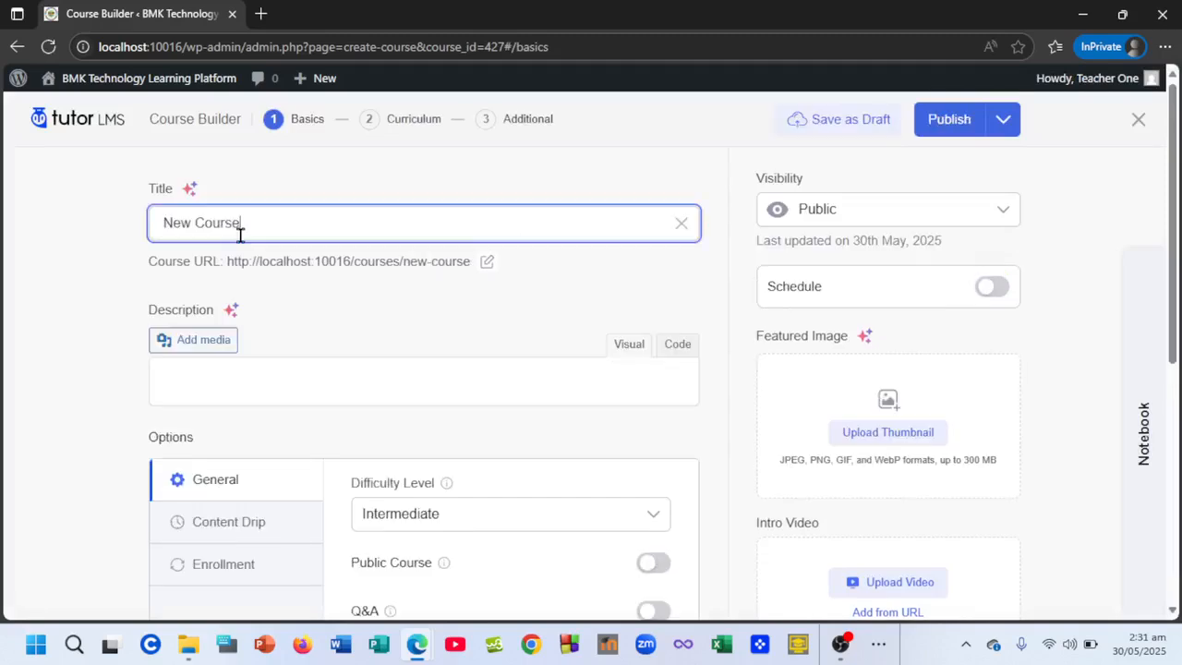
- Replace the default course title with 'Calculus 101', giving the slug calculus-101
left_click_drag(238, 230, 154, 229)
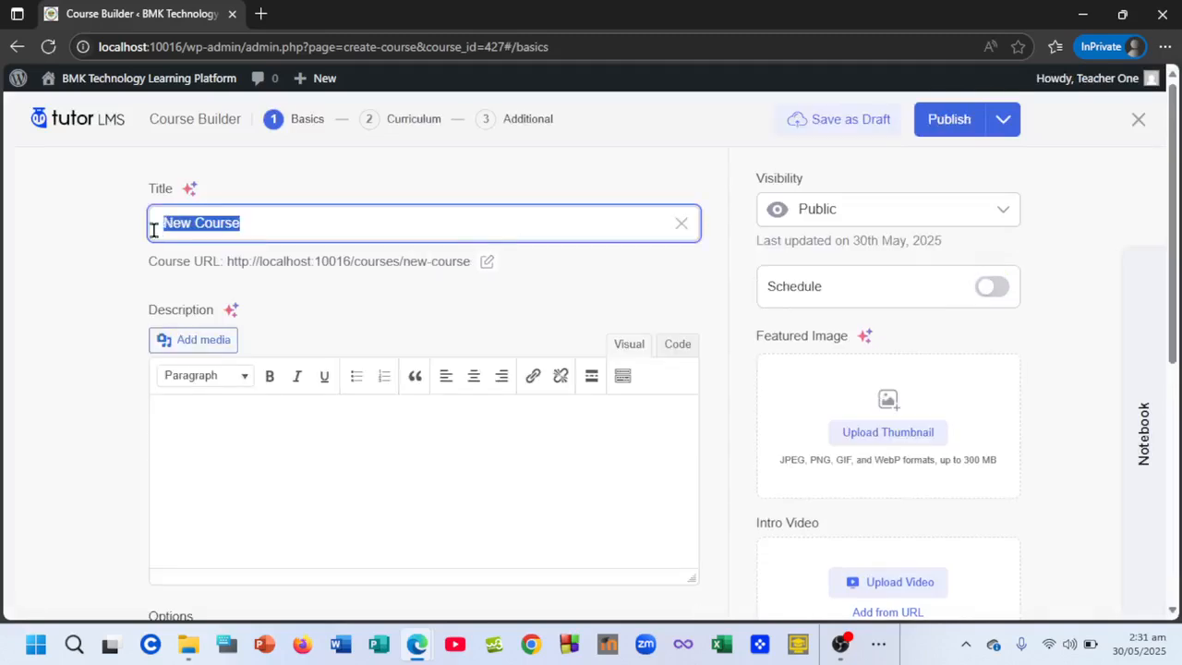
key("BackSpace")
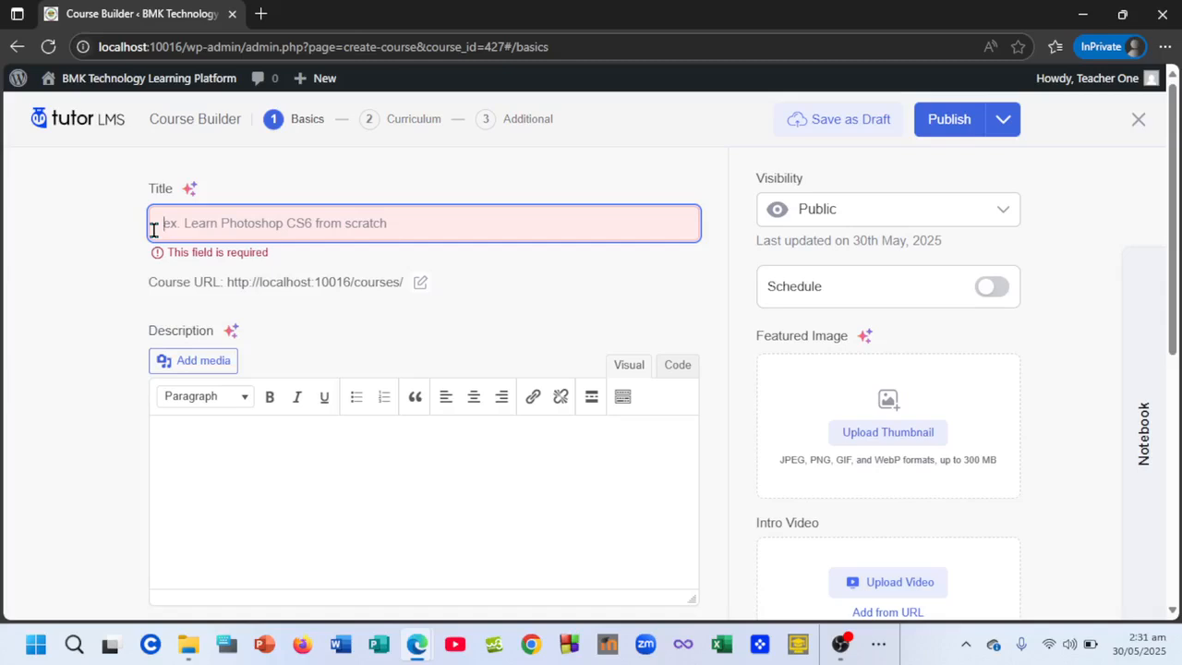
type("ENg")
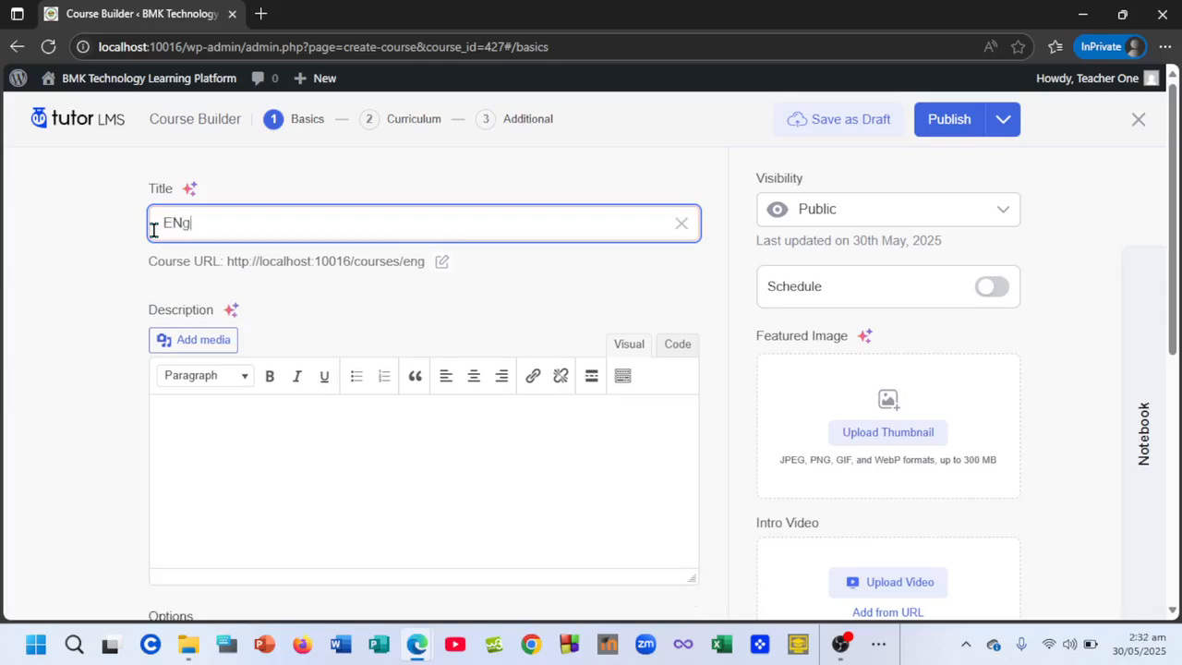
type("lish")
key("BackSpace")
key("BackSpace")
key("BackSpace")
key("BackSpace")
key("BackSpace")
key("BackSpace")
key("BackSpace")
type("Calculus")
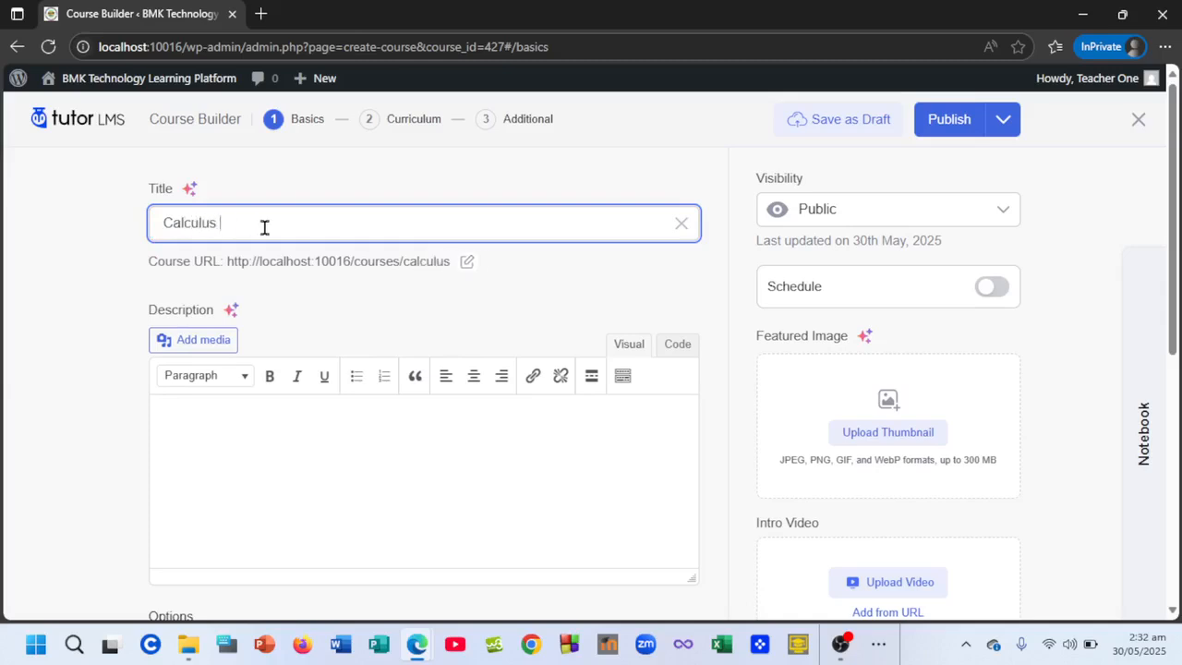
type(" 101")
scroll(304, 432, "down", 1)
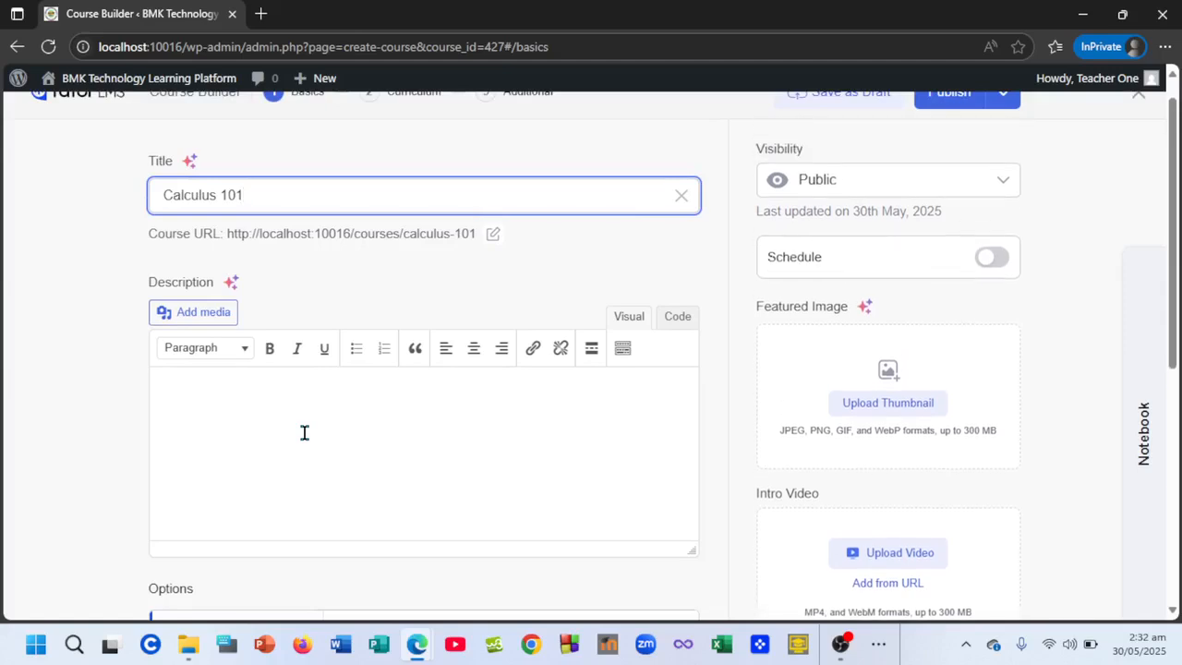
scroll(304, 432, "down", 3)
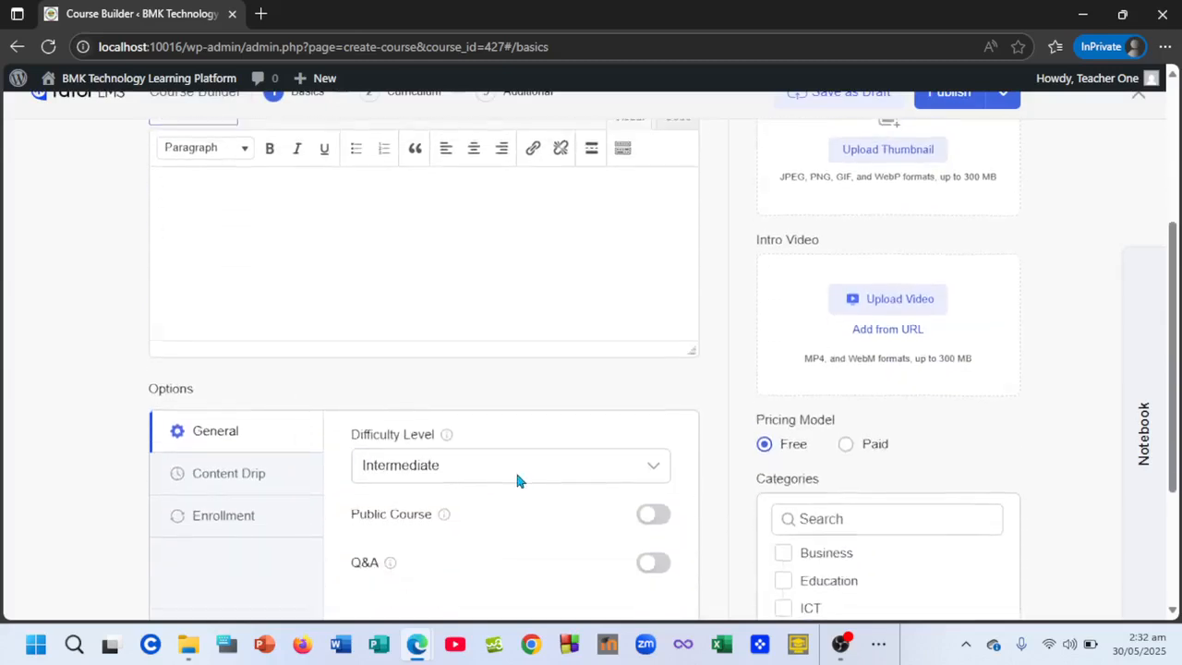
- Switch on the Q&A toggle in the course's General options
scroll(515, 468, "down", 1)
scroll(472, 305, "up", 3)
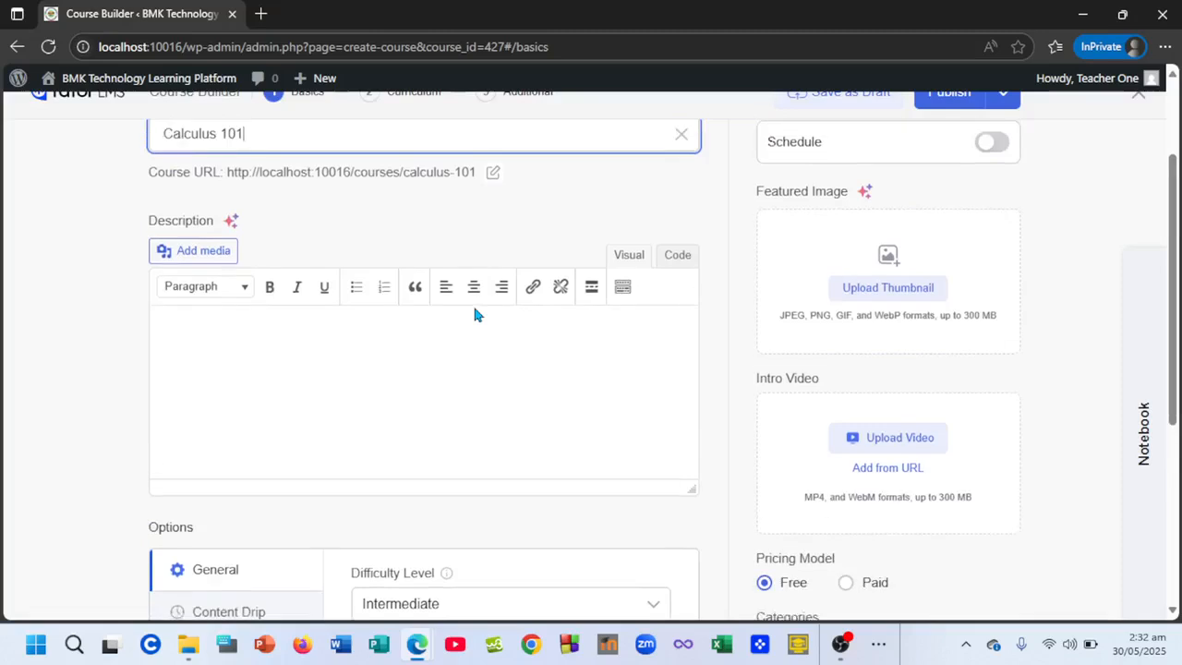
scroll(473, 314, "up", 1)
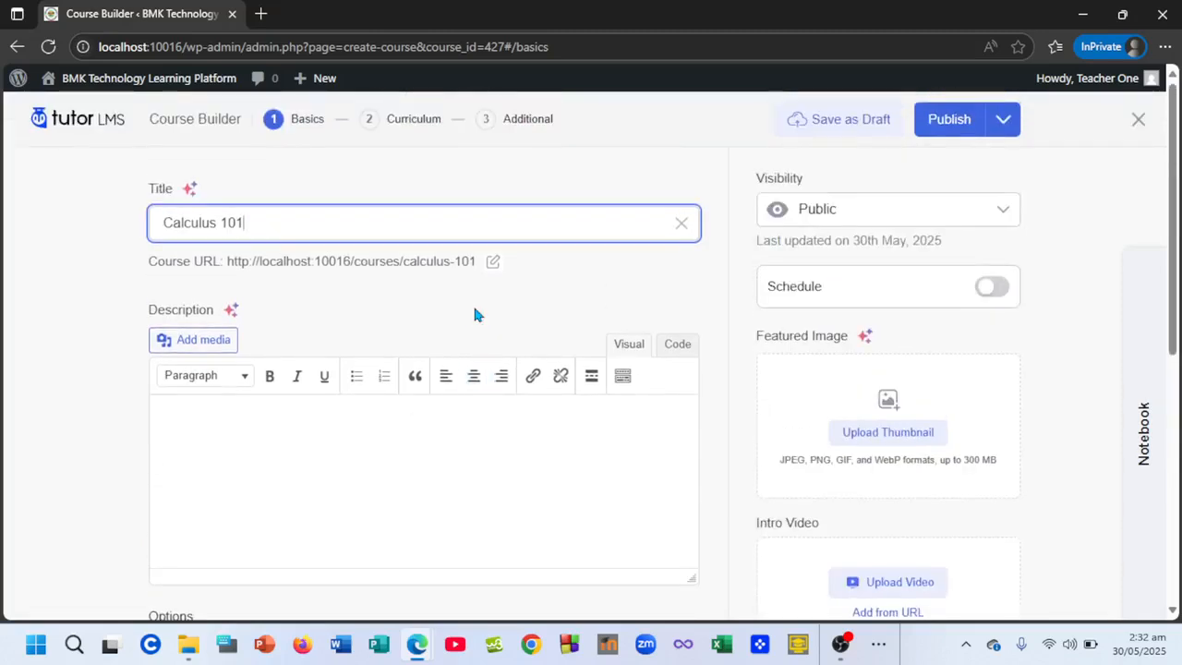
scroll(473, 314, "down", 2)
scroll(473, 315, "down", 4)
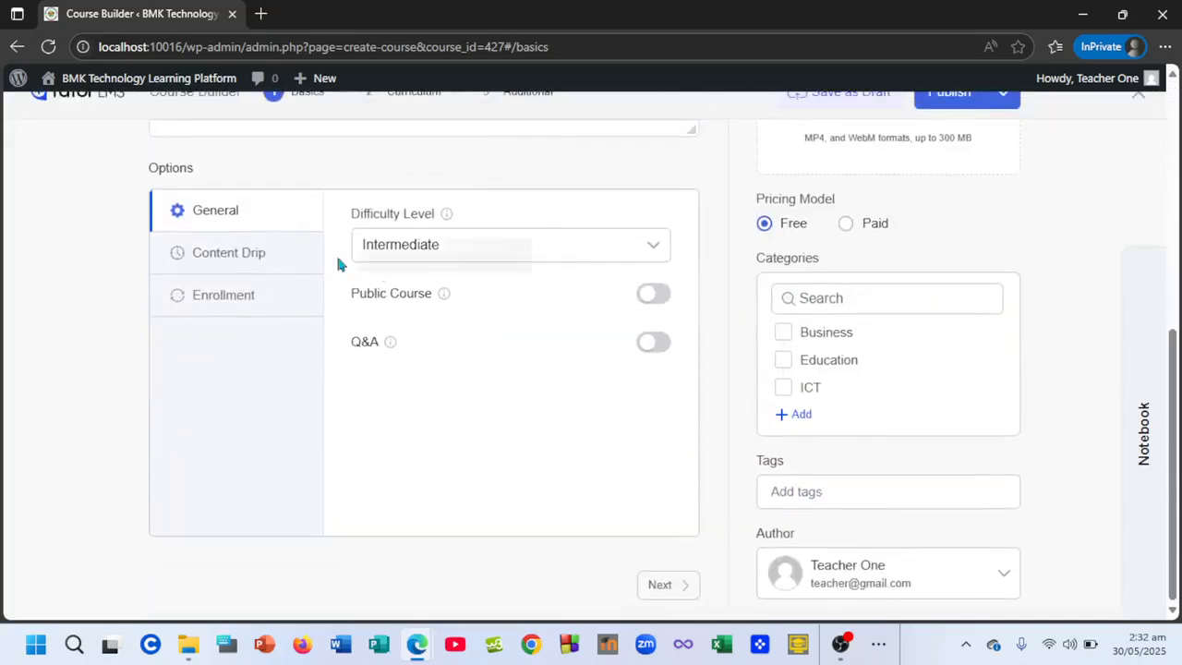
left_click(657, 345)
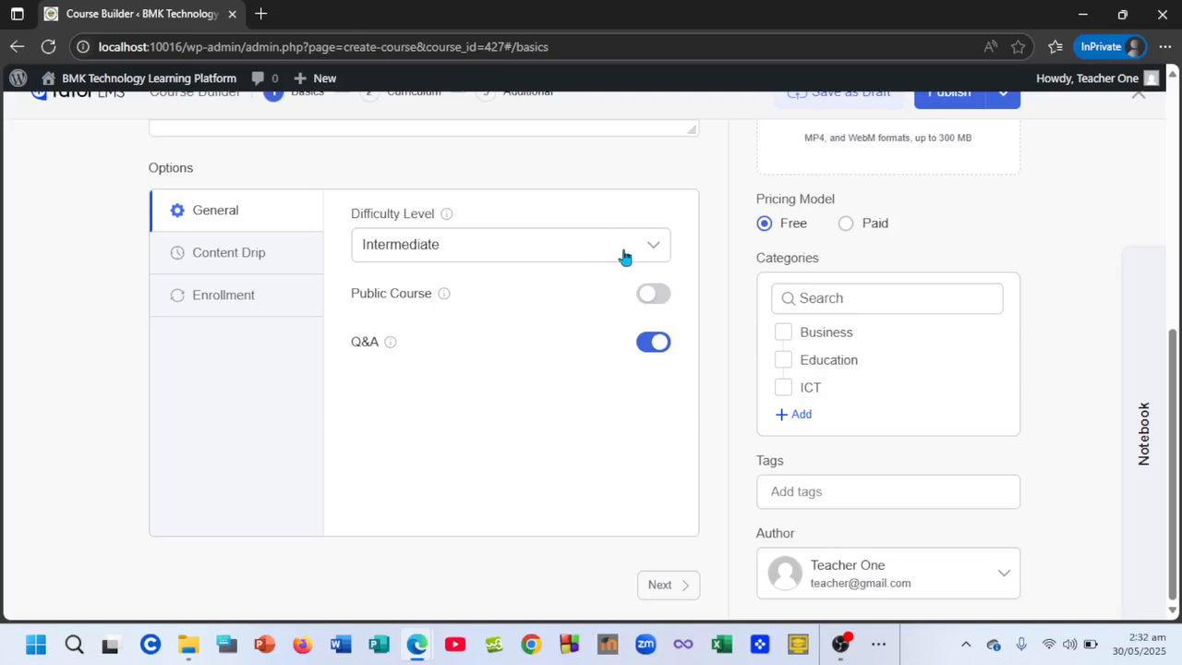
- Set the difficulty level to Expert and keep the course visibility Public
left_click(653, 255)
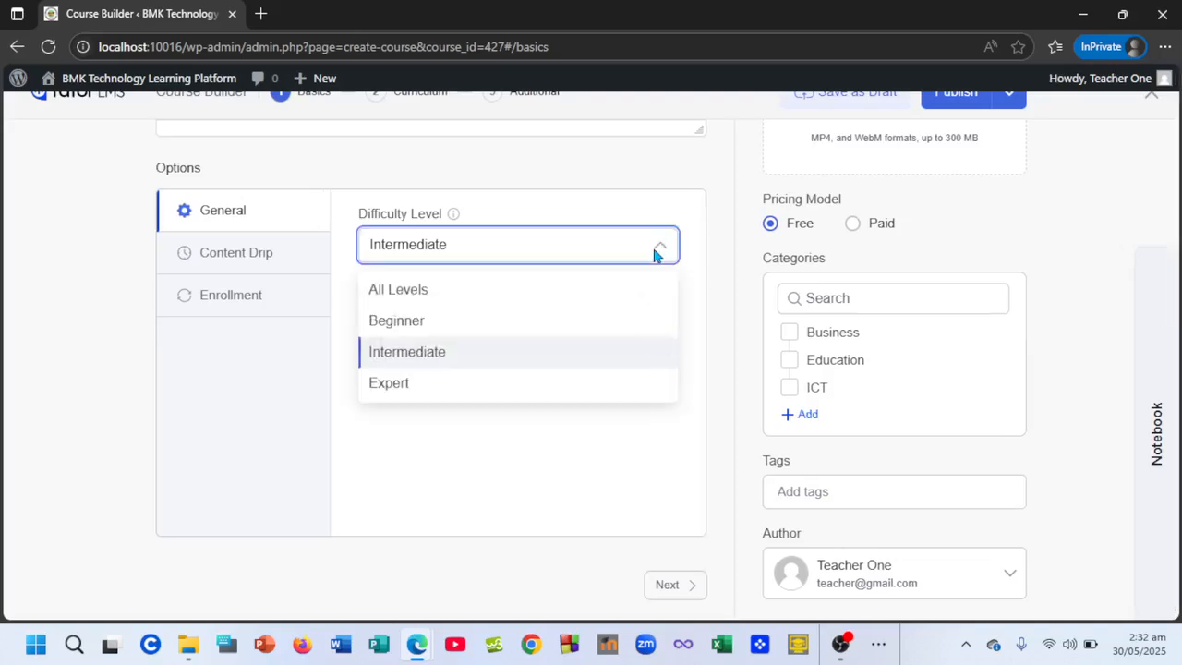
left_click(425, 383)
scroll(546, 286, "up", 5)
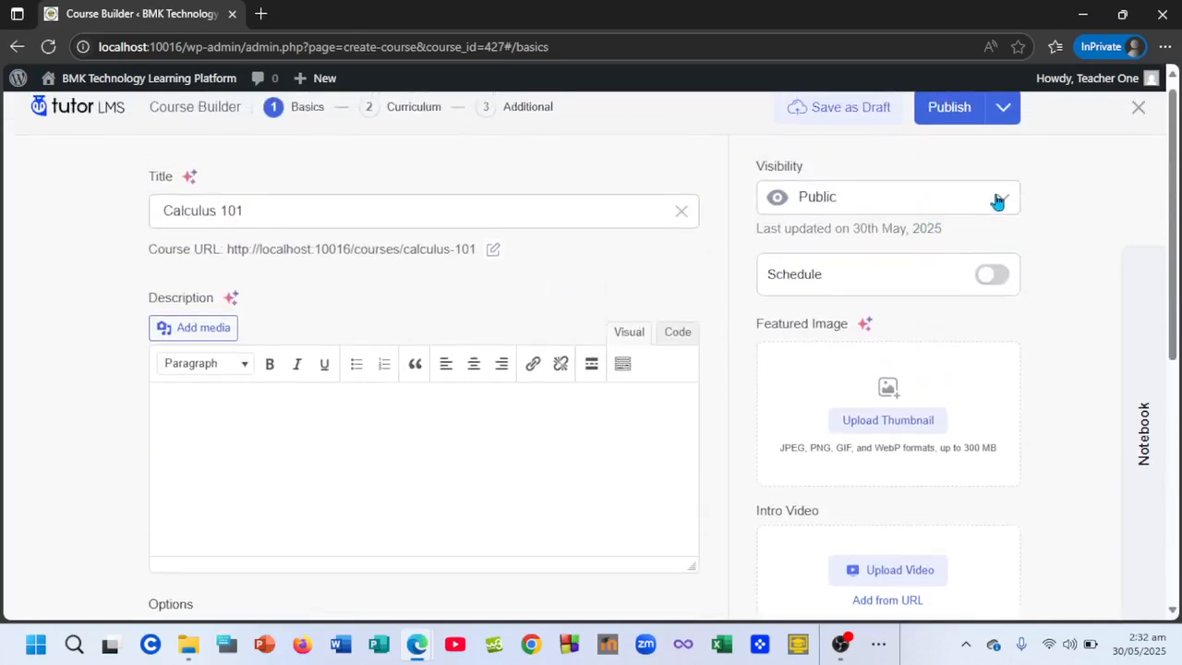
left_click(997, 201)
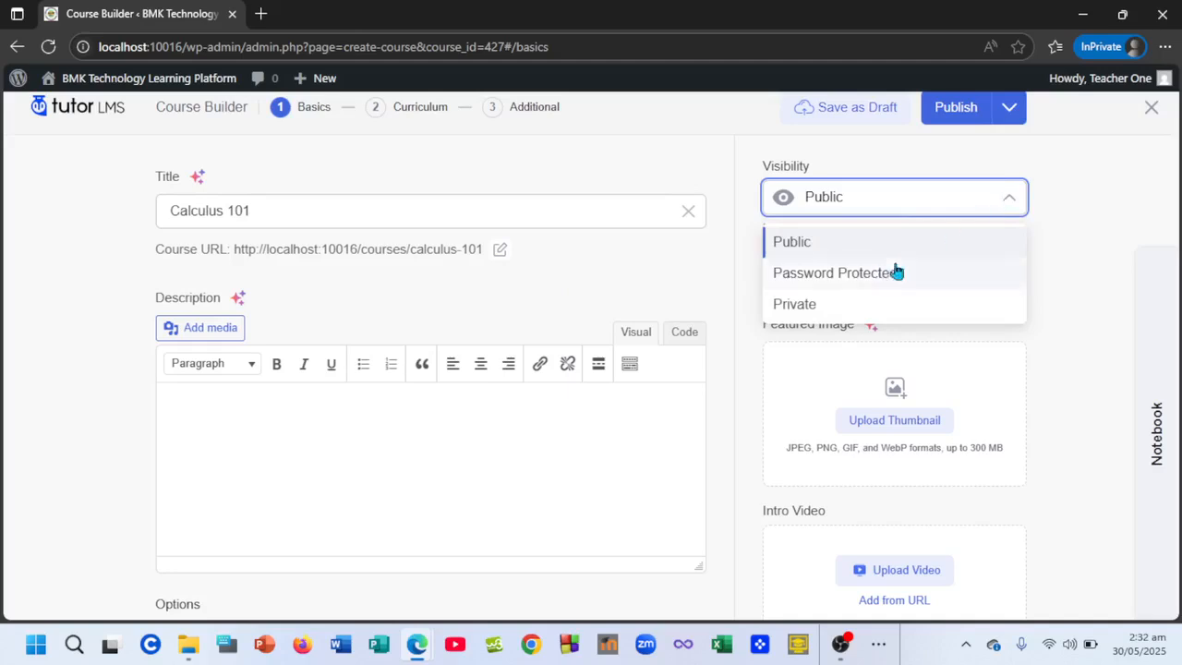
left_click(996, 203)
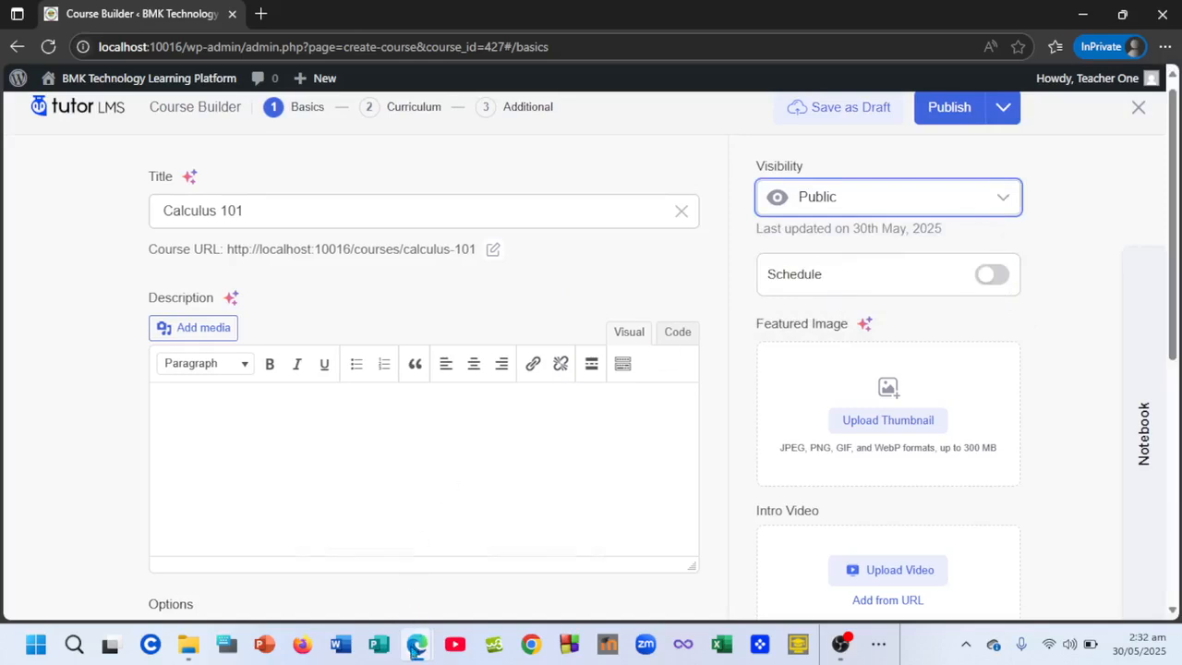
mouse_move(416, 647)
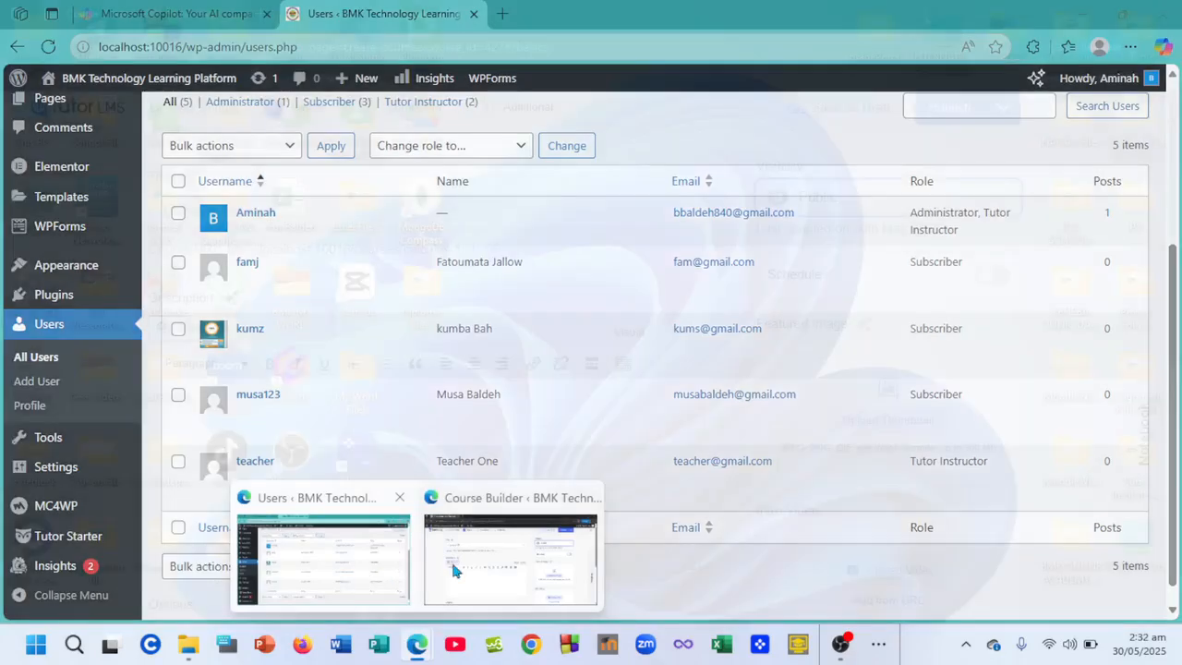
- Visit the public site from the admin bar, browse its course cards, and return to Course Builder
left_click(358, 553)
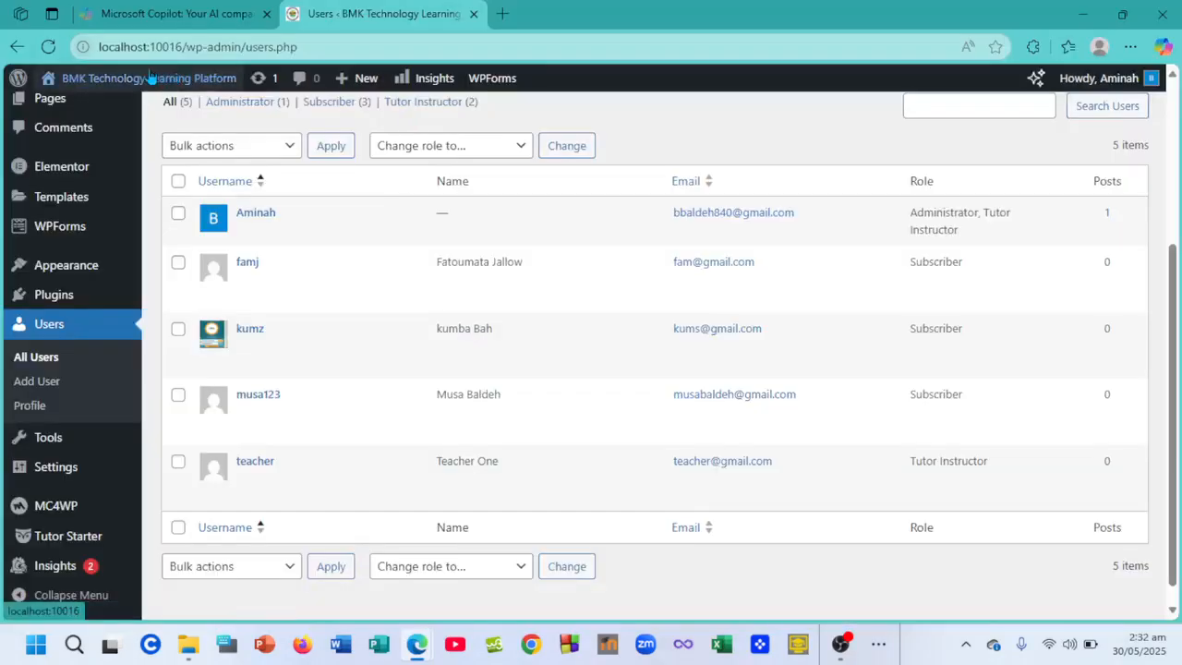
left_click(198, 77)
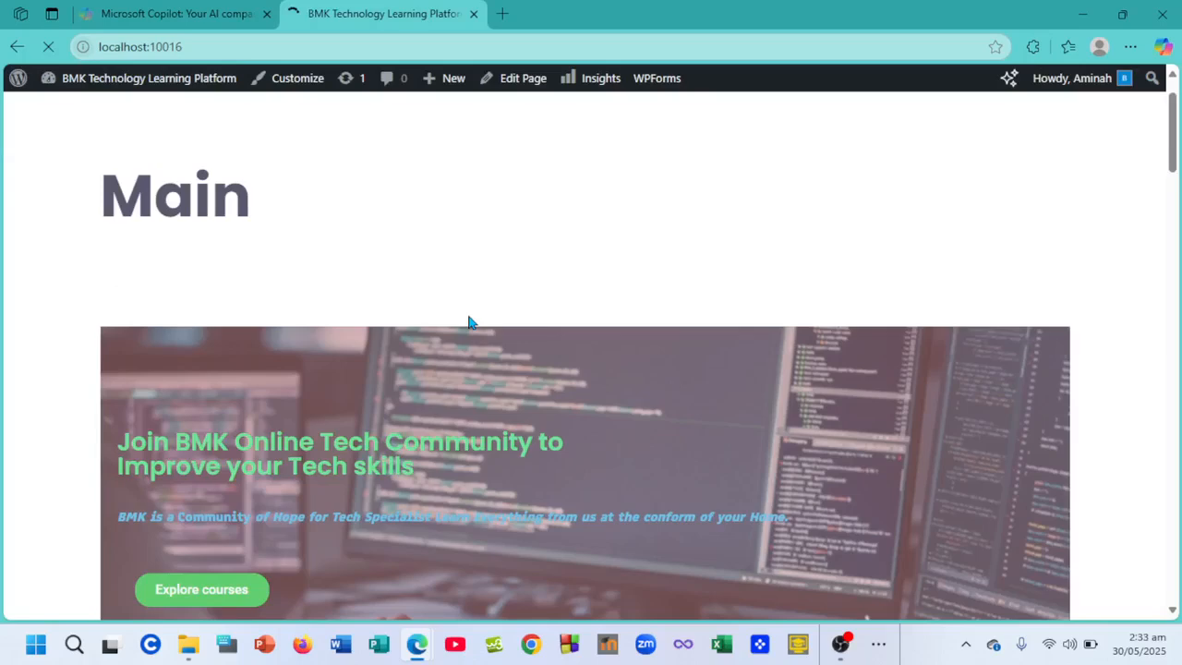
scroll(369, 400, "down", 6)
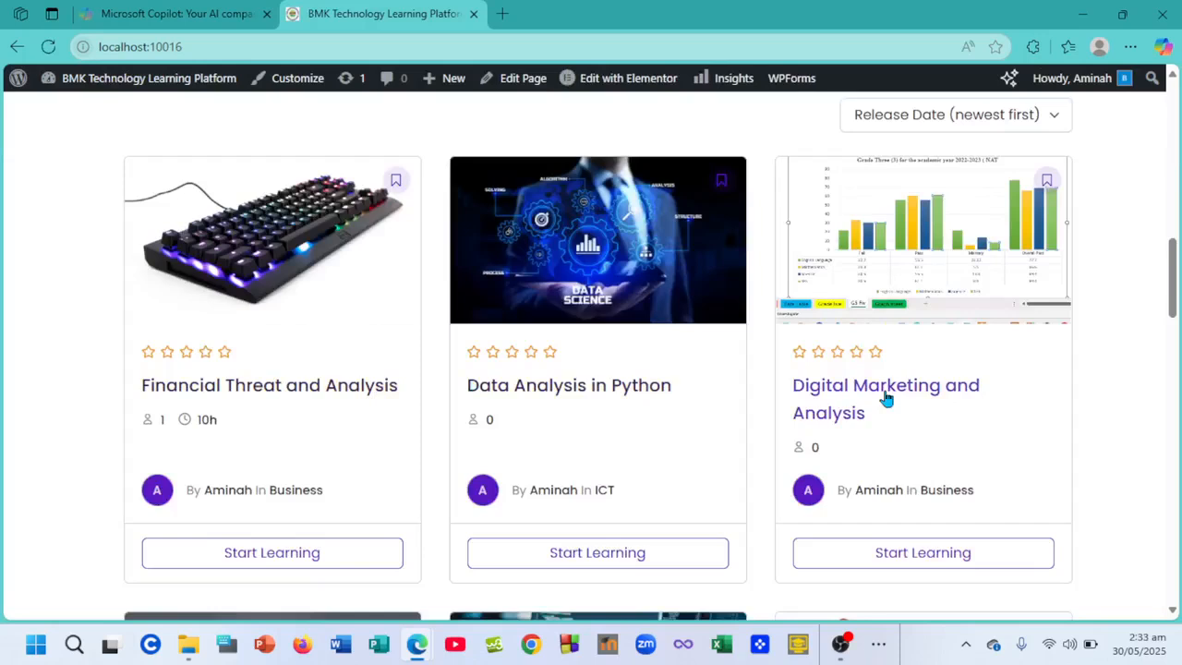
scroll(228, 351, "down", 5)
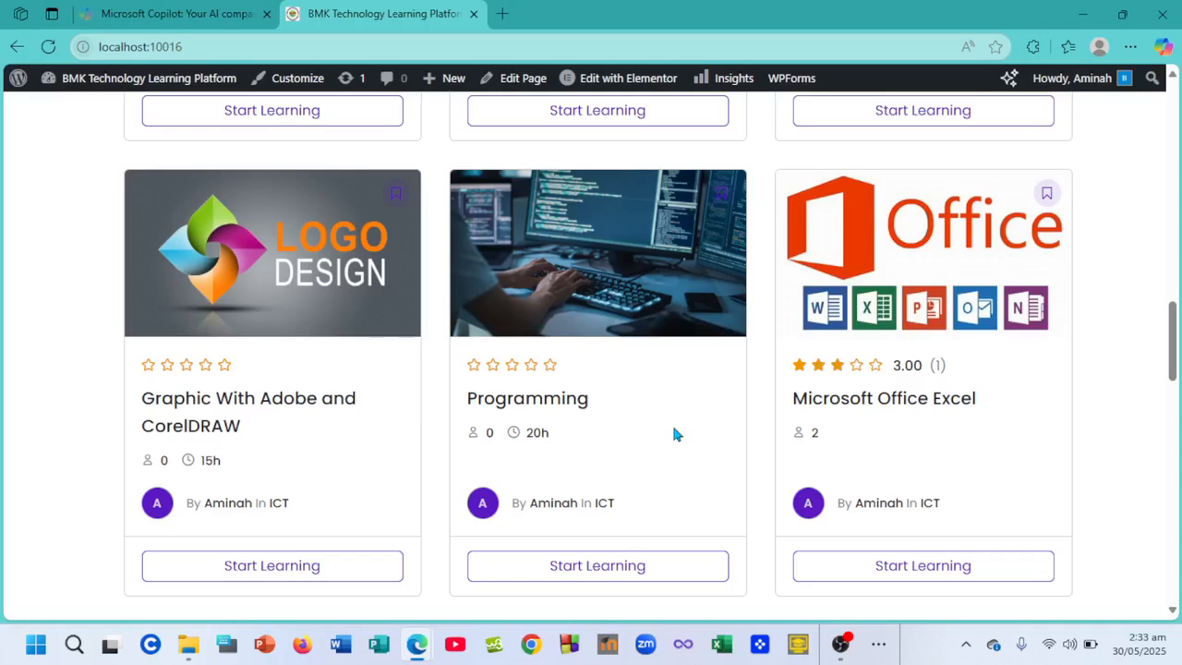
scroll(673, 433, "down", 2)
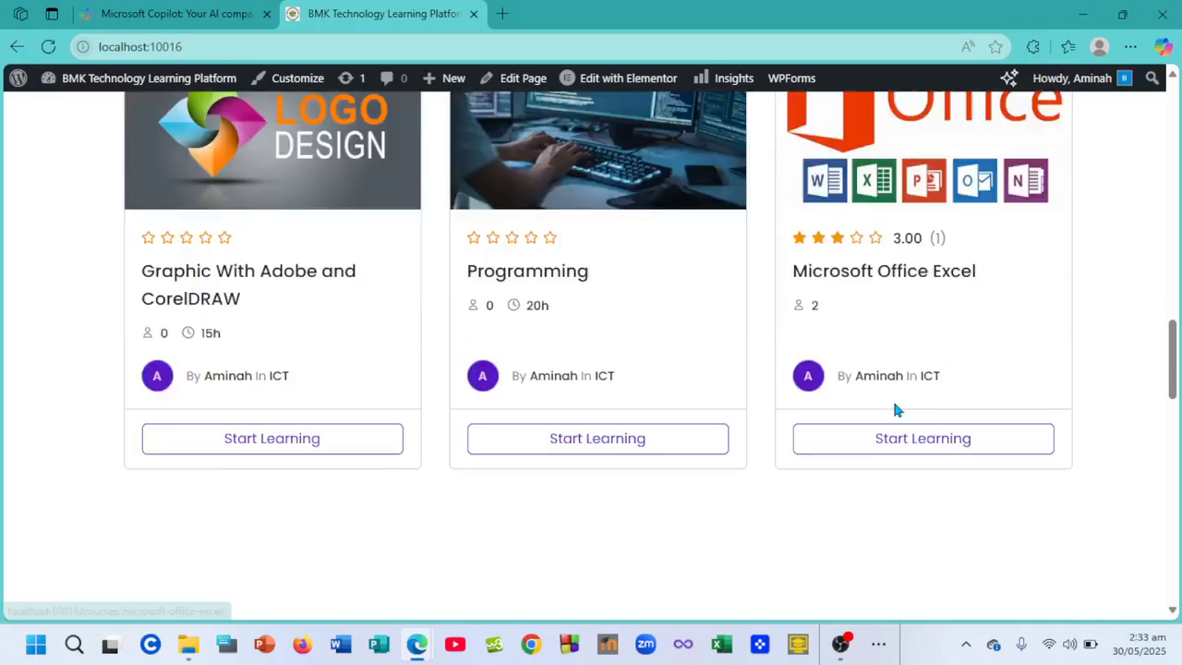
mouse_move(420, 643)
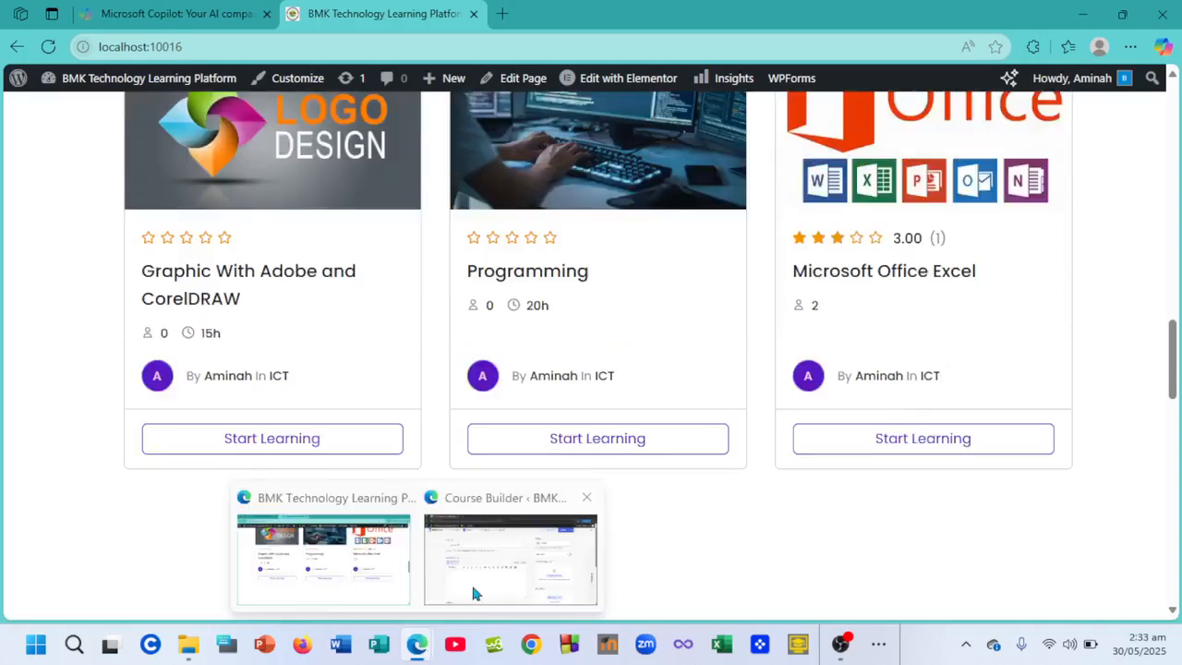
left_click(472, 593)
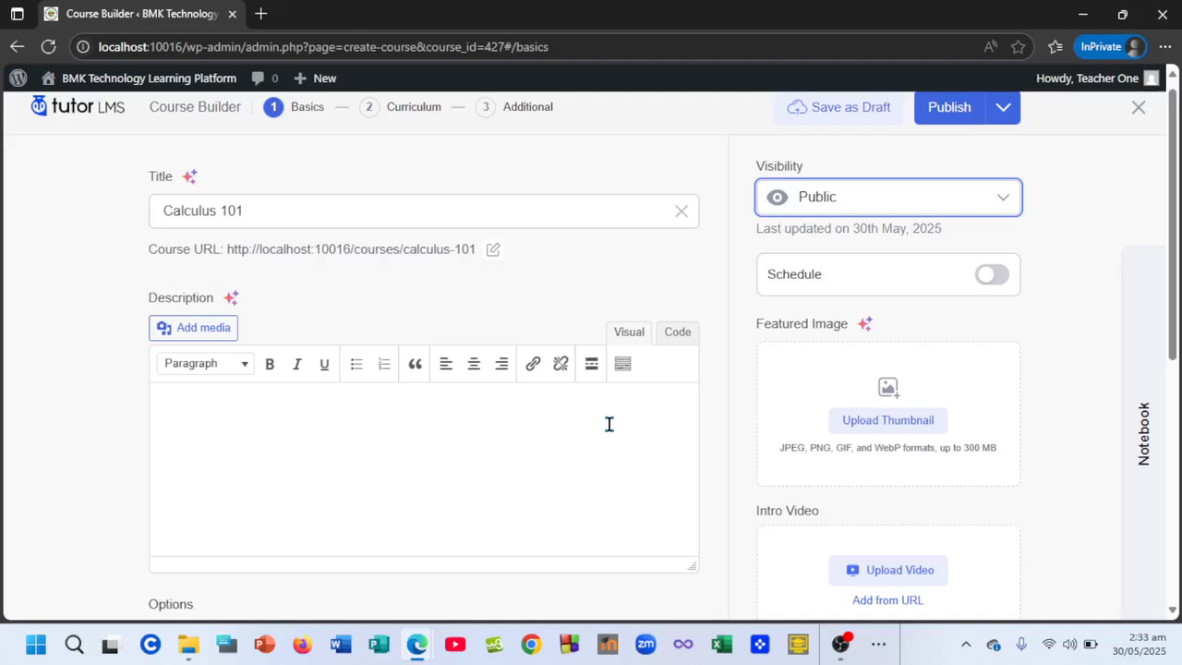
- Toggle Schedule on and back off so Calculus 101 stays unscheduled
left_click(992, 275)
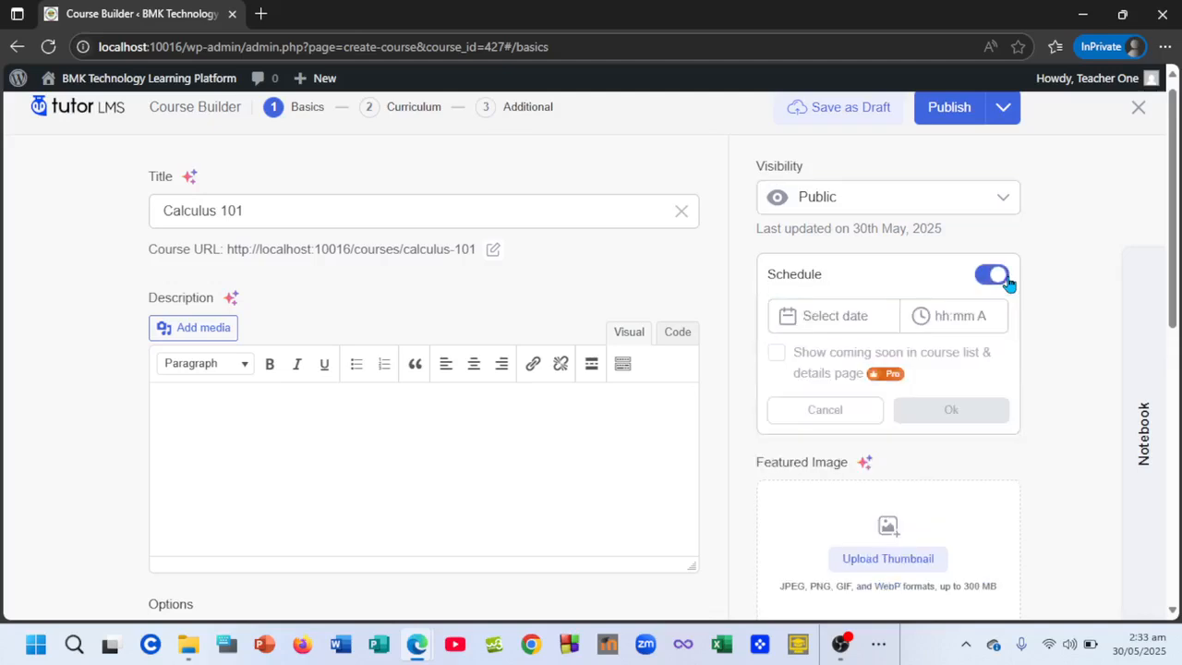
left_click(992, 275)
scroll(903, 289, "down", 2)
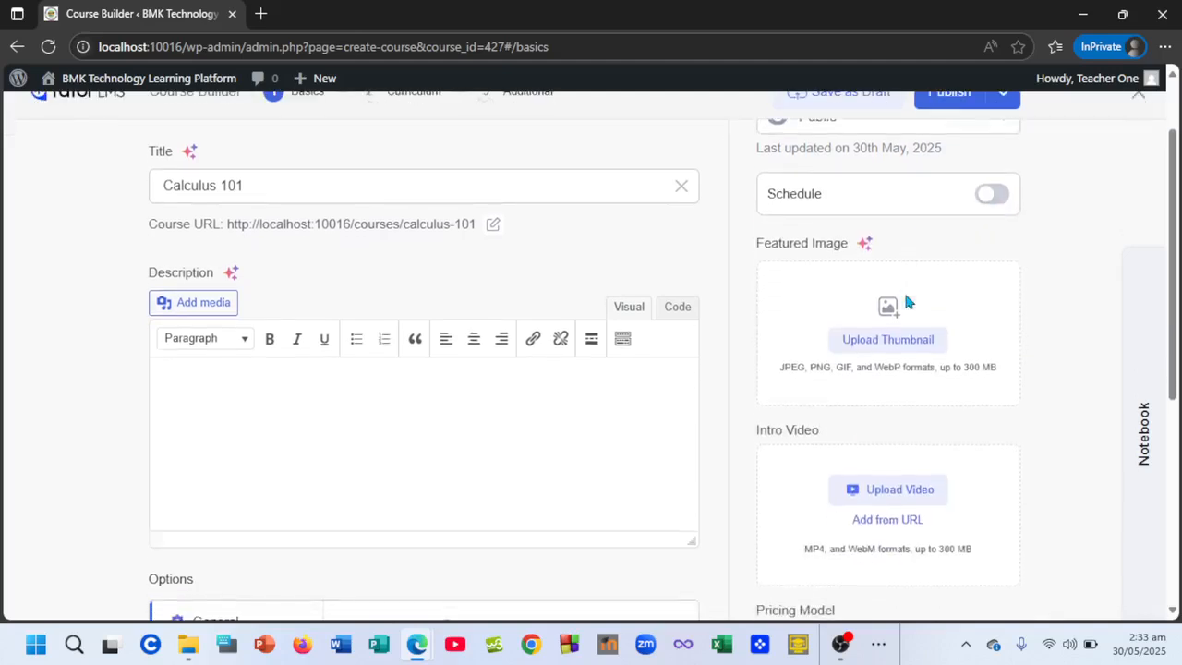
scroll(905, 301, "up", 2)
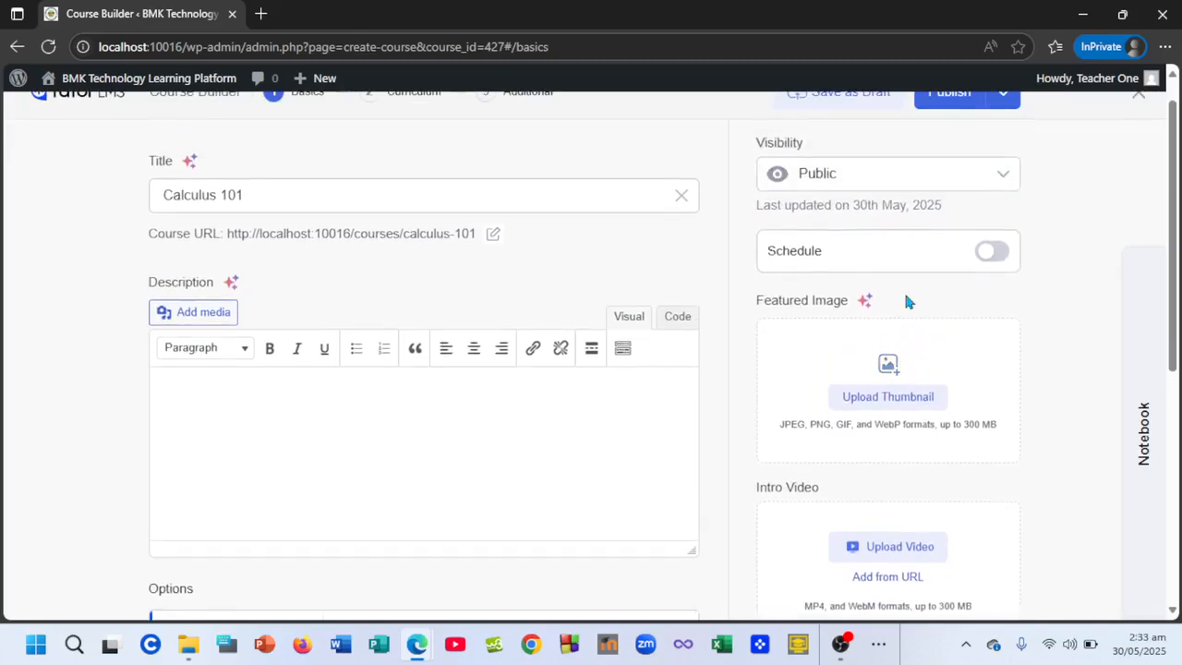
scroll(904, 297, "down", 3)
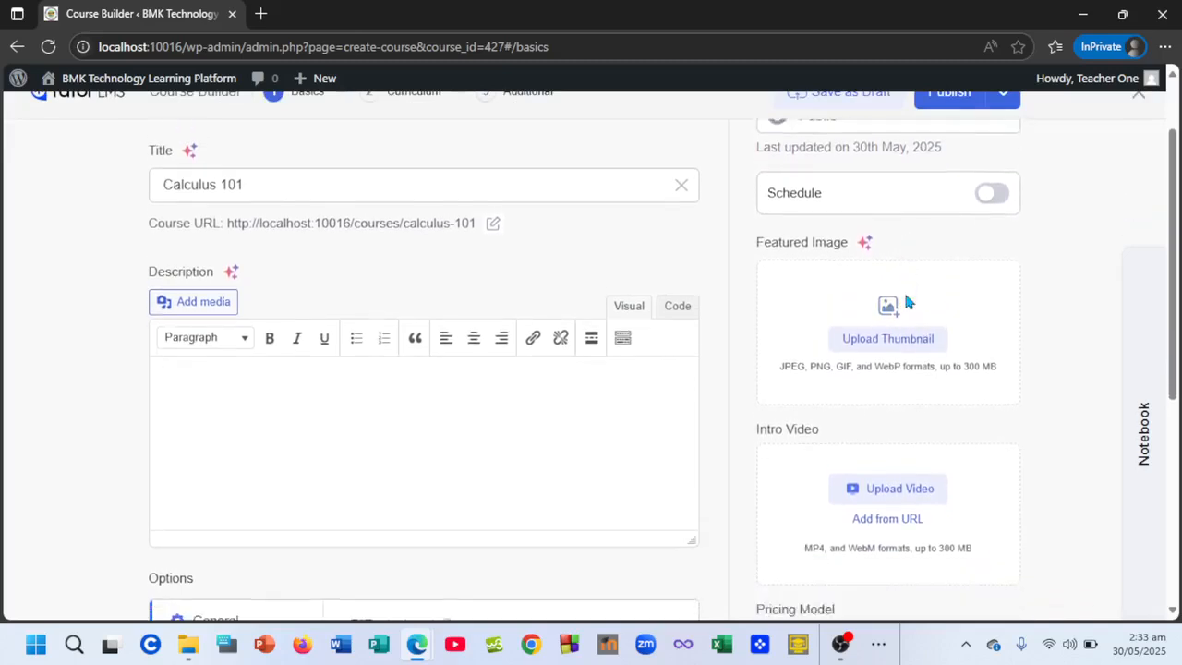
- Open Upload Thumbnail and cancel picking a local file from the computer
left_click(896, 296)
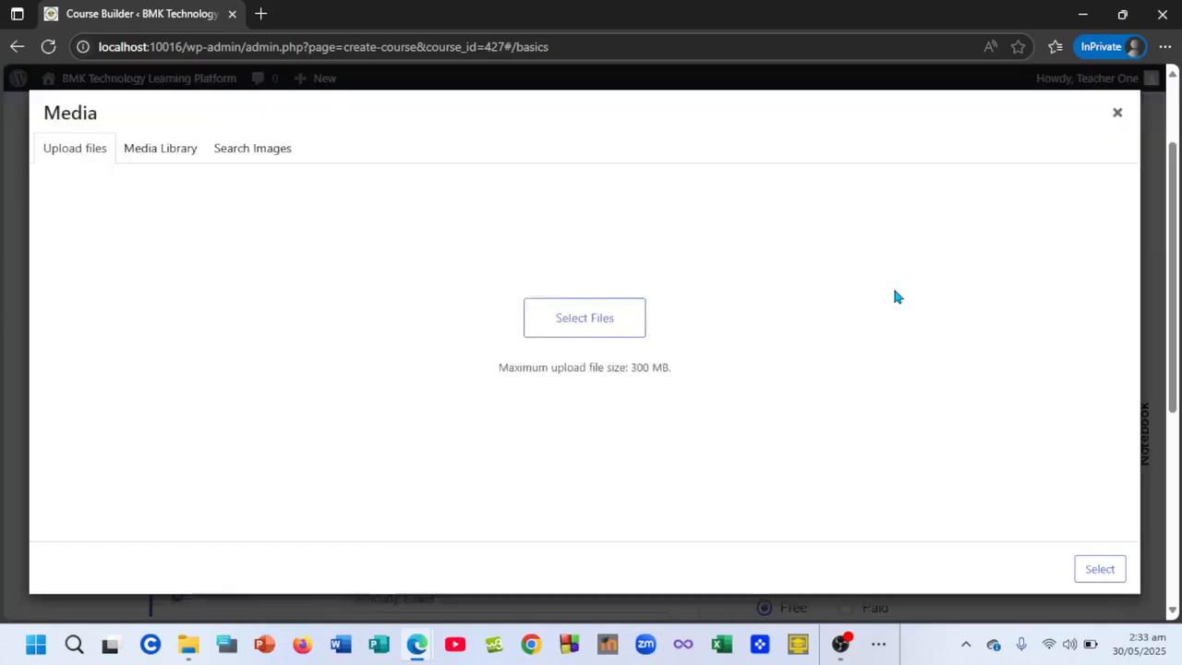
left_click(607, 370)
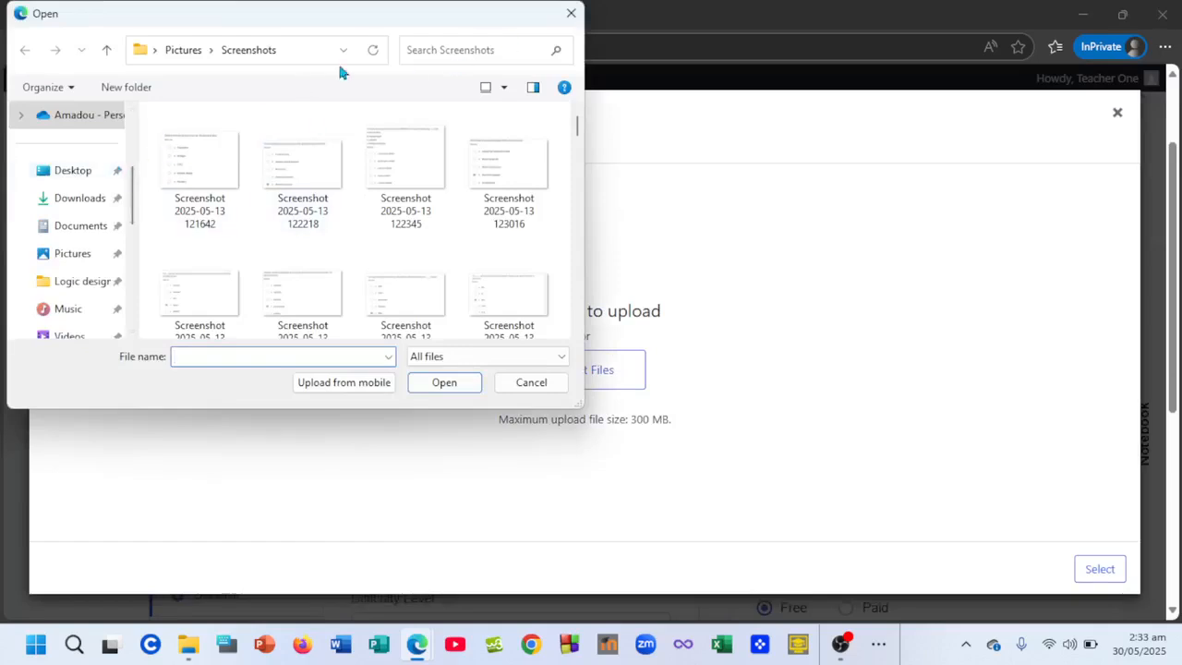
left_click(571, 14)
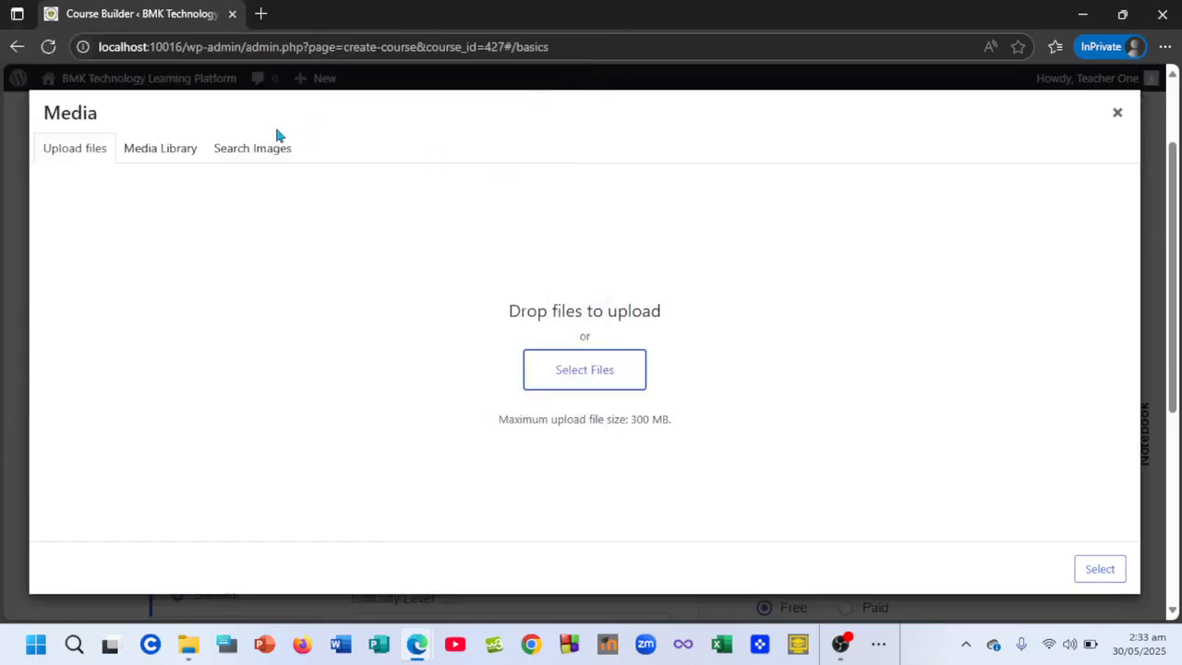
- Search the stock images for 'calculuss'
left_click(261, 151)
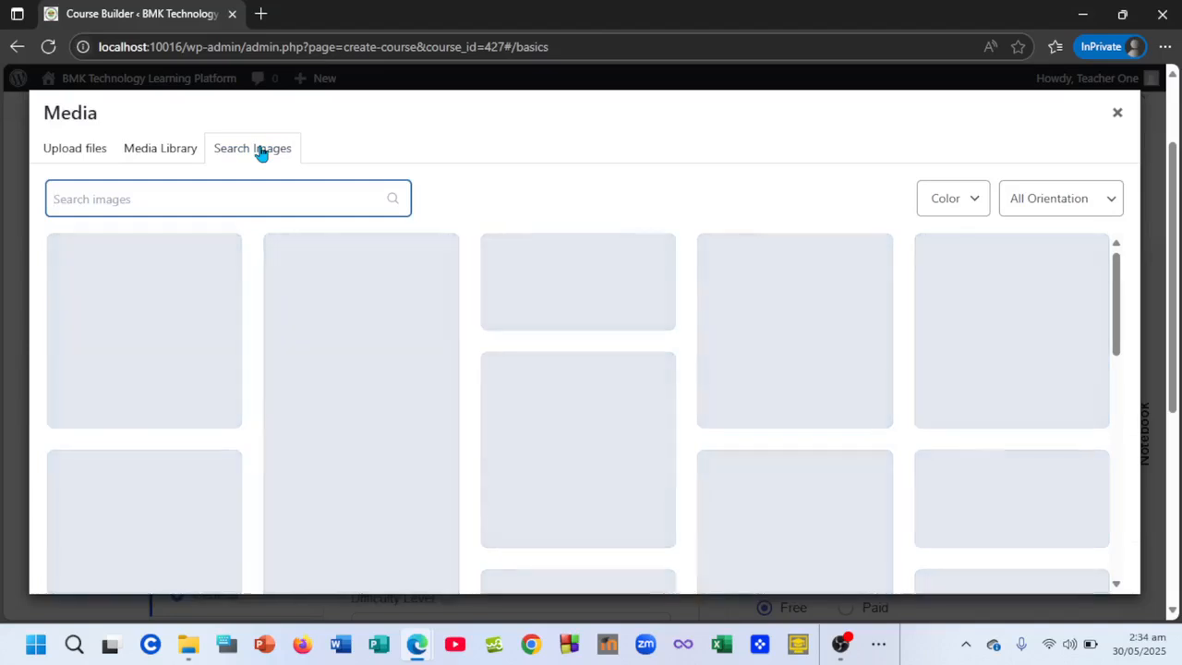
type("calu")
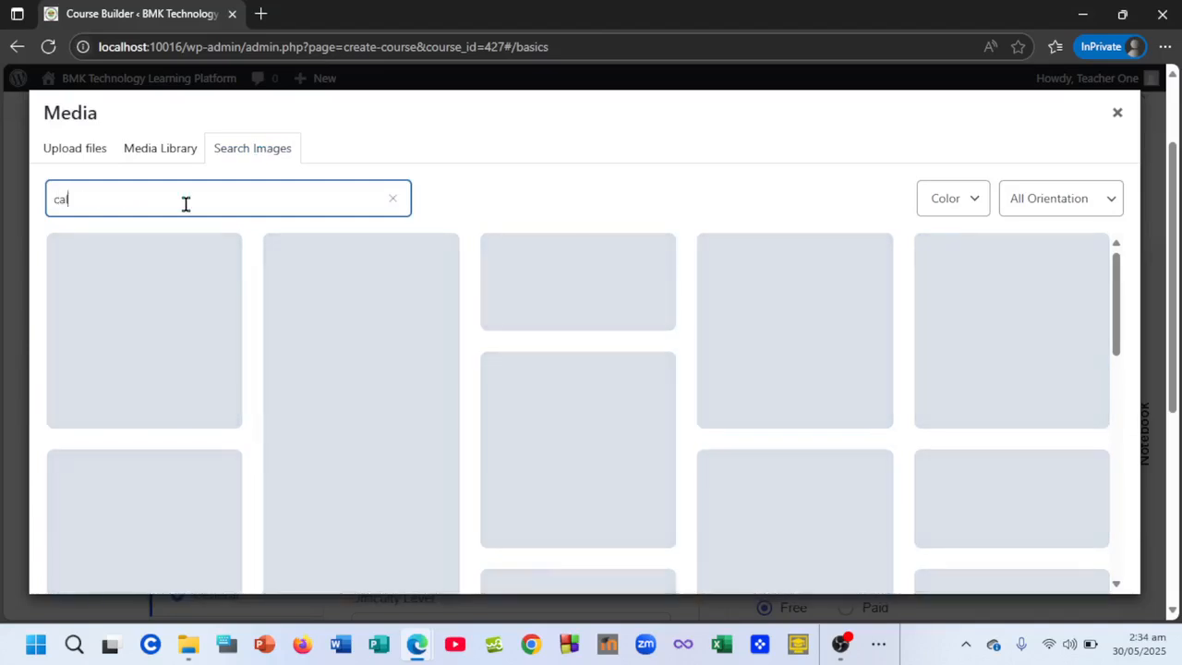
key("BackSpace")
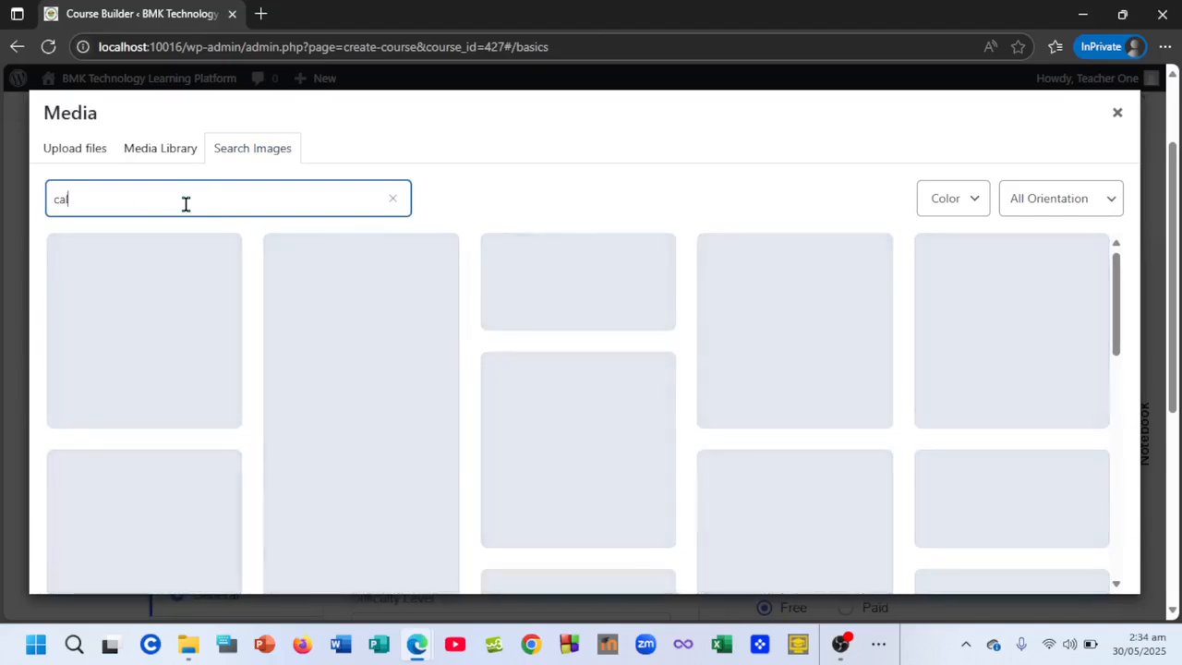
type("culus")
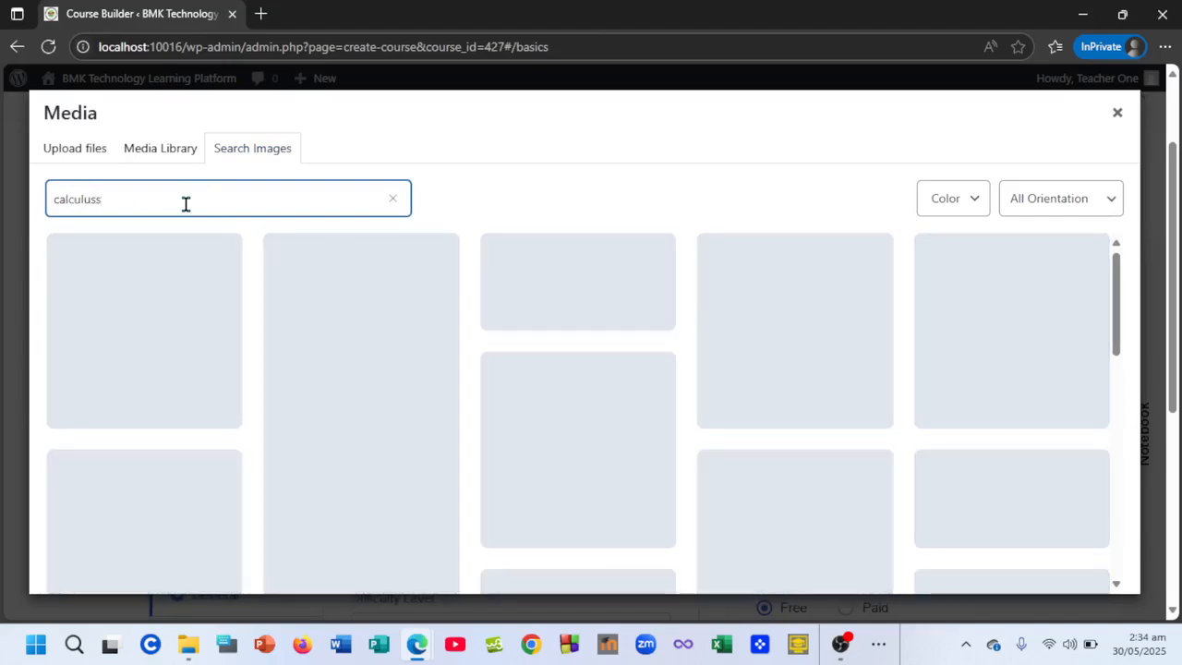
type("s")
- Correct the stock photo search to 'calculus' and browse down through the results
key("BackSpace")
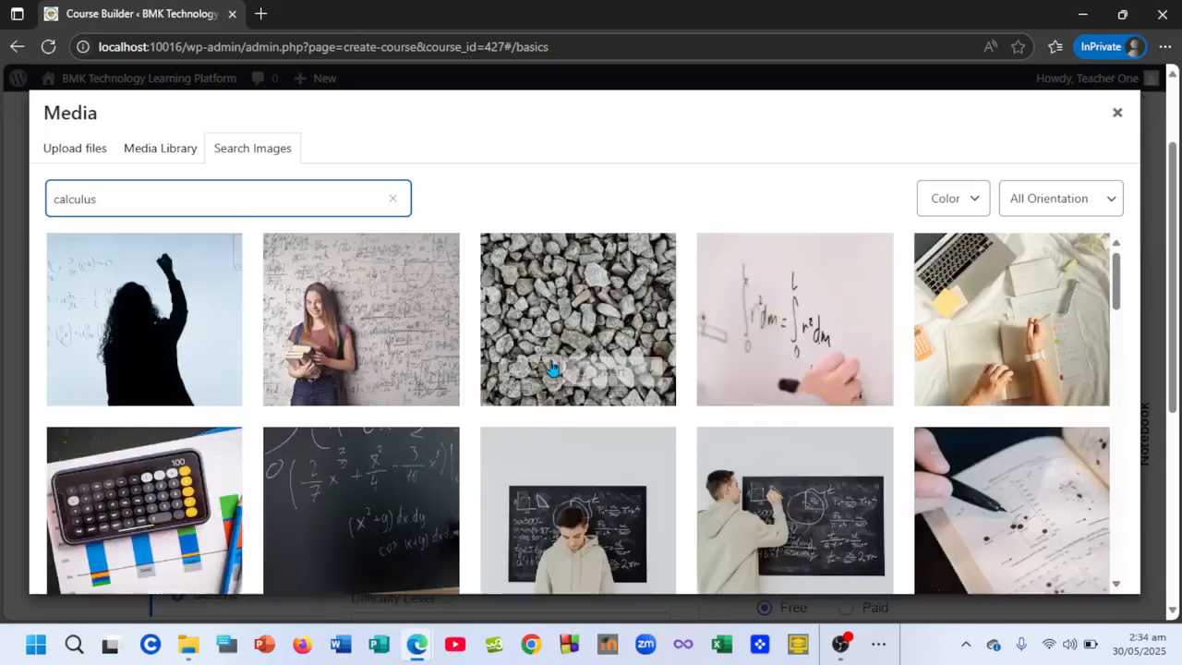
scroll(618, 461, "down", 2)
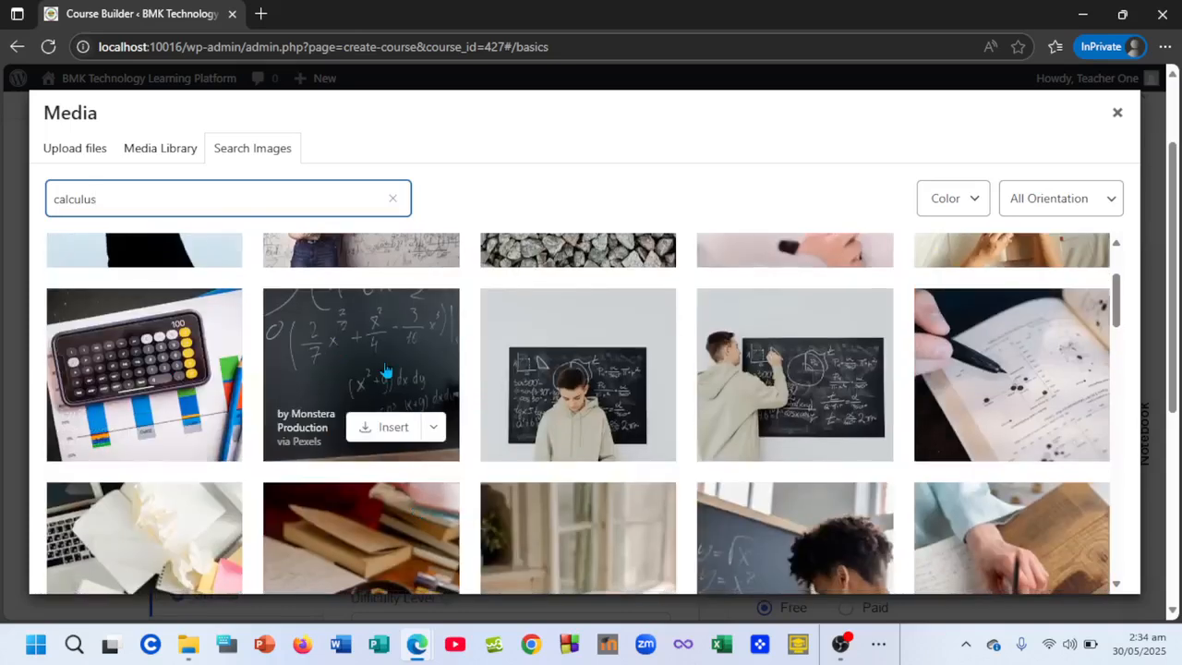
scroll(386, 369, "down", 2)
scroll(464, 405, "down", 4)
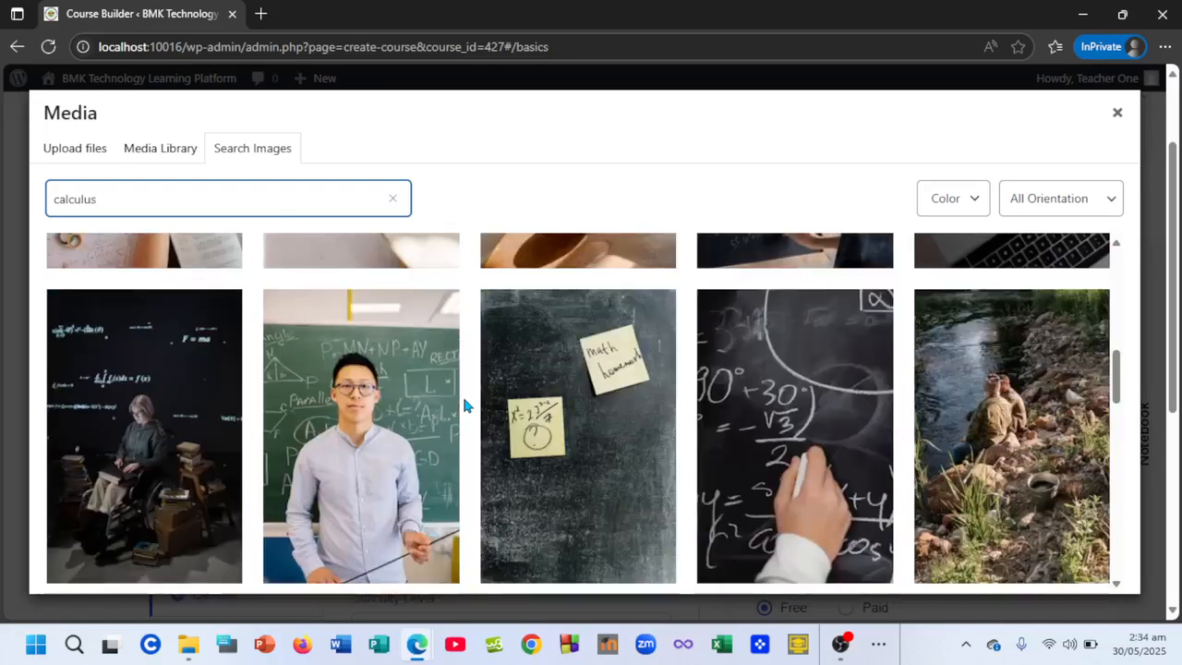
scroll(776, 341, "down", 2)
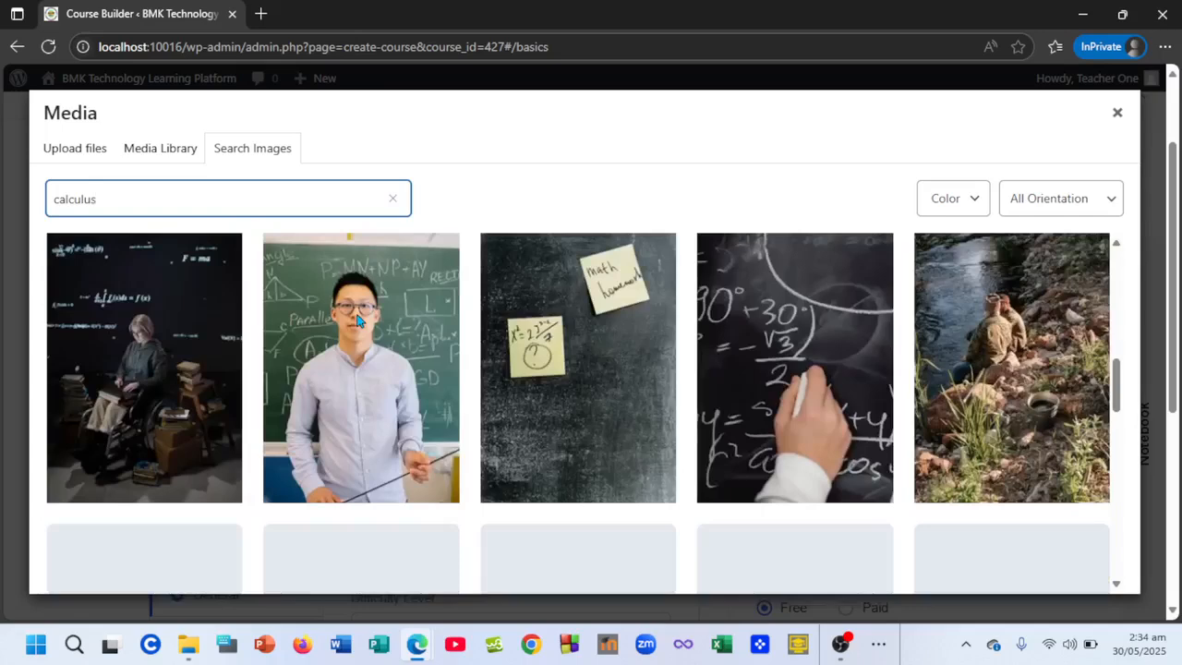
- Insert the calculator-on-colourful-charts photo at Original size as the course's featured image
scroll(356, 318, "up", 3)
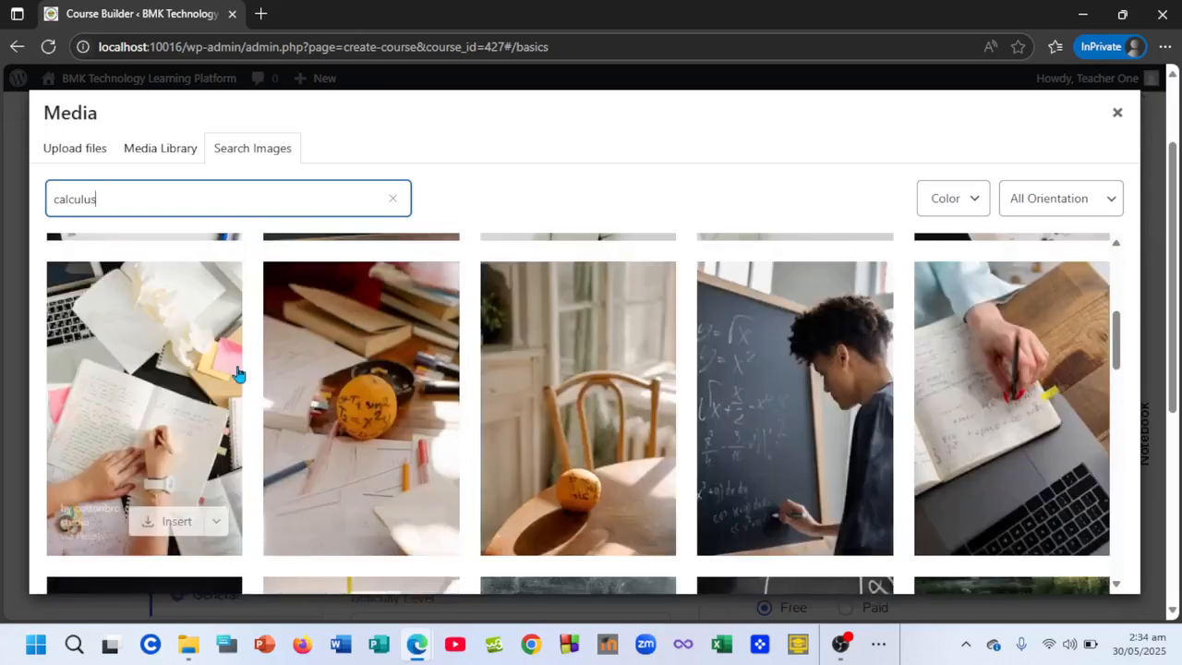
scroll(238, 373, "up", 3)
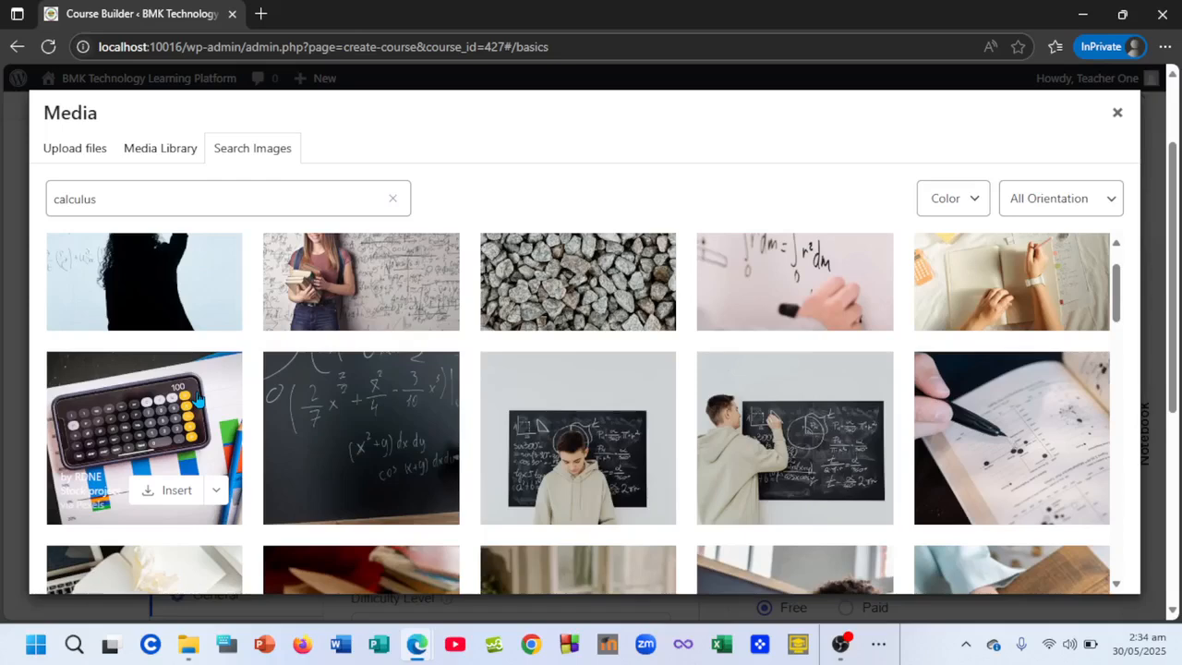
left_click(195, 386)
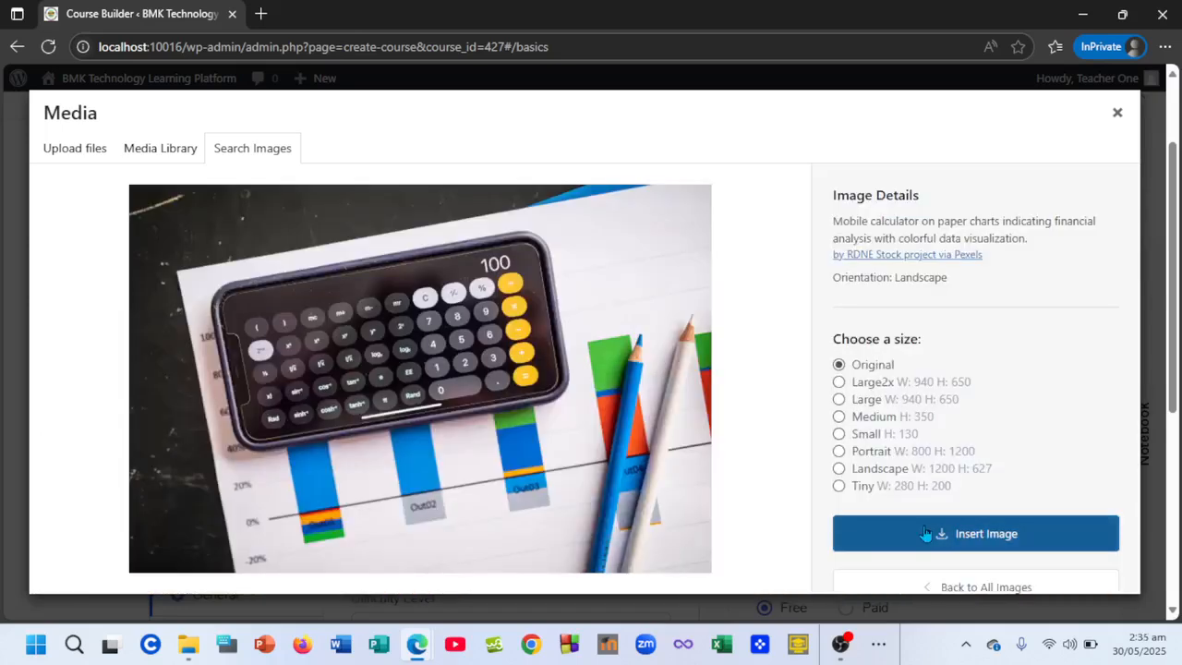
left_click(925, 533)
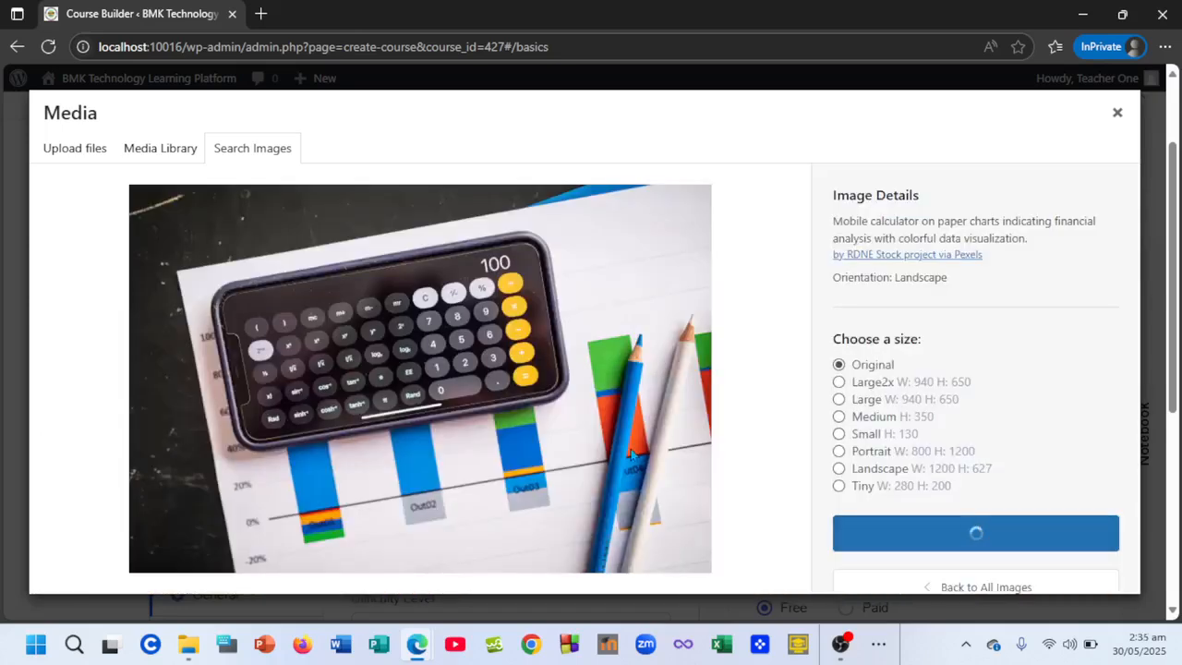
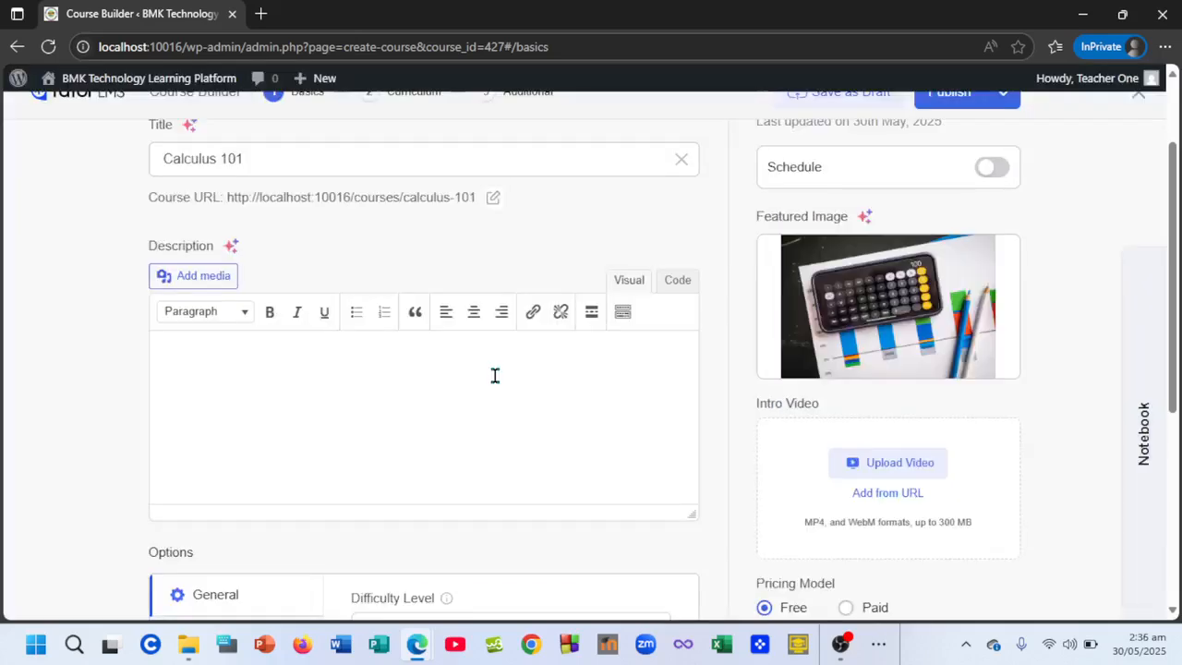
- Switch the course's pricing model from Free to Paid
scroll(494, 375, "down", 2)
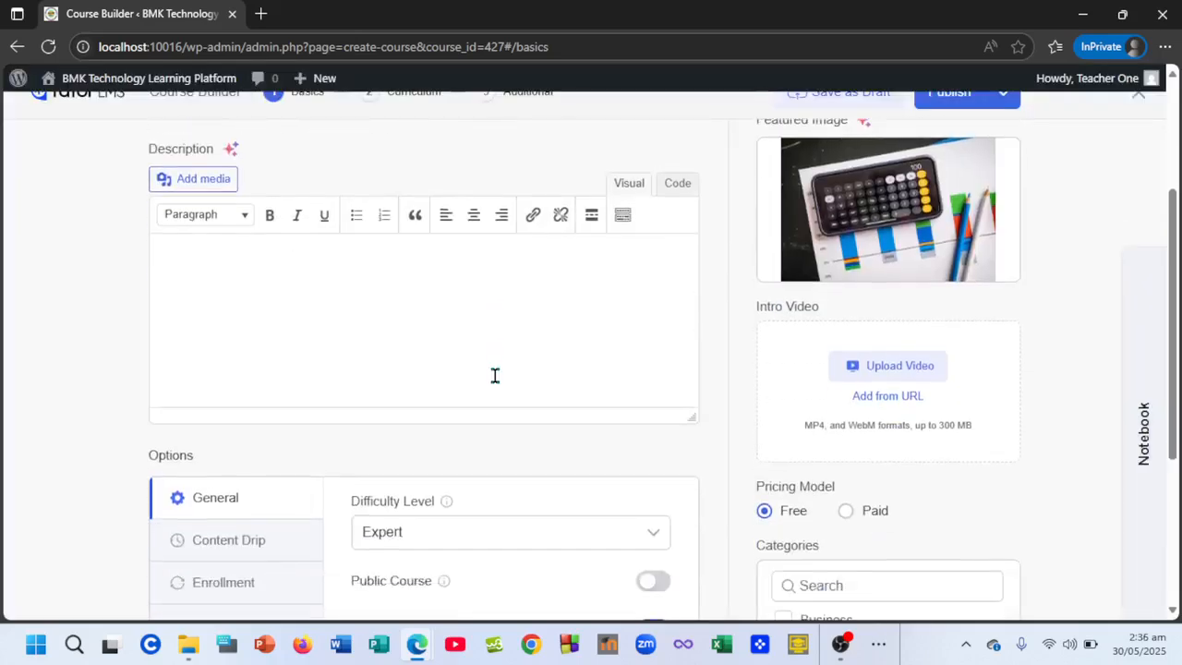
scroll(495, 375, "up", 2)
mouse_move(872, 294)
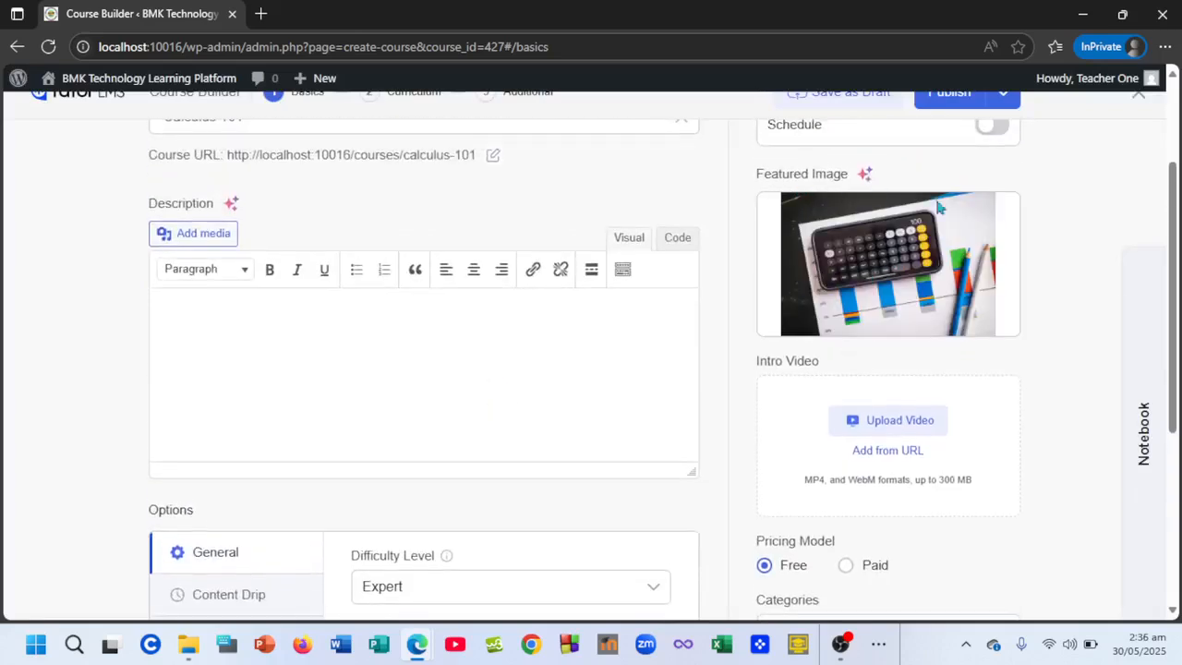
scroll(627, 301, "up", 1)
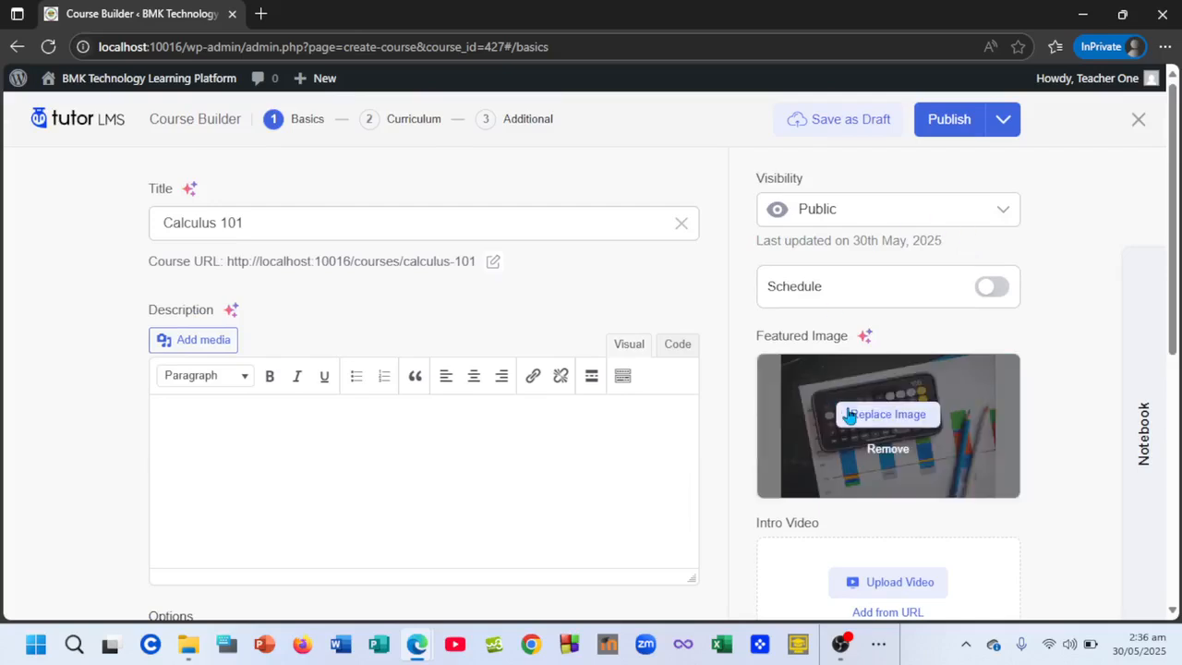
scroll(847, 413, "down", 5)
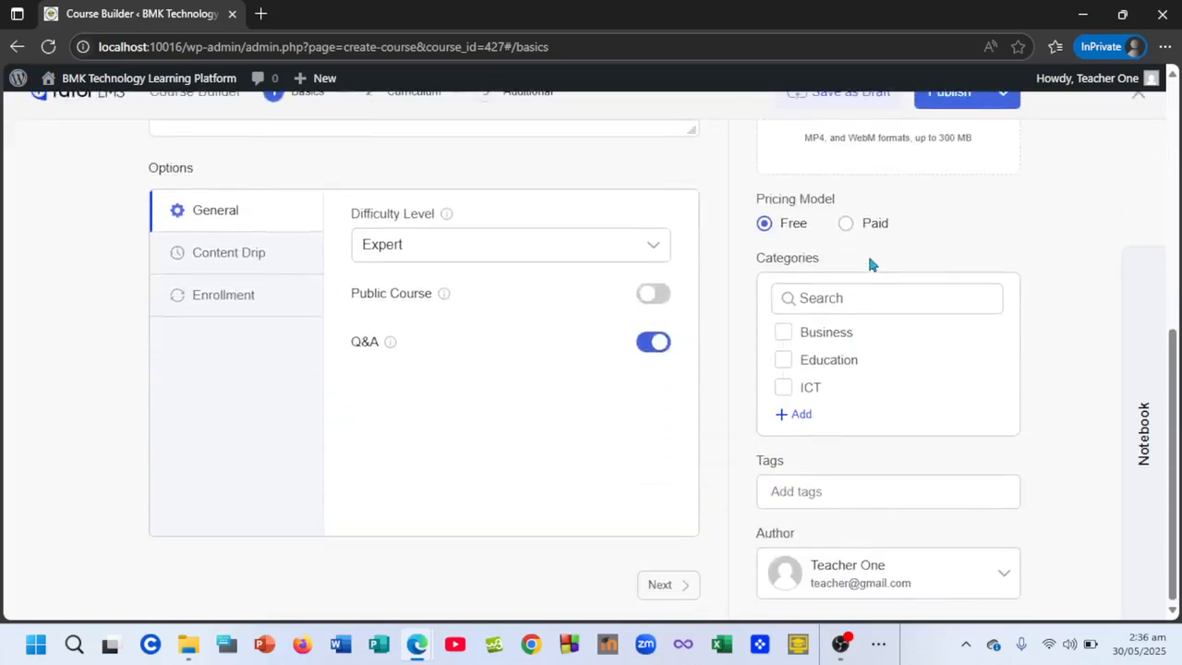
left_click(846, 225)
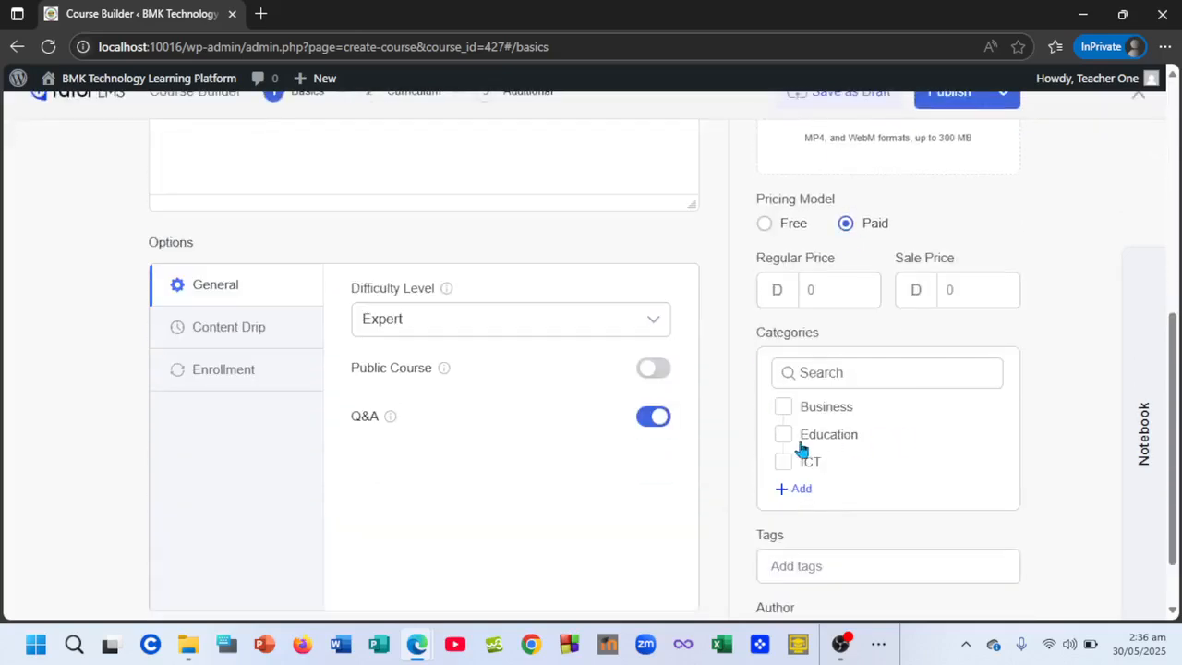
scroll(902, 453, "down", 1)
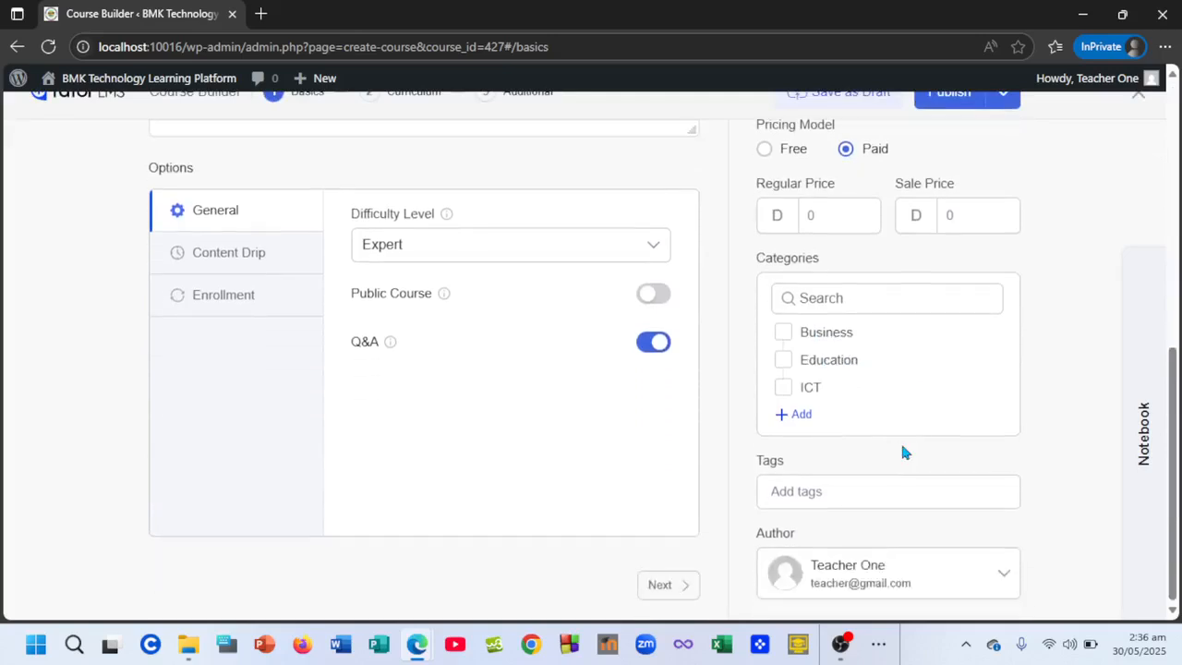
- Create a new course category named 'Mathematics'
left_click(799, 415)
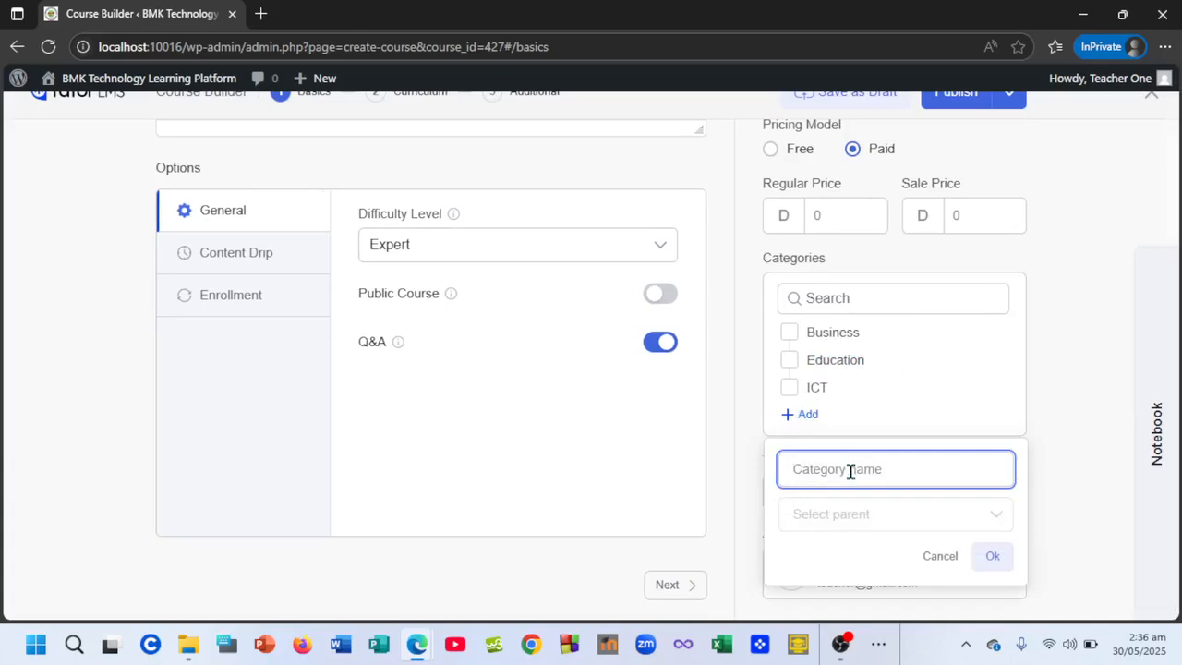
type("Mathe")
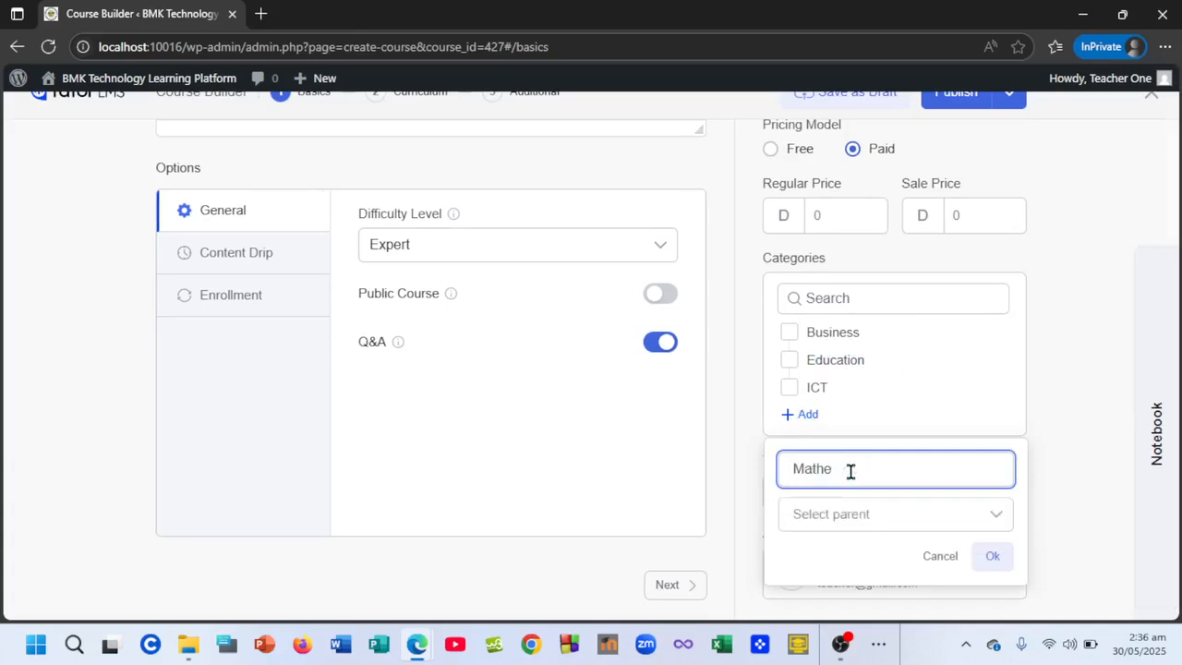
type("matics")
left_click(997, 559)
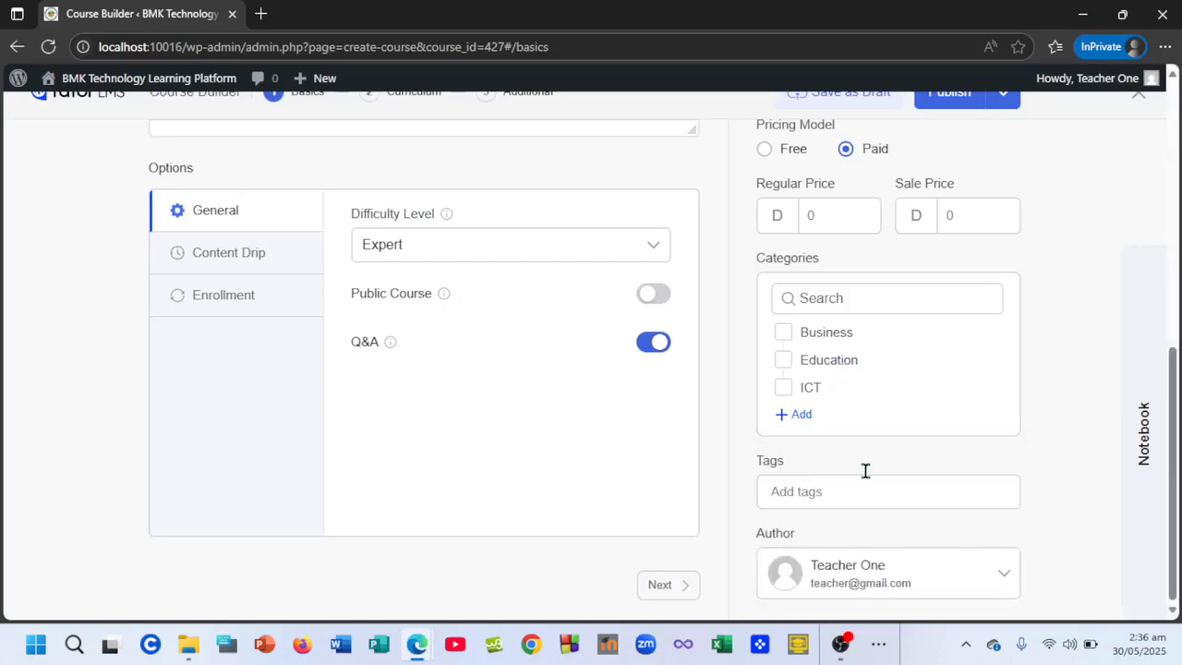
scroll(900, 501, "down", 2)
- Tick the ICT category for the course and try publishing it
left_click(799, 392)
scroll(870, 469, "down", 2)
scroll(870, 471, "up", 5)
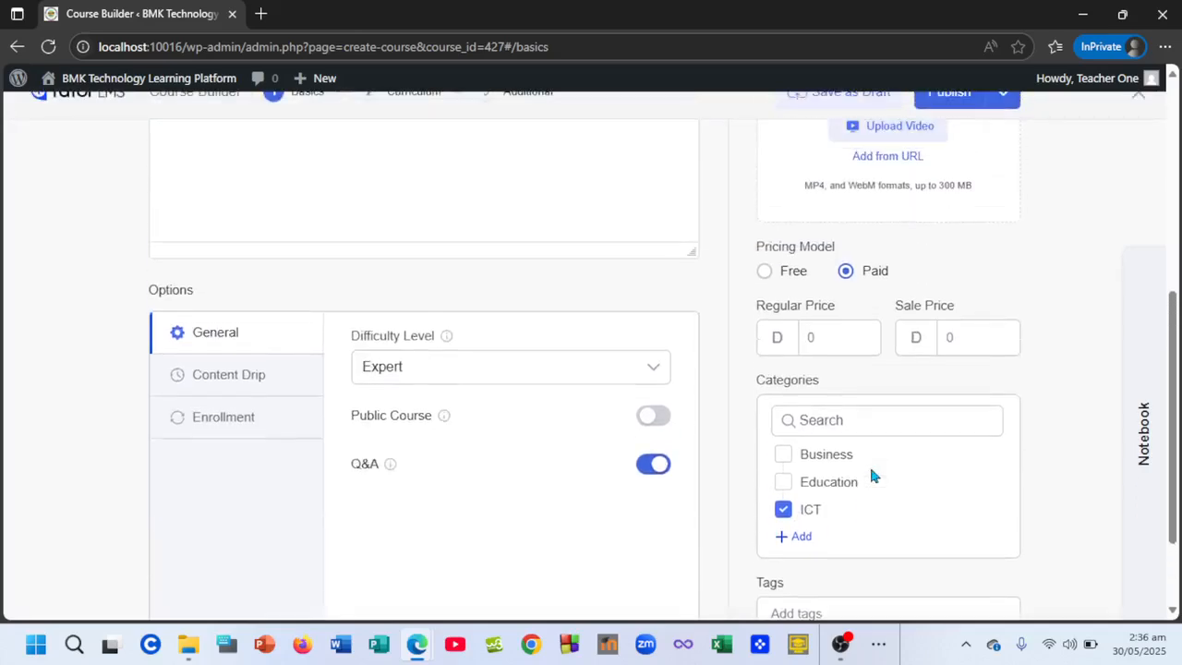
scroll(871, 475, "up", 1)
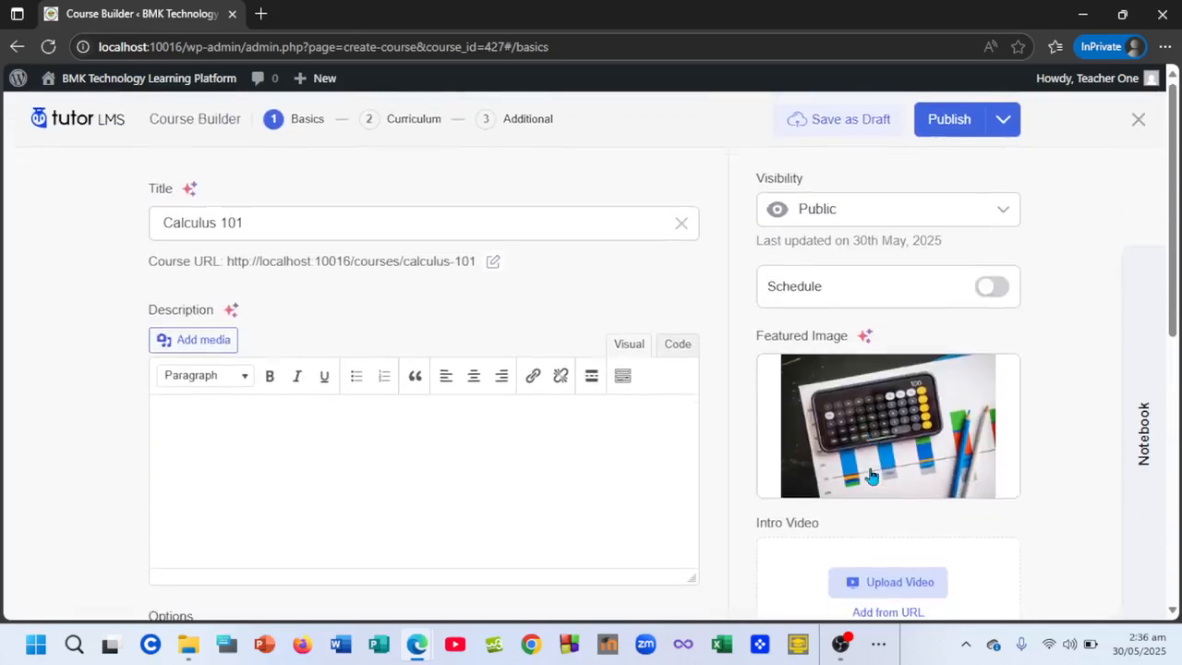
left_click(972, 121)
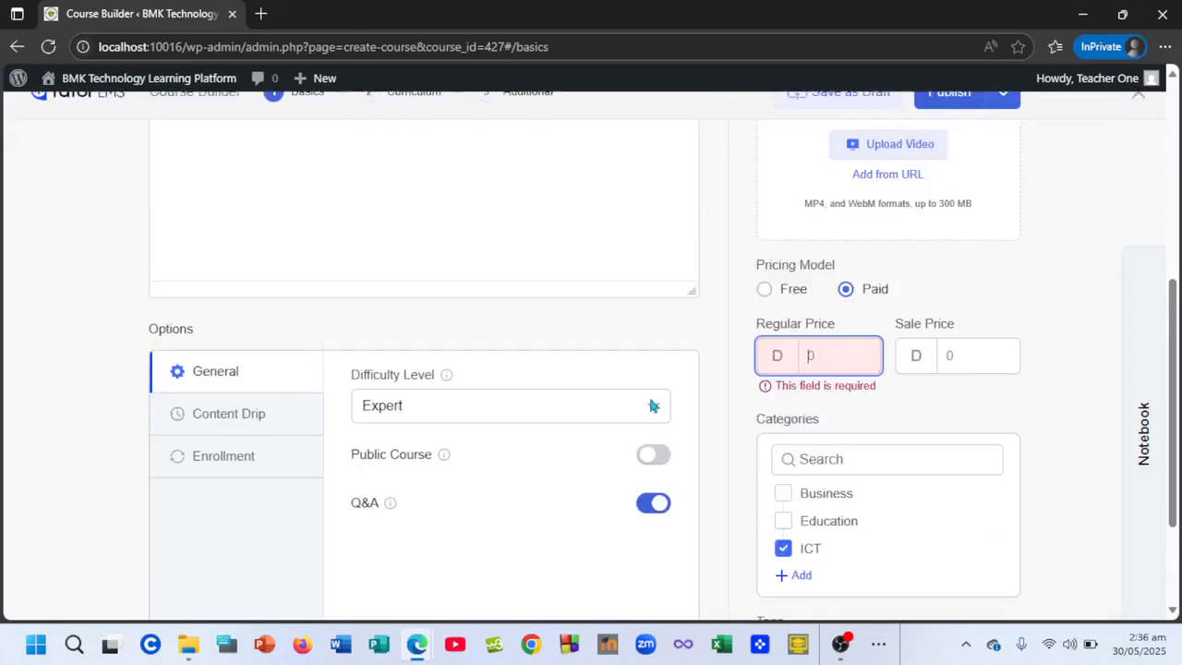
- Set the regular price to 500 and sale price to 450, then move to Curriculum
scroll(545, 490, "up", 3)
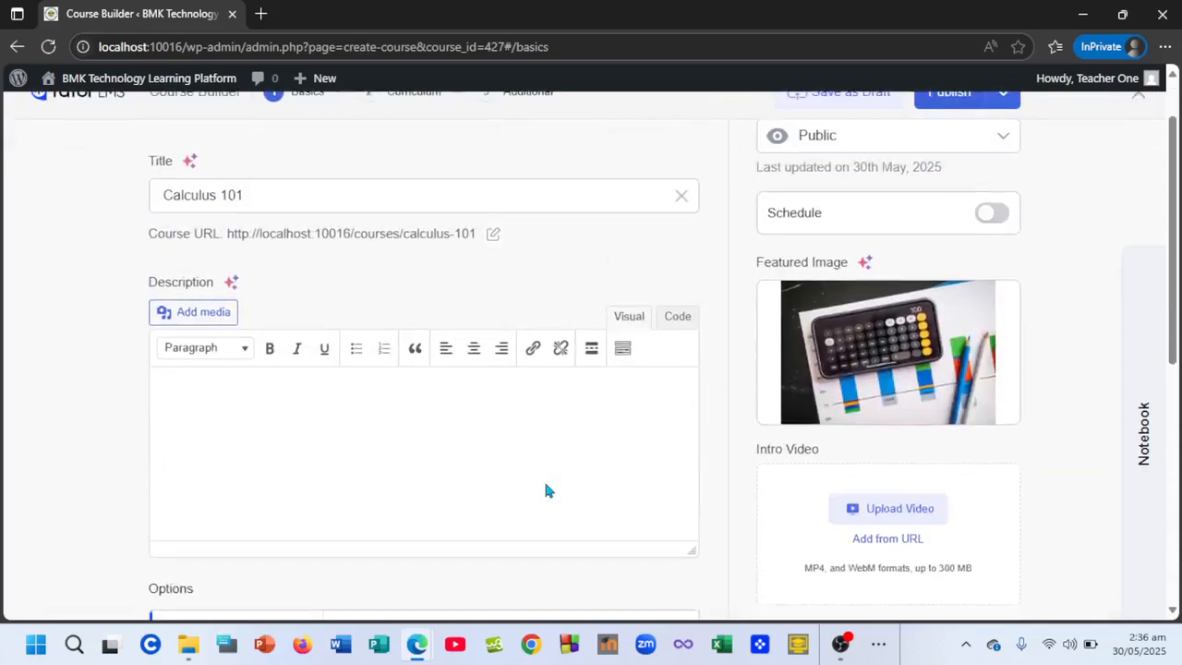
scroll(545, 491, "down", 4)
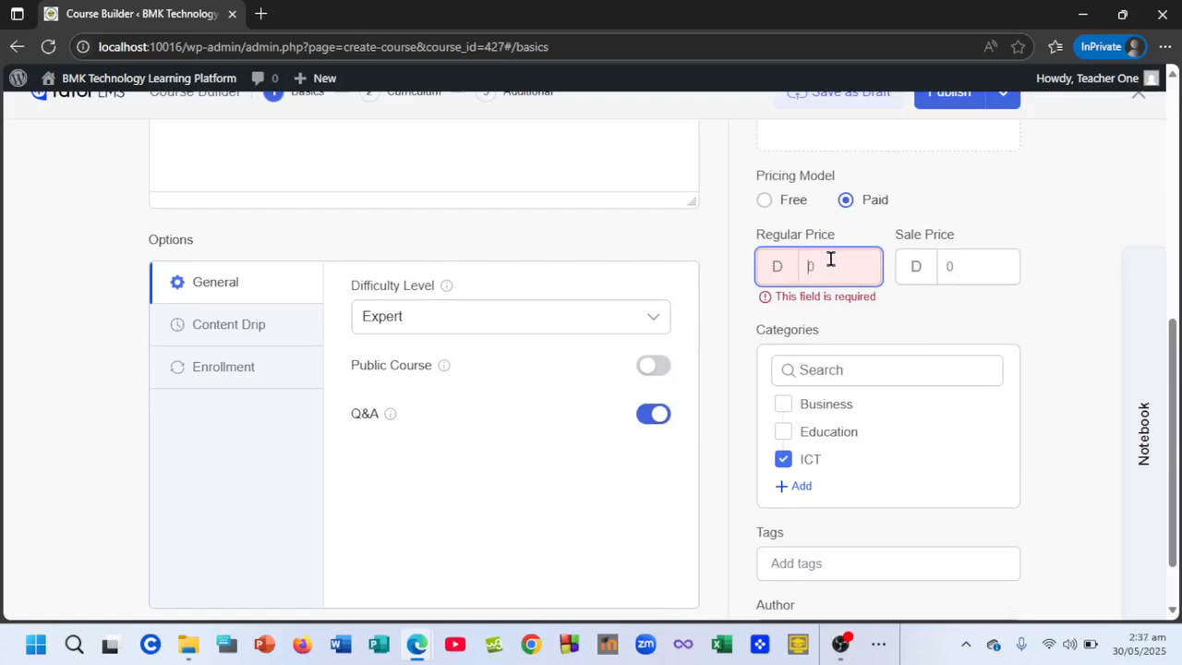
type("500")
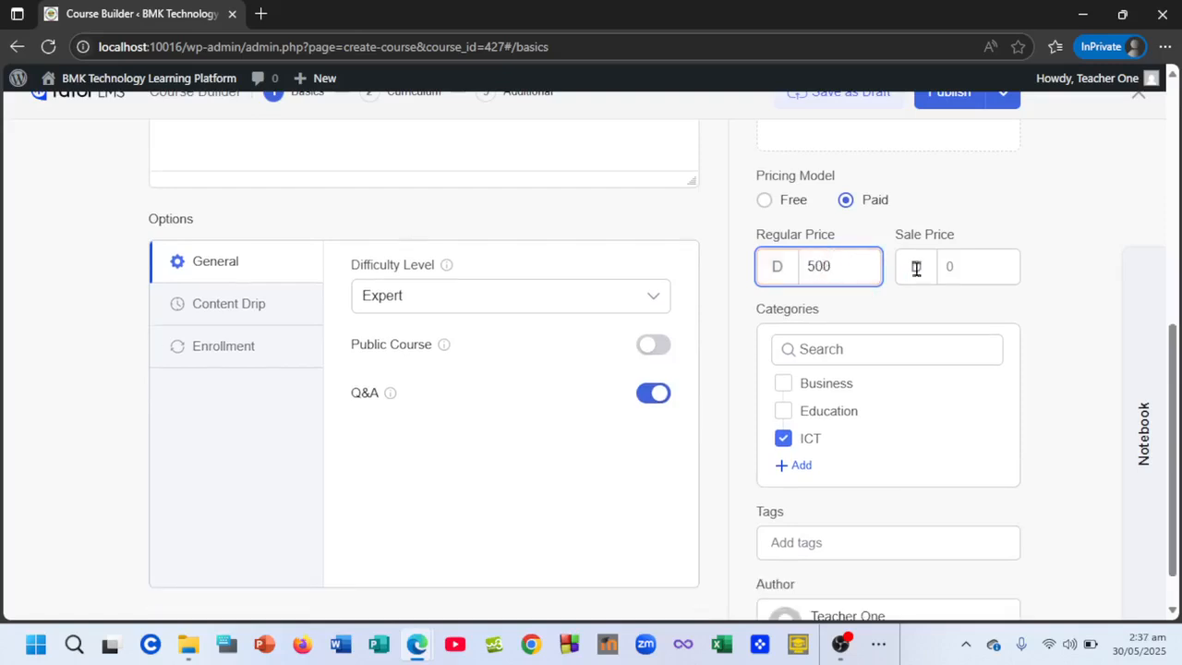
left_click(951, 262)
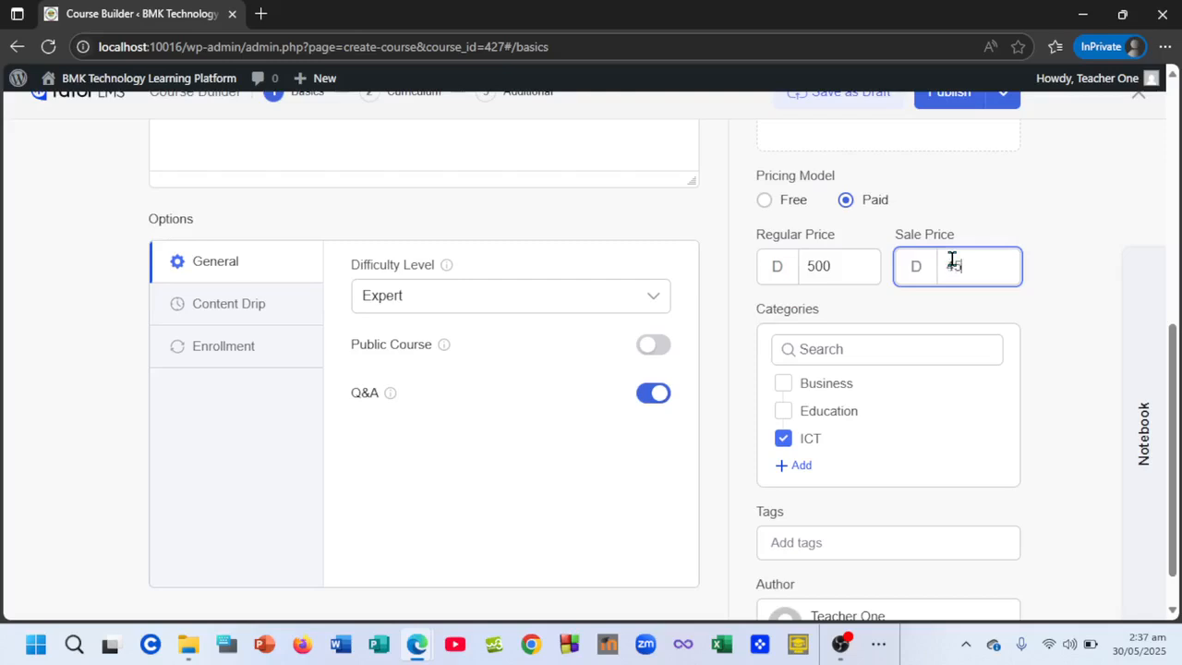
scroll(614, 348, "up", 4)
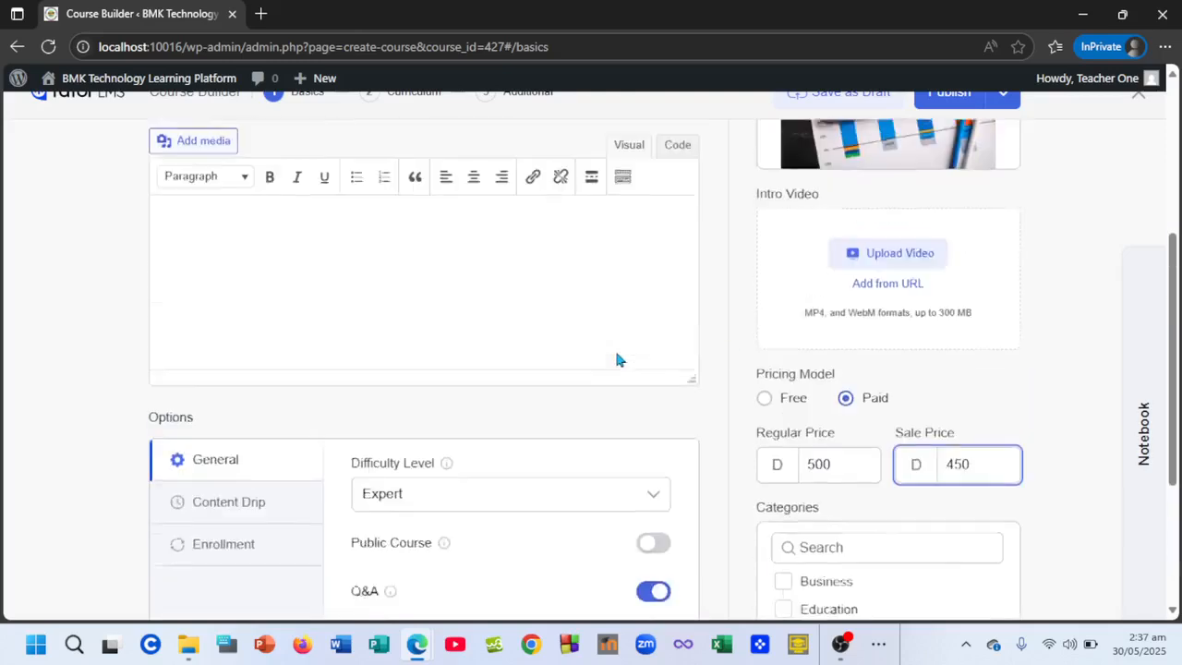
scroll(634, 277, "up", 2)
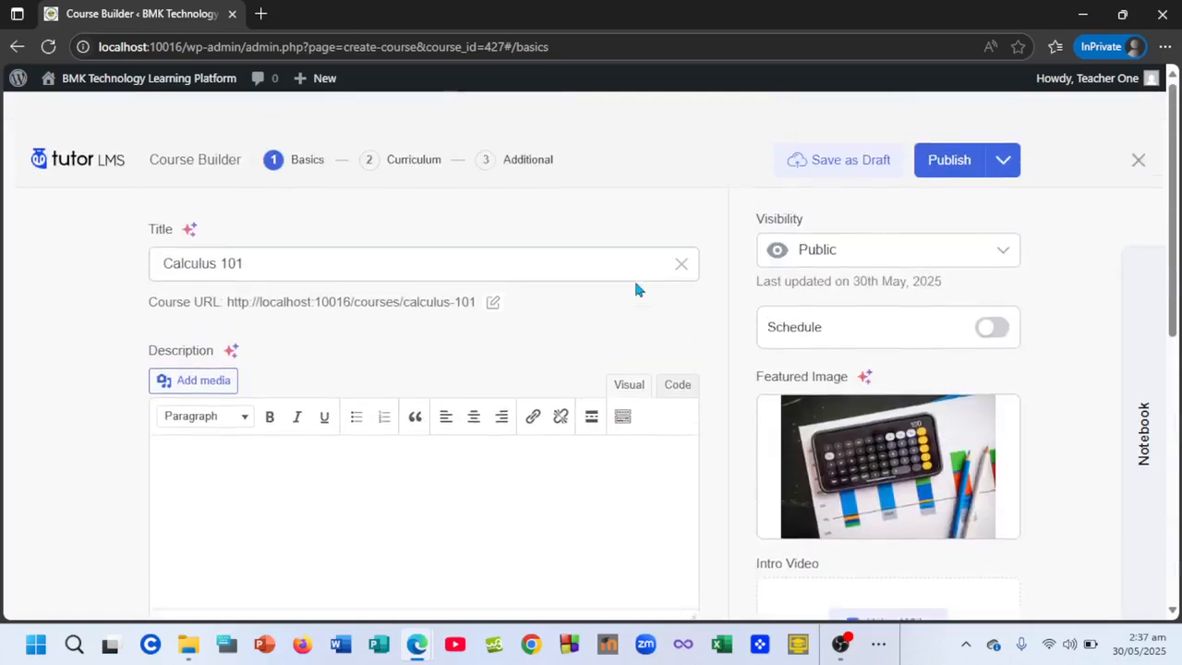
left_click(385, 125)
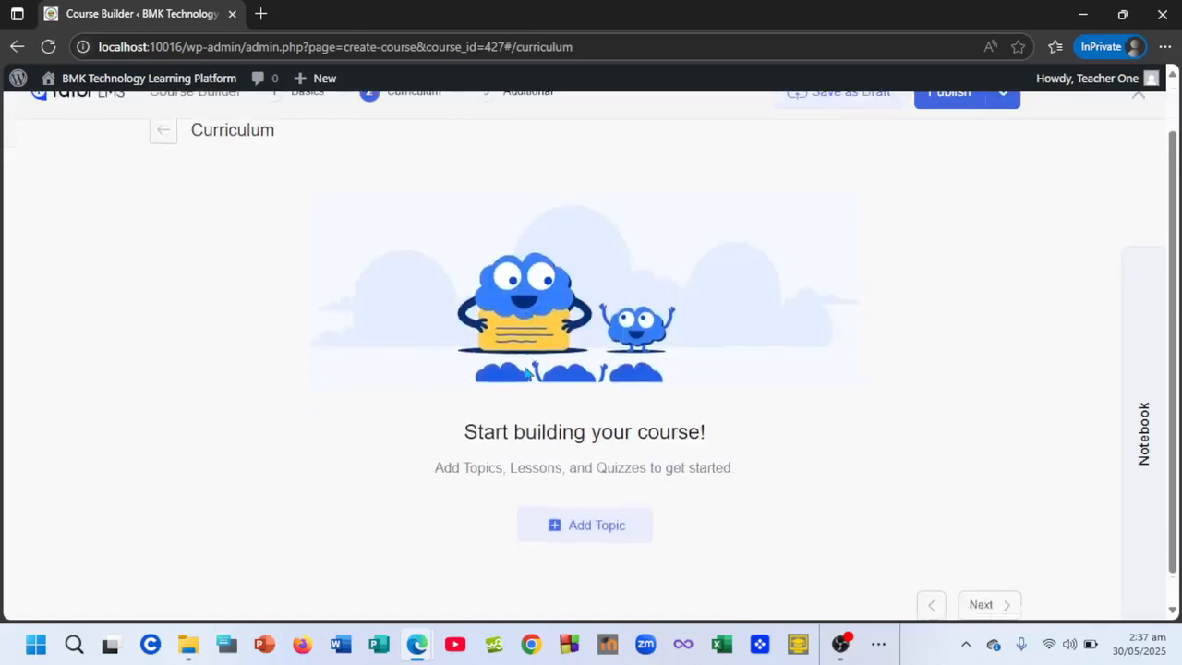
- Create and save the curriculum topics 'Function' and 'Limits'
scroll(526, 372, "down", 1)
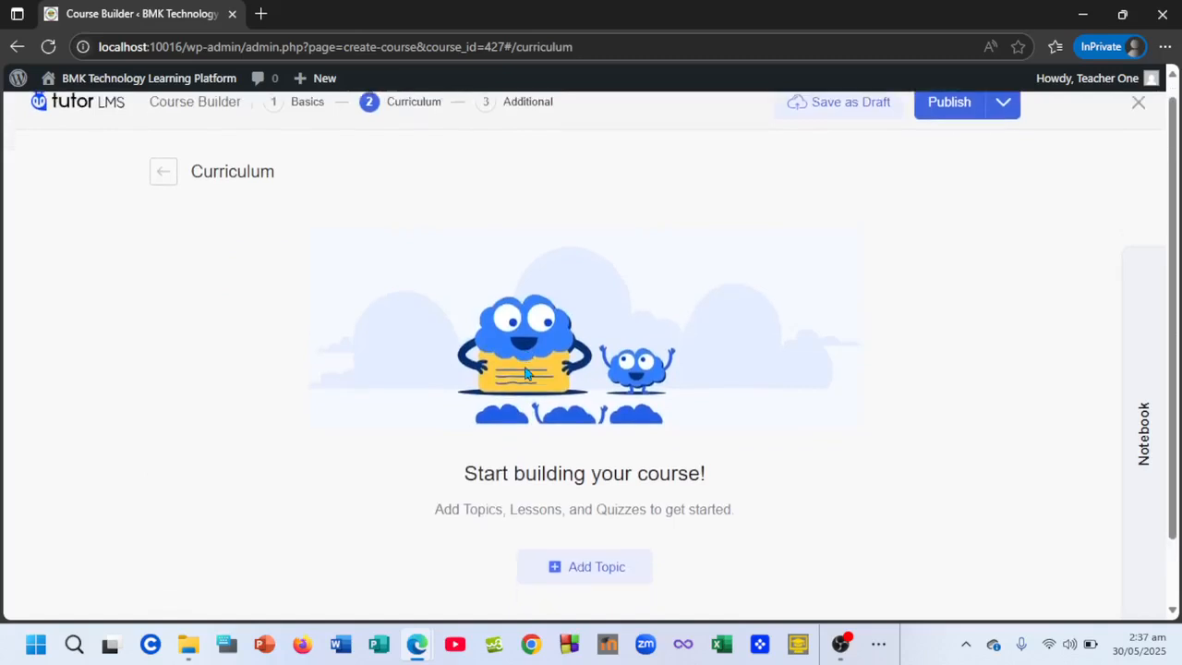
left_click(574, 573)
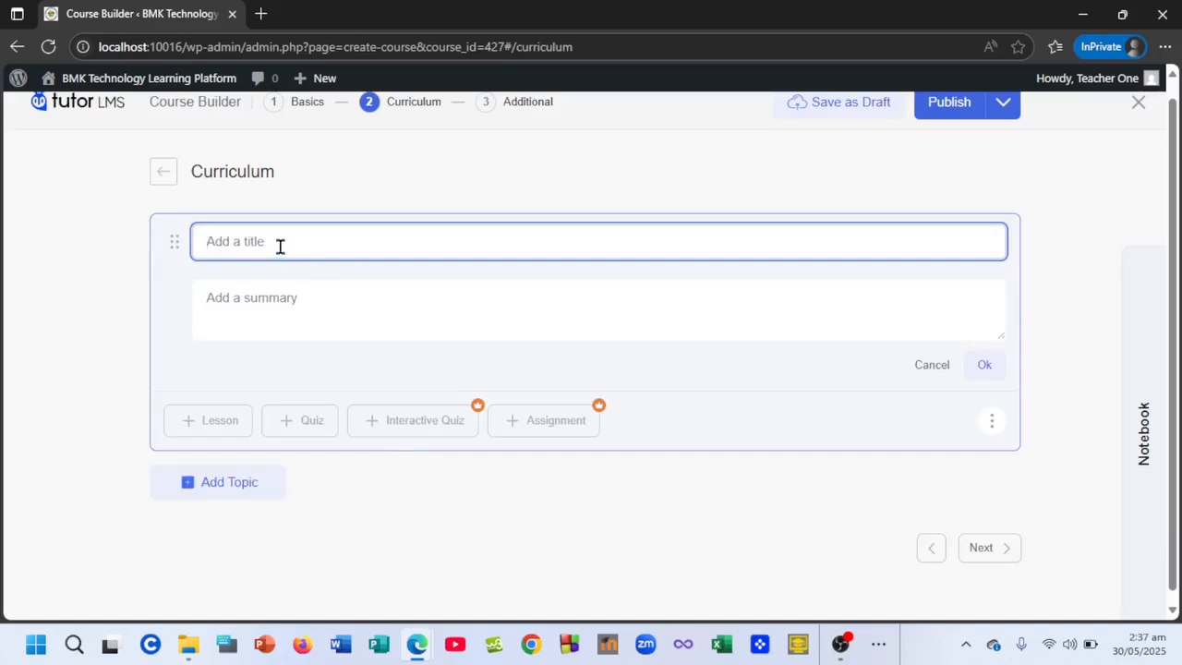
type("Function")
left_click(981, 366)
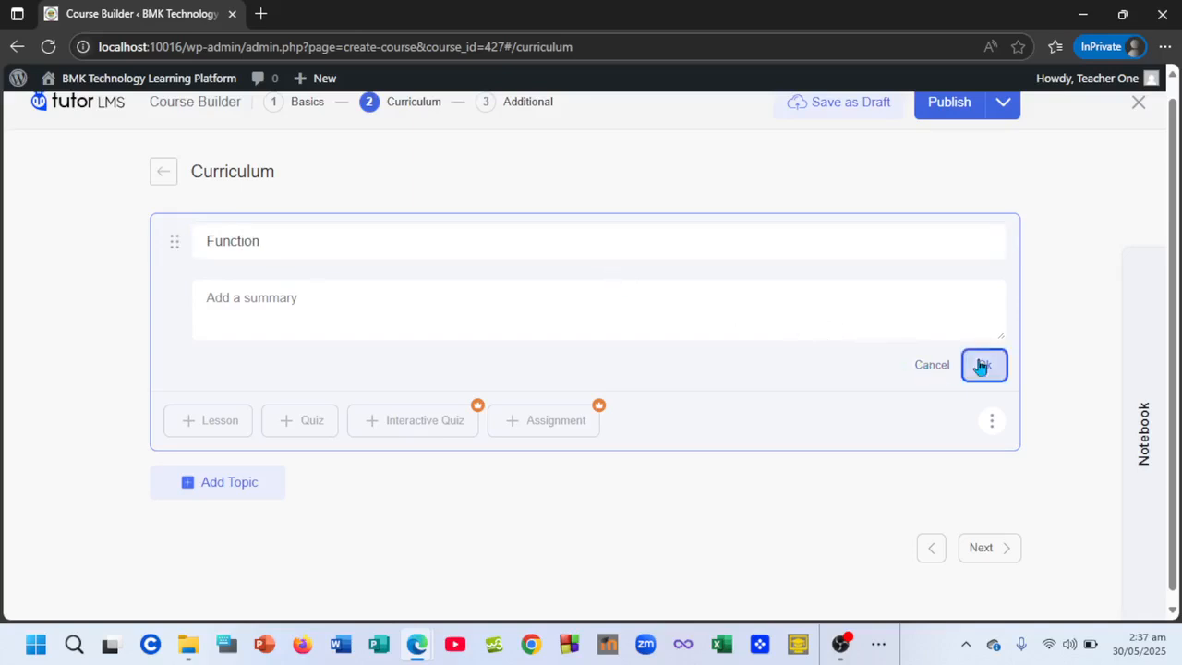
left_click(229, 482)
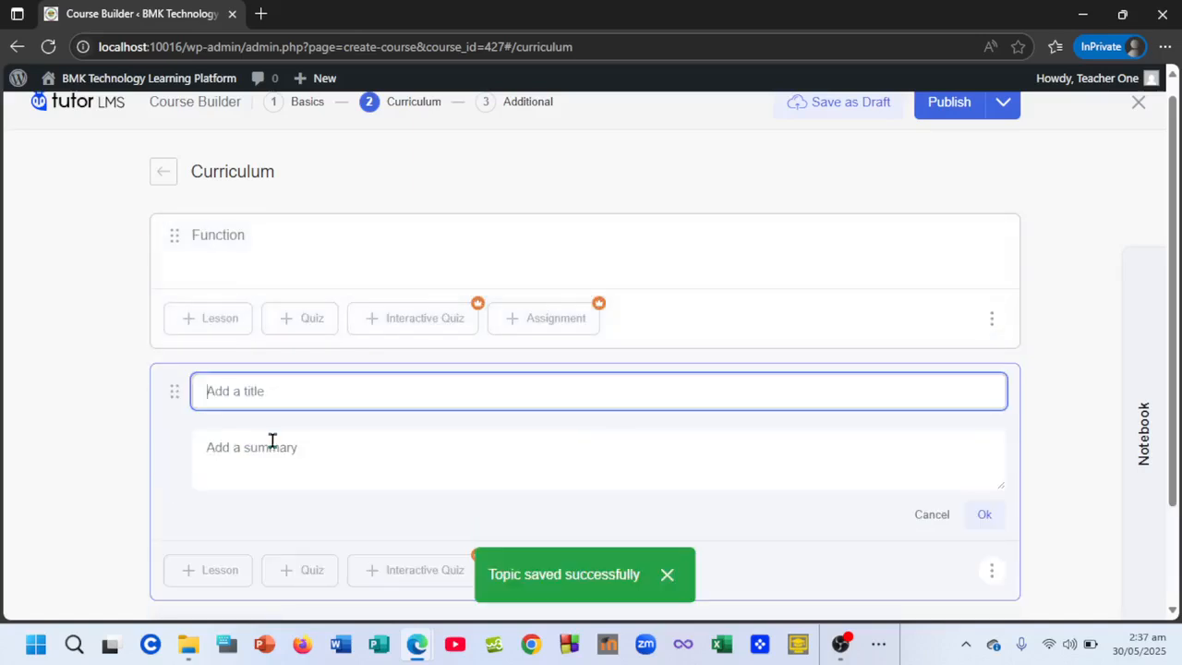
type("Lim")
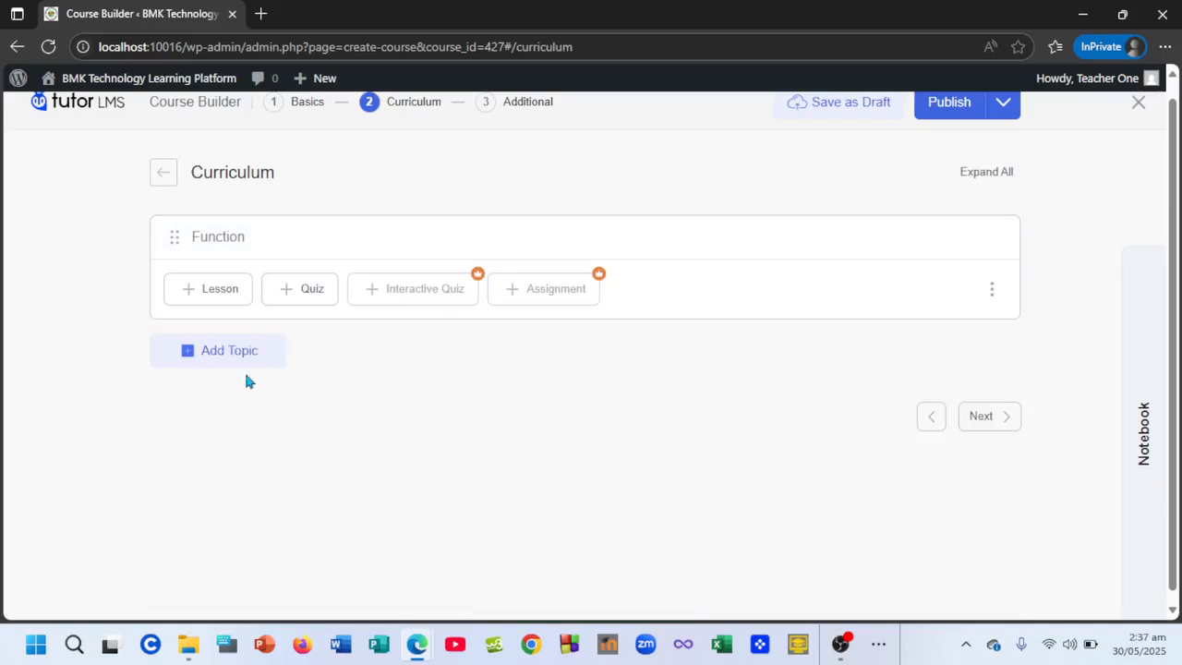
left_click(231, 355)
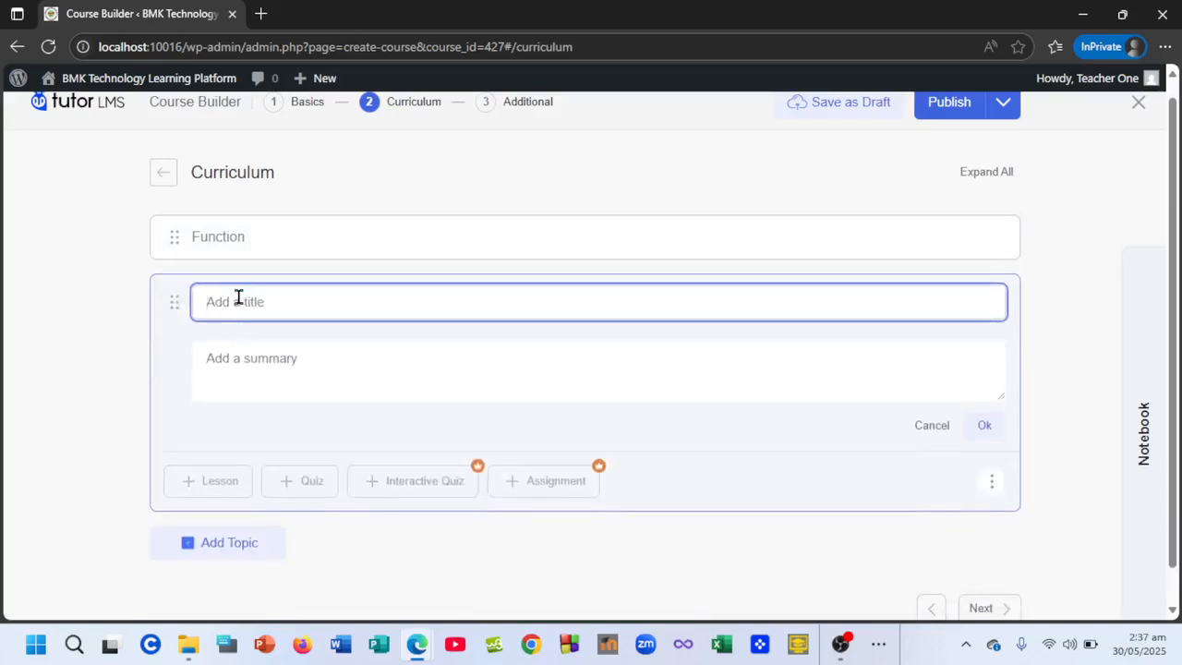
type("Limits")
left_click(981, 425)
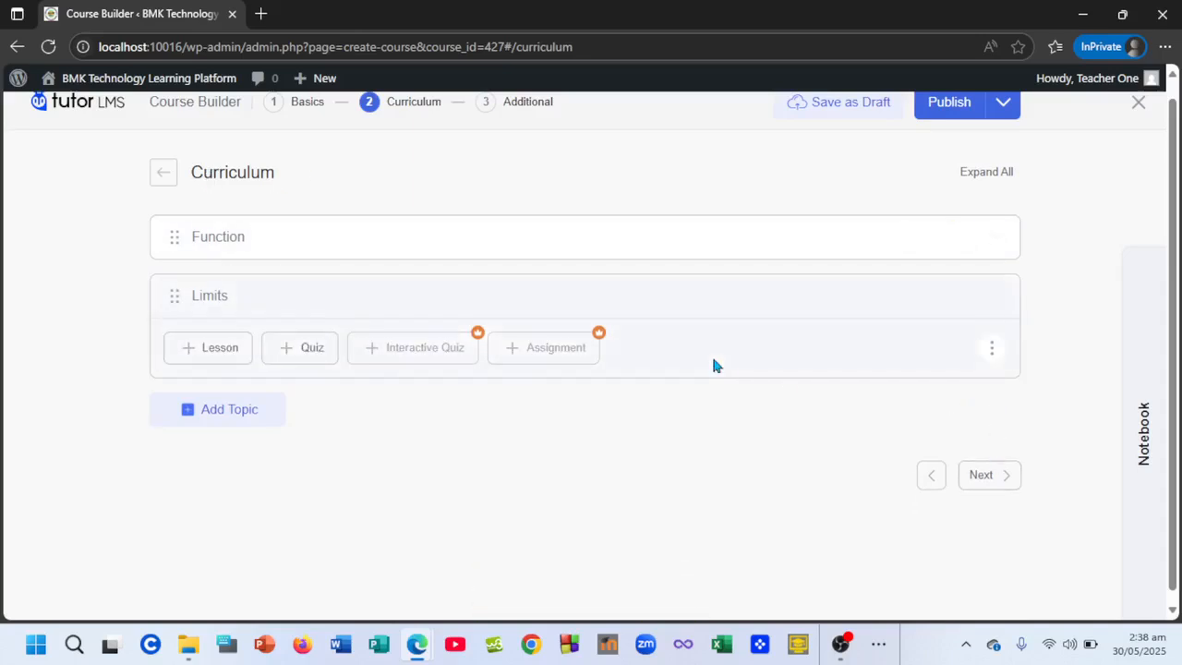
scroll(713, 366, "up", 1)
- In the Additional step, set Total Course Duration to 25 hours 00 minutes
left_click(530, 132)
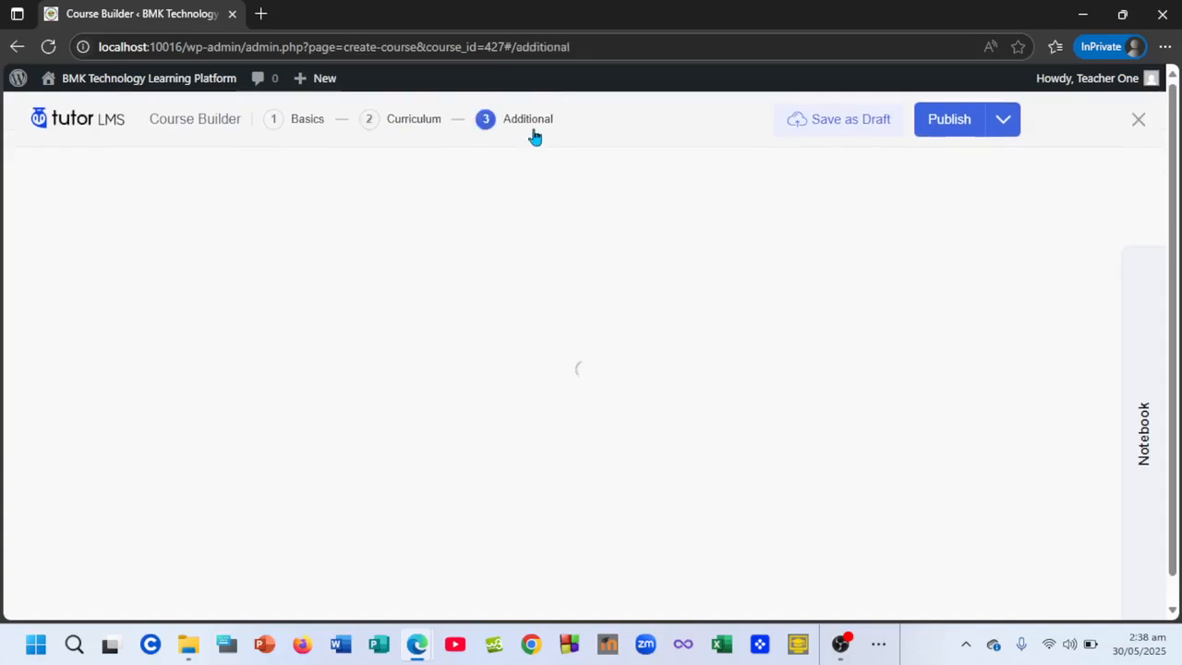
scroll(465, 436, "down", 2)
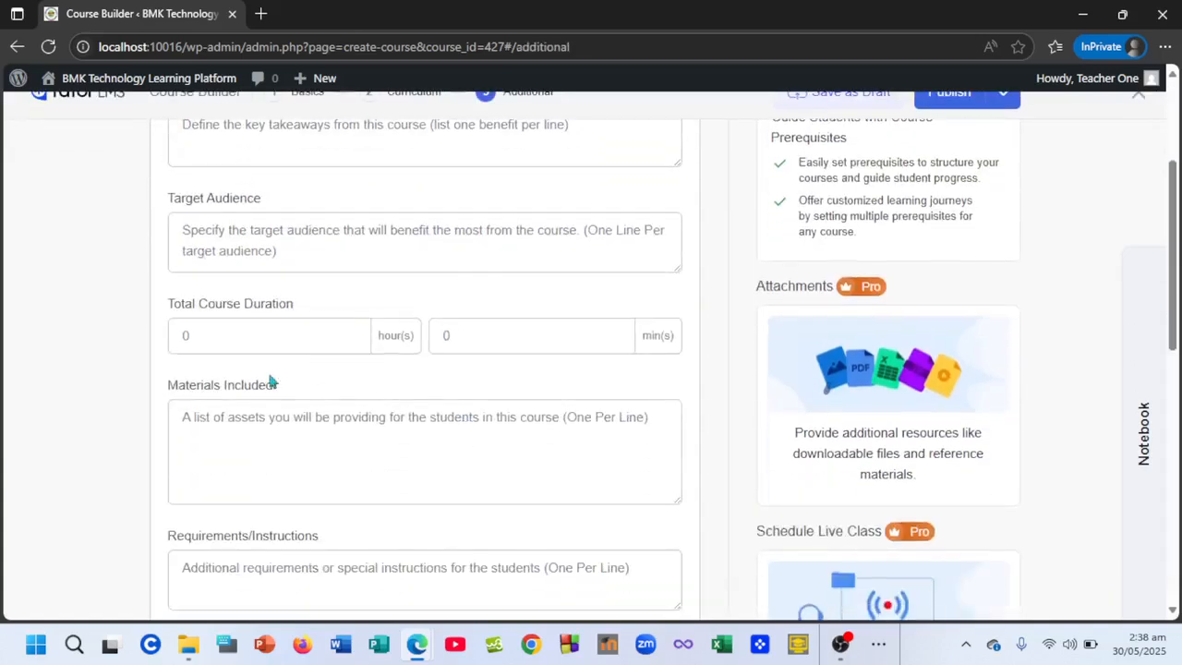
left_click(183, 335)
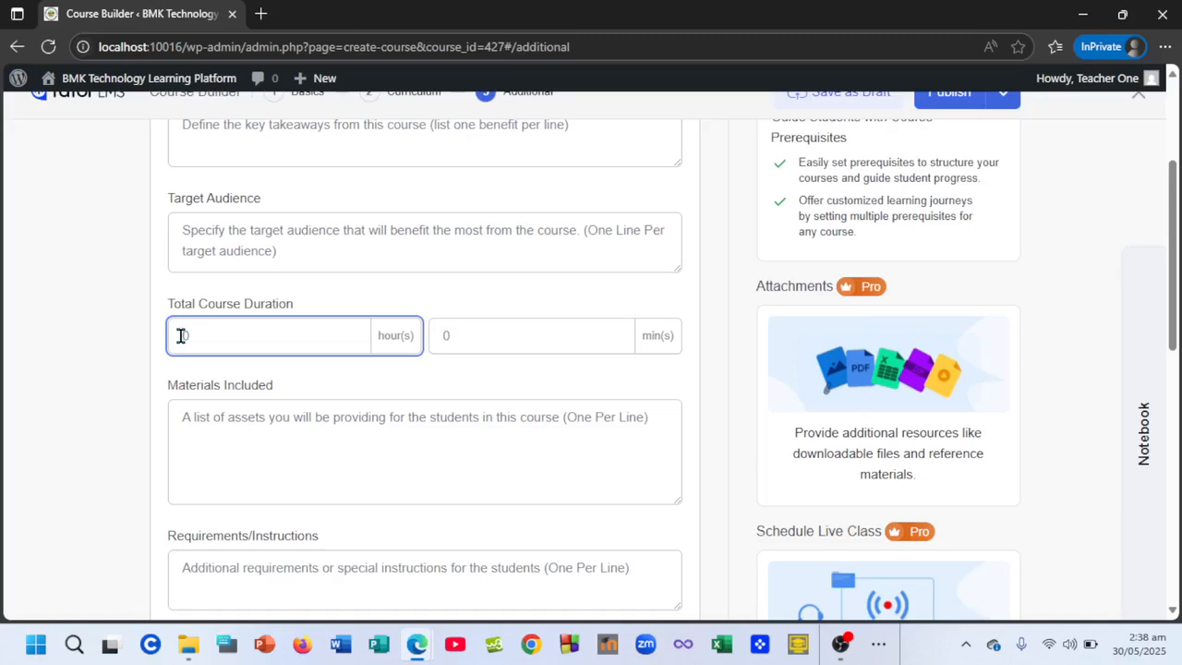
type("25")
left_click(512, 342)
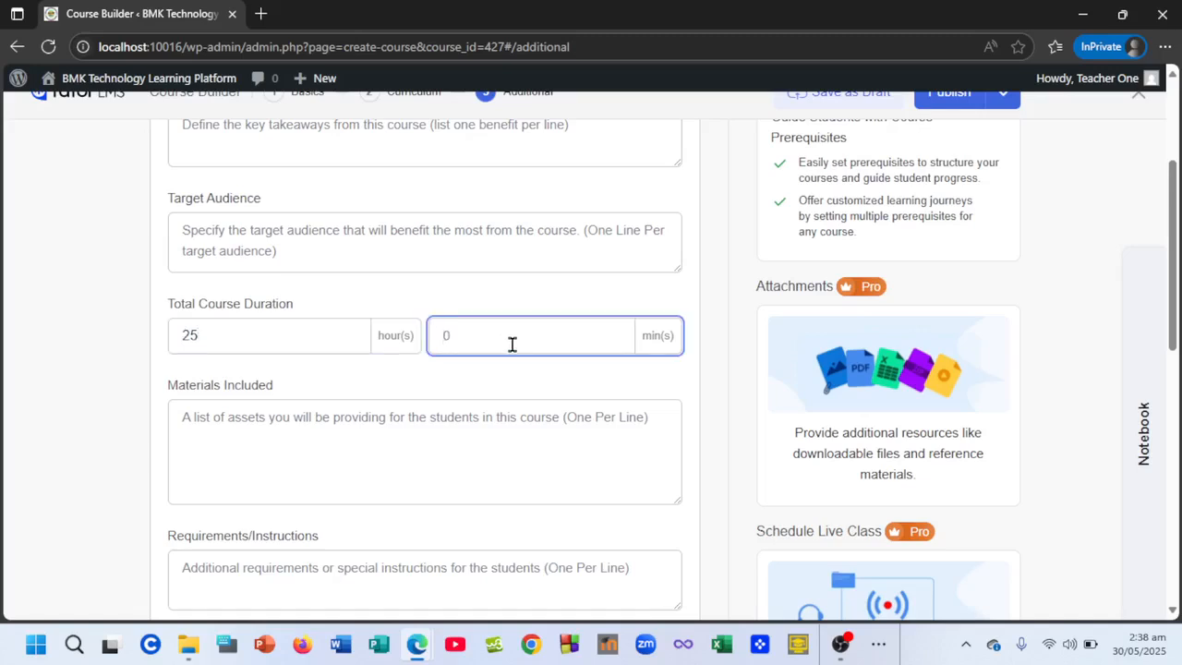
type("00")
- Work through the Materials Included and What Will I Learn fields
left_click(288, 468)
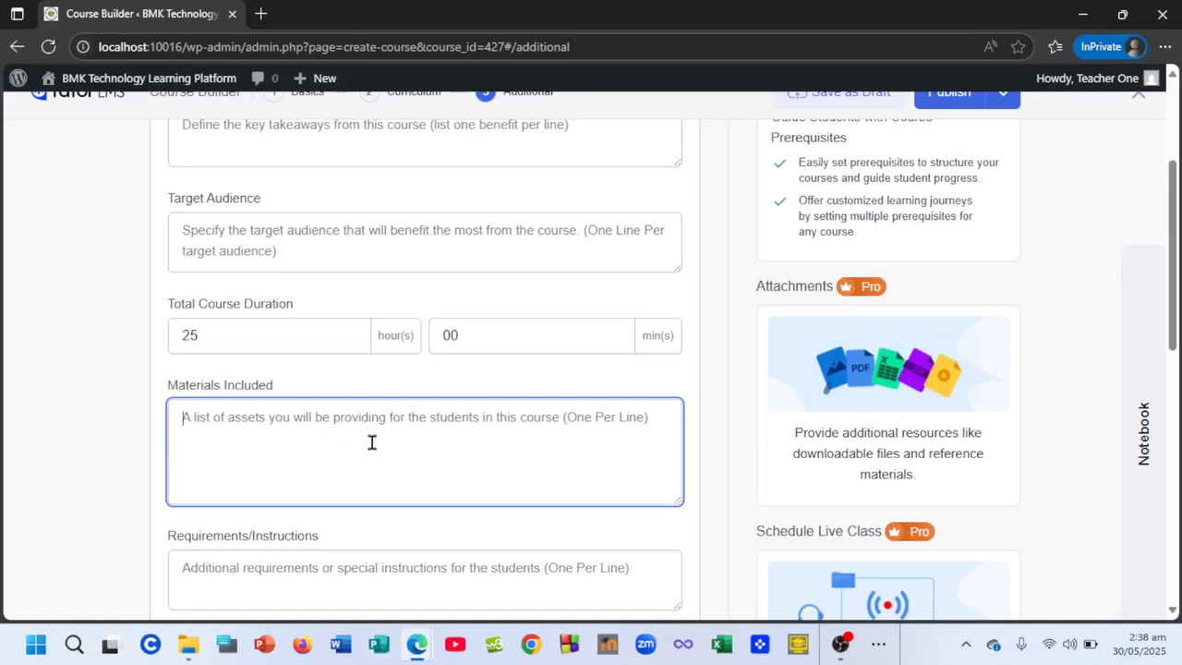
scroll(366, 433, "down", 1)
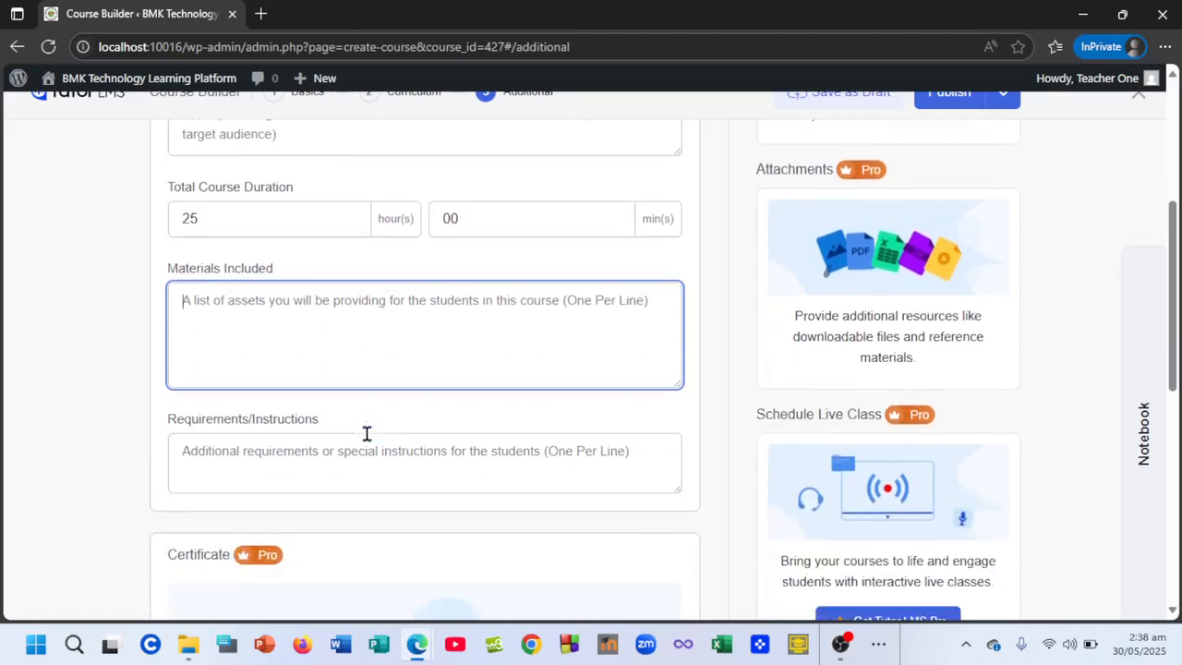
scroll(311, 435, "down", 1)
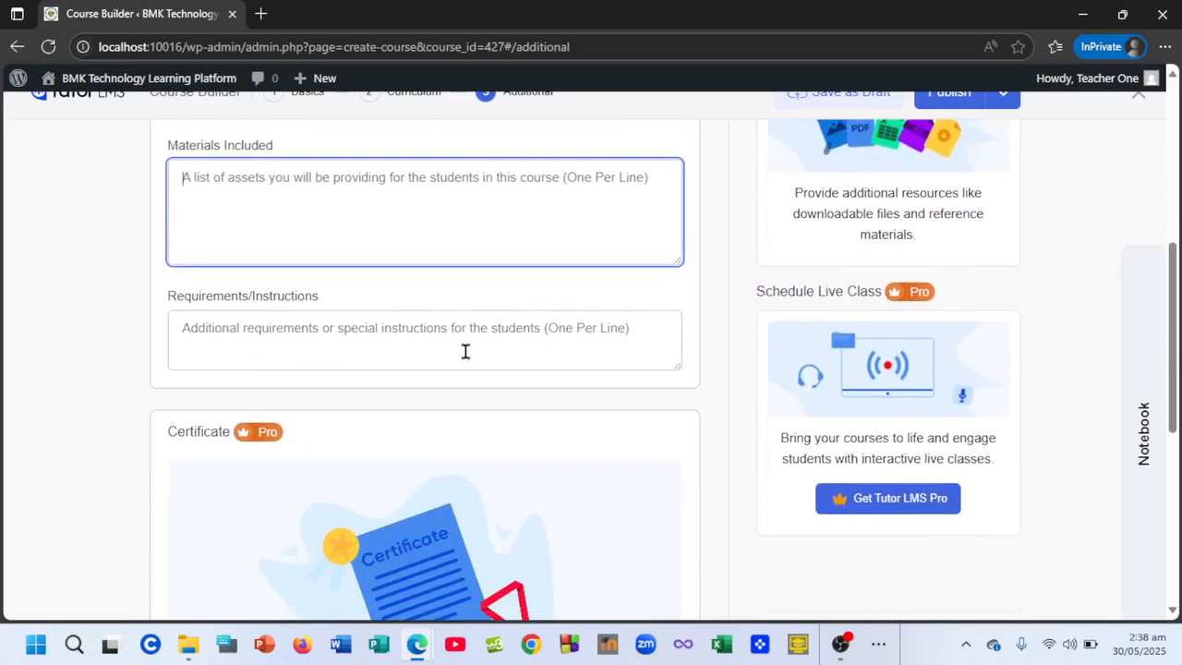
scroll(617, 344, "down", 2)
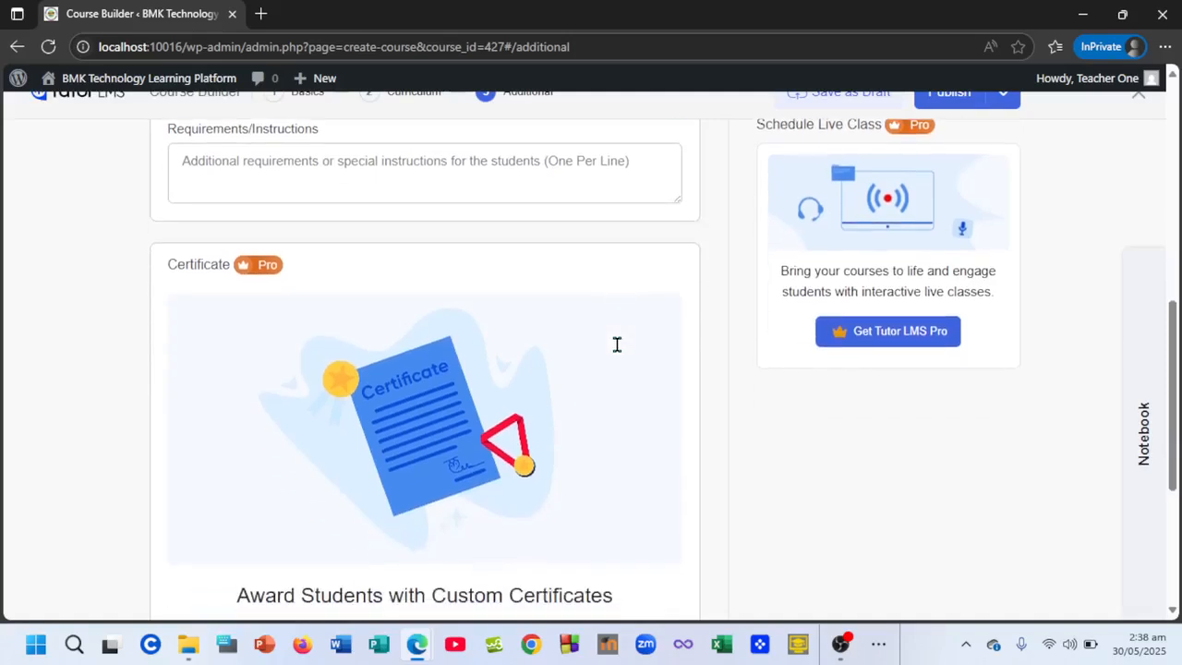
scroll(539, 380, "down", 3)
scroll(535, 370, "up", 2)
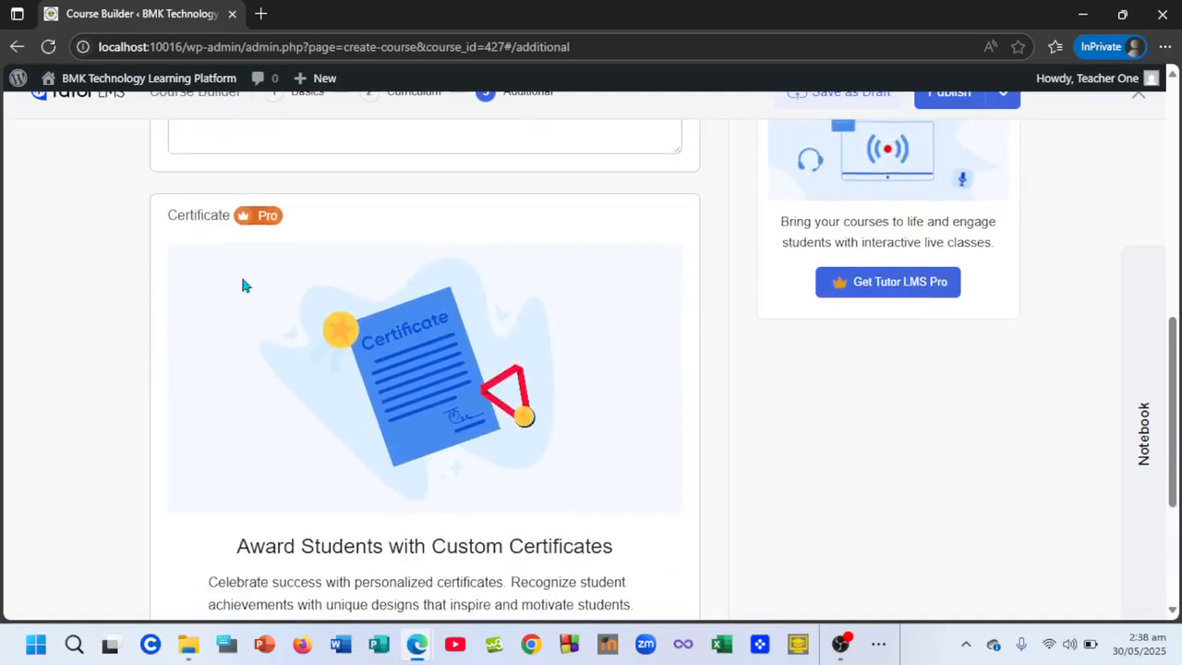
scroll(437, 384, "down", 1)
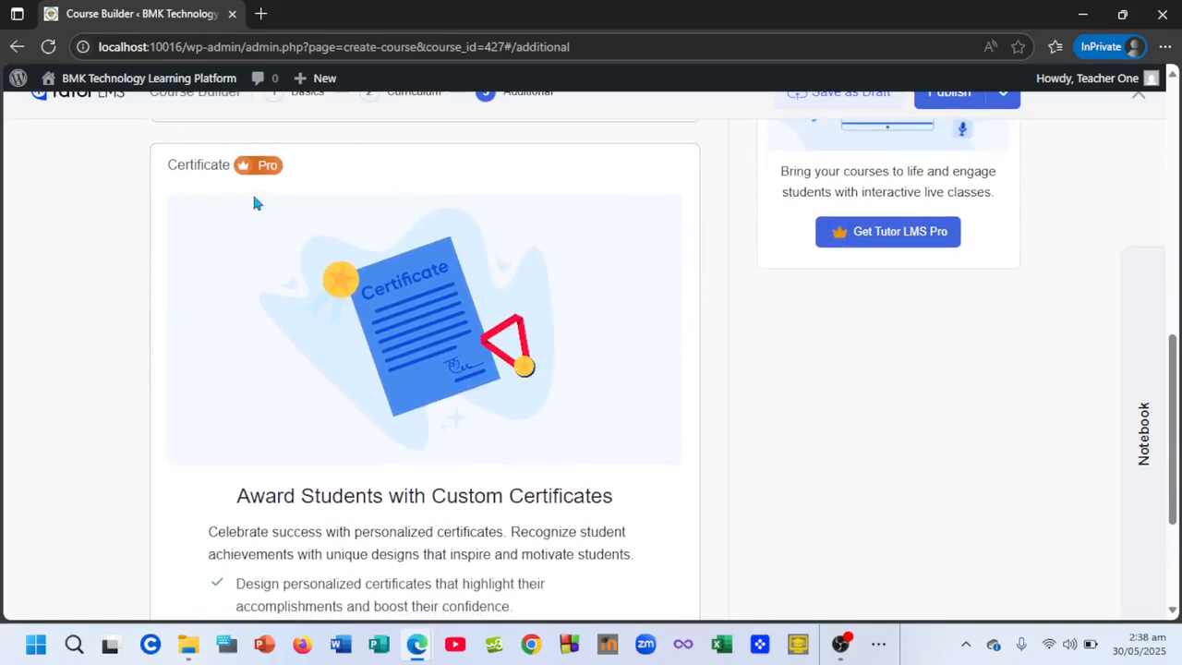
scroll(425, 440, "down", 2)
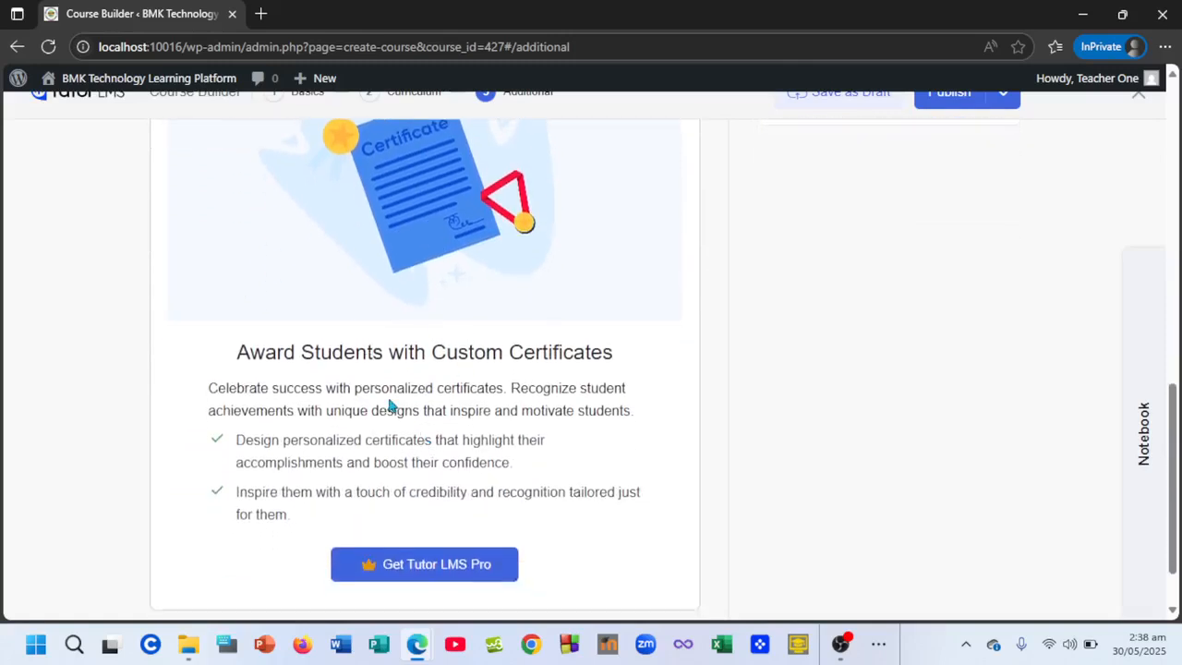
scroll(392, 406, "down", 1)
scroll(392, 406, "up", 9)
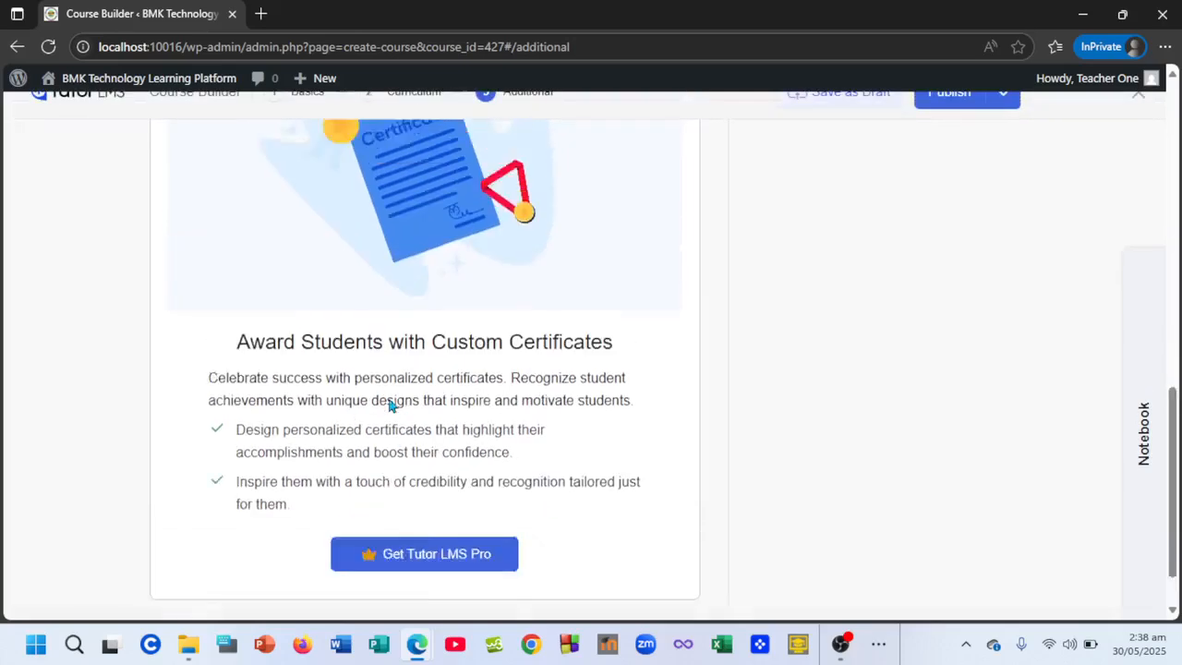
scroll(393, 405, "down", 2)
scroll(388, 405, "down", 2)
scroll(388, 401, "up", 5)
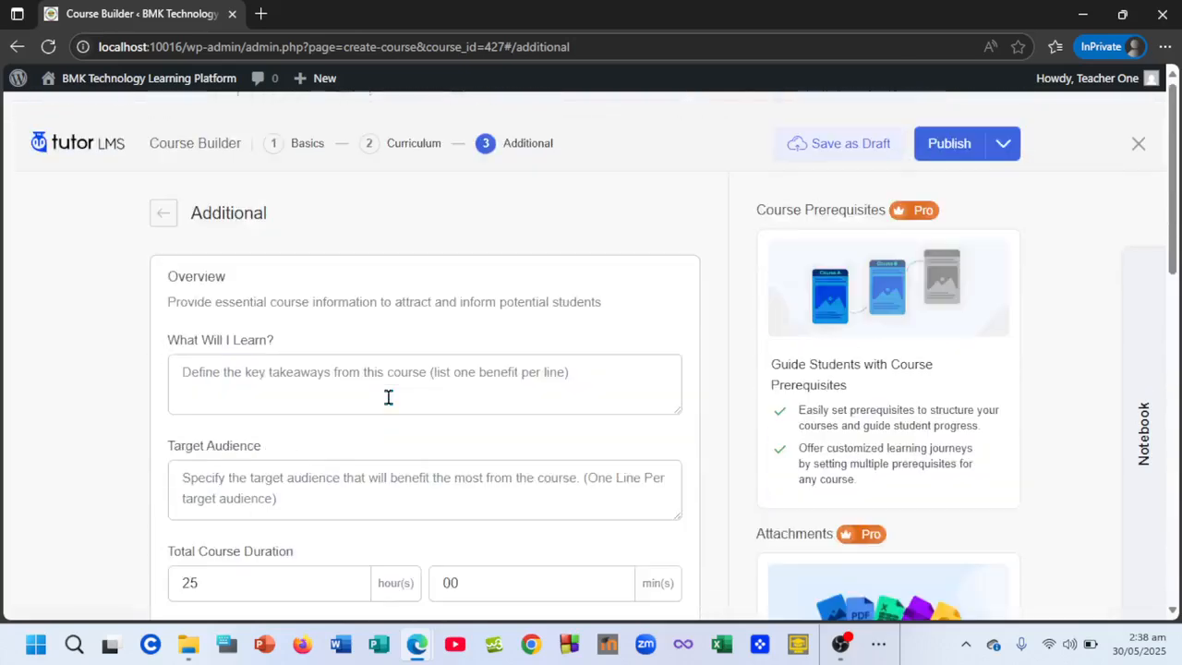
scroll(360, 397, "down", 1)
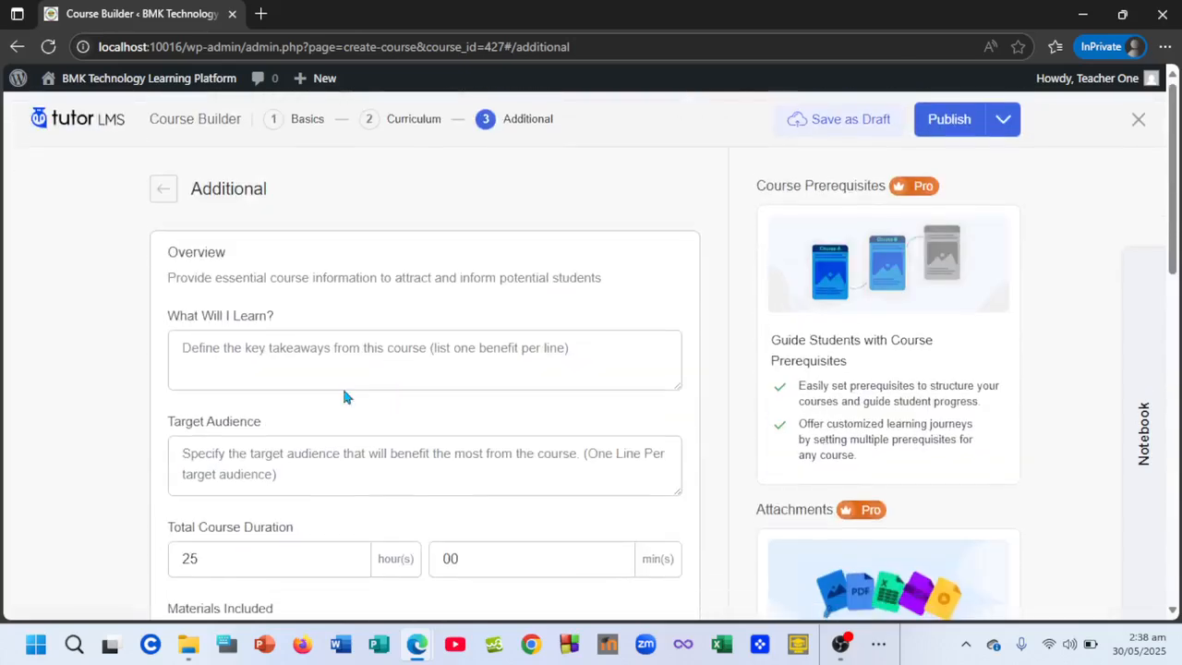
left_click(243, 348)
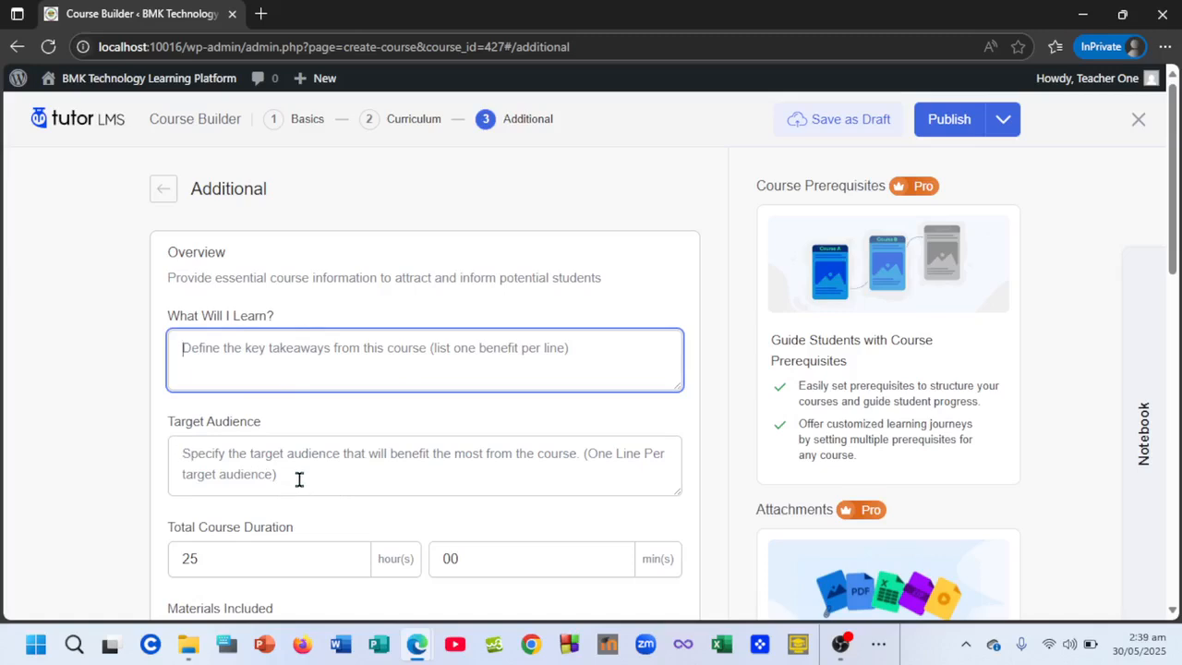
scroll(299, 487, "down", 1)
scroll(301, 487, "up", 1)
- Publish the Calculus 101 course
left_click(984, 119)
scroll(882, 337, "down", 7)
scroll(882, 337, "down", 3)
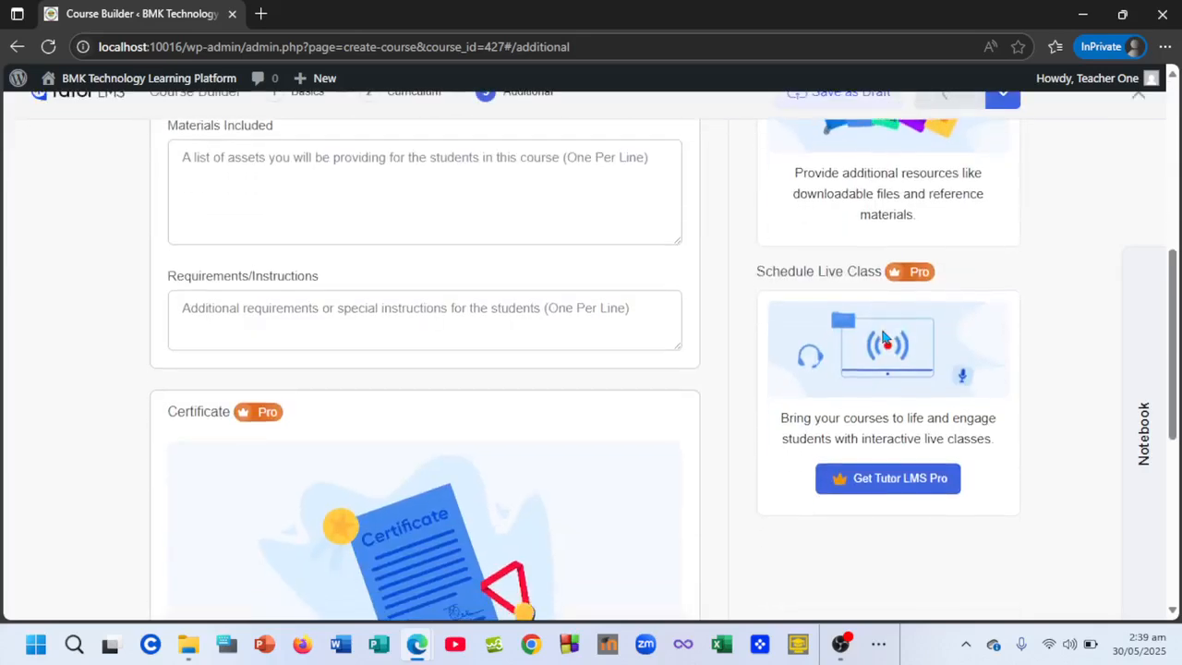
scroll(882, 337, "up", 10)
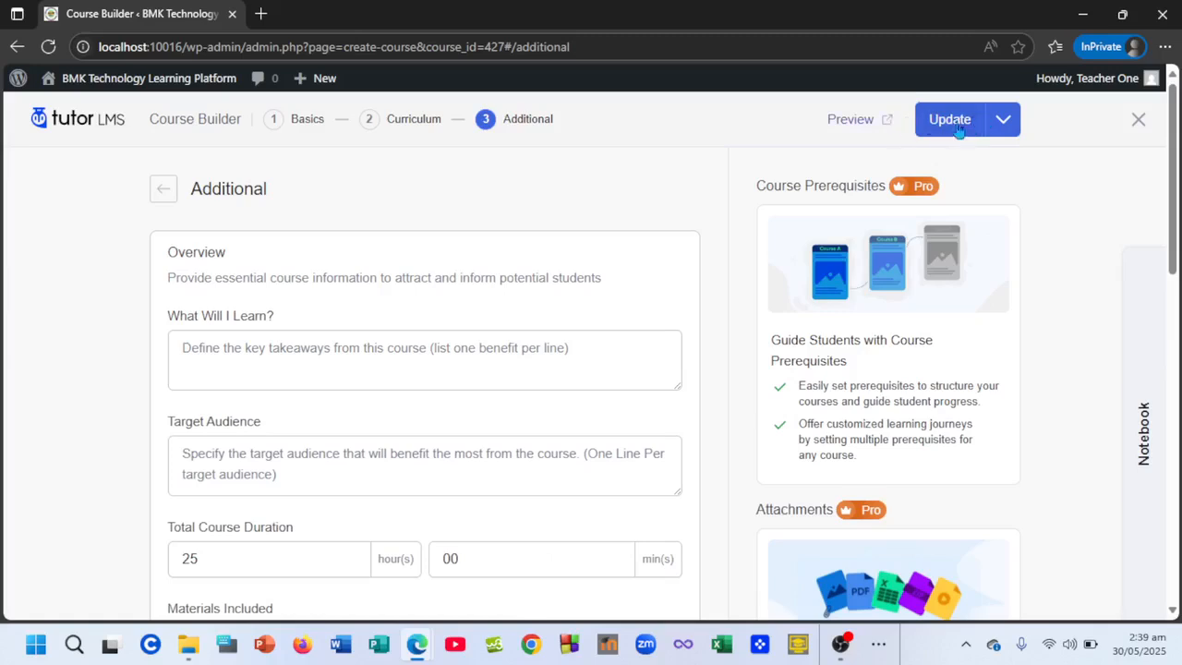
- Save the course with Update, leaving its status unchanged, and close the course builder
left_click(1006, 126)
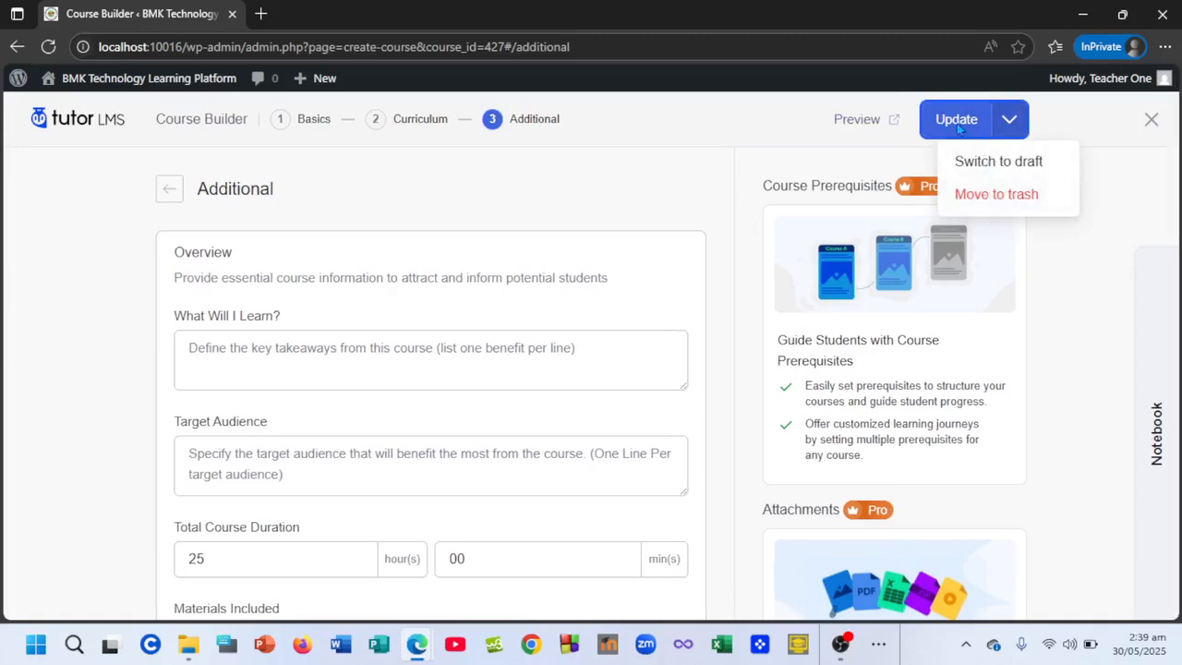
left_click(957, 128)
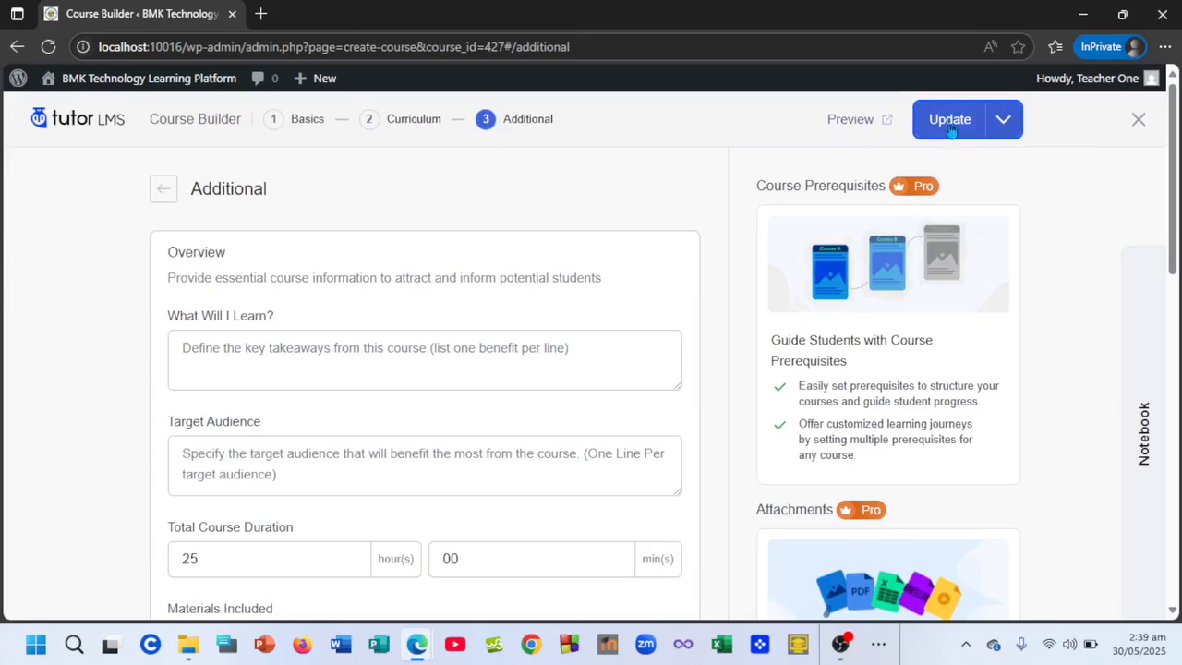
left_click(947, 122)
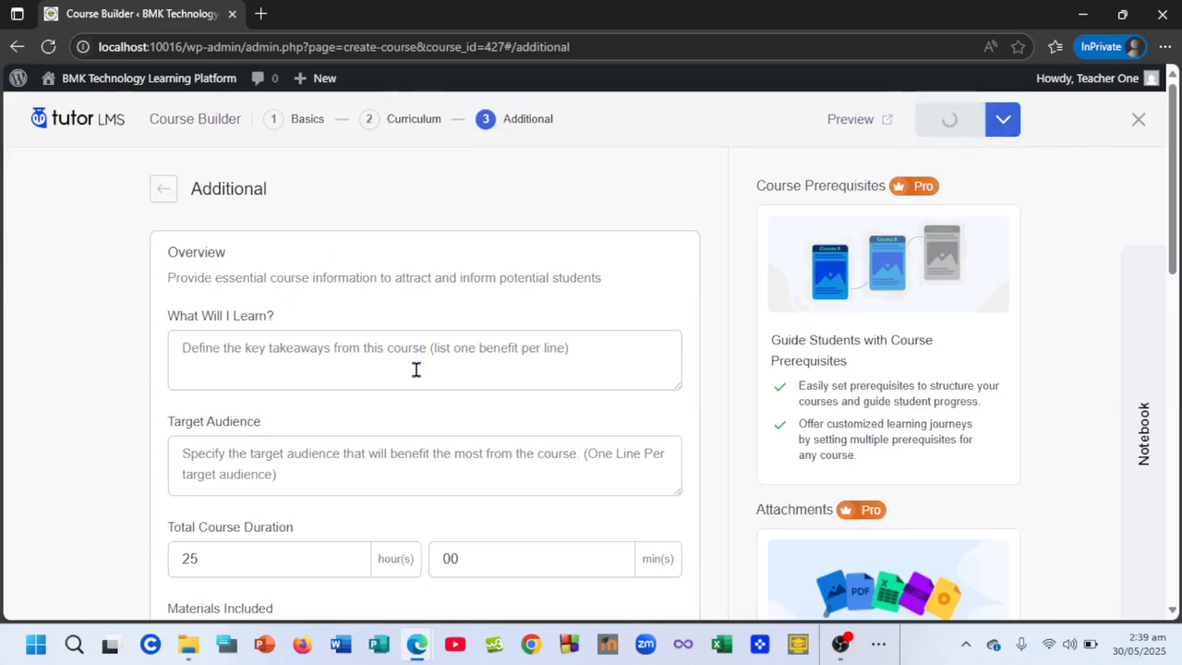
scroll(415, 369, "down", 5)
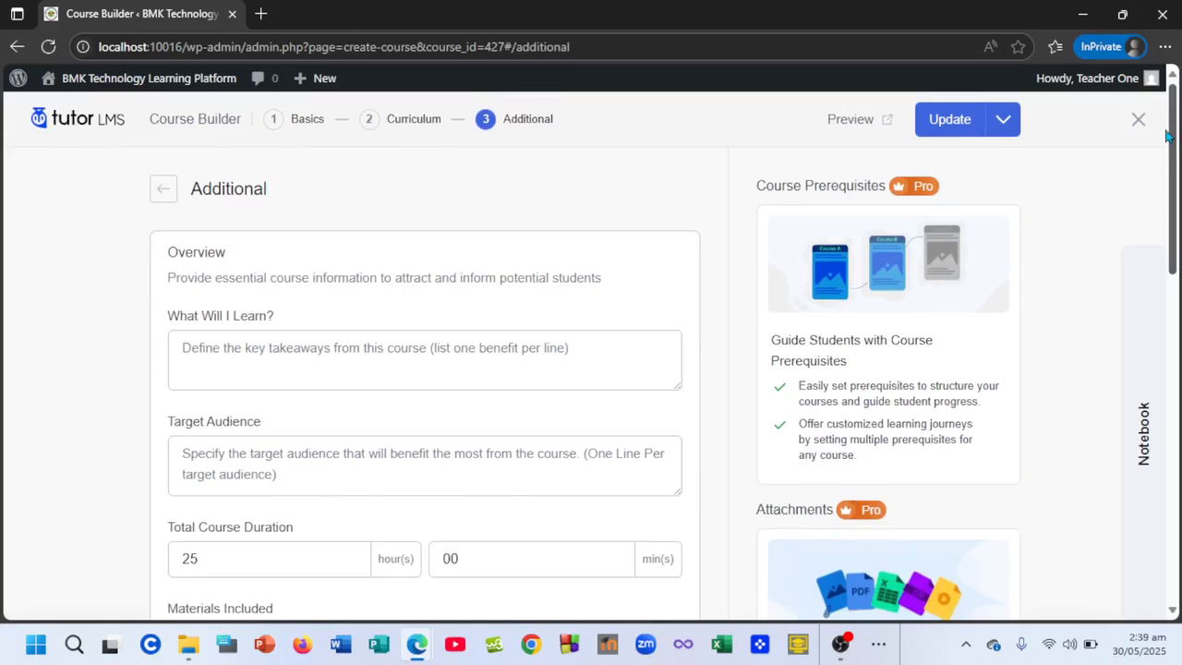
left_click(1145, 122)
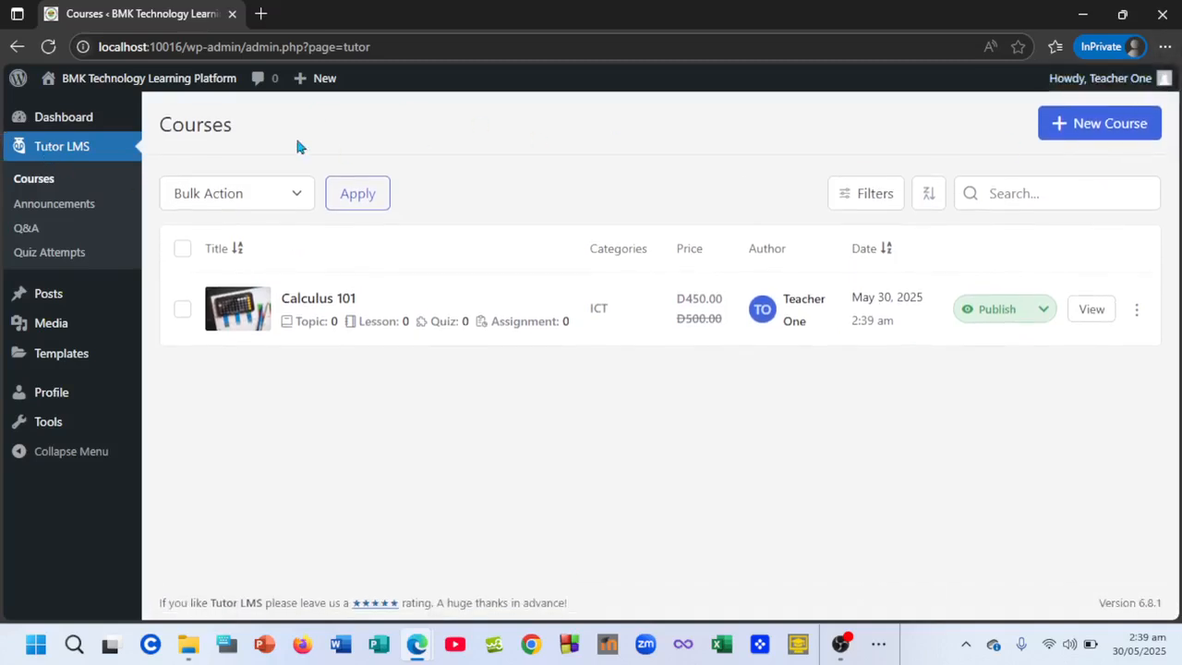
- Go to the WordPress Dashboard from the admin sidebar
left_click(64, 120)
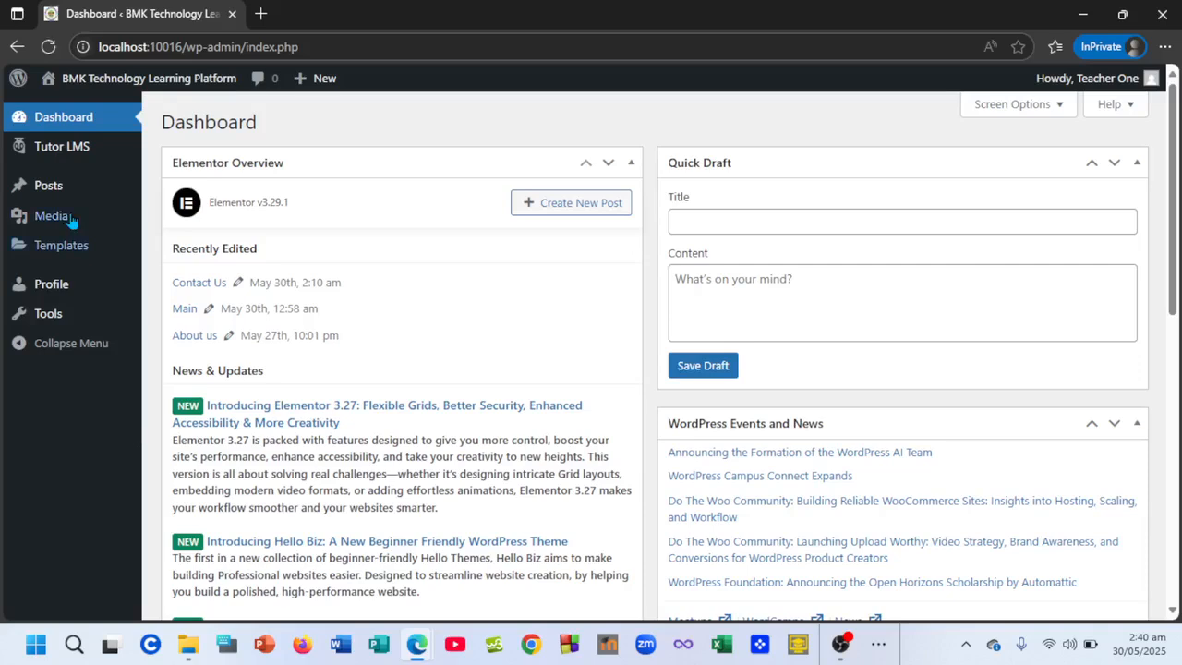
- Log out of the teacher account and log back in with the saved teacher credentials
mouse_move(65, 154)
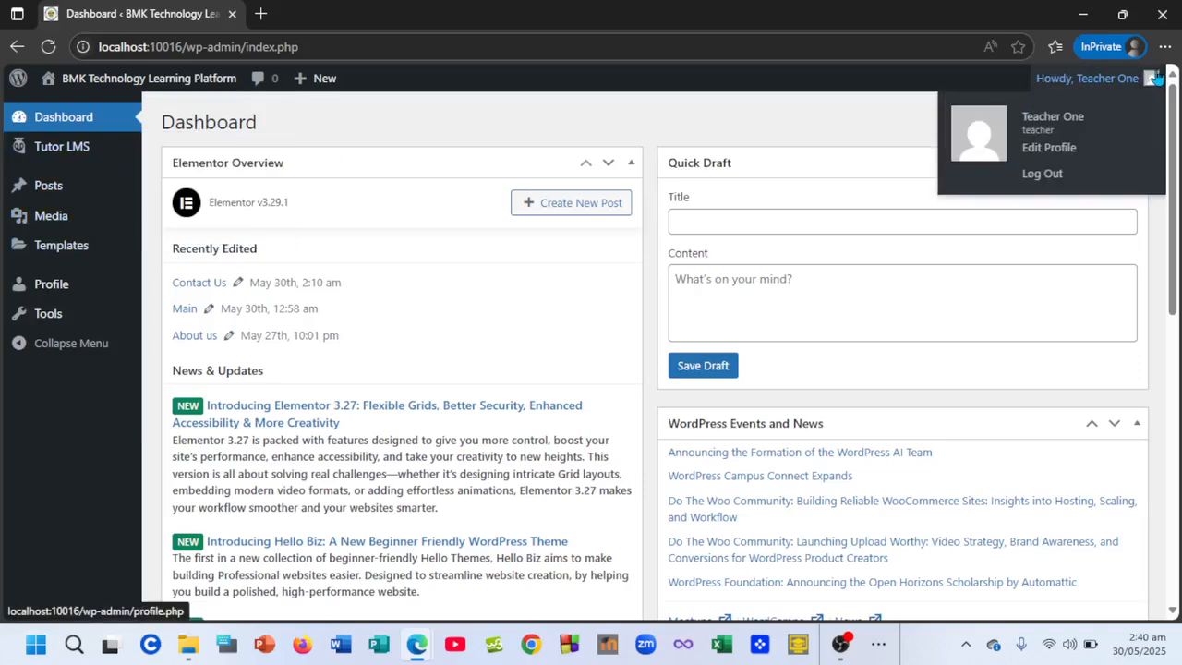
left_click(1044, 175)
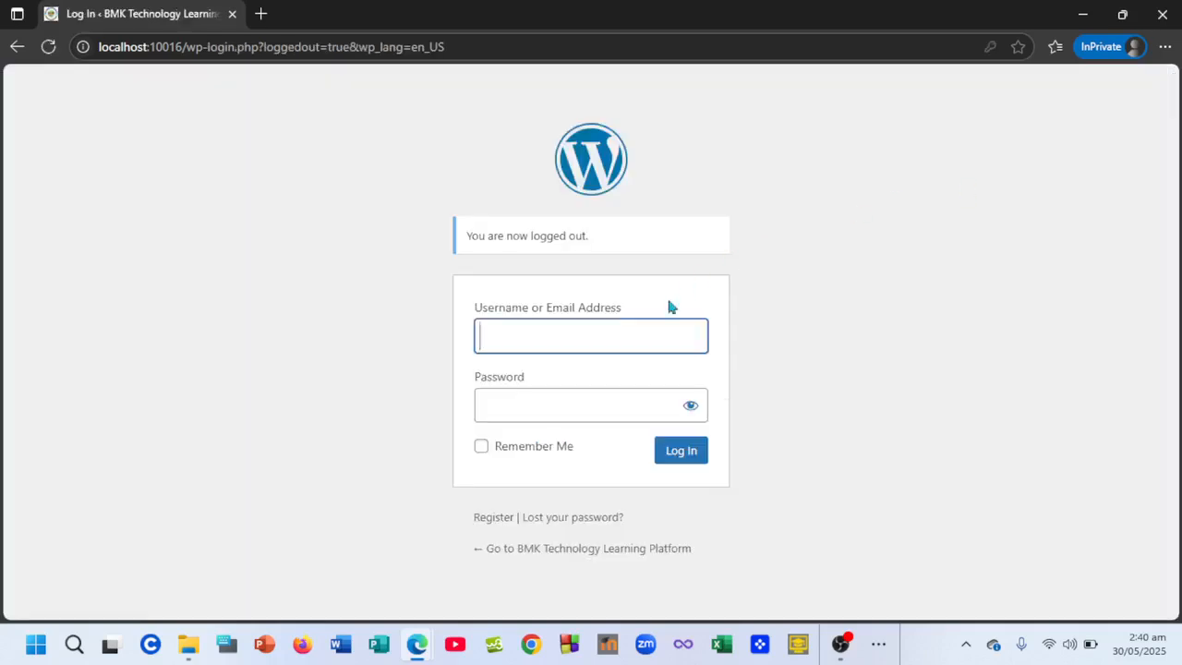
left_click(624, 342)
left_click(561, 456)
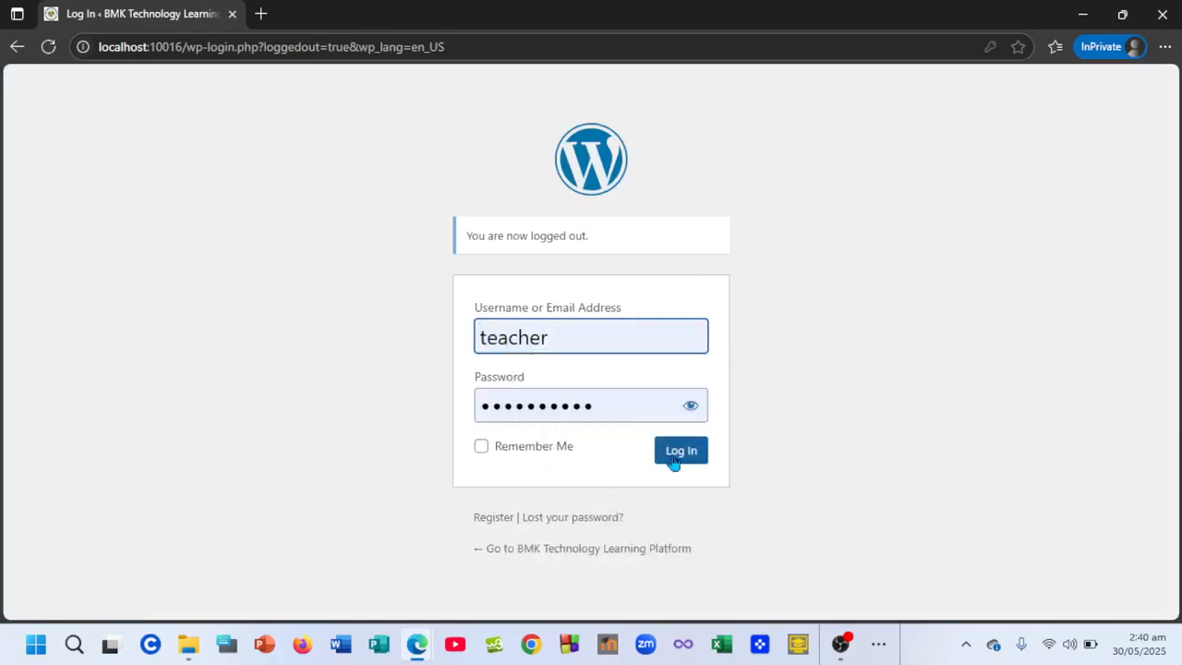
left_click(677, 454)
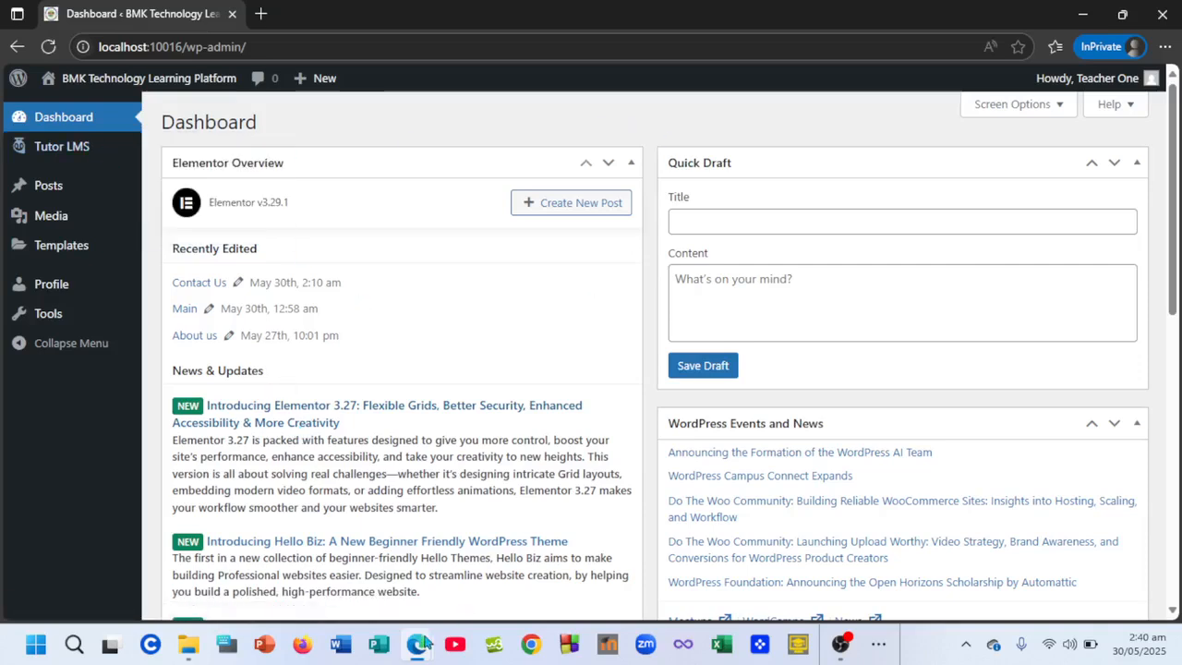
- Switch to the course page window and log out of the admin account
mouse_move(425, 644)
left_click(391, 561)
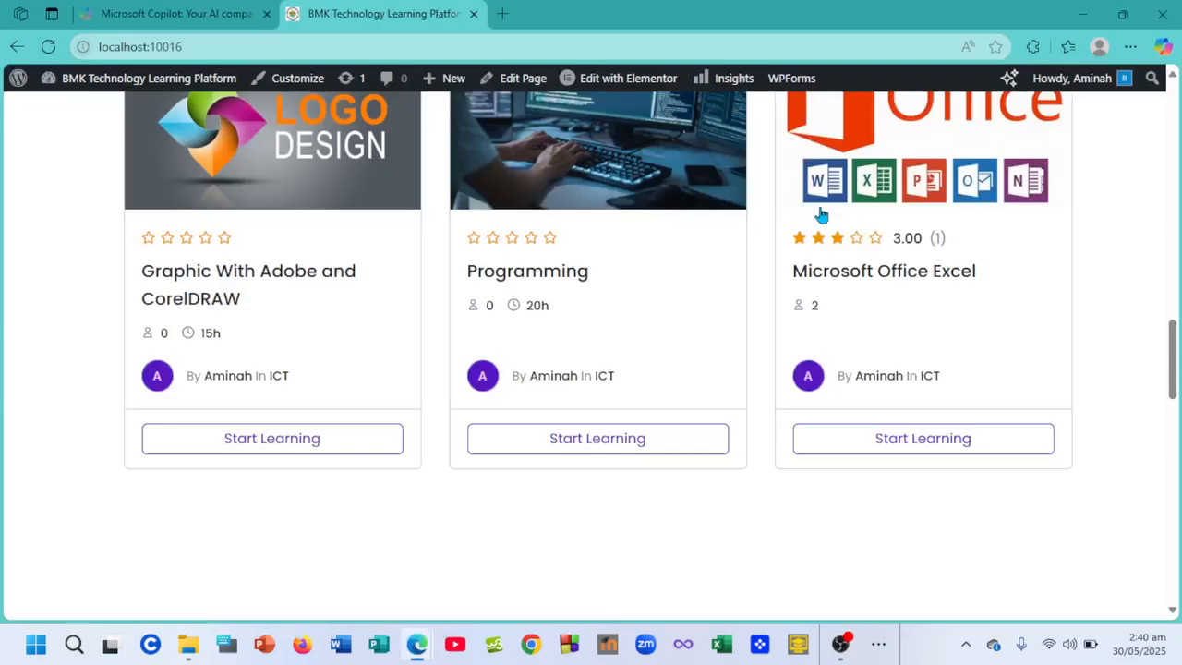
scroll(821, 214, "up", 15)
mouse_move(1102, 140)
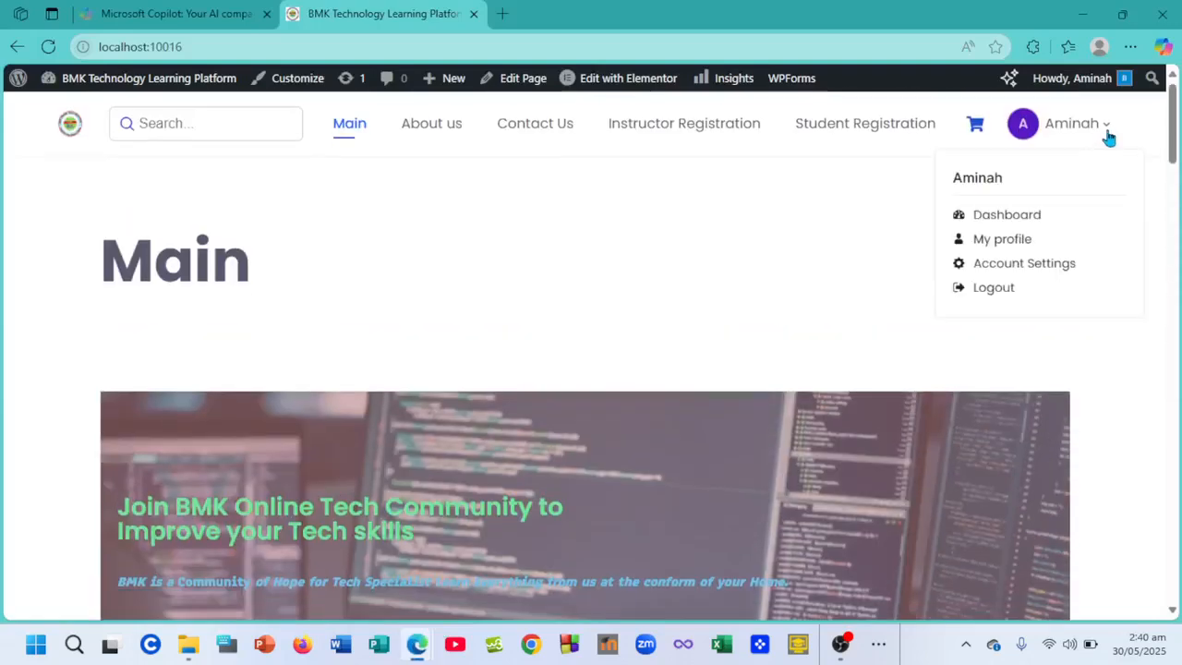
left_click(1018, 286)
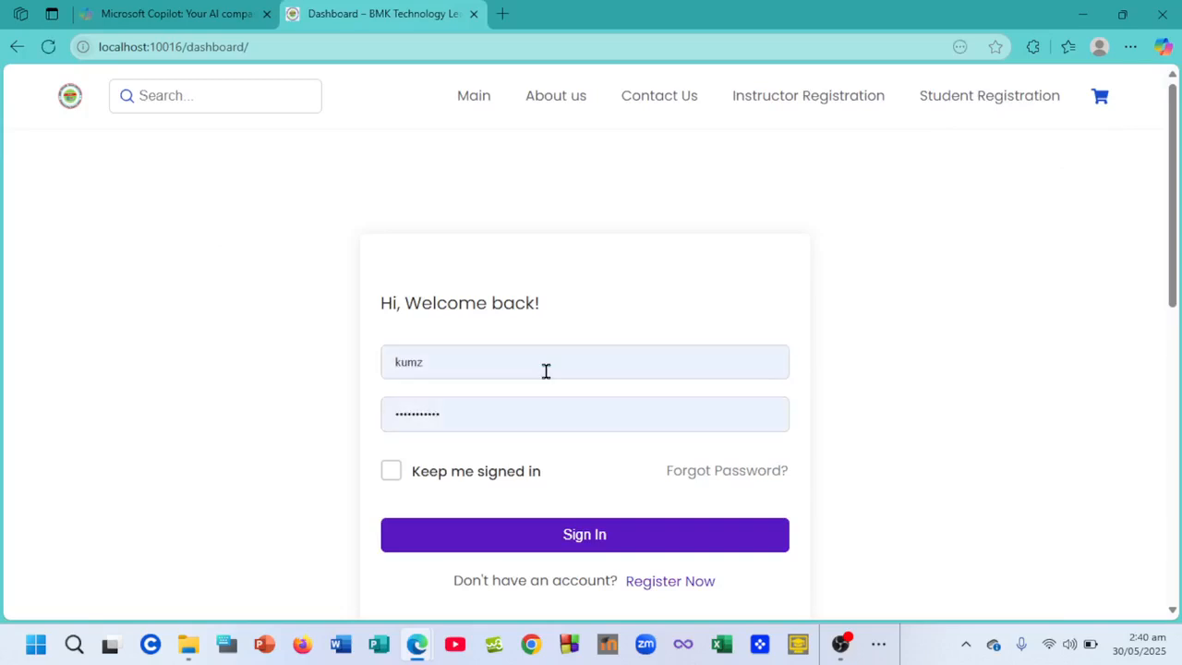
- Sign in as the teacher with the saved credentials and browse the dashboard's My Courses
left_click(546, 371)
left_click(486, 497)
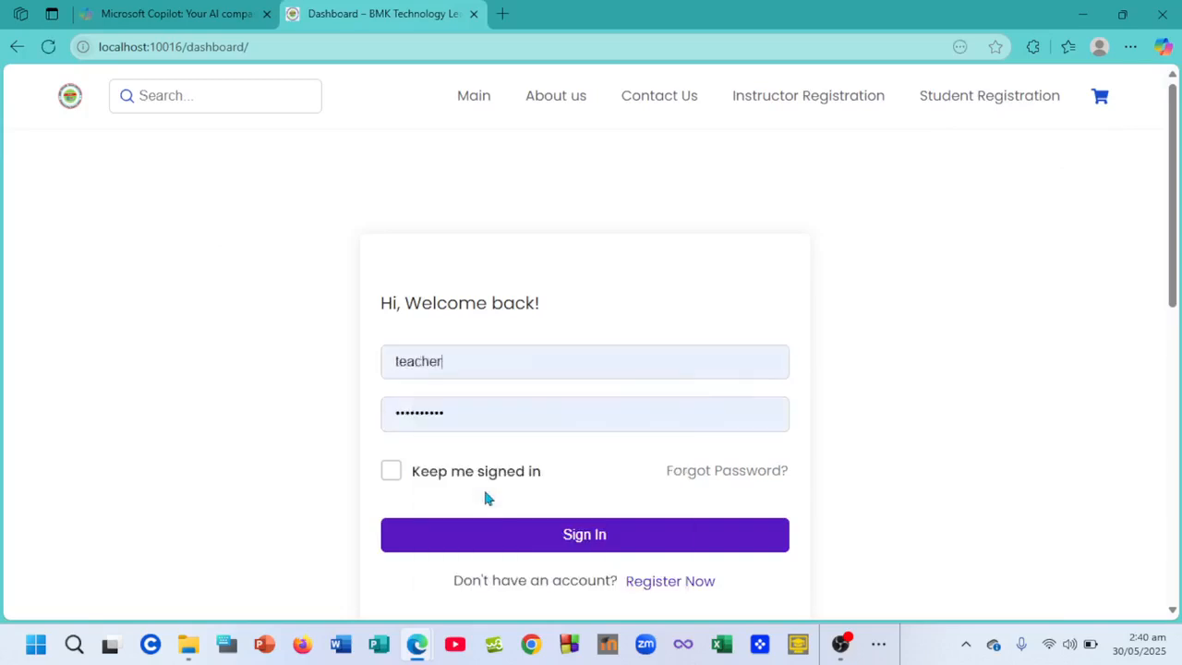
left_click(515, 534)
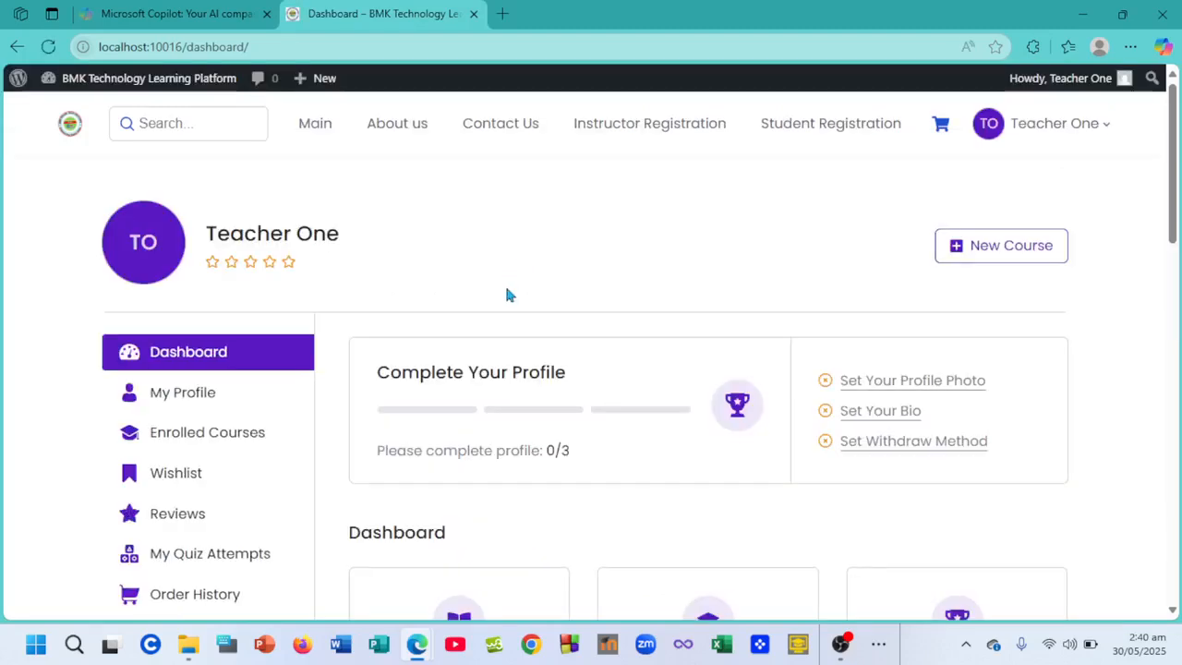
scroll(505, 289, "down", 2)
scroll(506, 289, "up", 2)
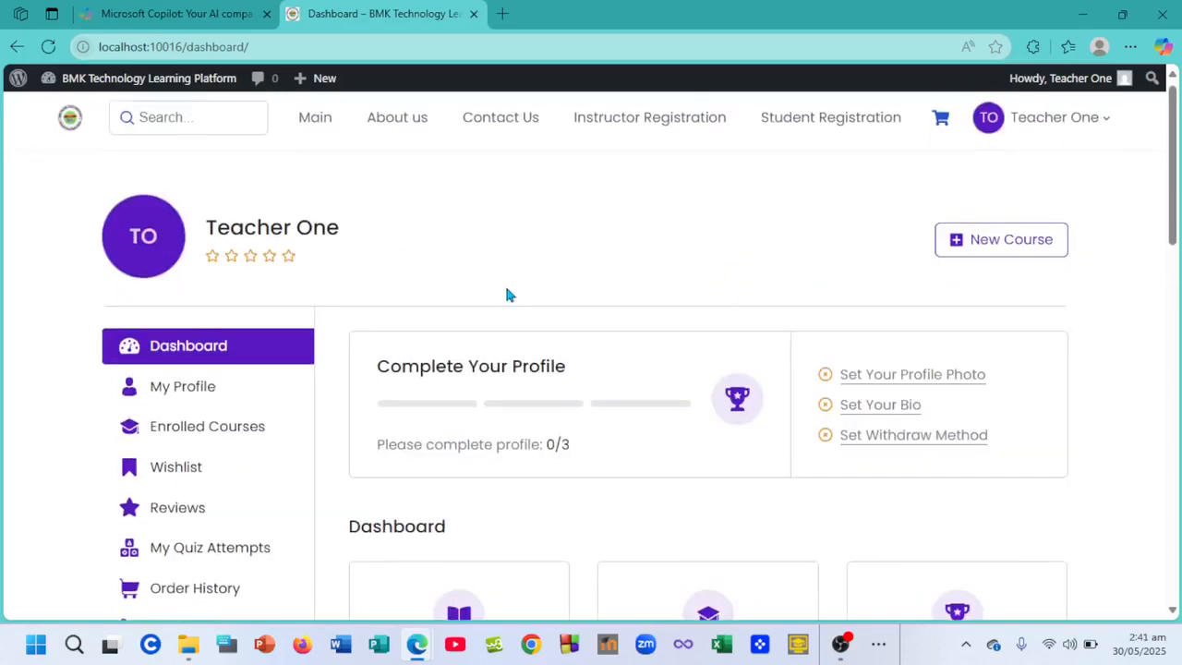
scroll(506, 294, "down", 5)
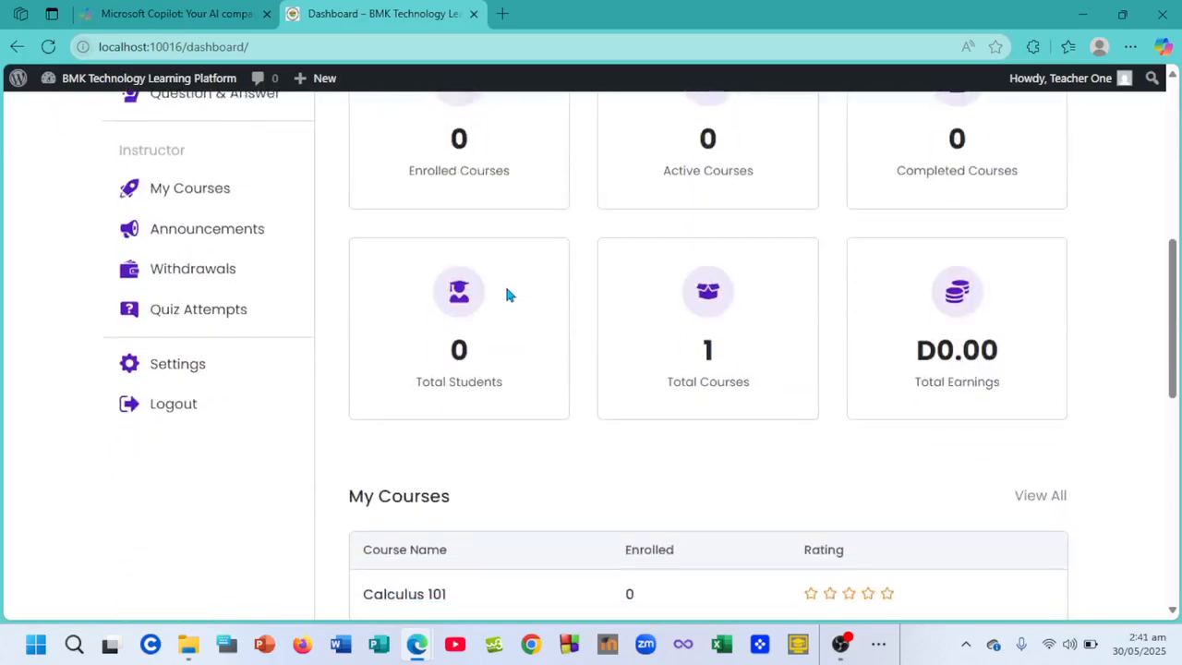
scroll(506, 295, "down", 3)
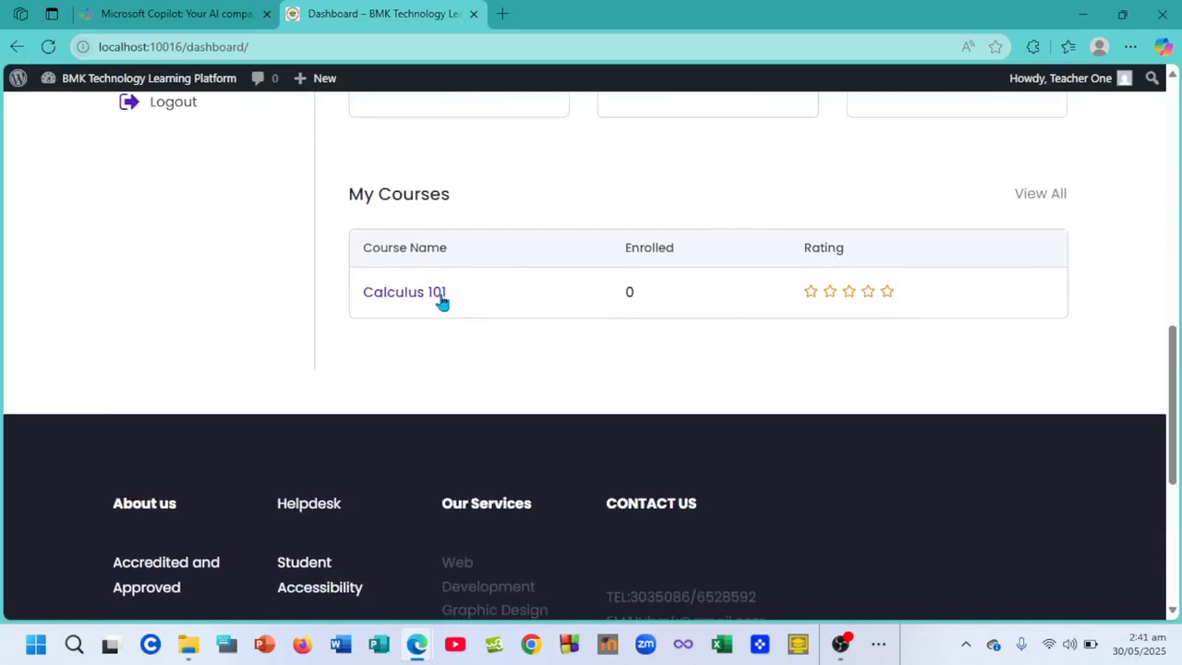
scroll(547, 291, "up", 10)
scroll(547, 290, "up", 2)
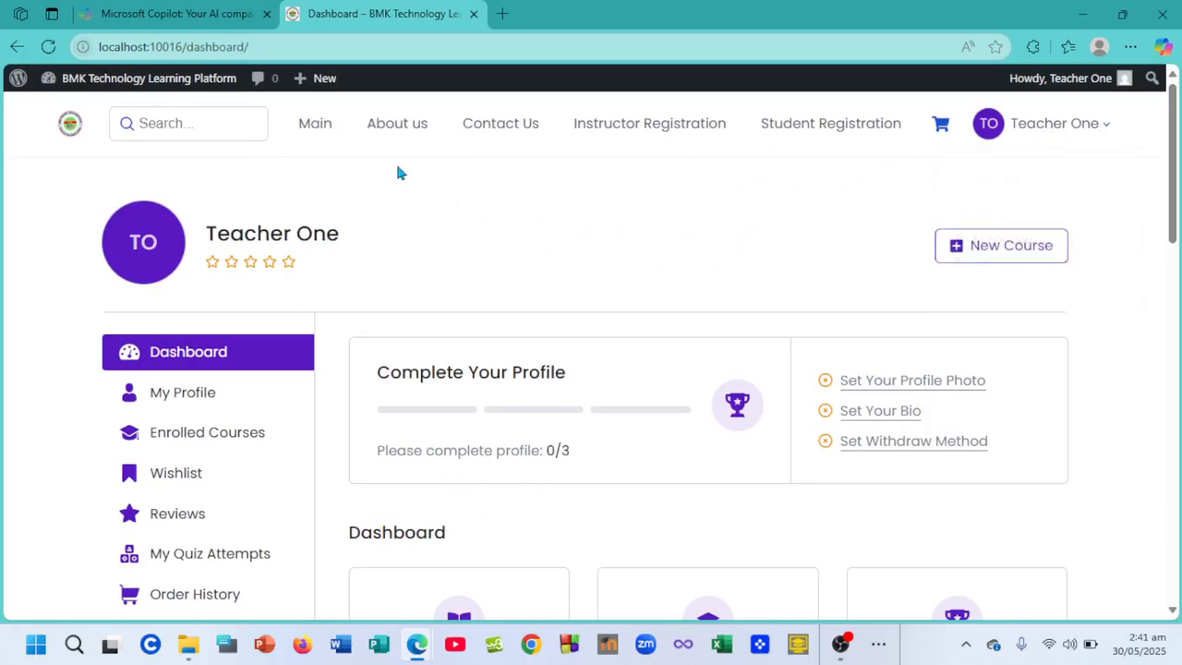
- Launch WP Admin for the onlinecoursewebsite site from the Local app
left_click(879, 646)
left_click(864, 591)
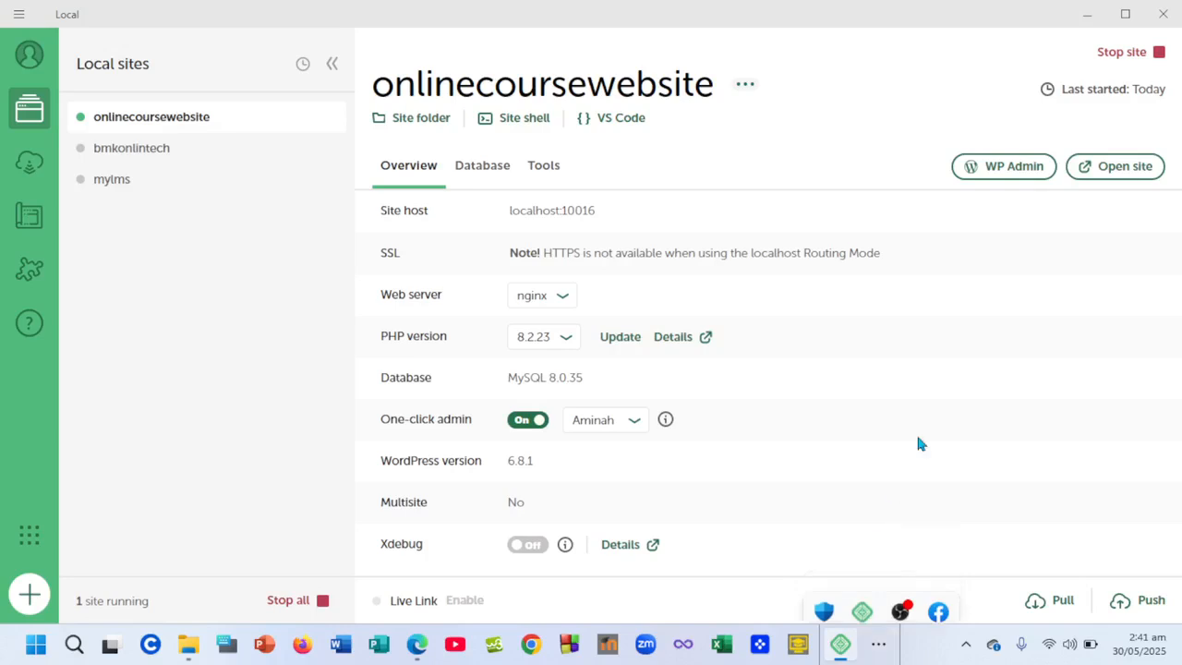
left_click(1024, 166)
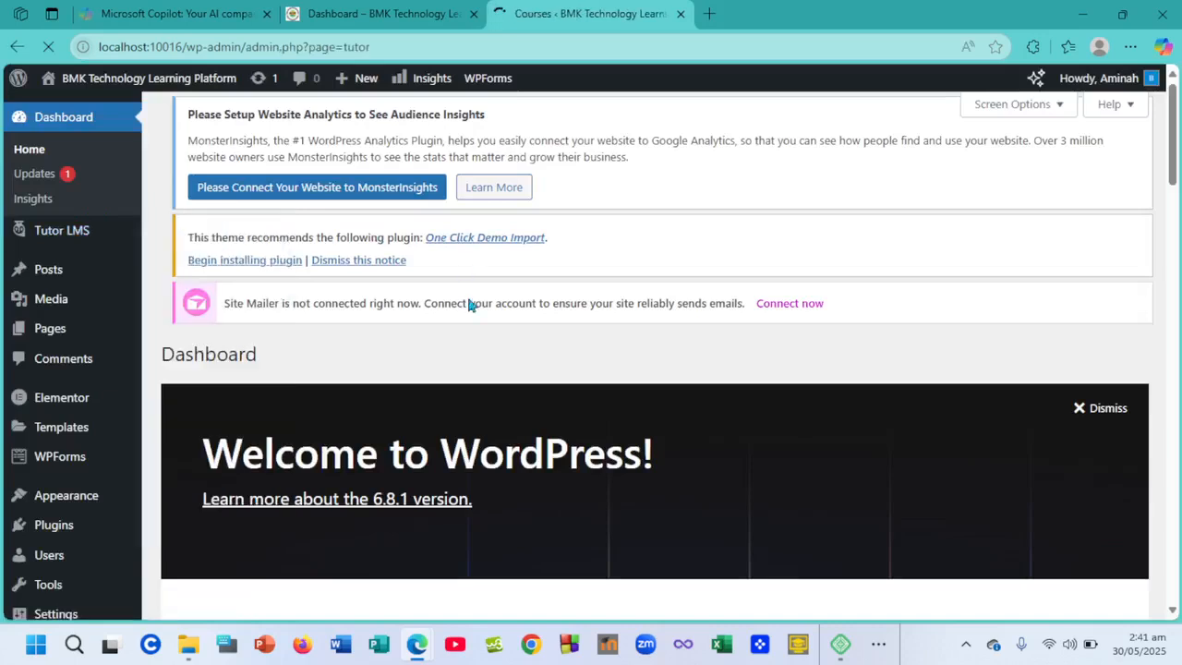
- Change Calculus 101's status from Publish to Pending, then return to the teacher's dashboard tab
scroll(468, 301, "down", 4)
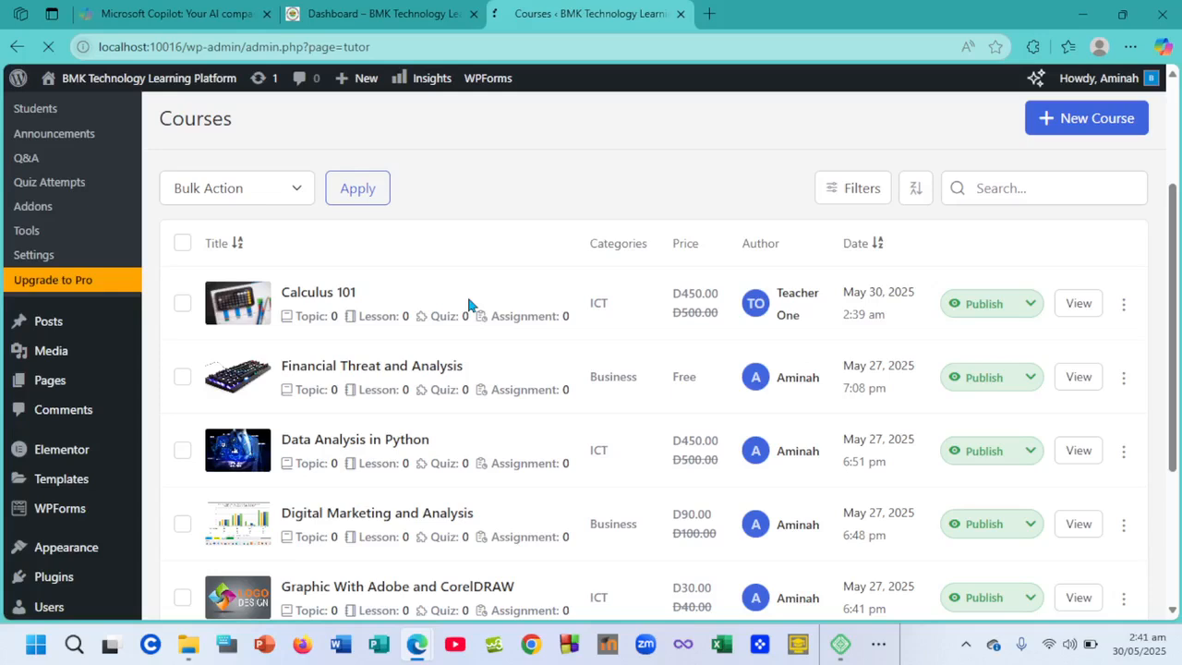
scroll(468, 301, "up", 1)
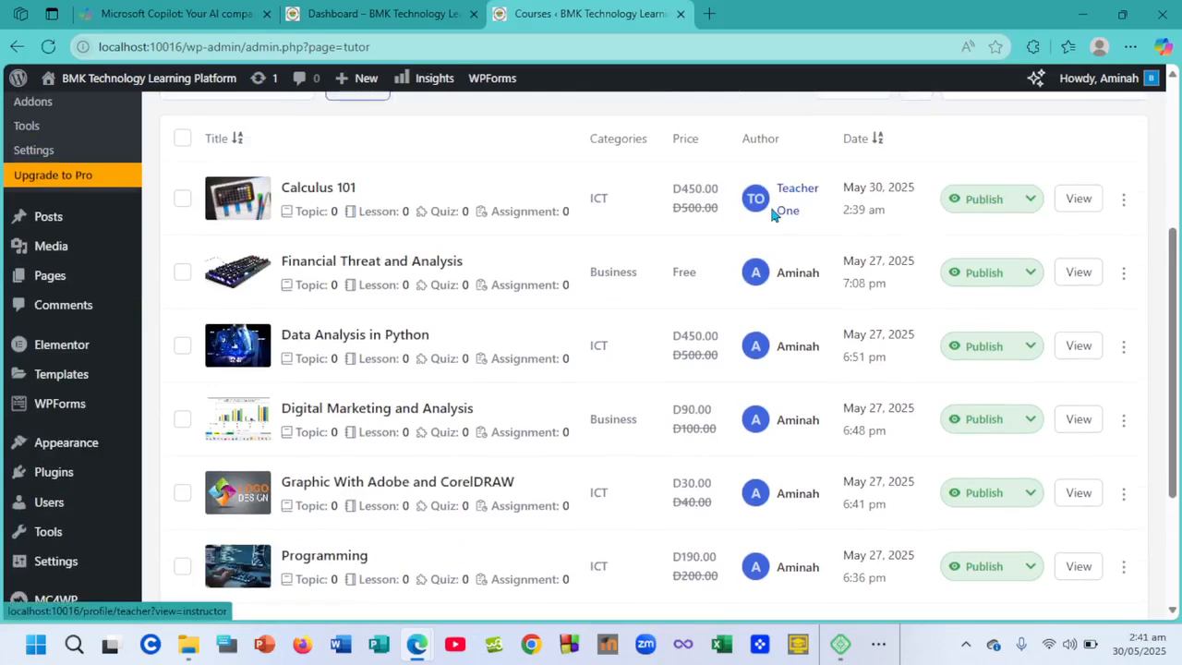
left_click(1029, 200)
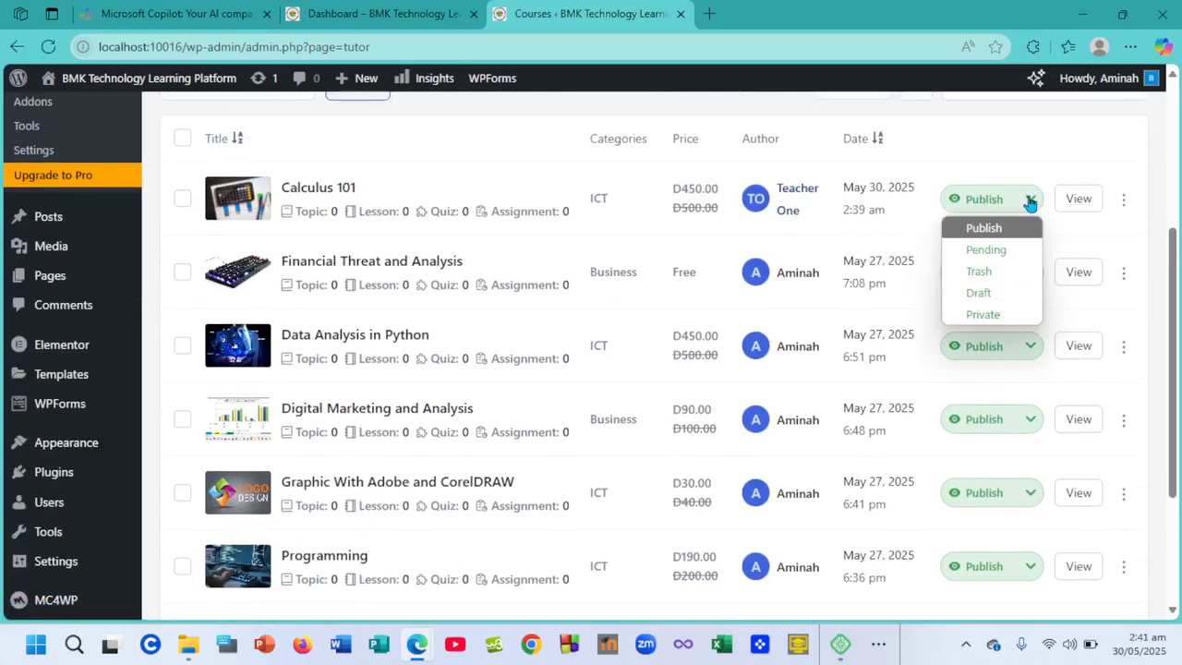
left_click(986, 249)
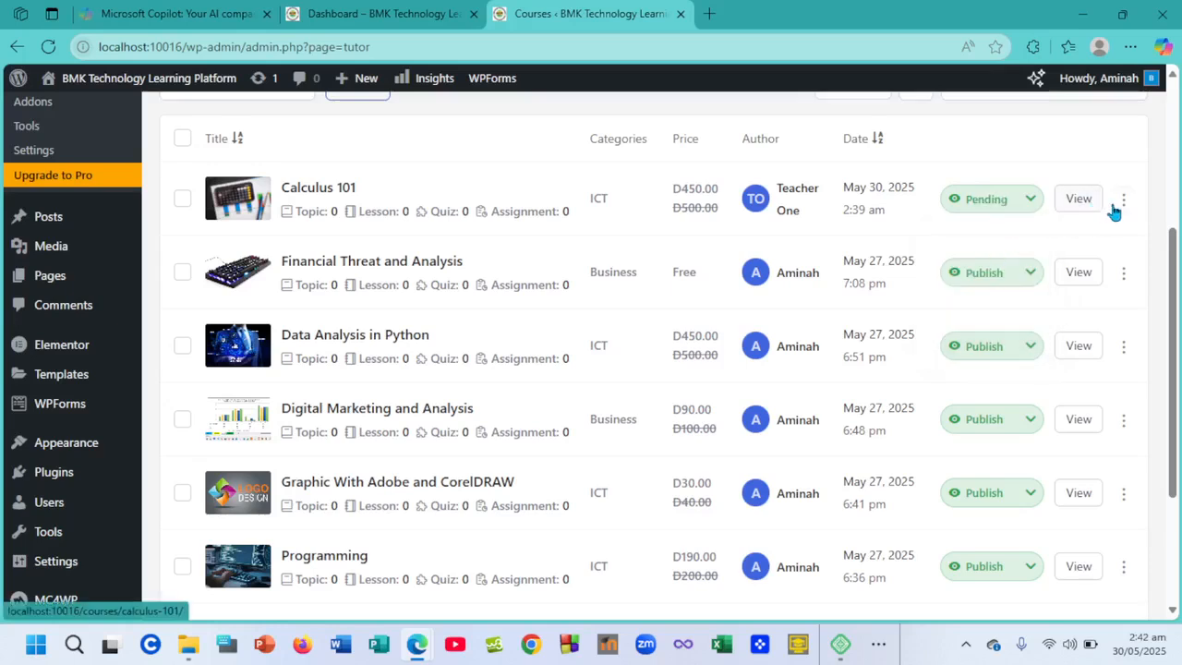
left_click(351, 11)
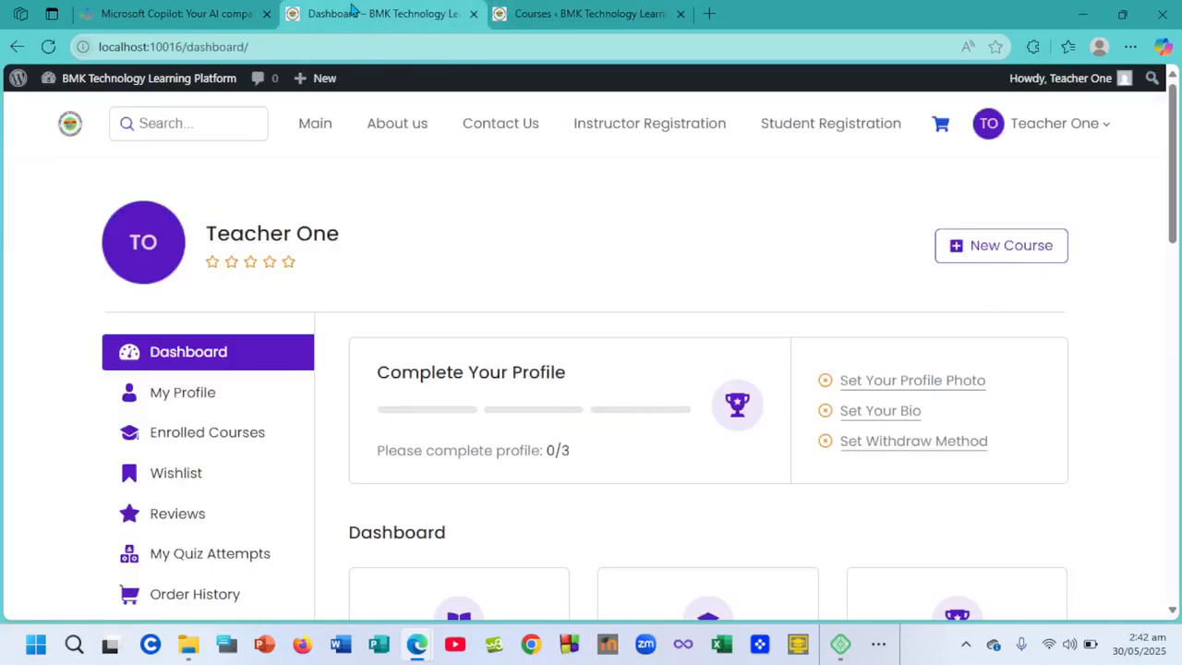
- Log the teacher account out of WordPress from the dashboard's admin-bar account menu
left_click(50, 46)
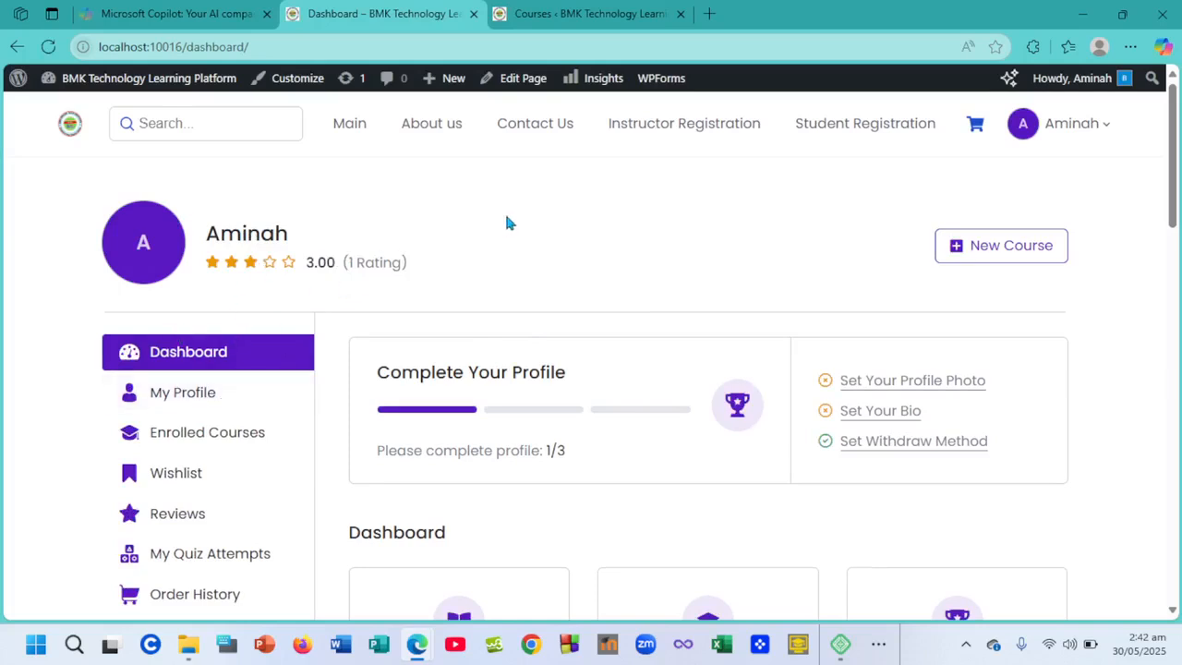
left_click(578, 10)
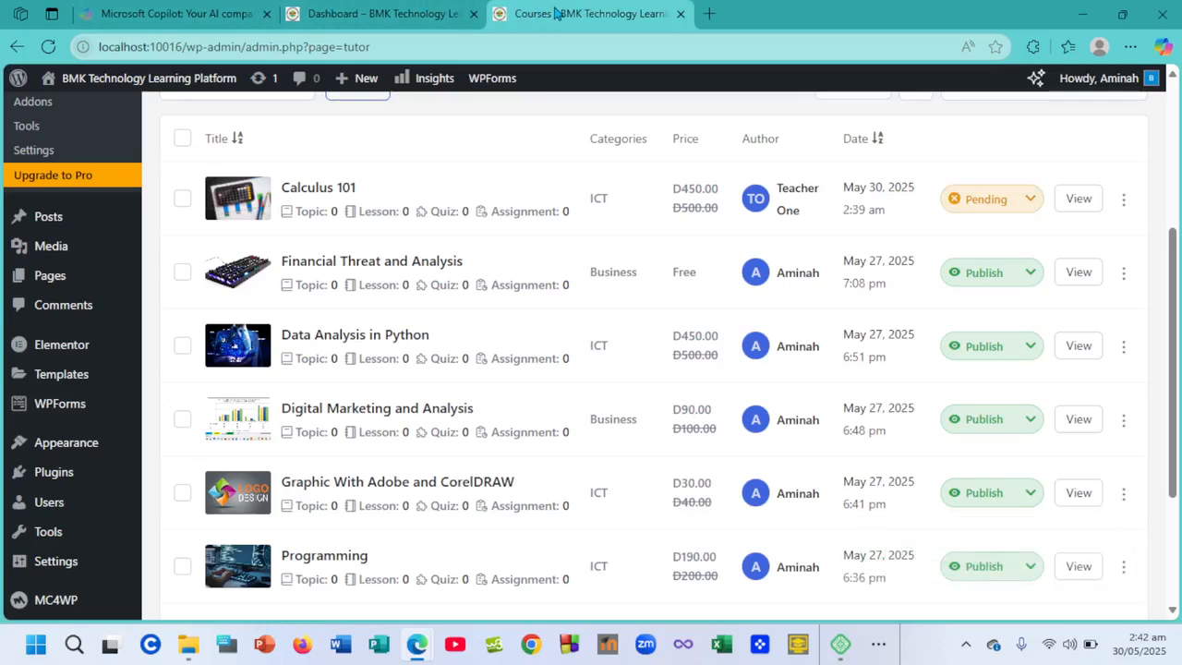
left_click(388, 9)
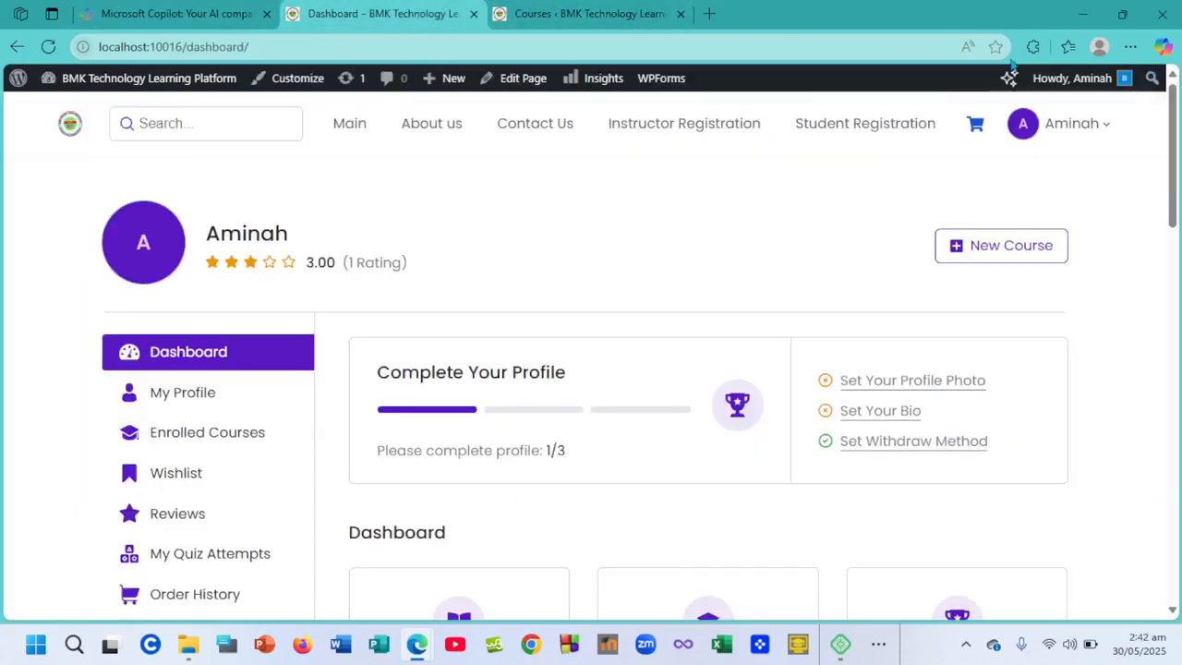
mouse_move(1129, 92)
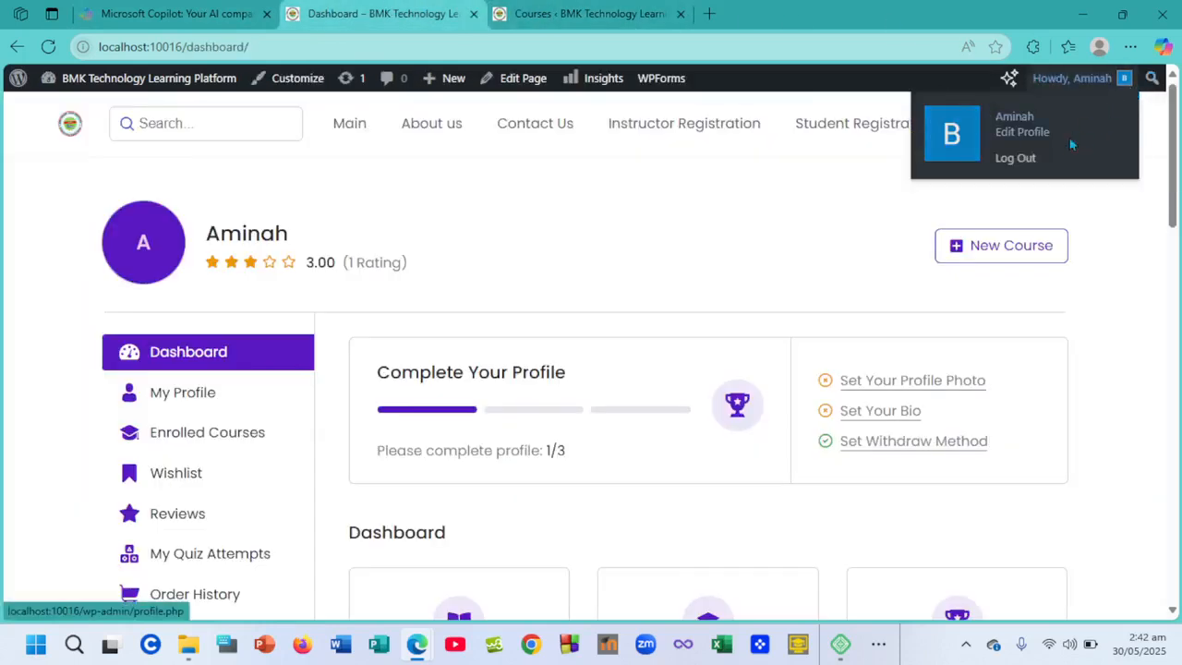
left_click(1014, 158)
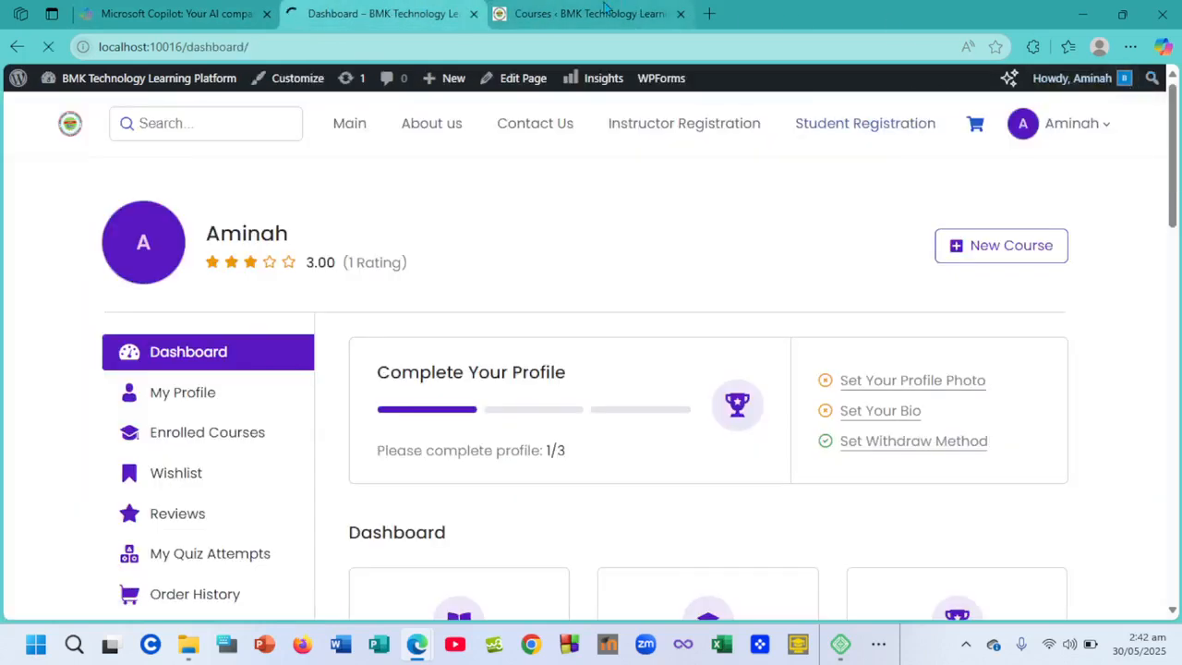
left_click(661, 15)
left_click(376, 11)
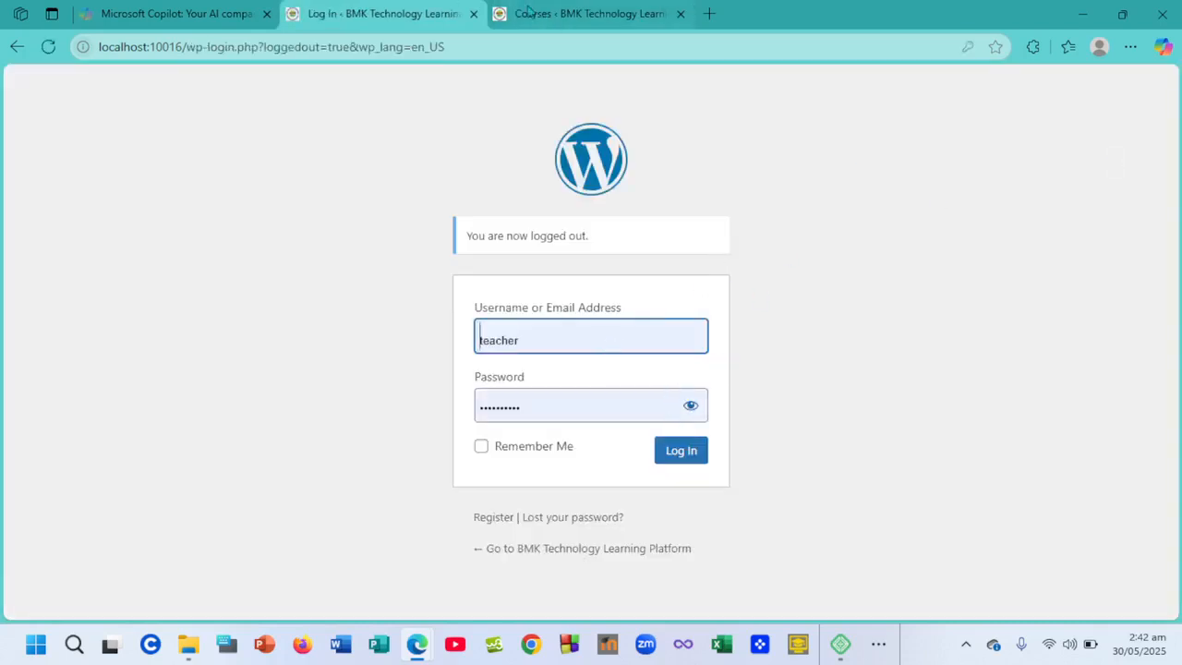
- Log out from the admin course list tab and confirm on the logout confirmation page
left_click(565, 11)
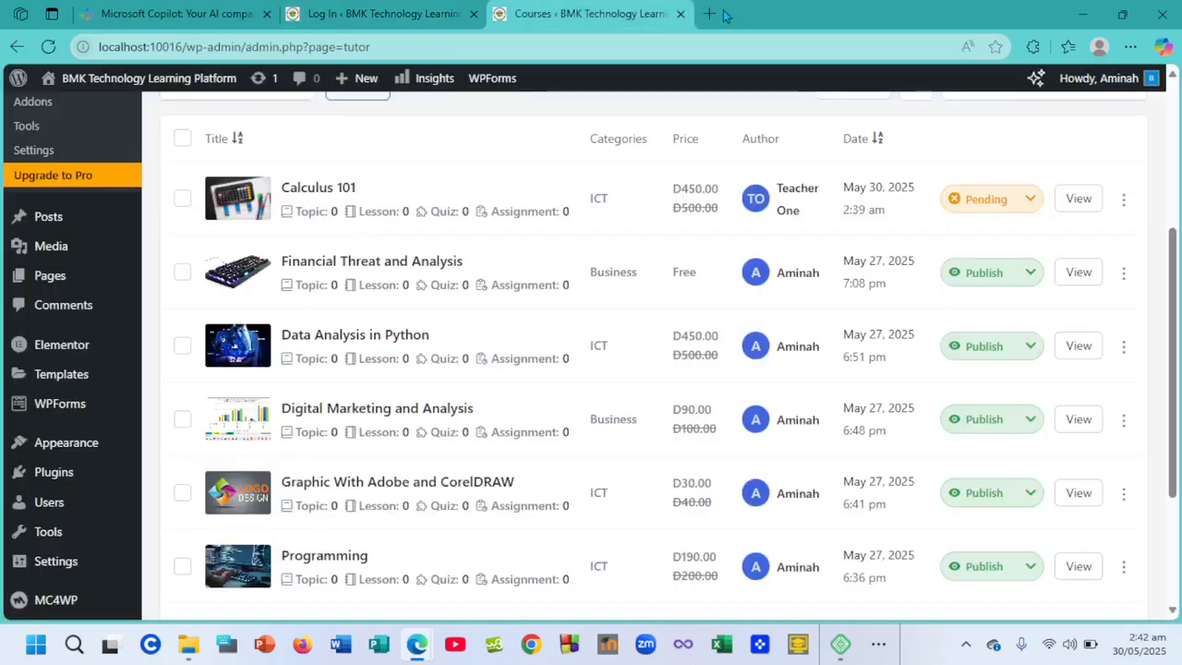
mouse_move(1108, 78)
left_click(1052, 160)
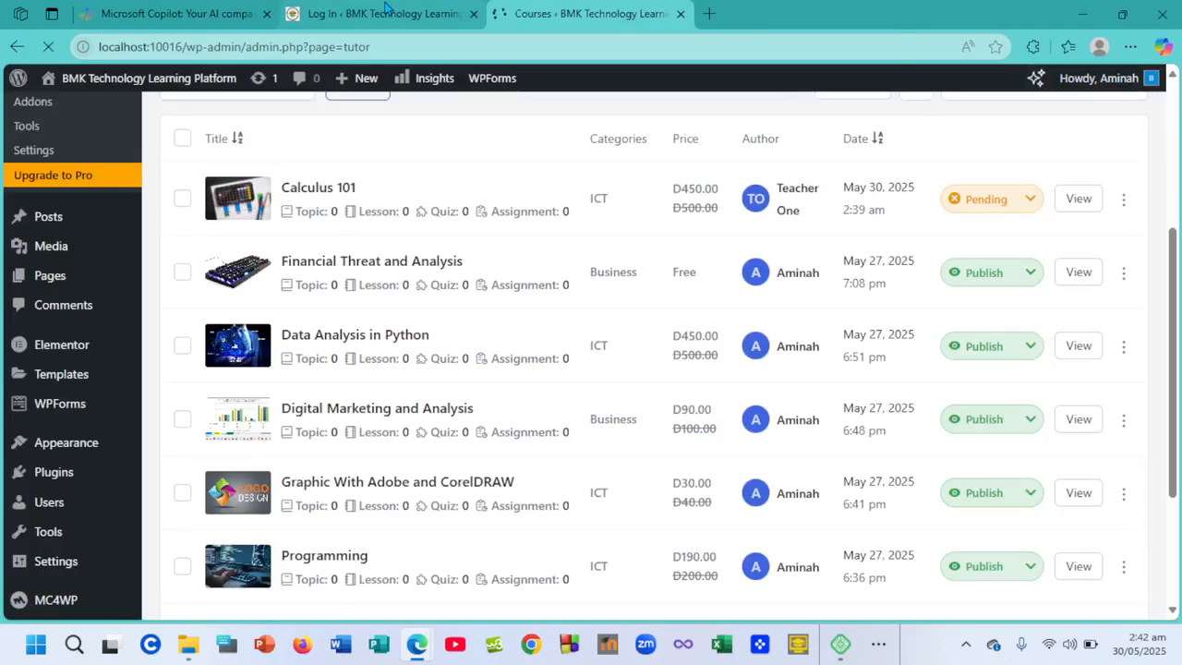
mouse_move(420, 652)
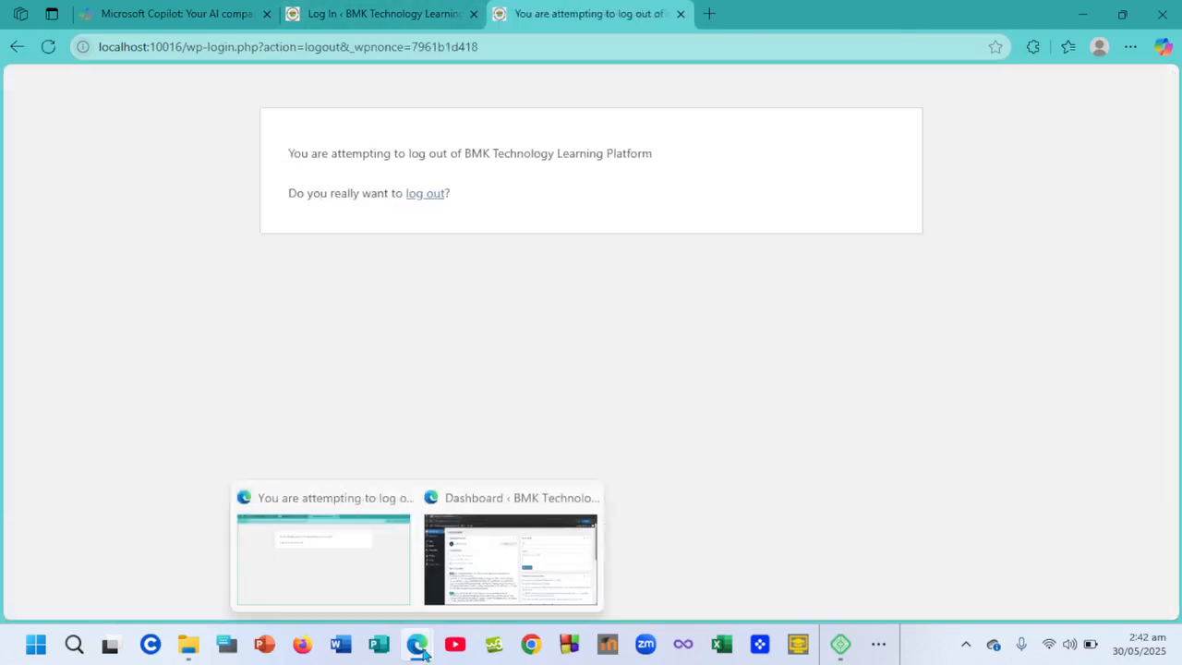
left_click(424, 194)
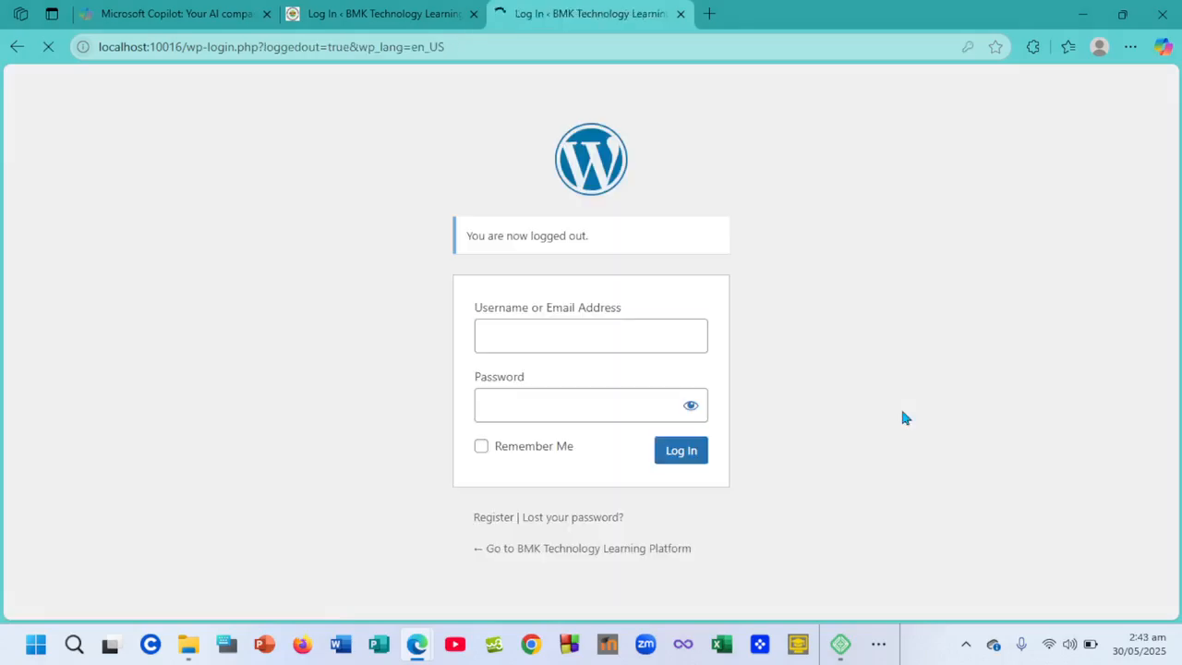
left_click(882, 657)
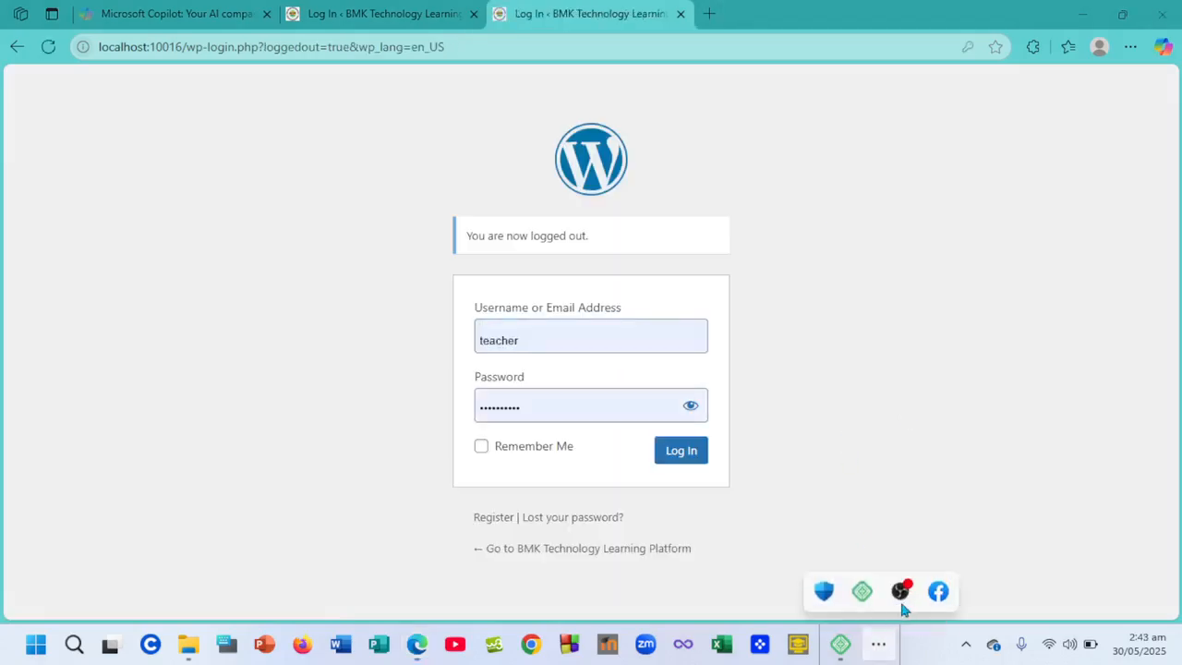